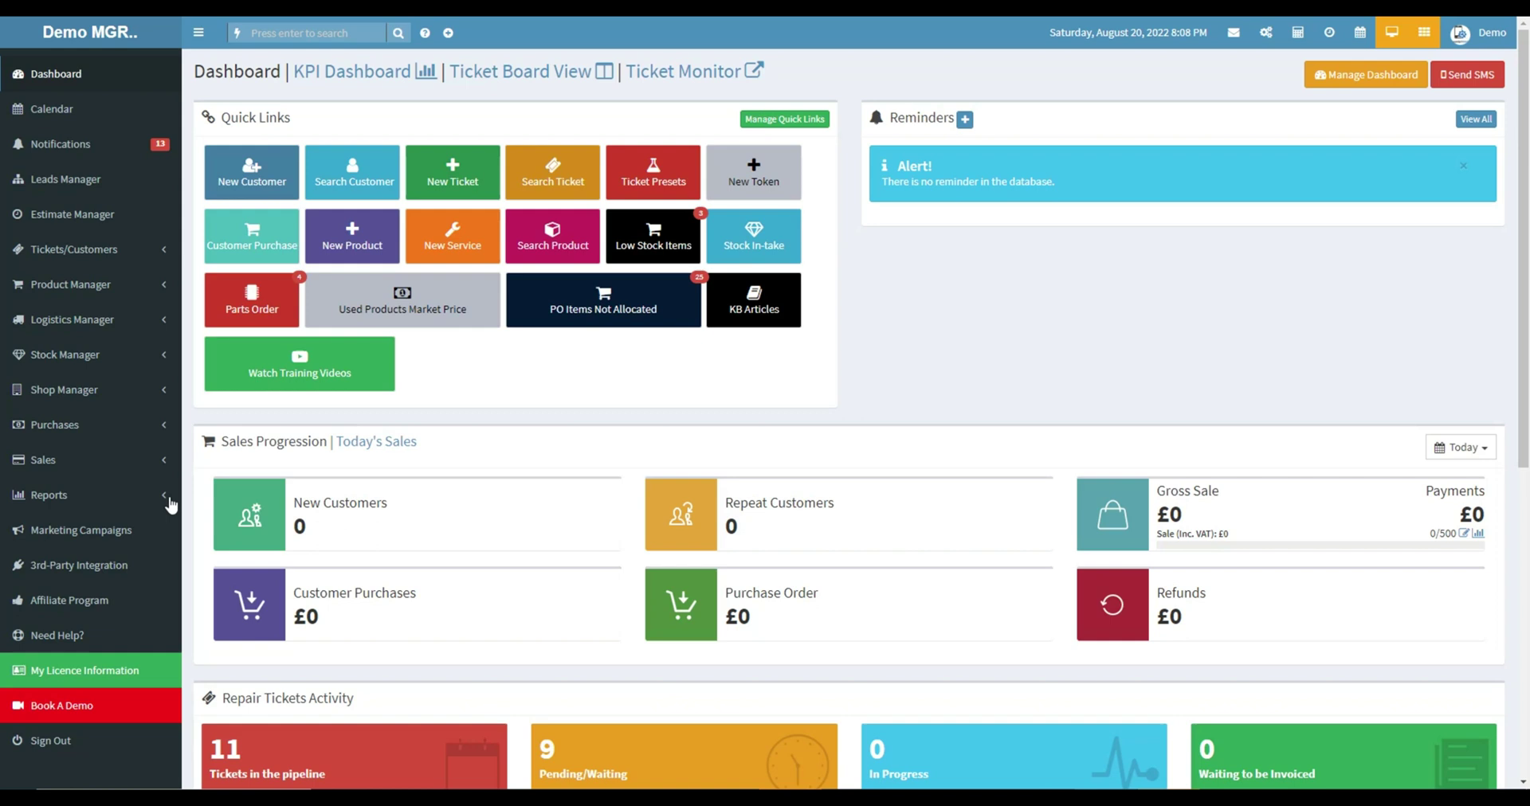
Open the Products Report from the Reports section of the sidebar
{"action": "left_click", "coordinate": [105, 494]}
{"action": "scroll", "coordinate": [104, 494], "scroll_direction": "down", "scroll_amount": 7}
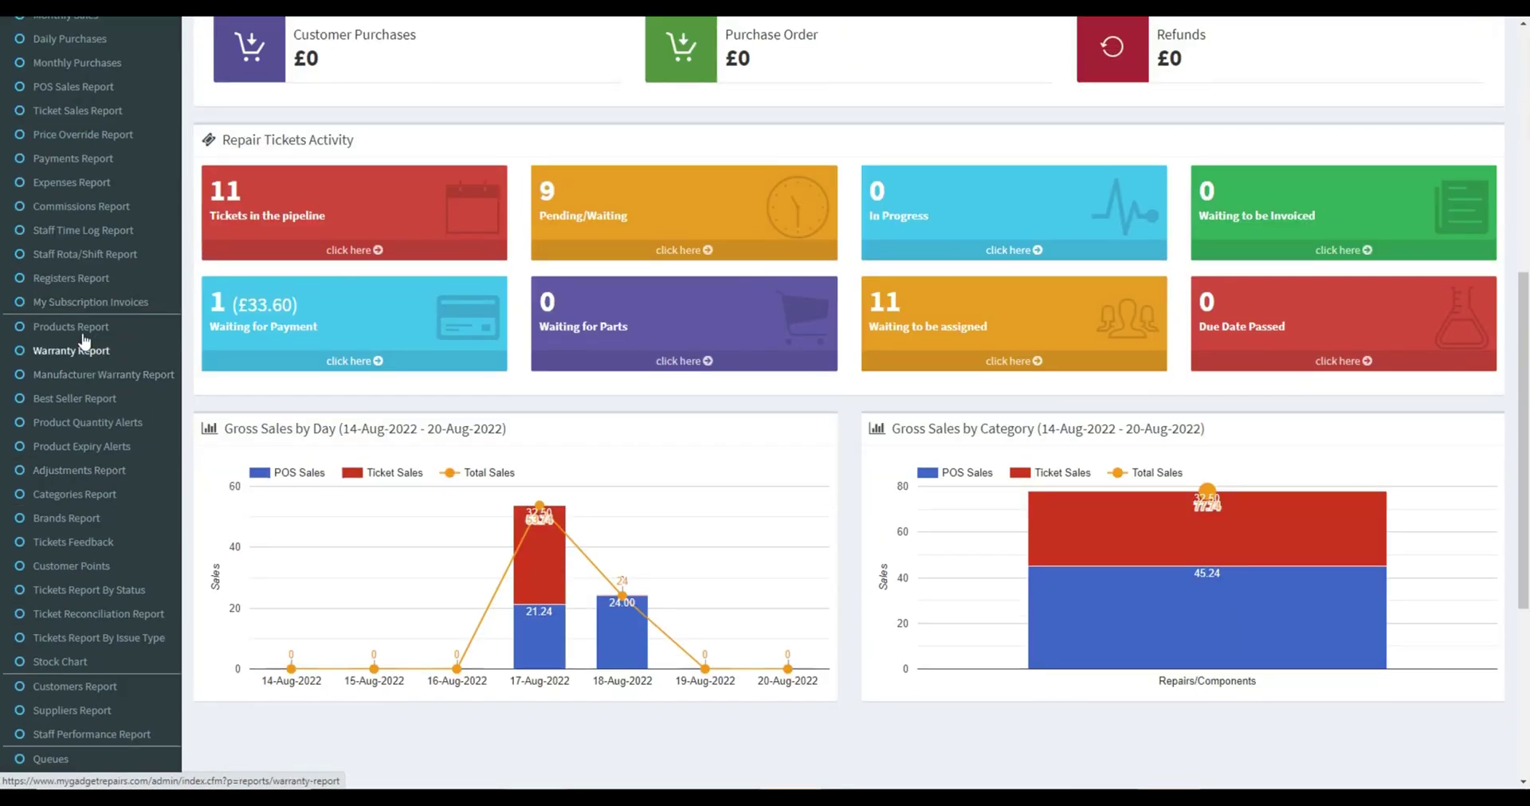
{"action": "left_click", "coordinate": [82, 329]}
{"action": "scroll", "coordinate": [538, 342], "scroll_direction": "down", "scroll_amount": 2}
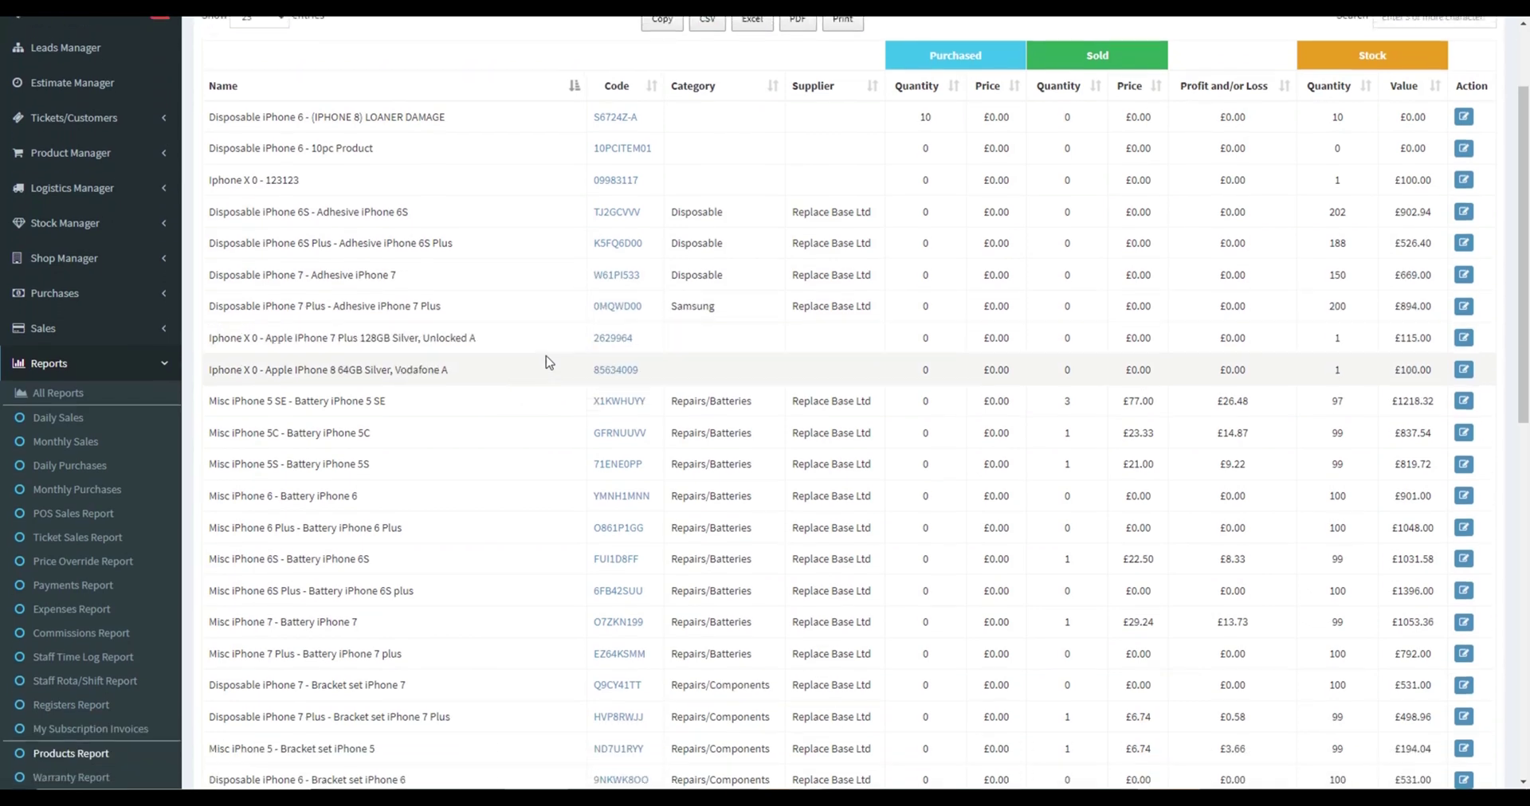
{"action": "scroll", "coordinate": [545, 363], "scroll_direction": "up", "scroll_amount": 1}
{"action": "scroll", "coordinate": [547, 363], "scroll_direction": "up", "scroll_amount": 1}
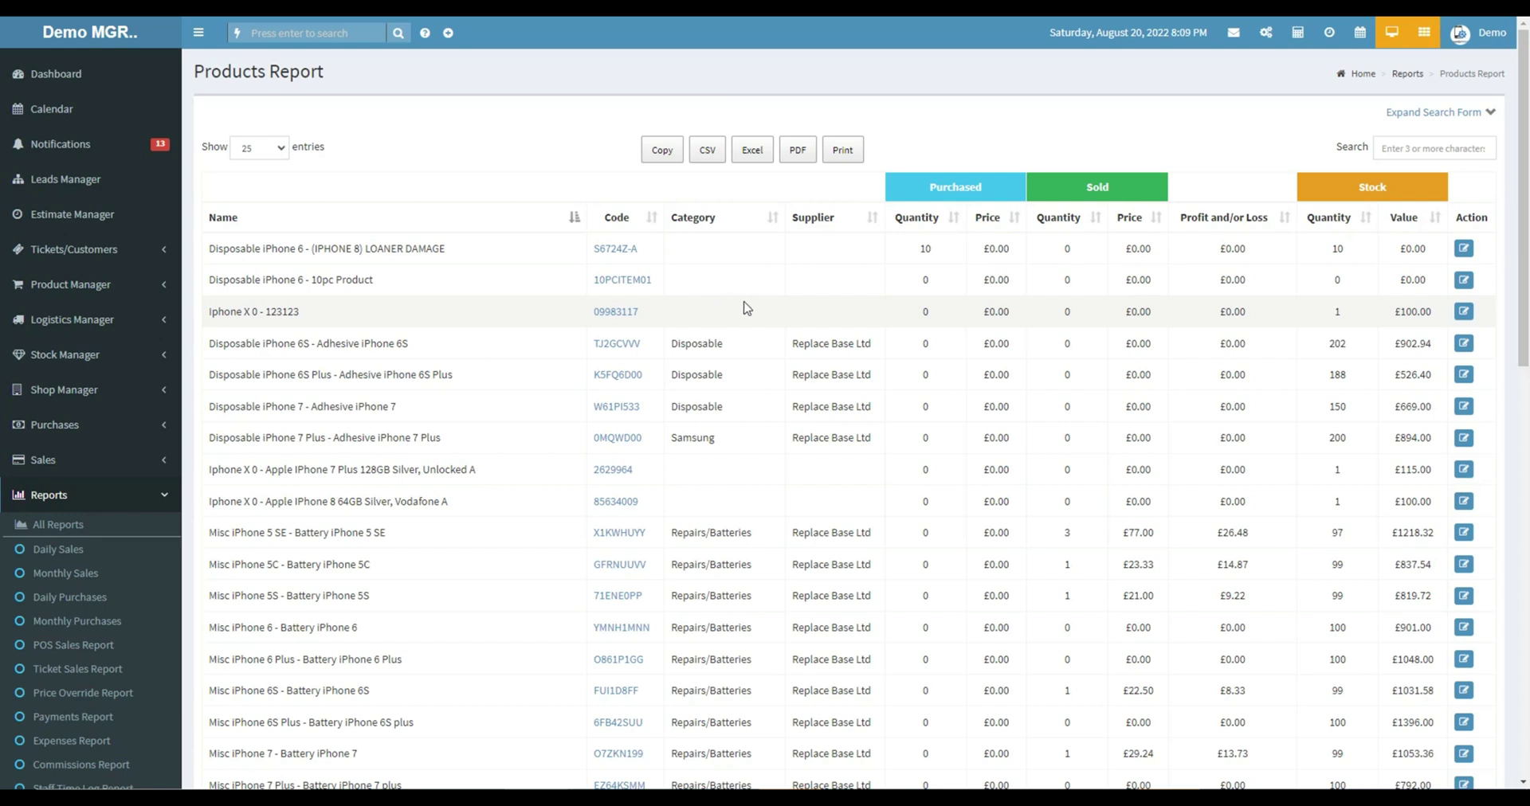
Show the Products Report's search filters, review them, then collapse the form again
{"action": "left_click", "coordinate": [1409, 116]}
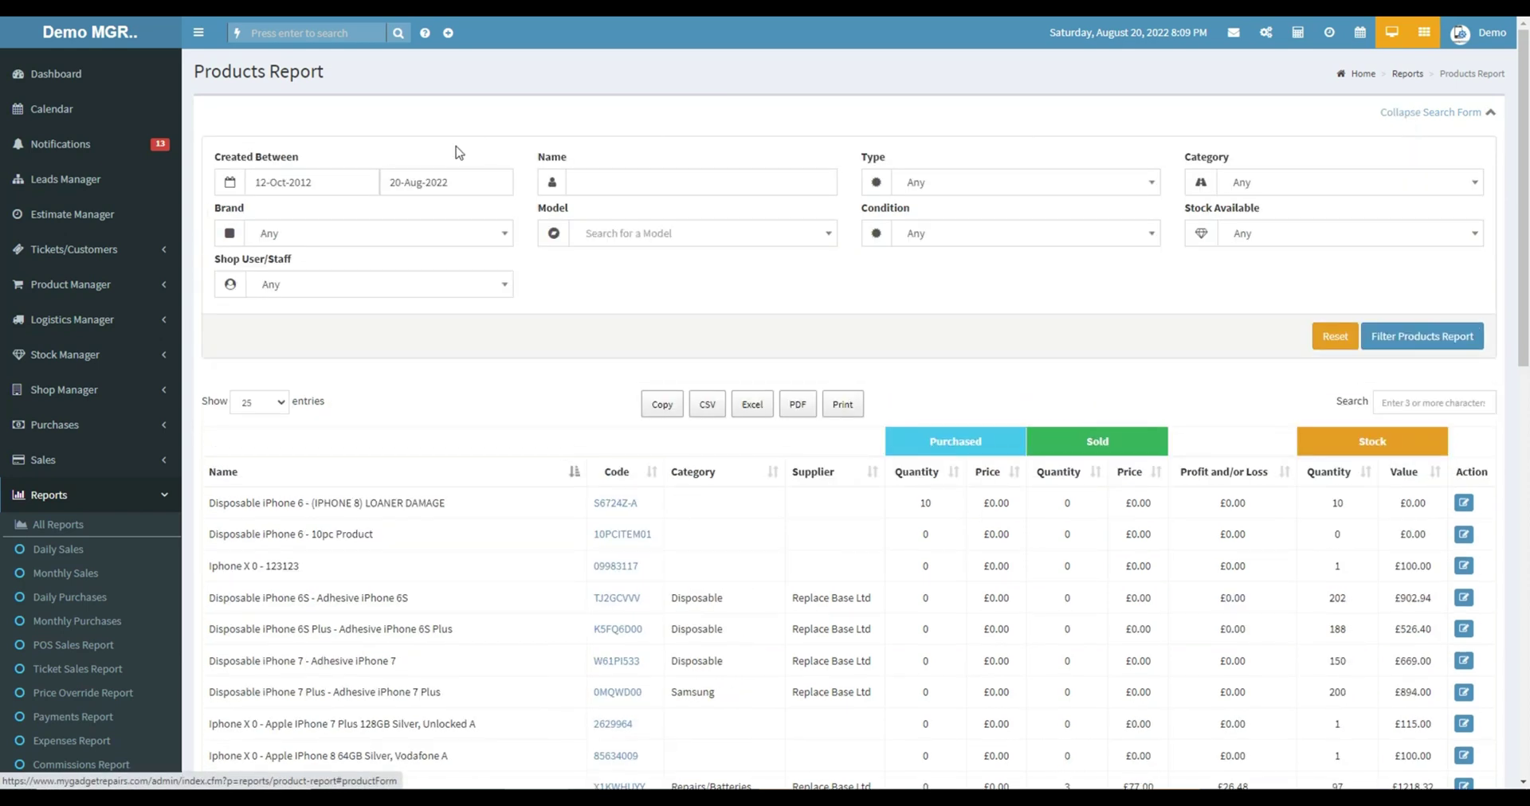
{"action": "left_click_drag", "start_coordinate": [213, 151], "coordinate": [466, 259]}
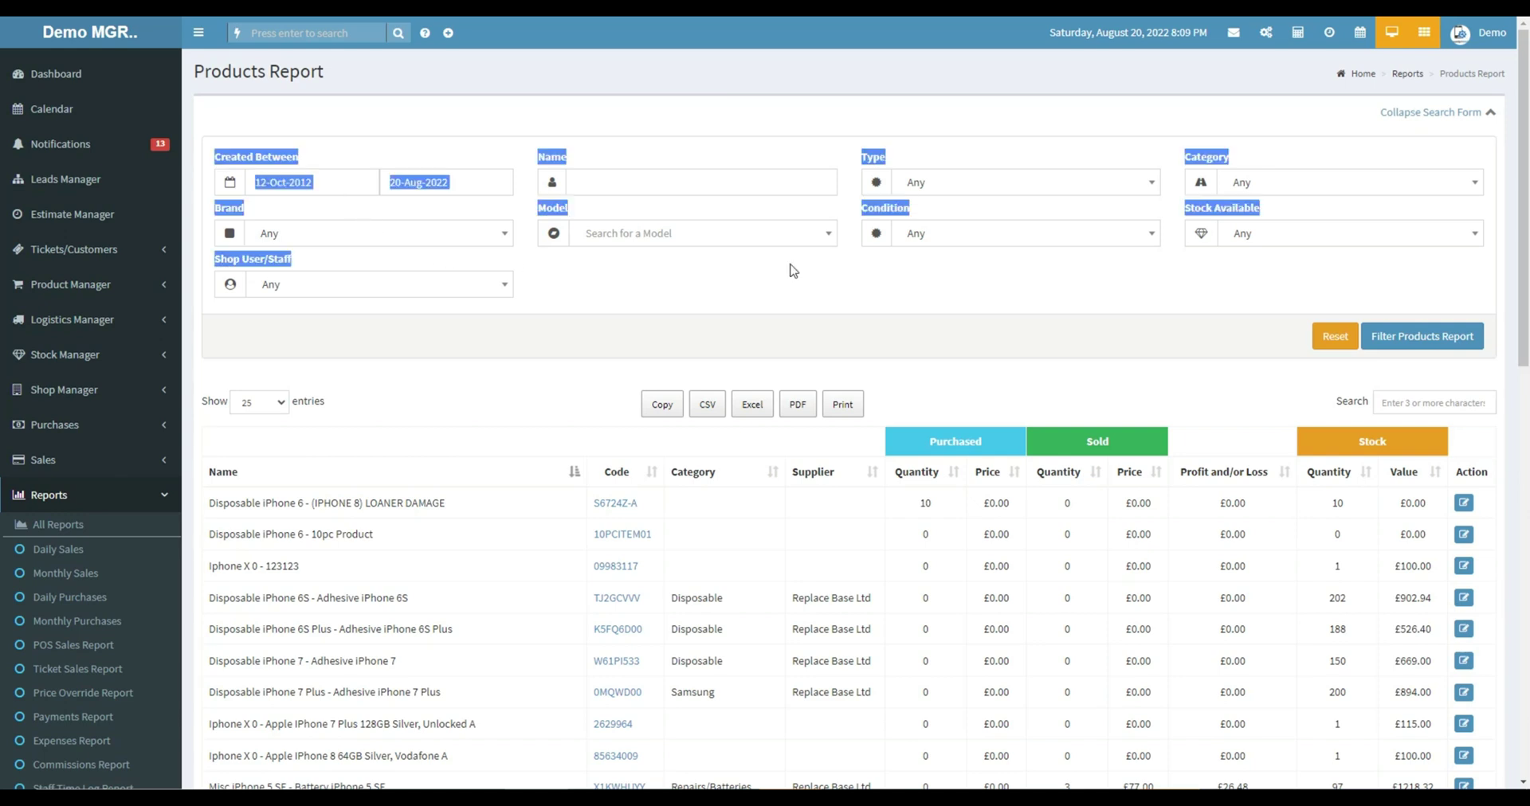
{"action": "left_click", "coordinate": [792, 270]}
{"action": "left_click", "coordinate": [1446, 114]}
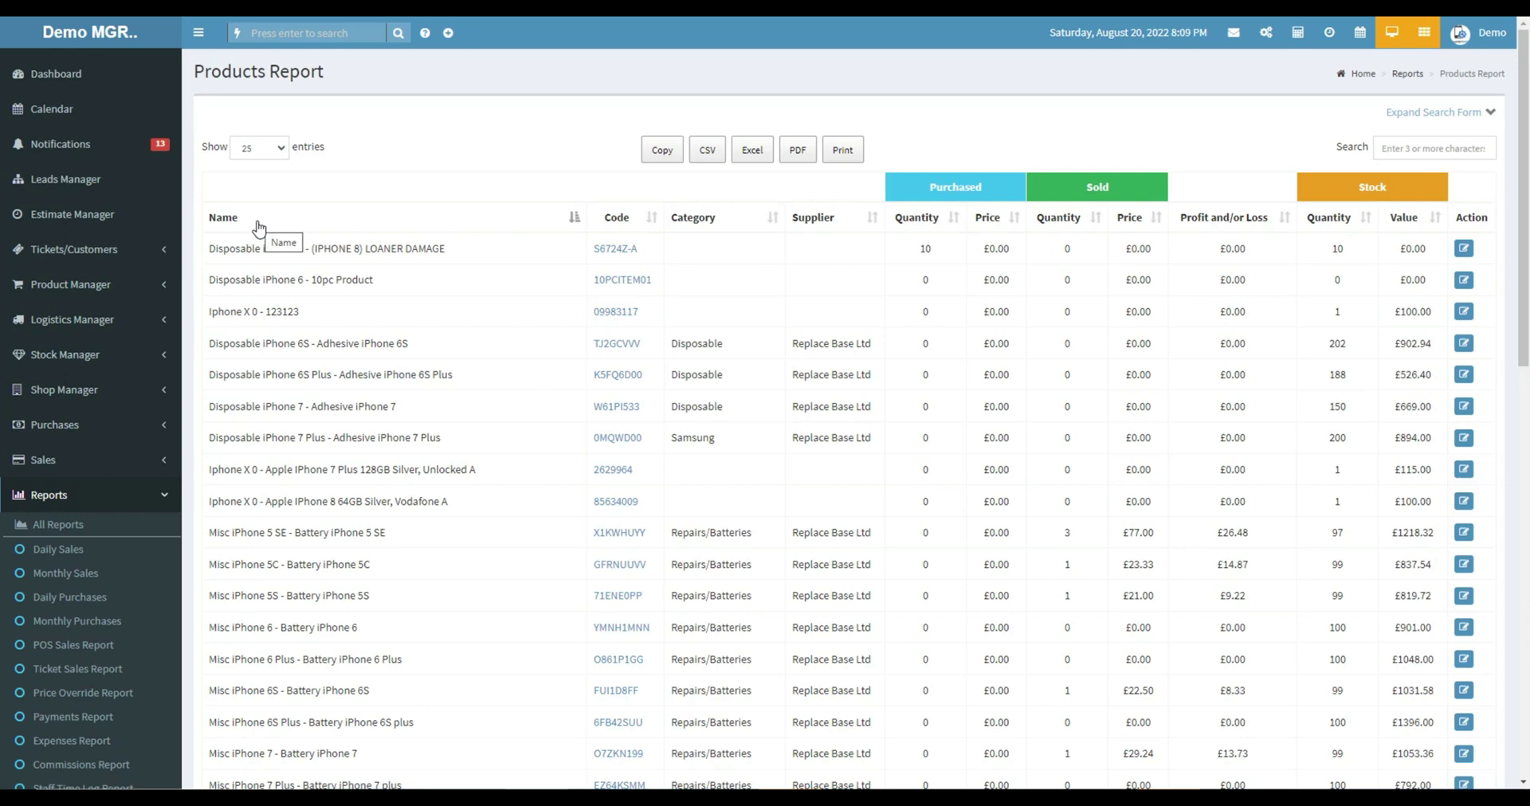
{"action": "left_click_drag", "start_coordinate": [444, 248], "coordinate": [246, 253]}
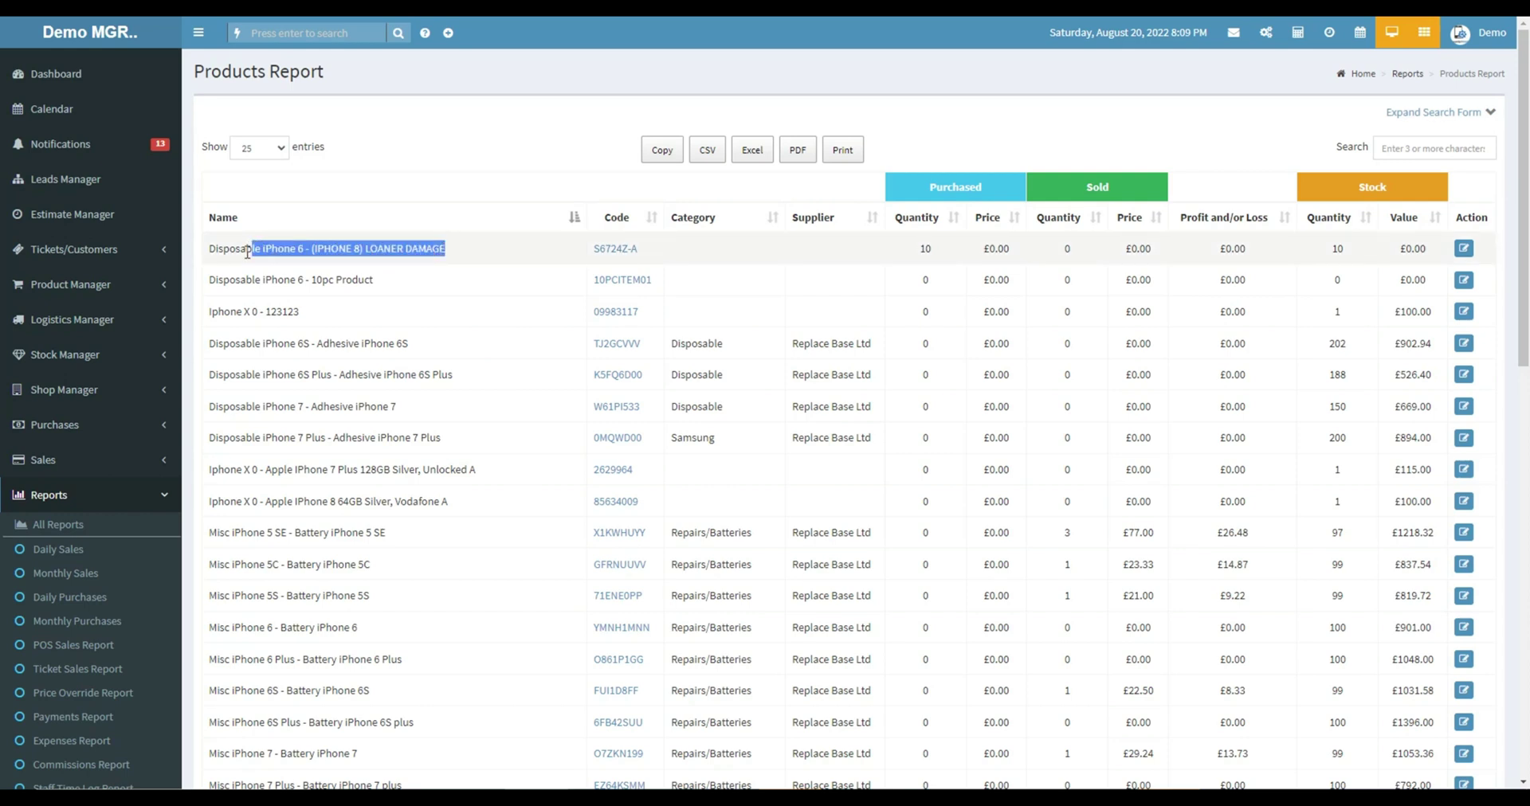
{"action": "left_click", "coordinate": [625, 248]}
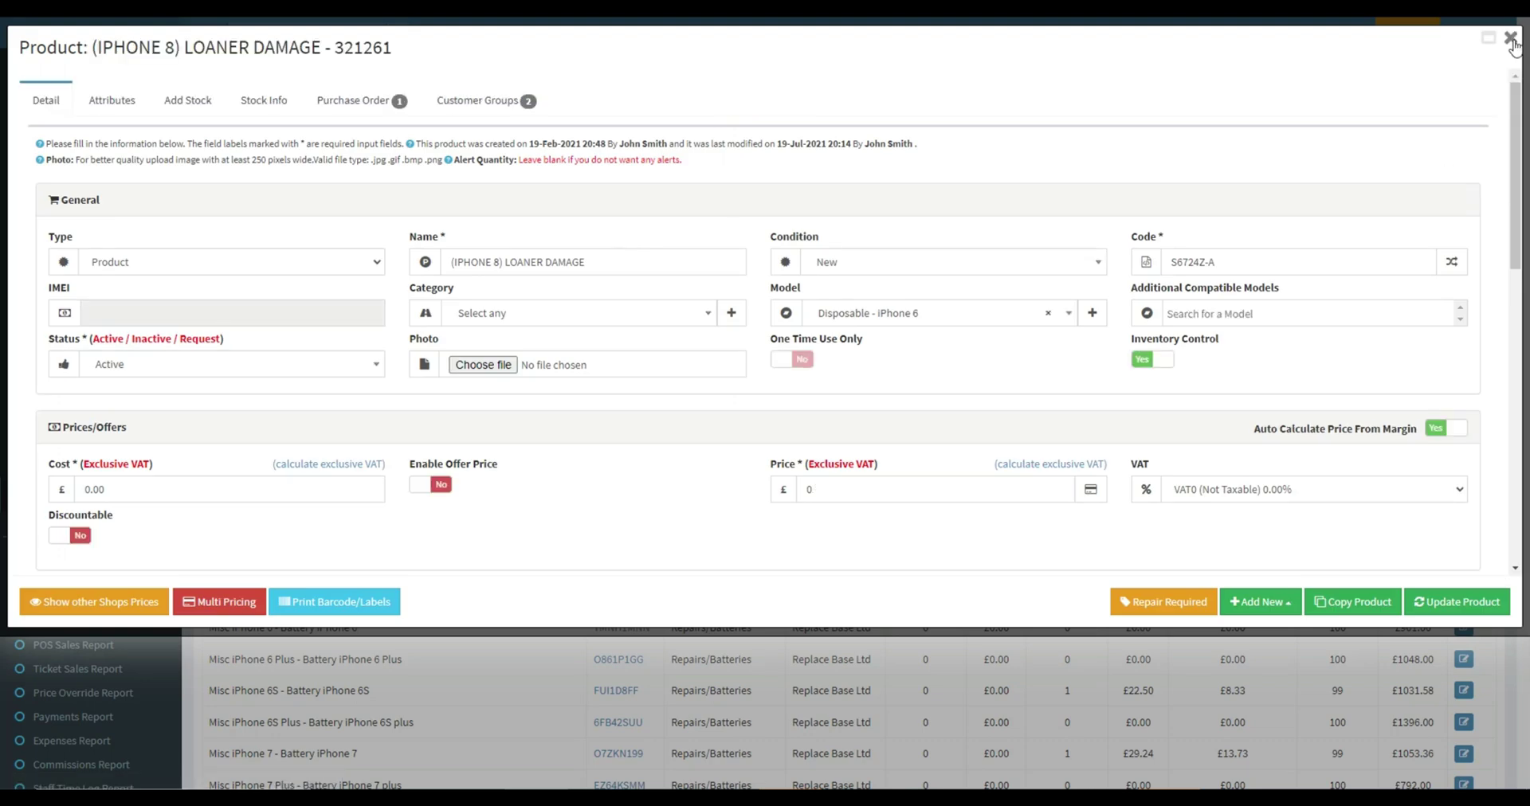
{"action": "key", "text": "Escape"}
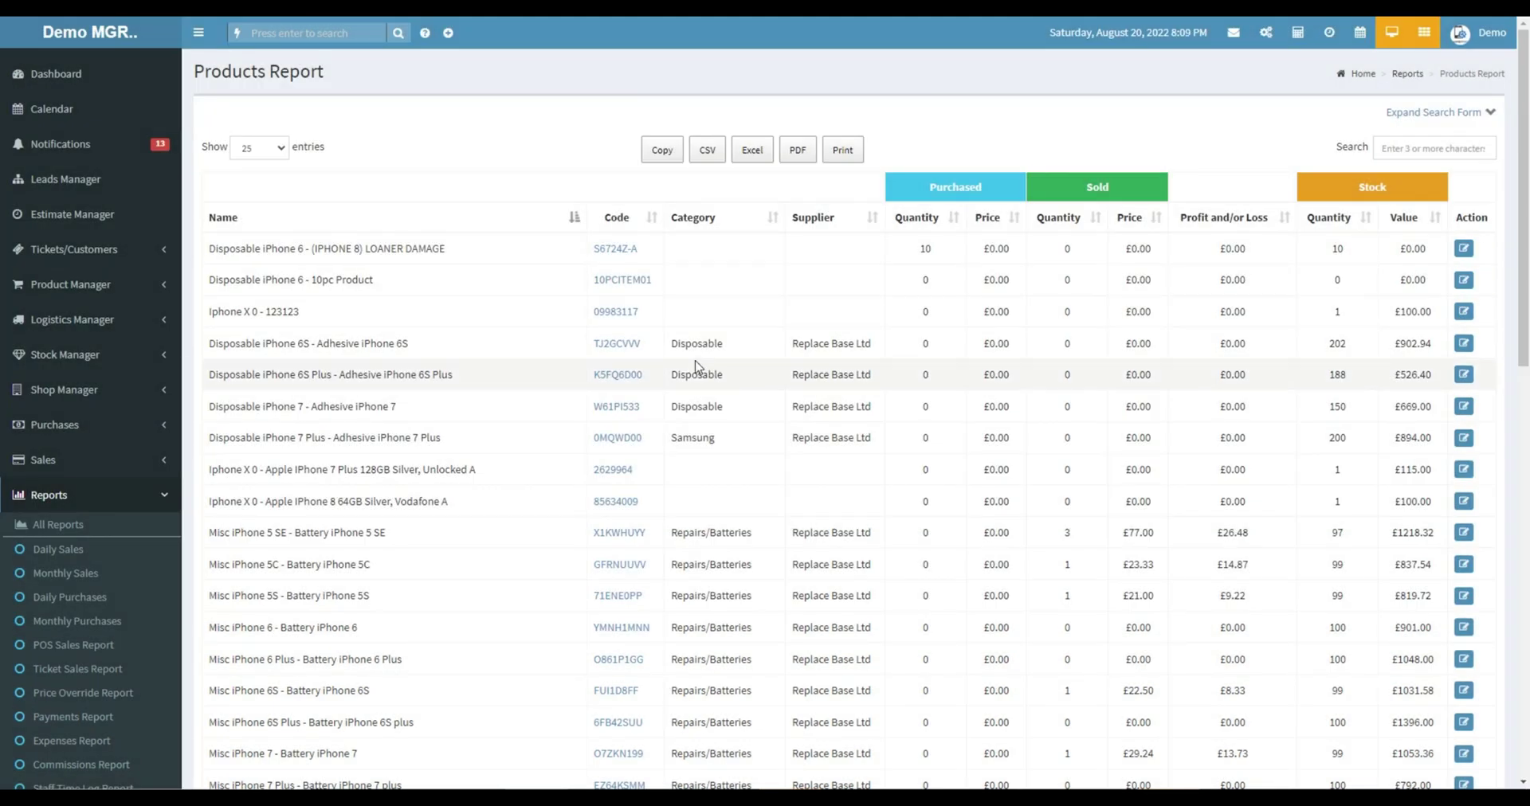
{"action": "left_click_drag", "start_coordinate": [790, 346], "coordinate": [886, 348]}
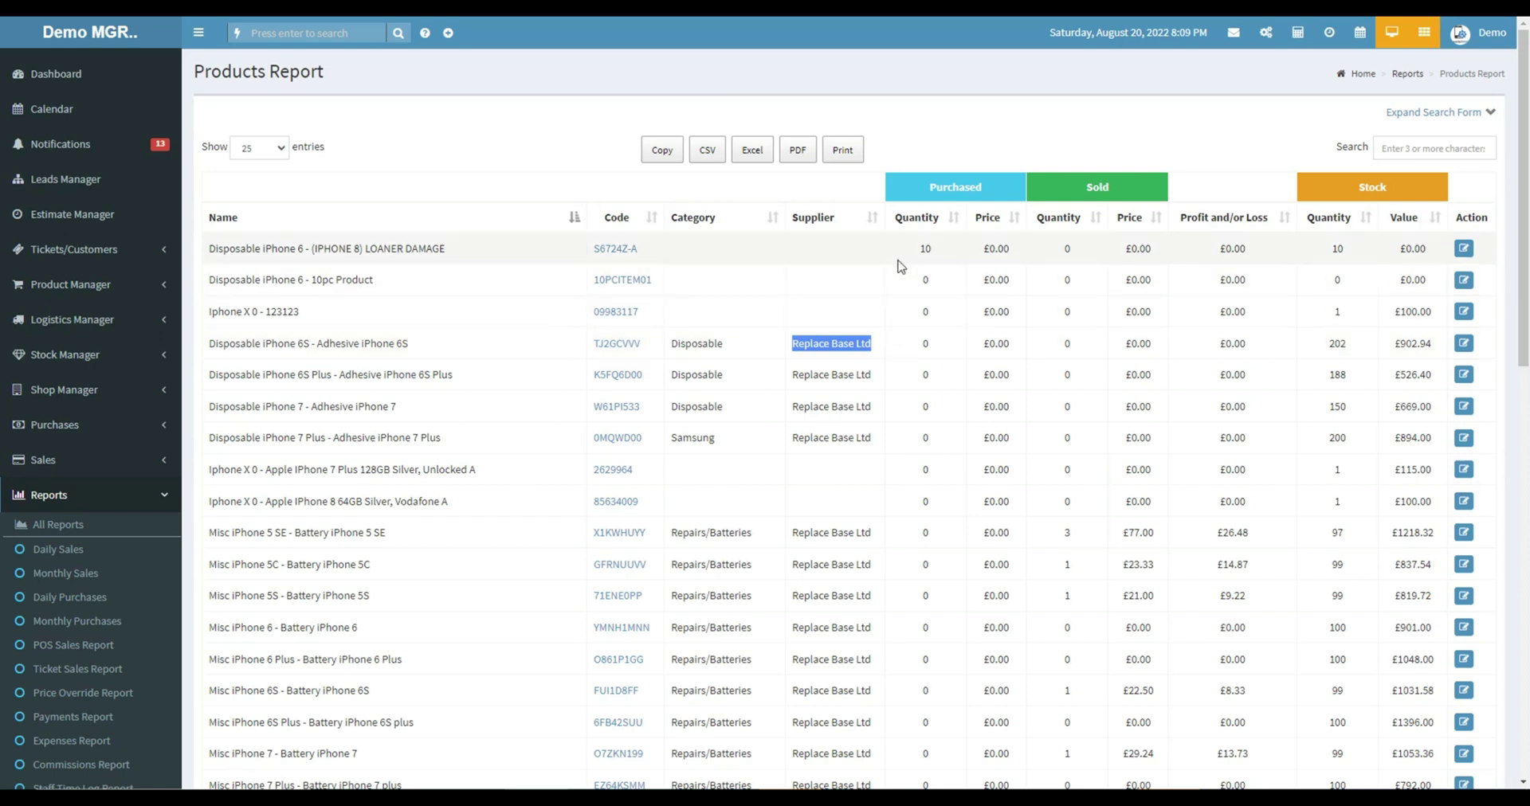
{"action": "left_click_drag", "start_coordinate": [914, 249], "coordinate": [928, 247]}
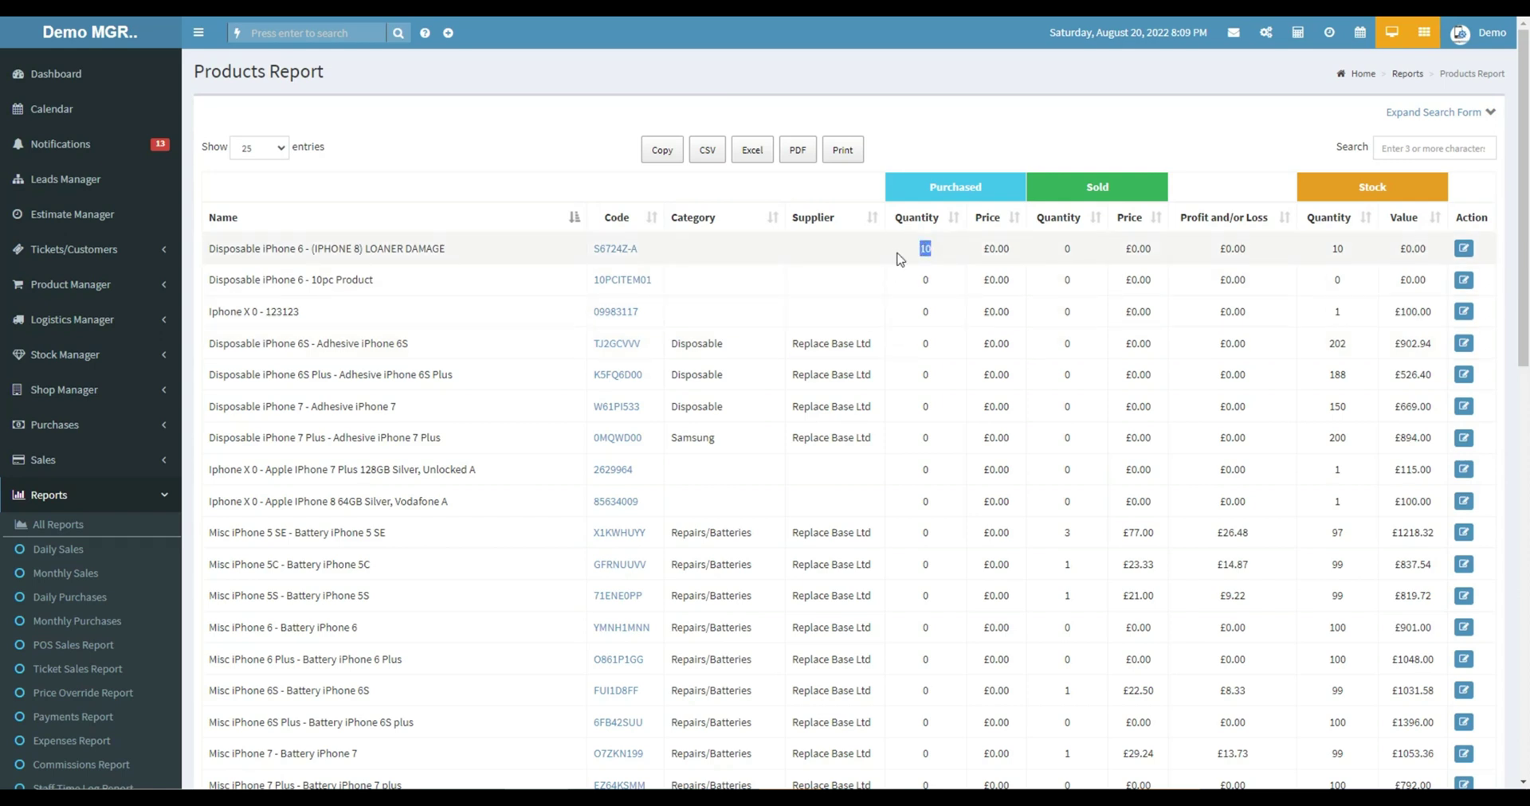
{"action": "left_click_drag", "start_coordinate": [916, 249], "coordinate": [1010, 249]}
{"action": "left_click", "coordinate": [996, 254]}
{"action": "left_click_drag", "start_coordinate": [1053, 251], "coordinate": [1157, 250]}
{"action": "left_click", "coordinate": [1085, 251]}
{"action": "left_click_drag", "start_coordinate": [1064, 251], "coordinate": [1159, 254]}
{"action": "left_click", "coordinate": [1206, 257]}
{"action": "left_click_drag", "start_coordinate": [1222, 252], "coordinate": [1240, 253]}
{"action": "left_click", "coordinate": [1333, 256]}
{"action": "left_click_drag", "start_coordinate": [1406, 254], "coordinate": [1427, 254]}
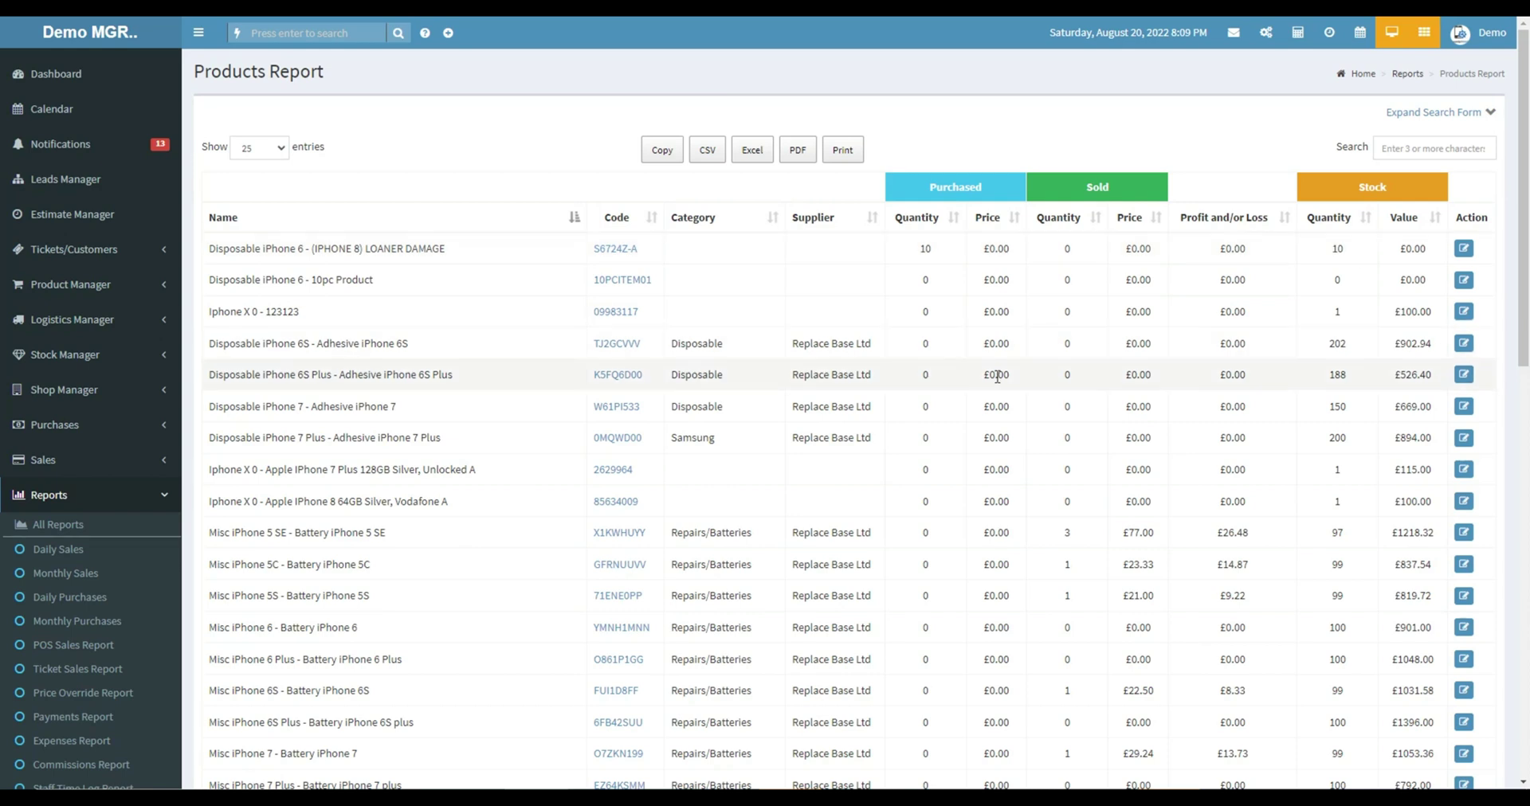
{"action": "scroll", "coordinate": [995, 377], "scroll_direction": "down", "scroll_amount": 10}
{"action": "scroll", "coordinate": [996, 379], "scroll_direction": "up", "scroll_amount": 2}
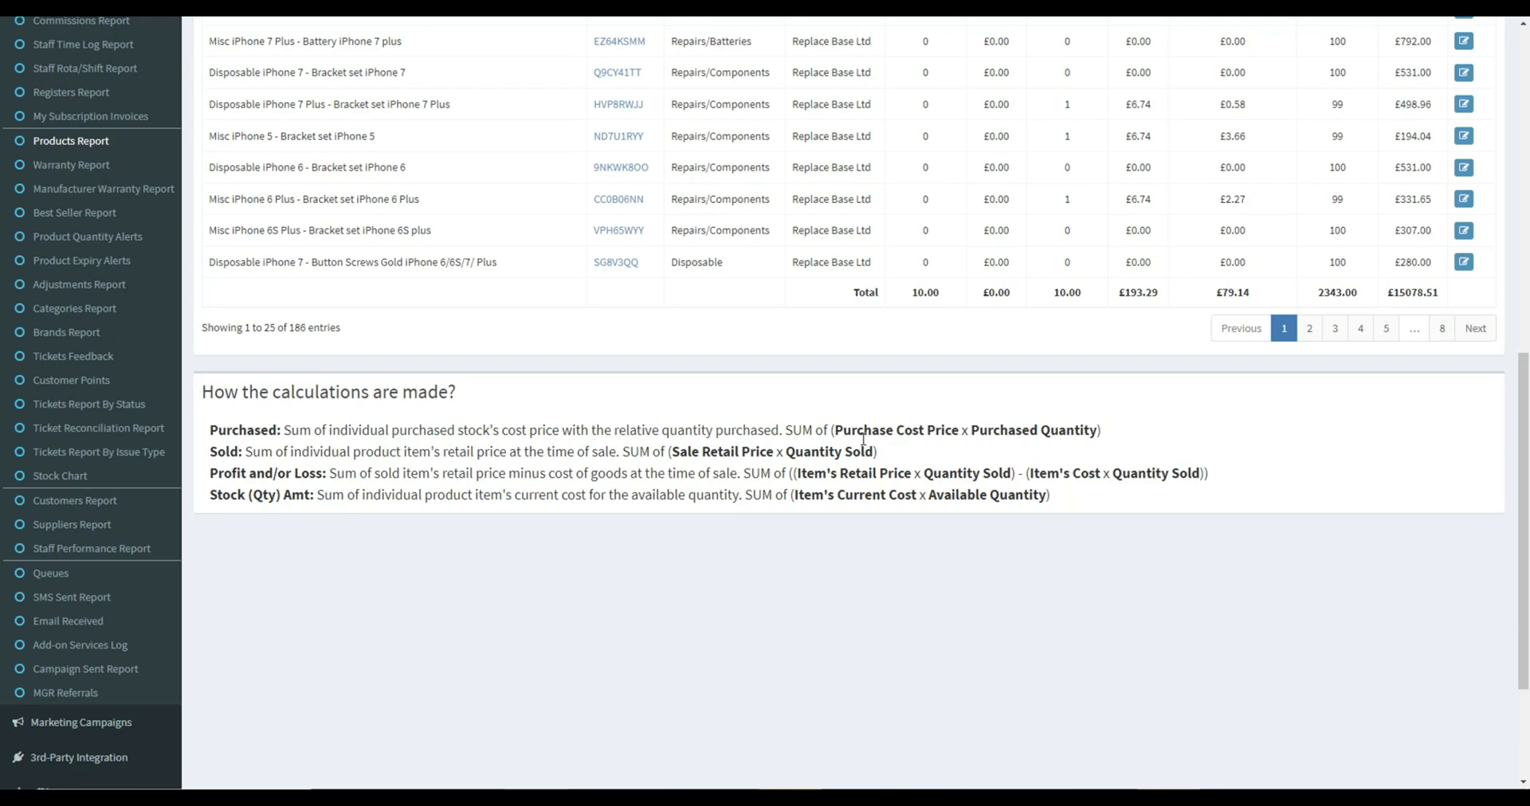
{"action": "scroll", "coordinate": [844, 430], "scroll_direction": "up", "scroll_amount": 8}
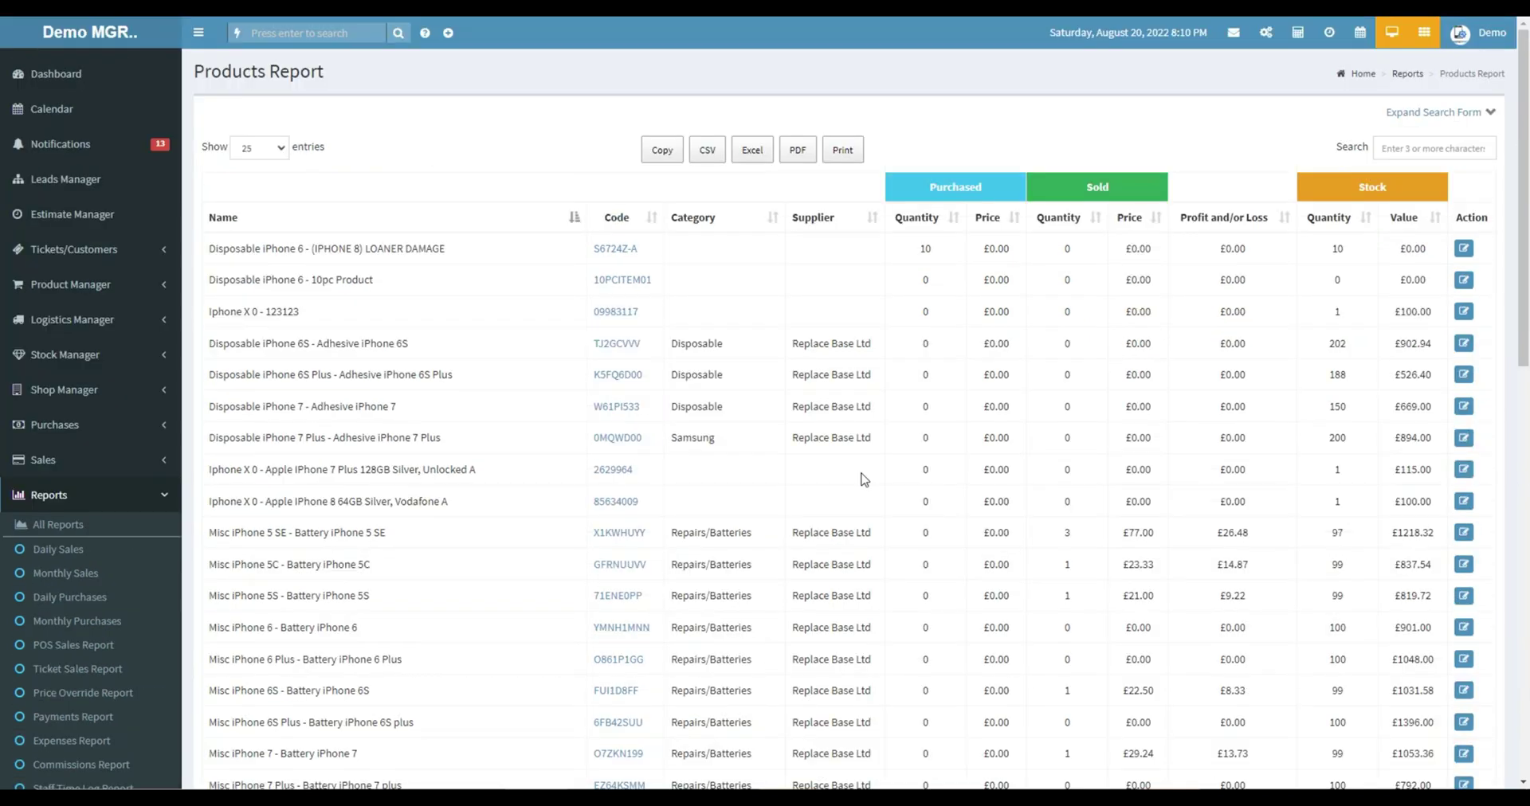
{"action": "double_click", "coordinate": [929, 251]}
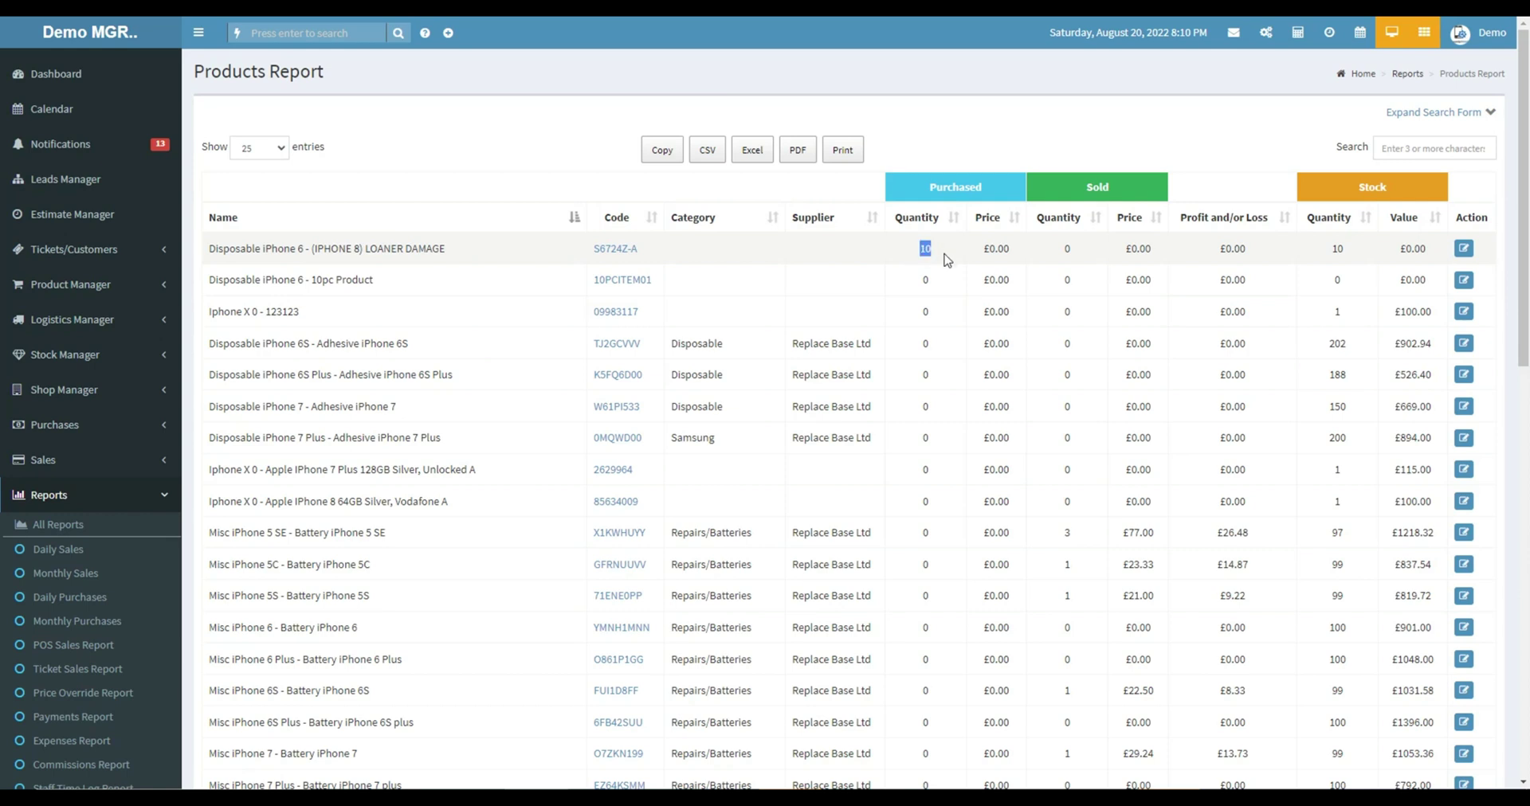
{"action": "double_click", "coordinate": [1066, 248]}
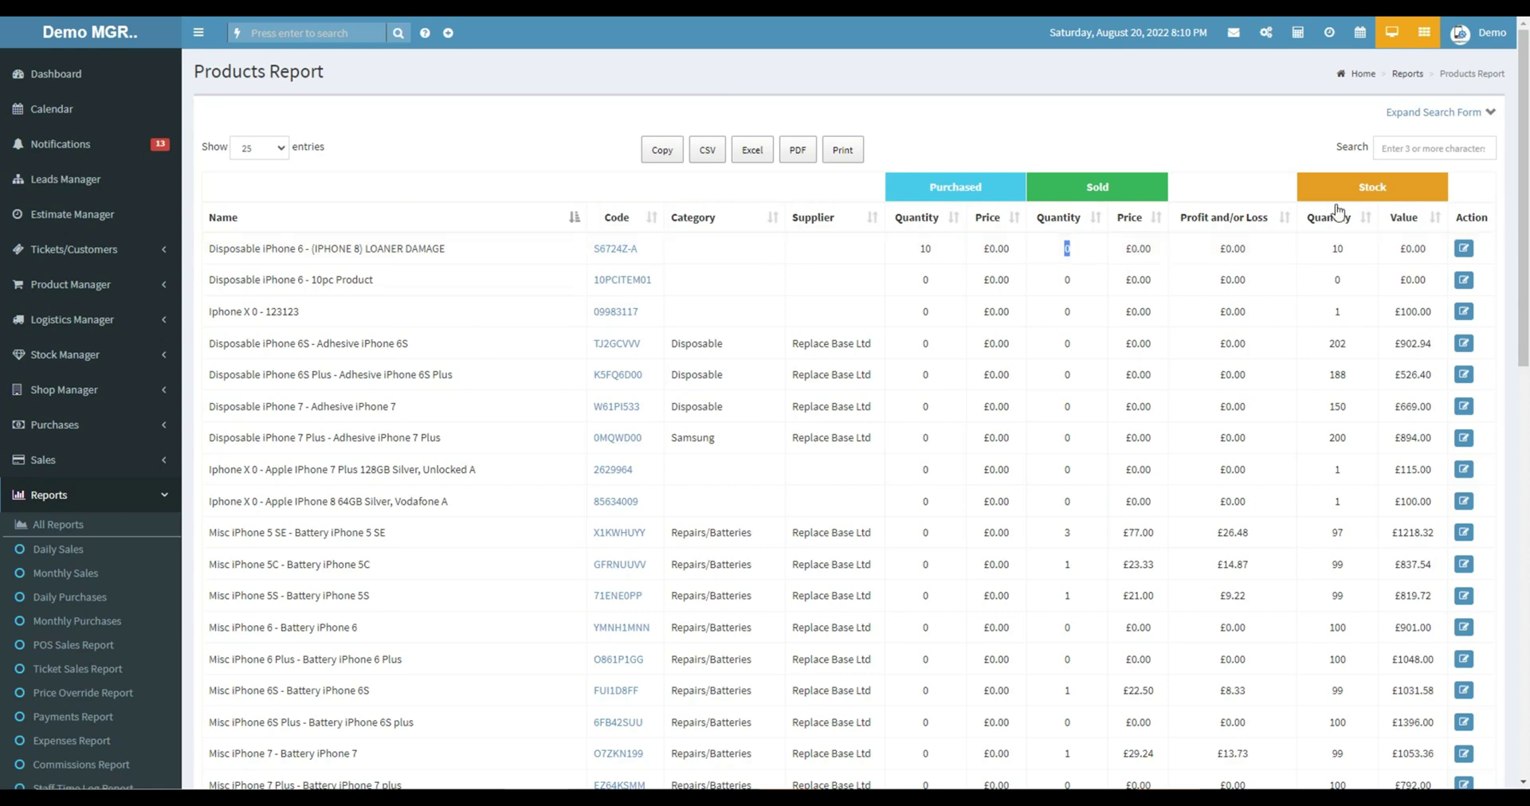
{"action": "double_click", "coordinate": [1233, 248]}
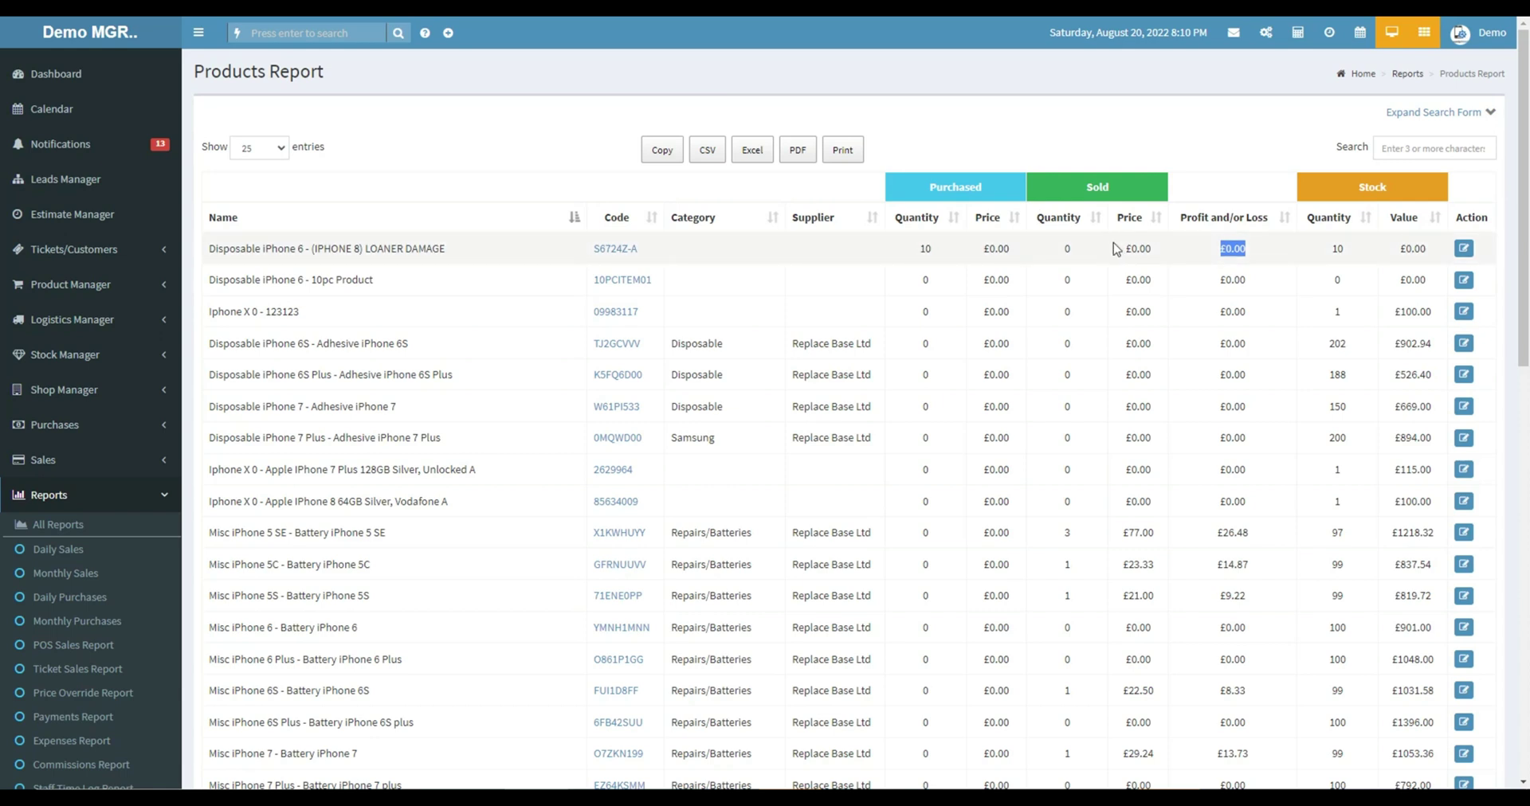
{"action": "double_click", "coordinate": [1337, 248]}
Sort the Products Report by purchased quantity, with a top value of 10
{"action": "left_click", "coordinate": [1385, 254]}
{"action": "left_click_drag", "start_coordinate": [212, 254], "coordinate": [327, 252]}
{"action": "left_click", "coordinate": [367, 262]}
{"action": "left_click", "coordinate": [918, 221]}
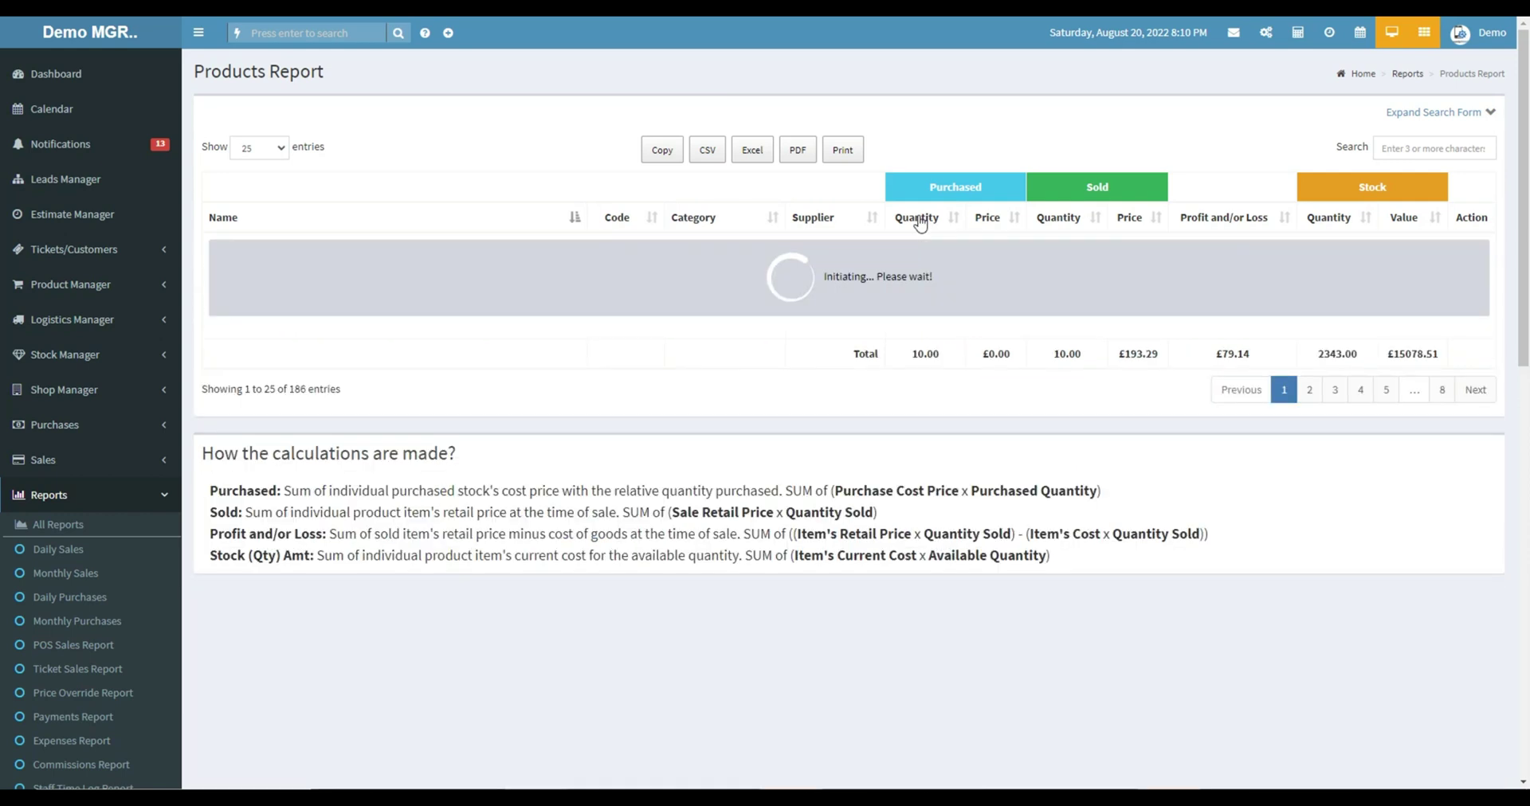
{"action": "scroll", "coordinate": [922, 211], "scroll_direction": "down", "scroll_amount": 2}
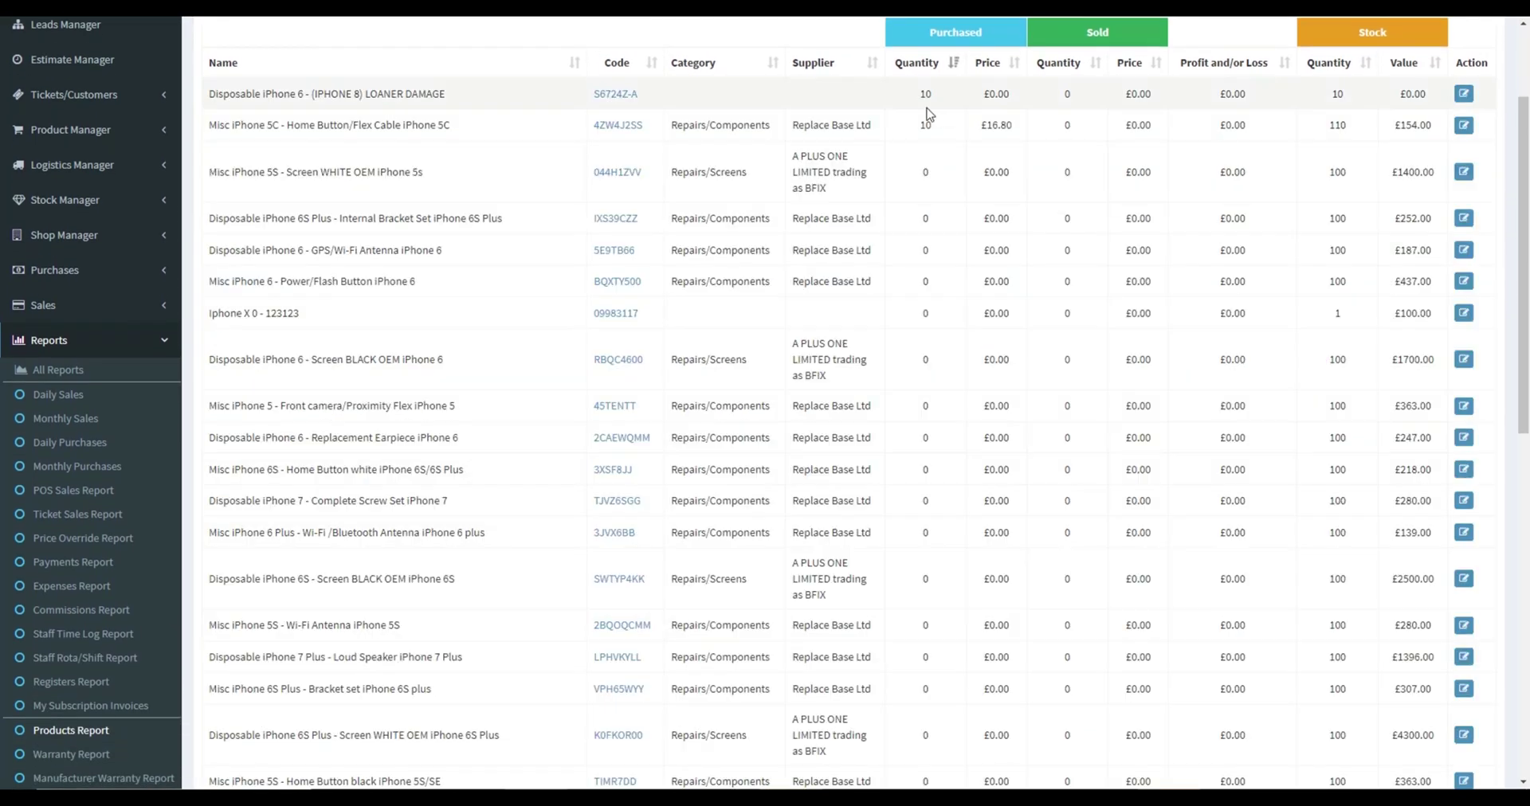
{"action": "double_click", "coordinate": [924, 93]}
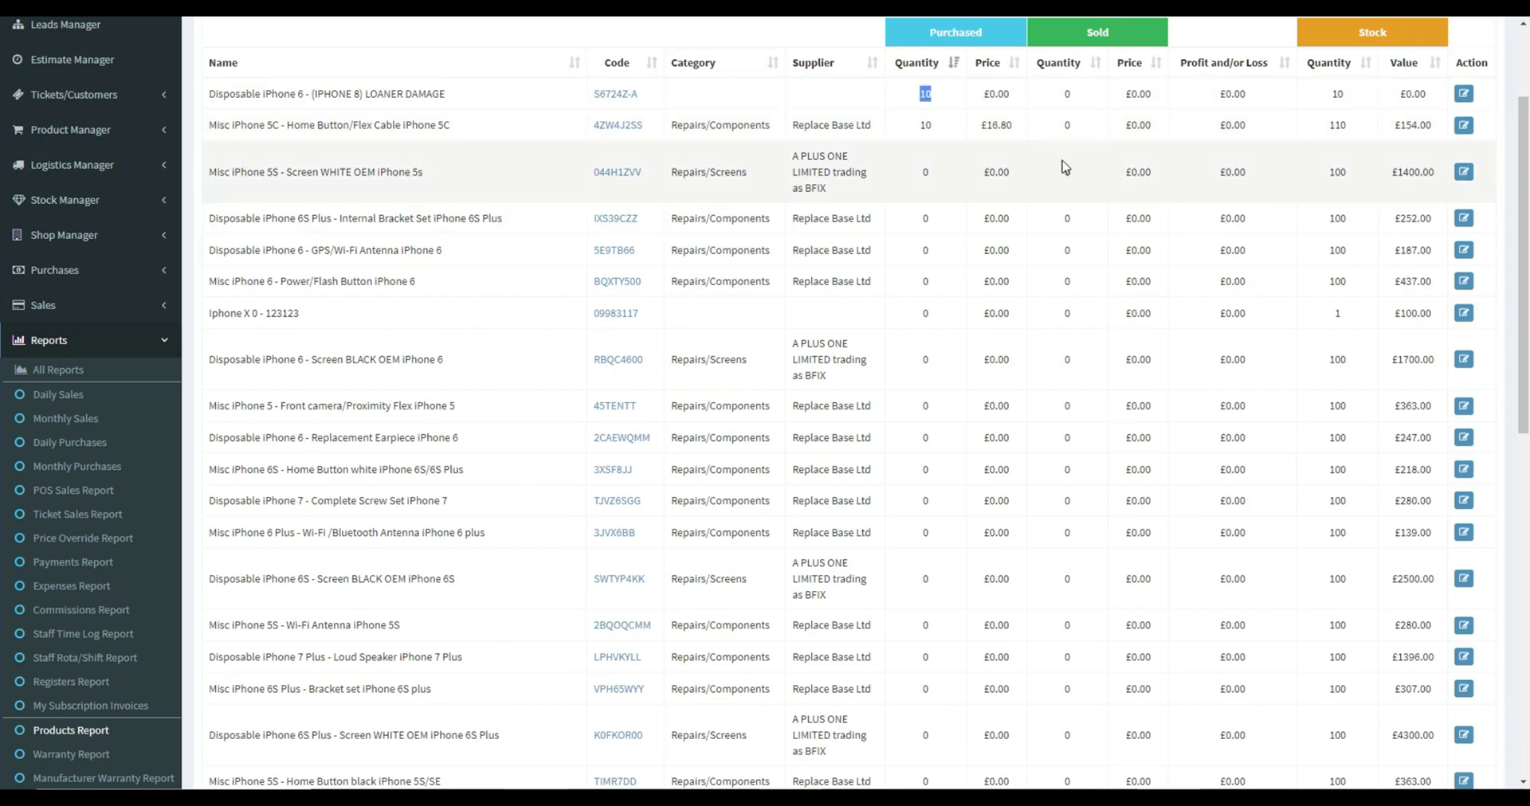
Sort by sold quantity with the most sold first, topping at 3
{"action": "left_click", "coordinate": [1066, 65]}
{"action": "left_click", "coordinate": [1066, 66]}
{"action": "double_click", "coordinate": [1065, 95]}
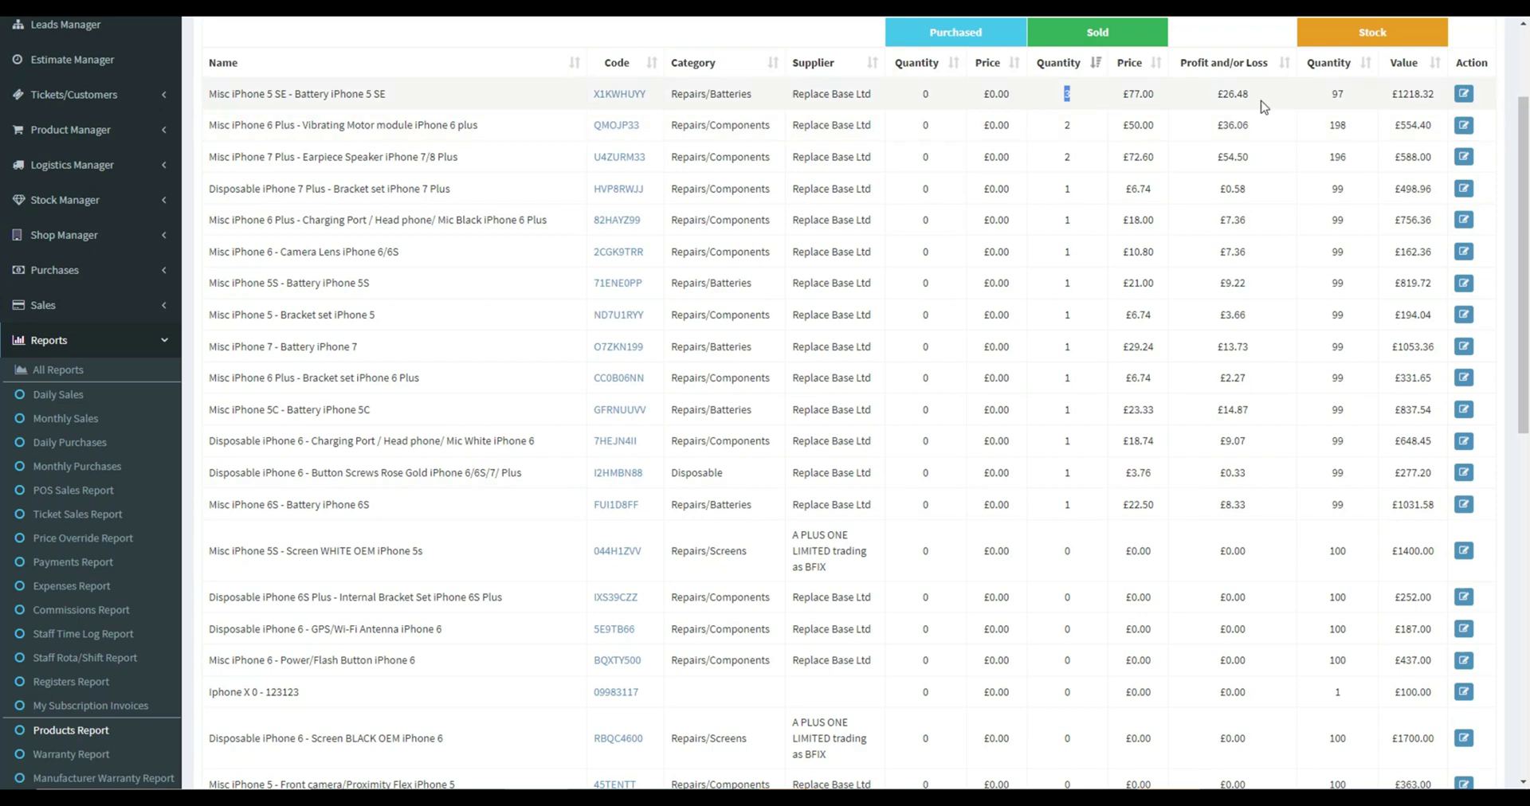
Sort the table by stock quantity, largest stock first
{"action": "left_click", "coordinate": [1329, 63]}
{"action": "left_click", "coordinate": [1329, 63]}
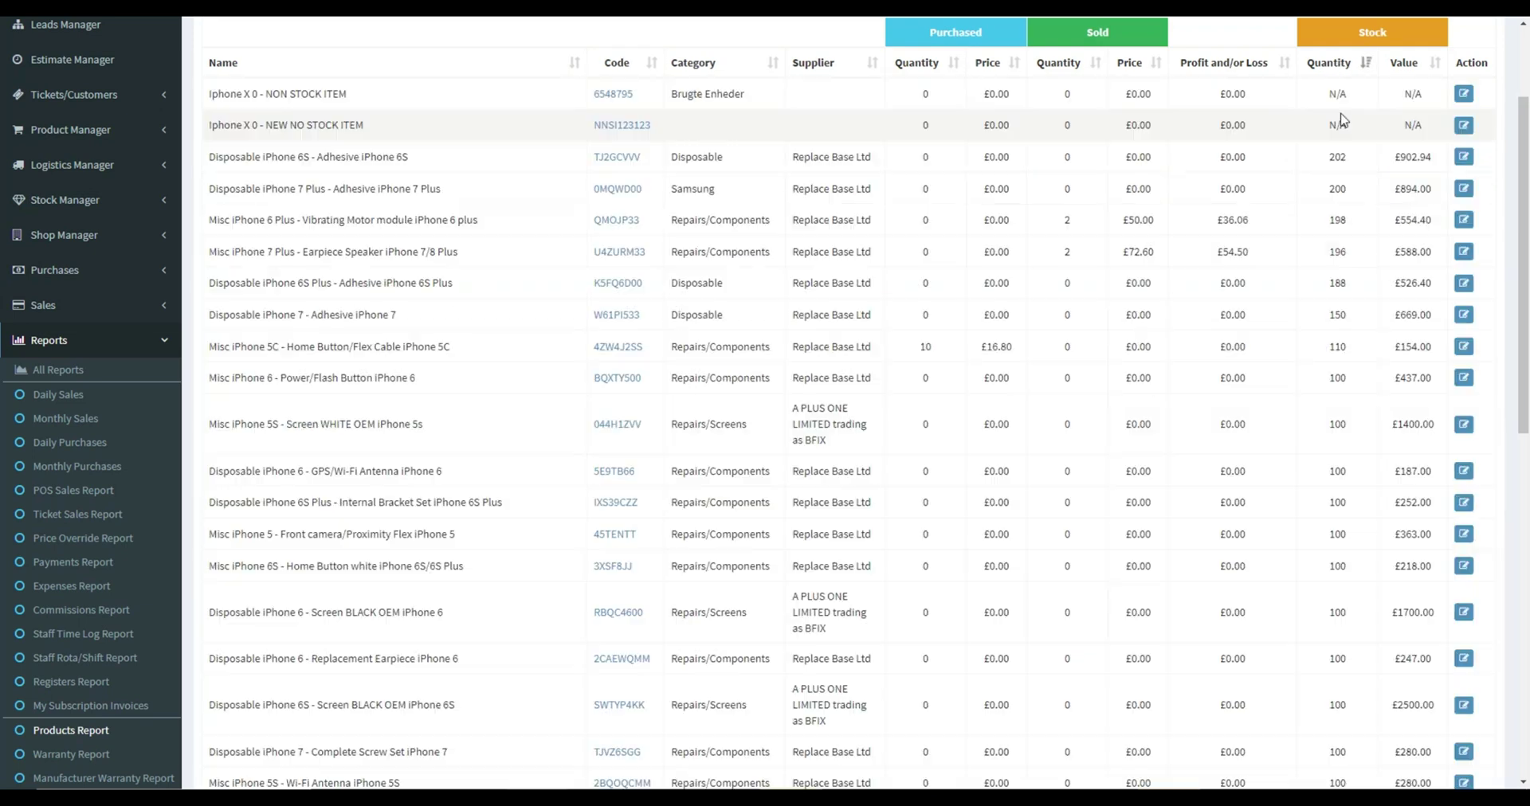
{"action": "left_click_drag", "start_coordinate": [1341, 158], "coordinate": [1359, 162]}
{"action": "scroll", "coordinate": [1346, 187], "scroll_direction": "down", "scroll_amount": 5}
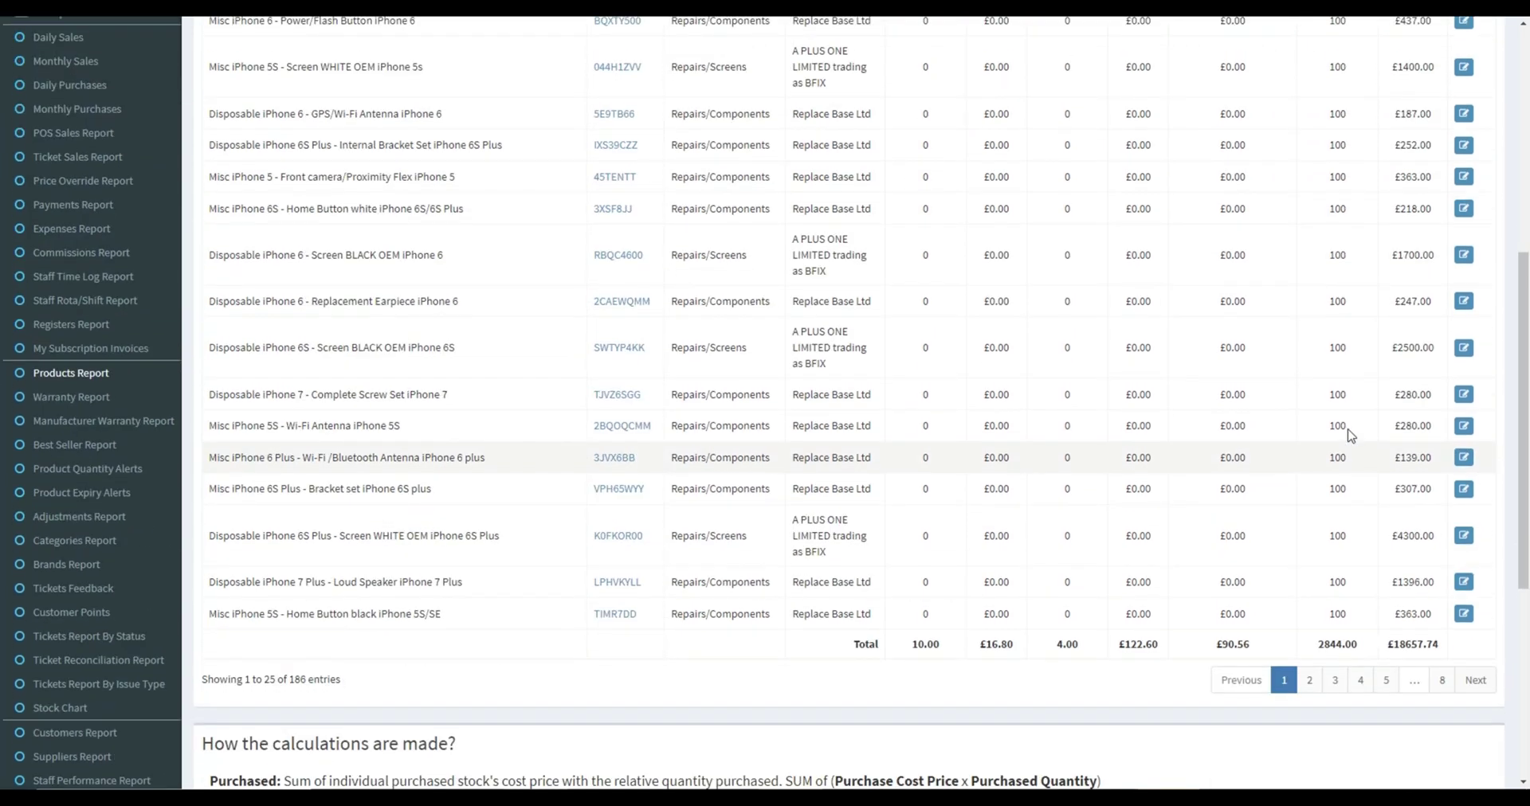
{"action": "scroll", "coordinate": [1351, 434], "scroll_direction": "up", "scroll_amount": 7}
{"action": "scroll", "coordinate": [1314, 386], "scroll_direction": "down", "scroll_amount": 3}
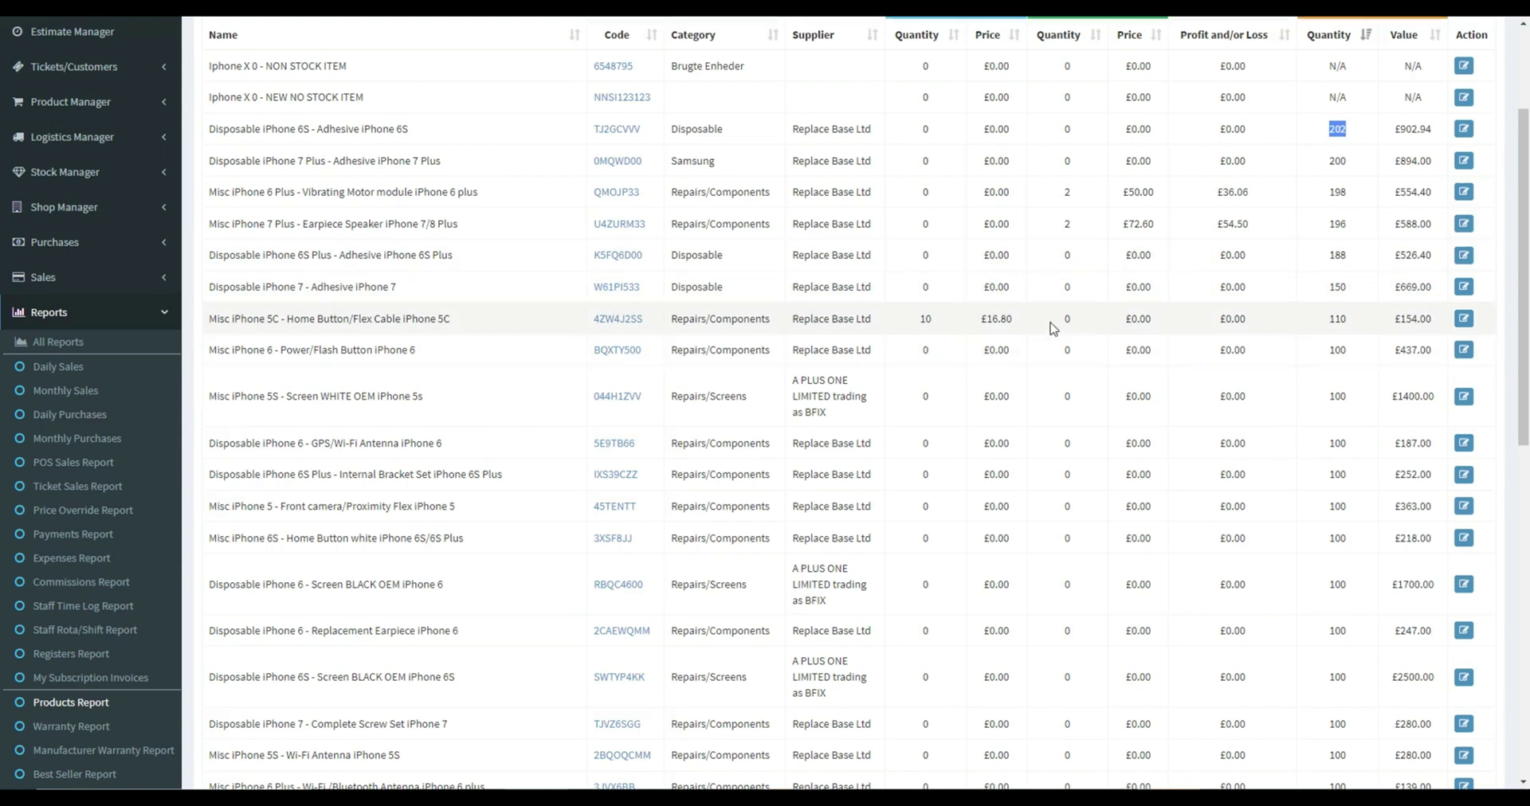
{"action": "scroll", "coordinate": [1044, 318], "scroll_direction": "up", "scroll_amount": 3}
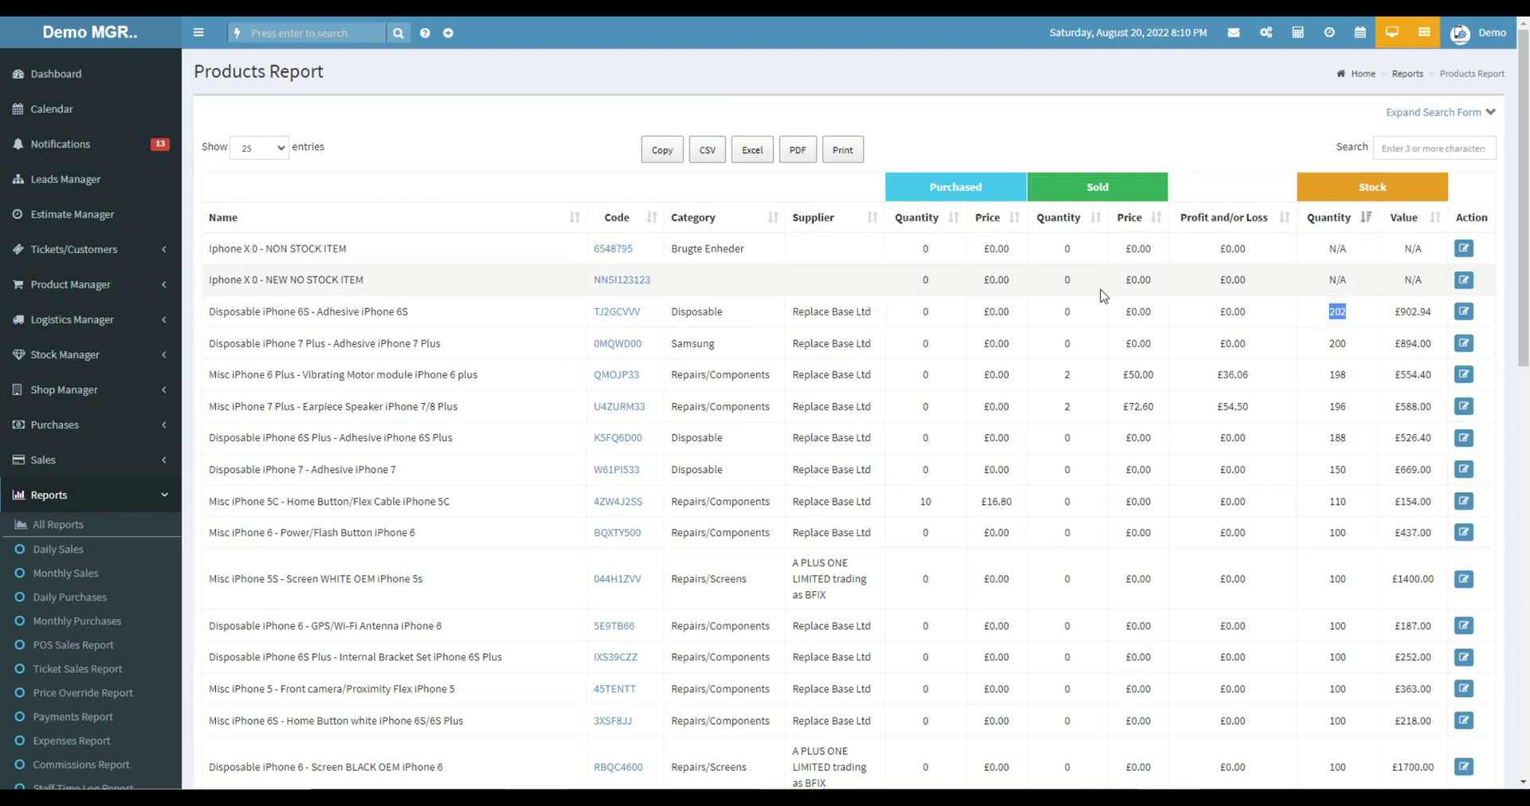
Sort by purchase price descending, putting the £16.80 iPhone 5C Home Button/Flex Cable first
{"action": "left_click", "coordinate": [996, 229]}
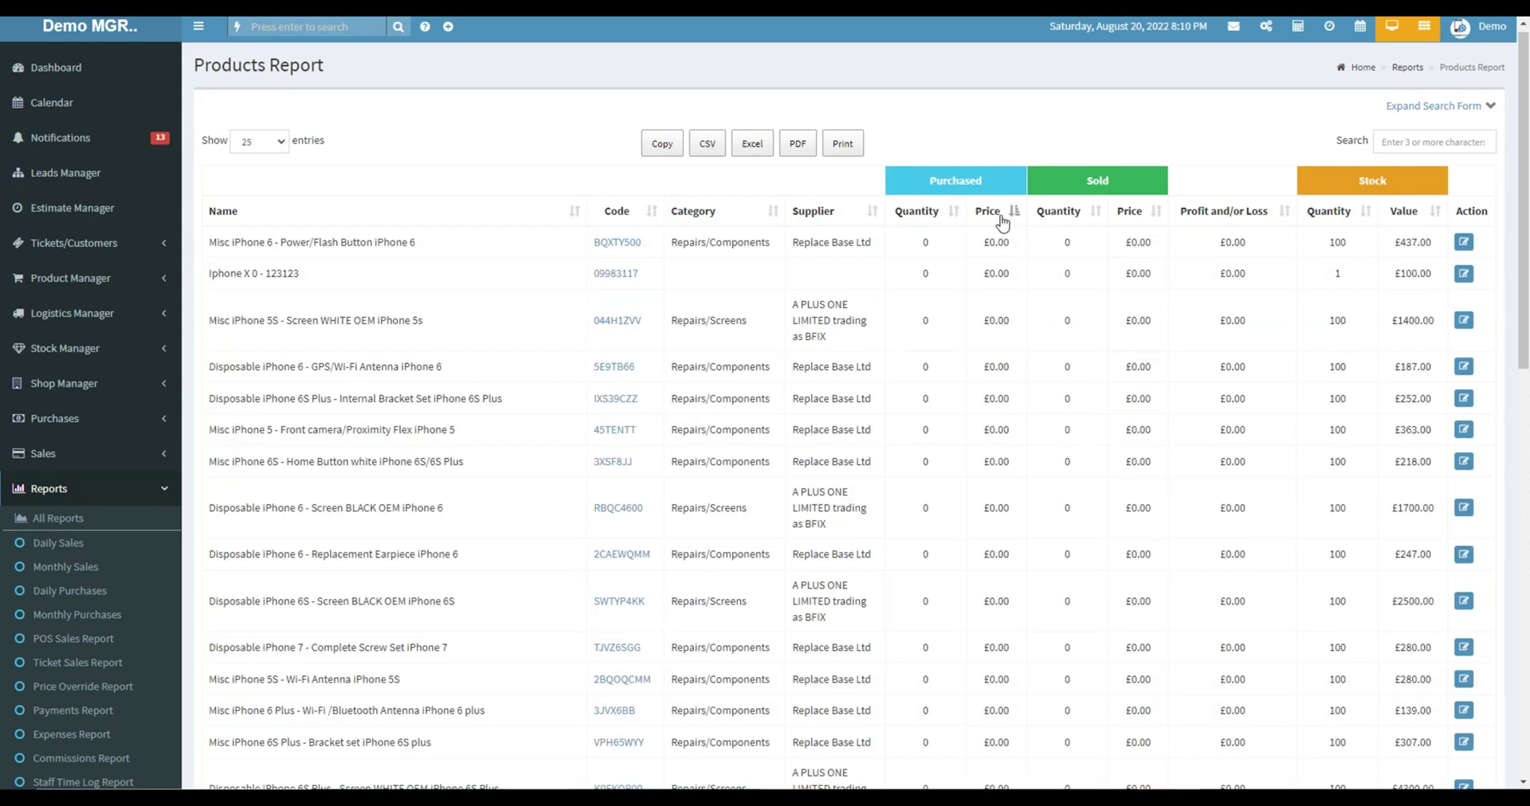
{"action": "scroll", "coordinate": [996, 216], "scroll_direction": "down", "scroll_amount": 2}
{"action": "left_click", "coordinate": [993, 82]}
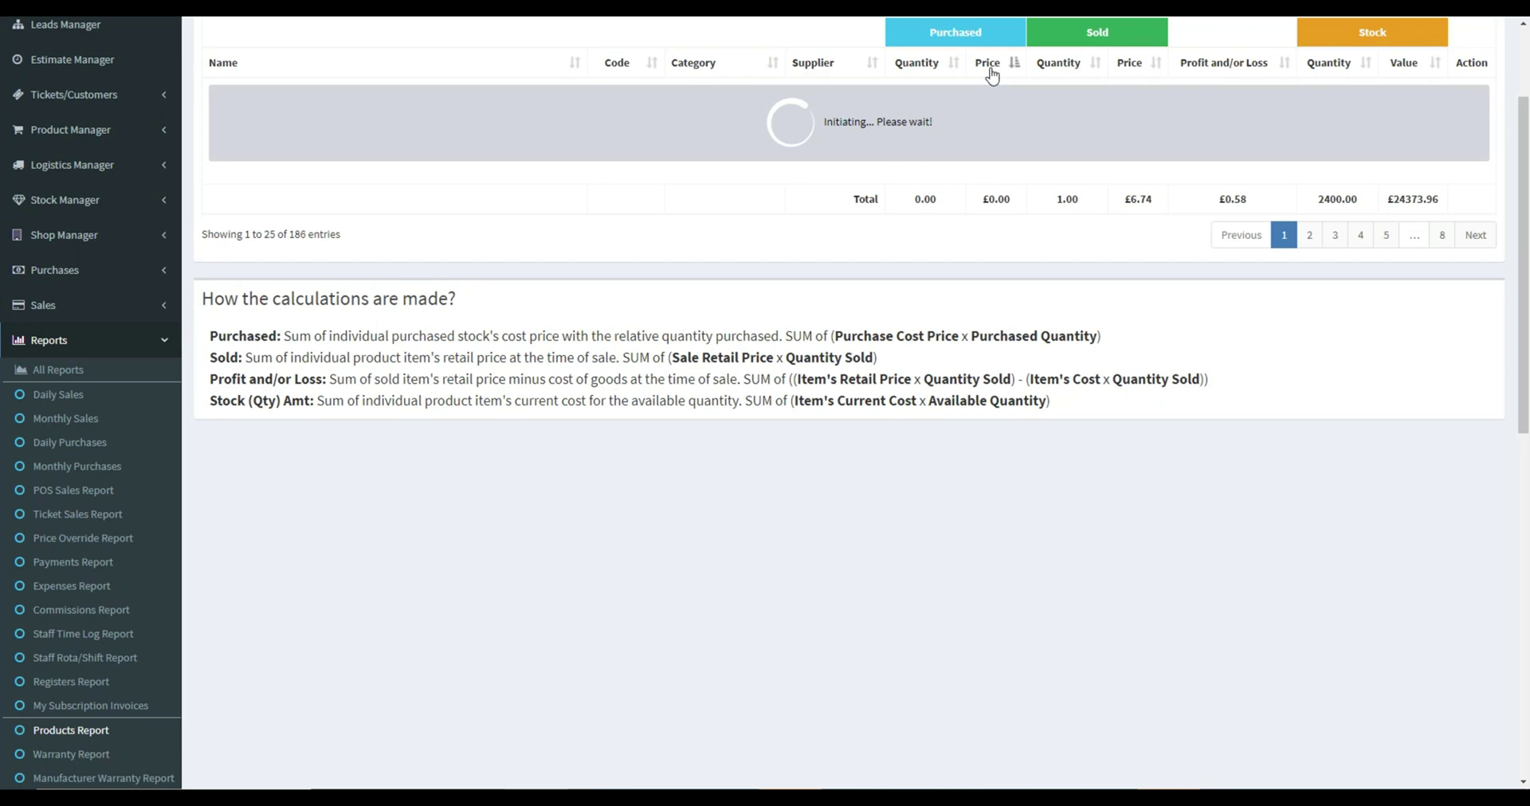
{"action": "scroll", "coordinate": [1005, 184], "scroll_direction": "up", "scroll_amount": 2}
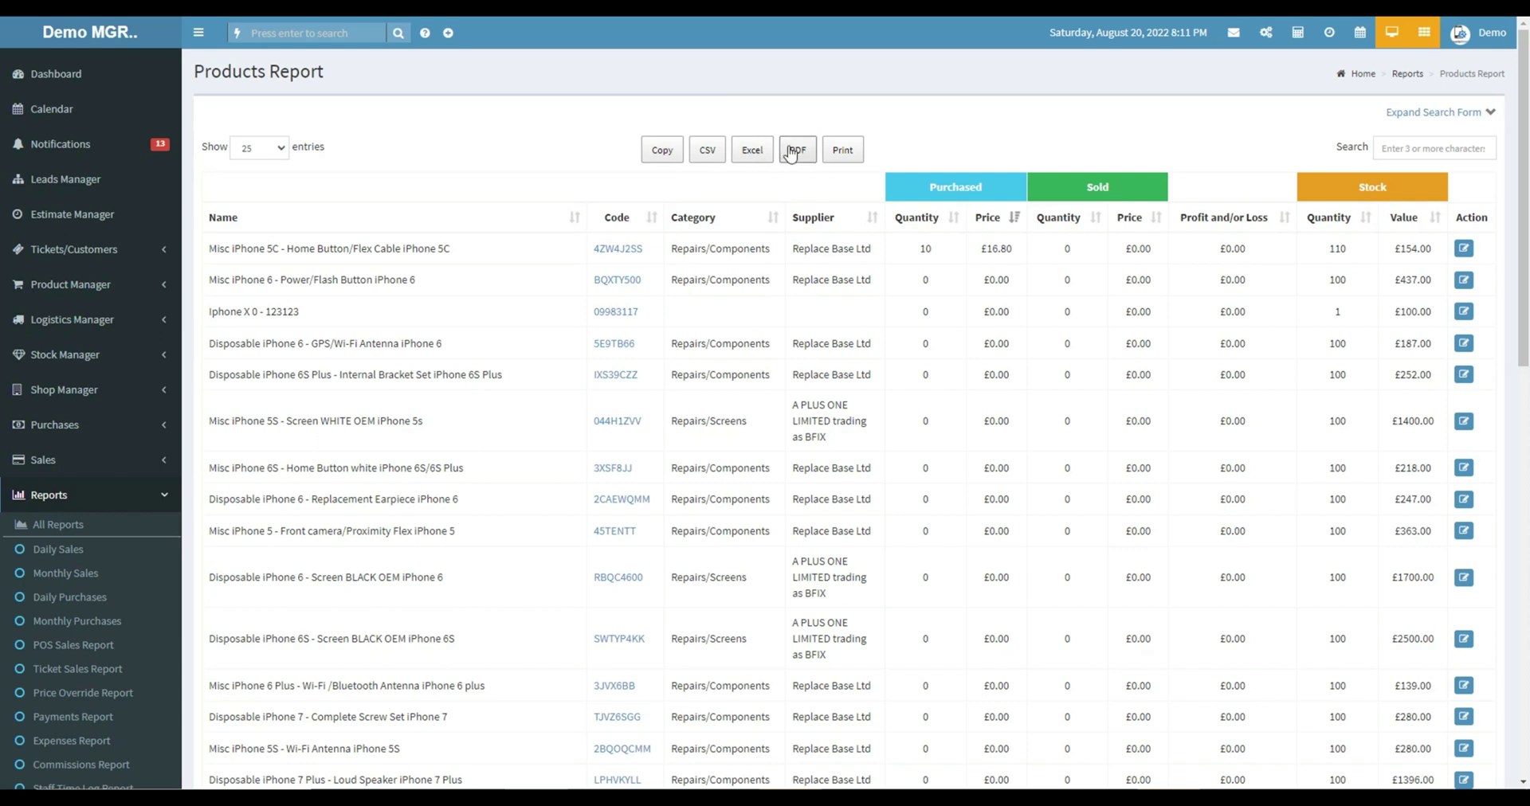
{"action": "left_click", "coordinate": [841, 150]}
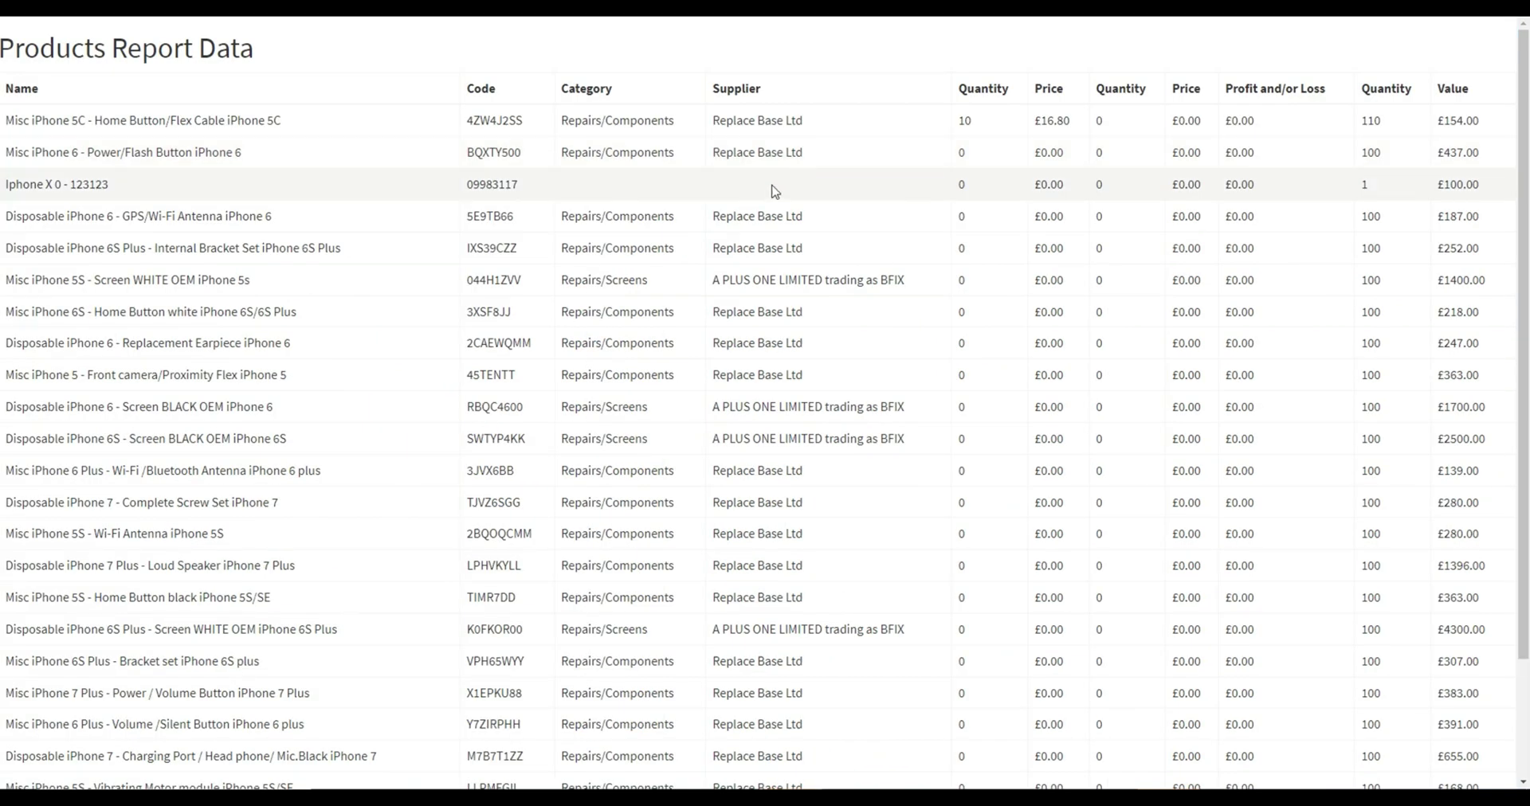
{"action": "left_click", "coordinate": [1239, 677]}
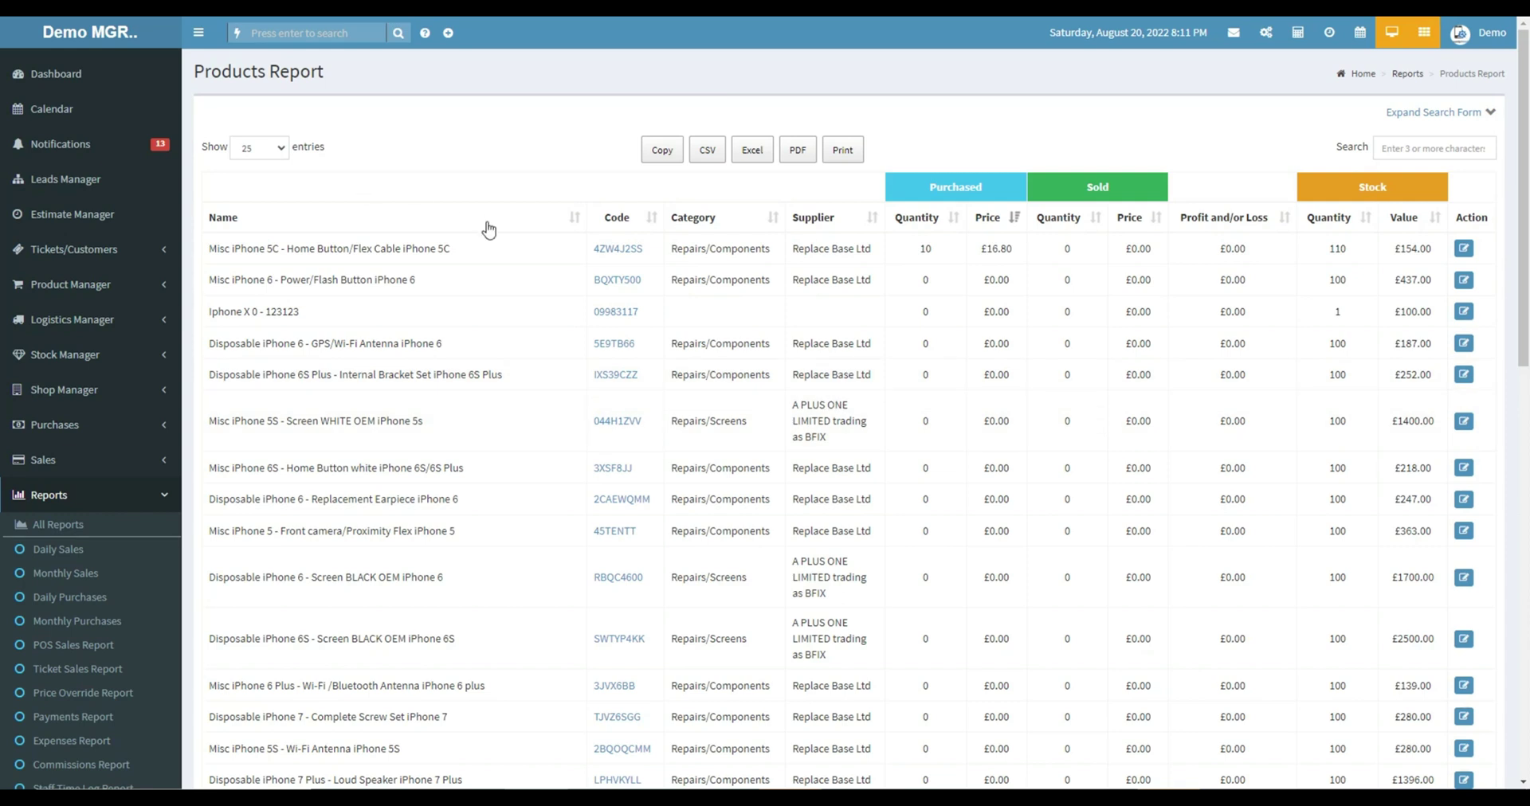
{"action": "scroll", "coordinate": [829, 359], "scroll_direction": "down", "scroll_amount": 9}
{"action": "left_click_drag", "start_coordinate": [856, 455], "coordinate": [1442, 443]}
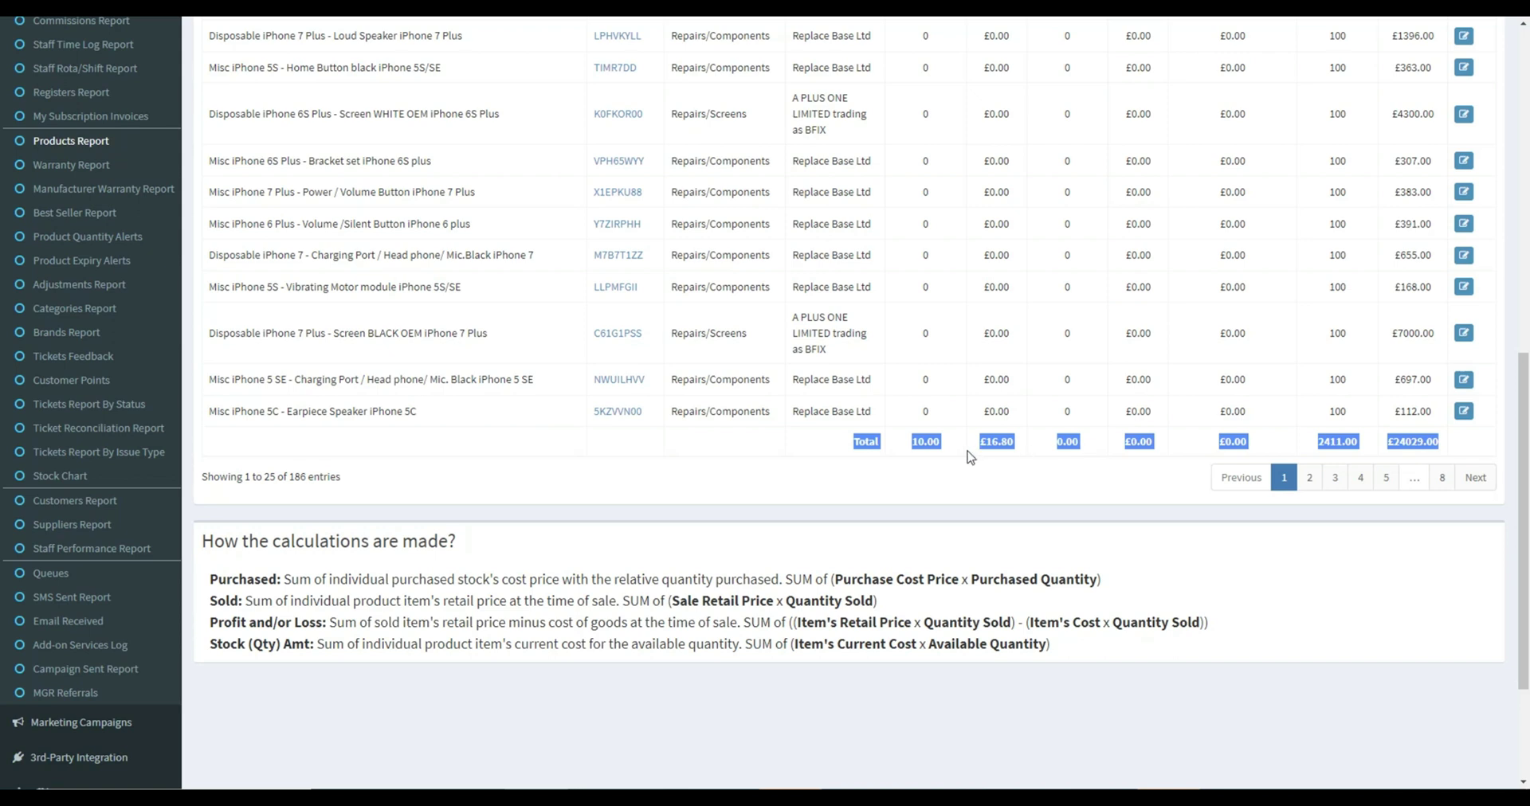
{"action": "scroll", "coordinate": [966, 458], "scroll_direction": "up", "scroll_amount": 10}
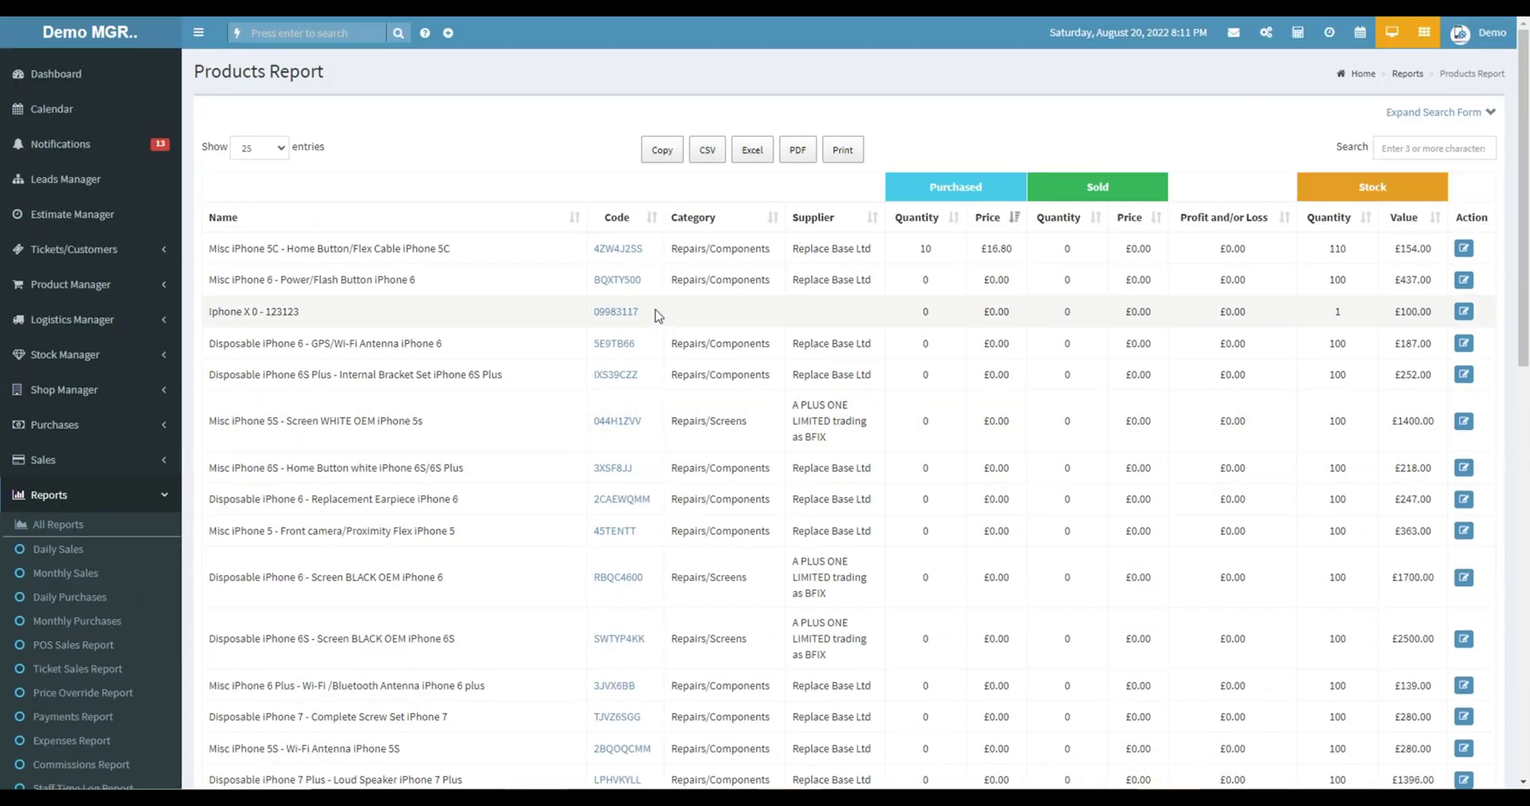
Open the Warranty Report showing three 90-day warranty orders totalling £97.60
{"action": "left_click", "coordinate": [259, 148]}
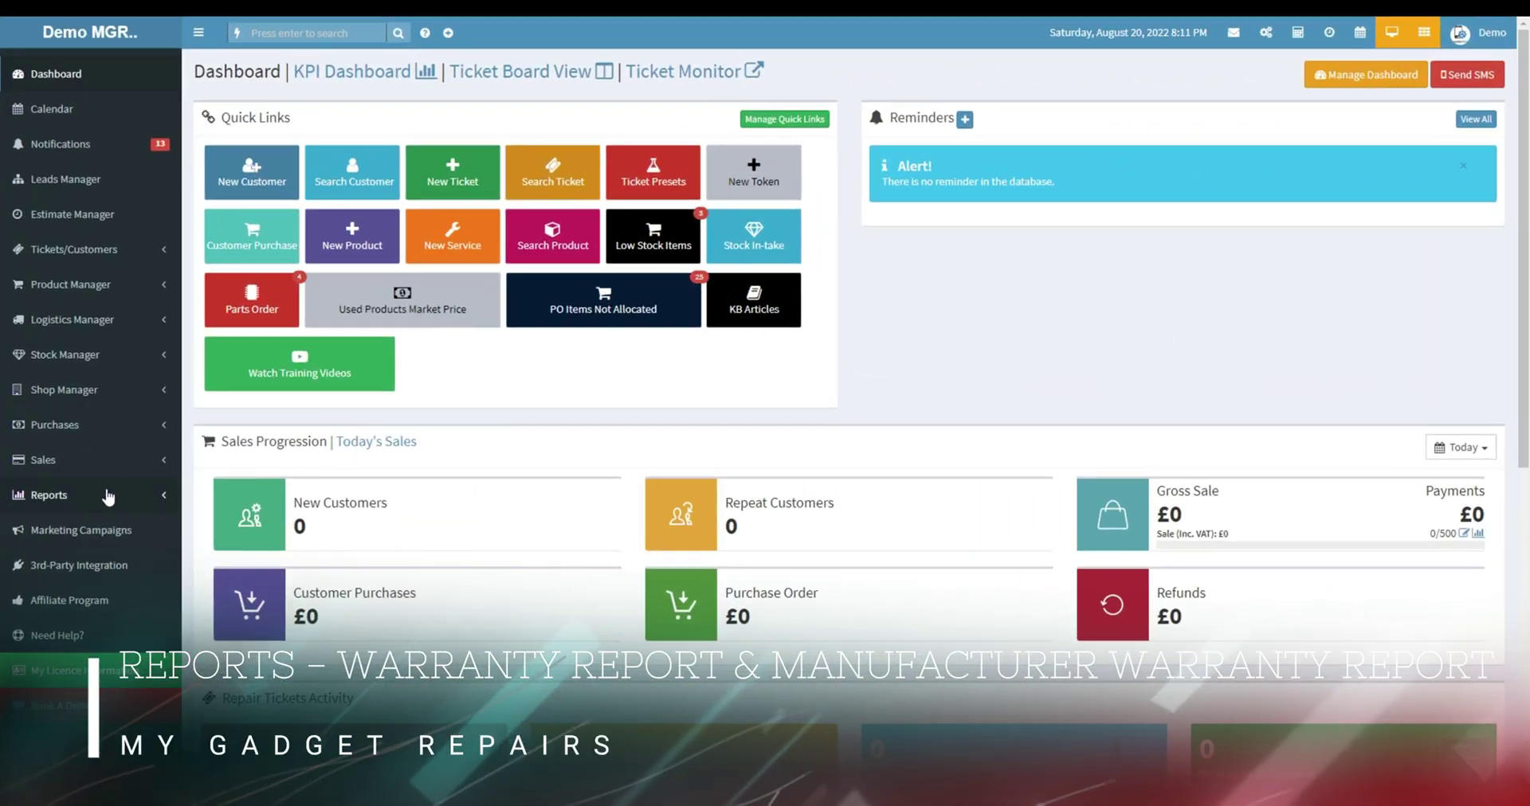
{"action": "left_click", "coordinate": [127, 496]}
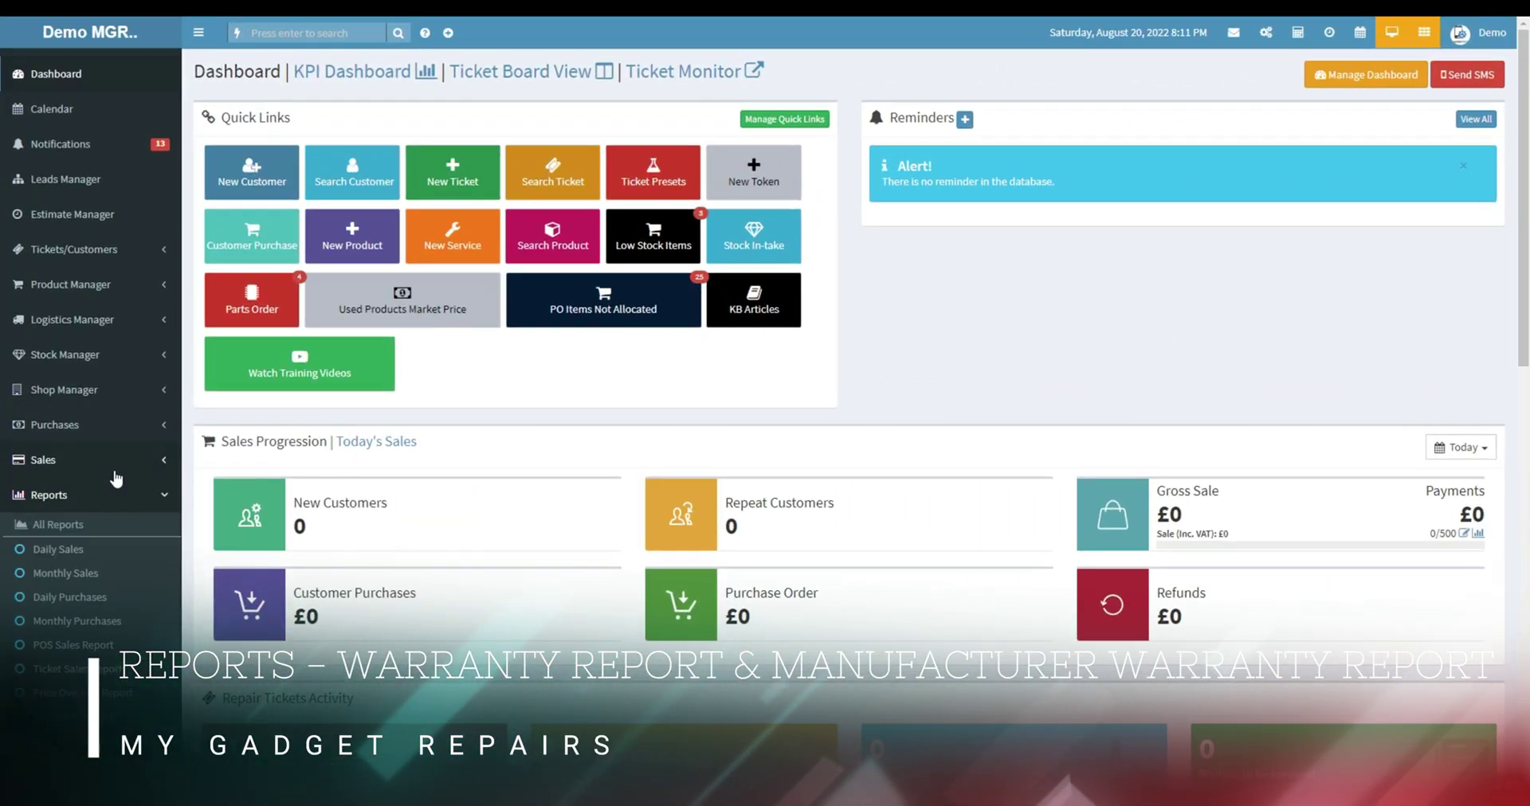
{"action": "scroll", "coordinate": [119, 478], "scroll_direction": "down", "scroll_amount": 5}
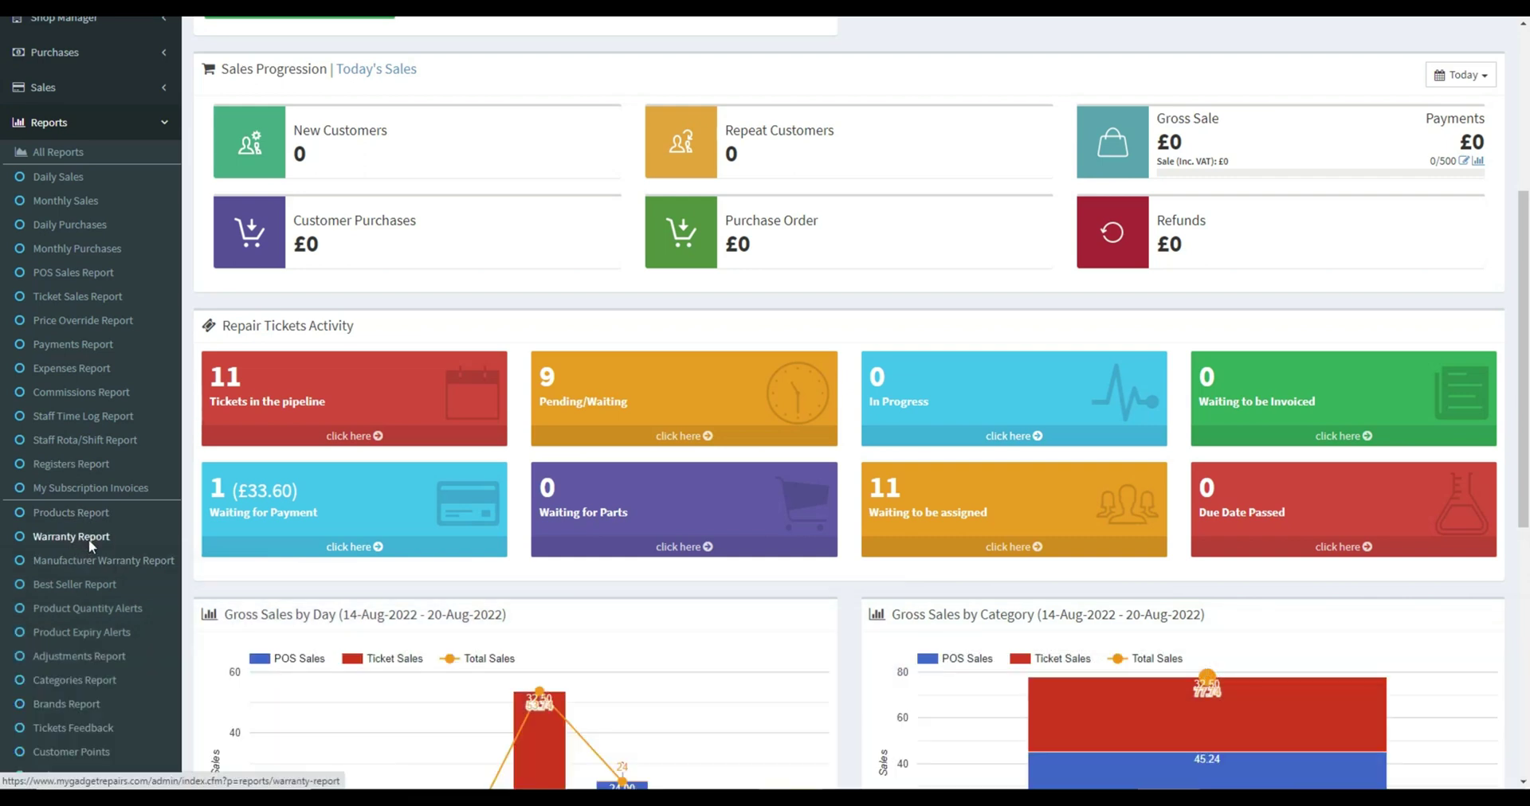
{"action": "left_click", "coordinate": [90, 546]}
{"action": "scroll", "coordinate": [368, 502], "scroll_direction": "down", "scroll_amount": 5}
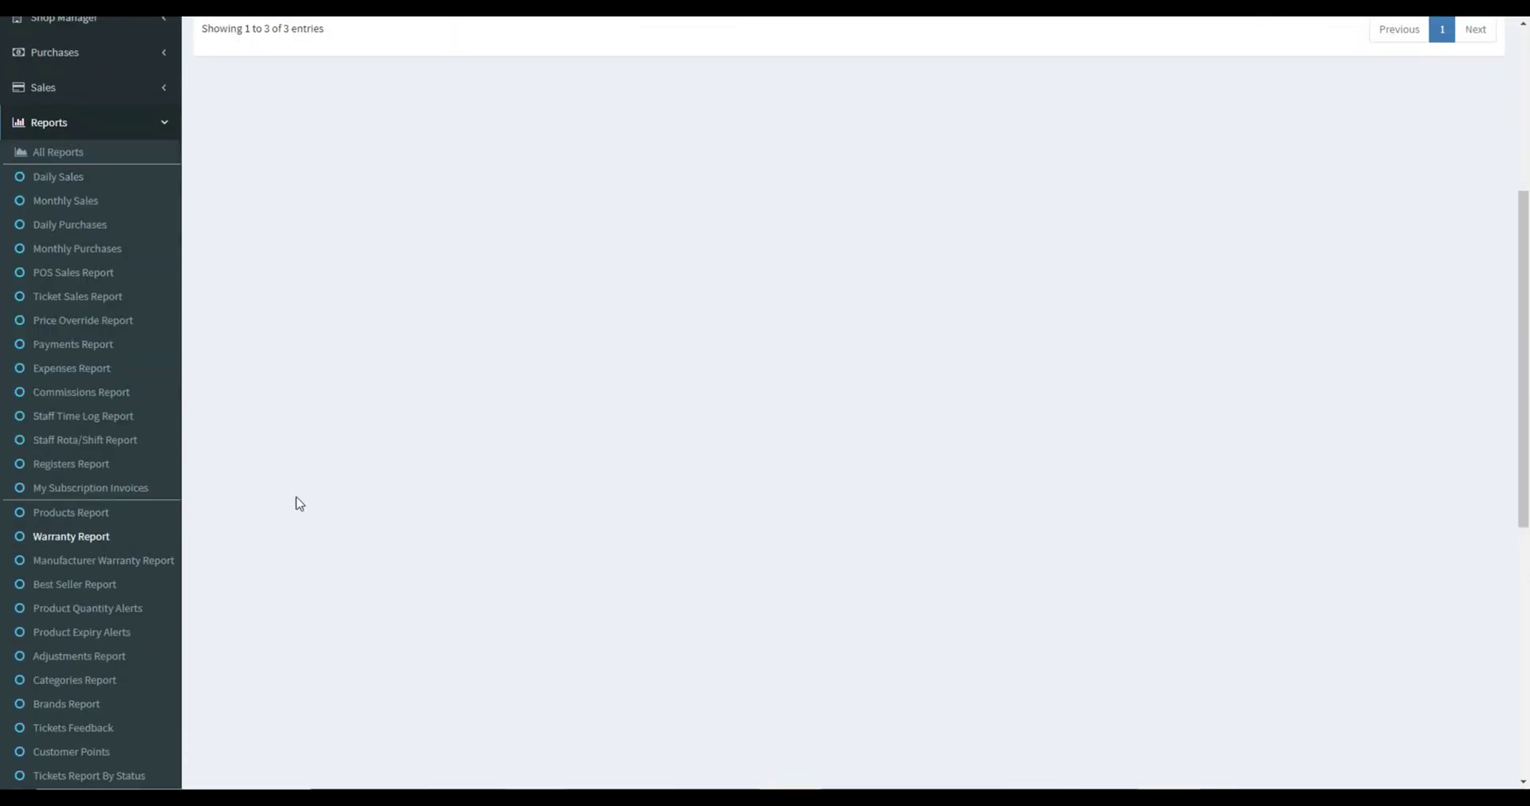
{"action": "scroll", "coordinate": [486, 548], "scroll_direction": "up", "scroll_amount": 5}
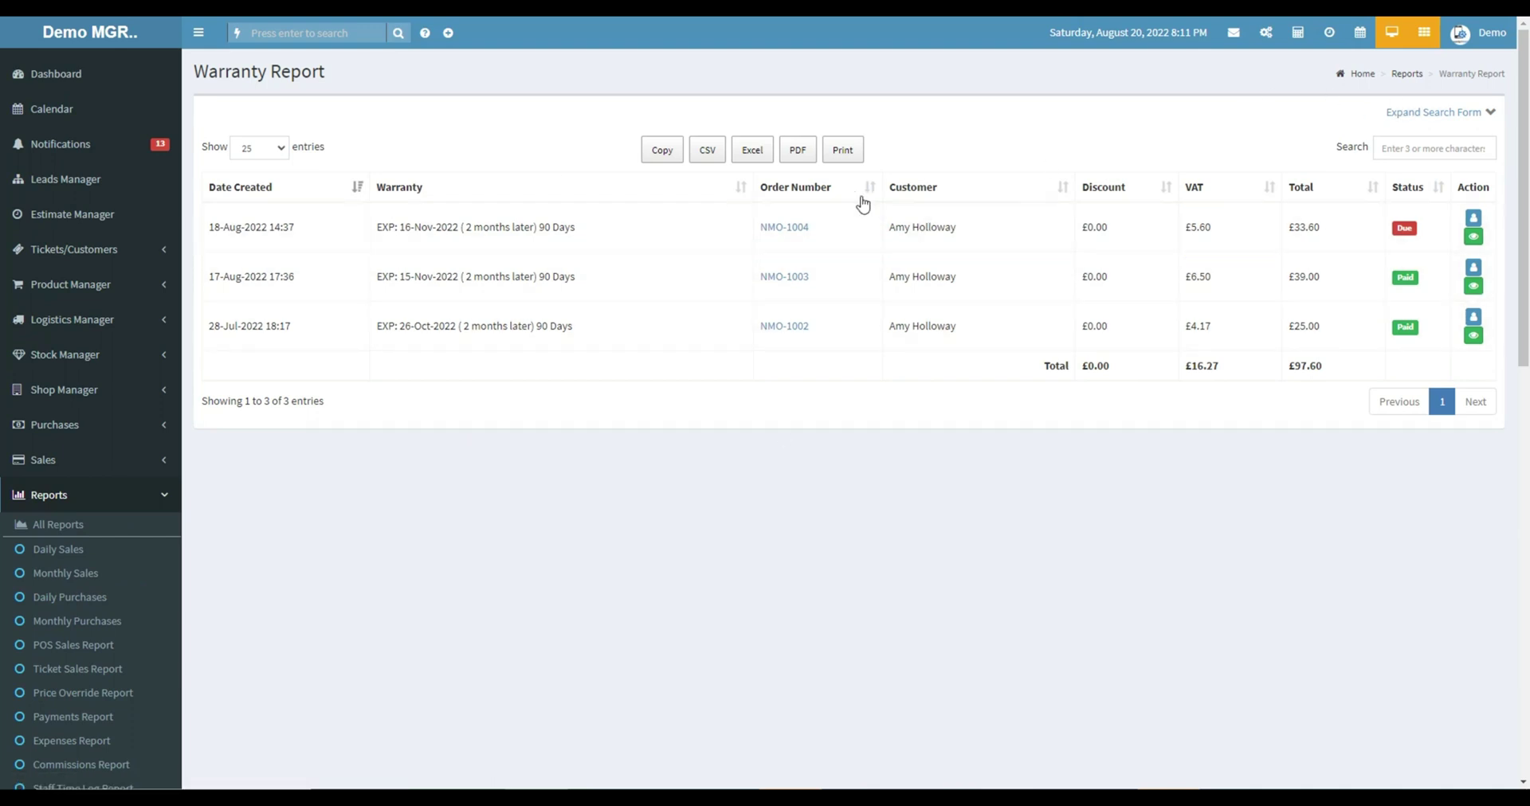
{"action": "left_click_drag", "start_coordinate": [374, 230], "coordinate": [597, 240]}
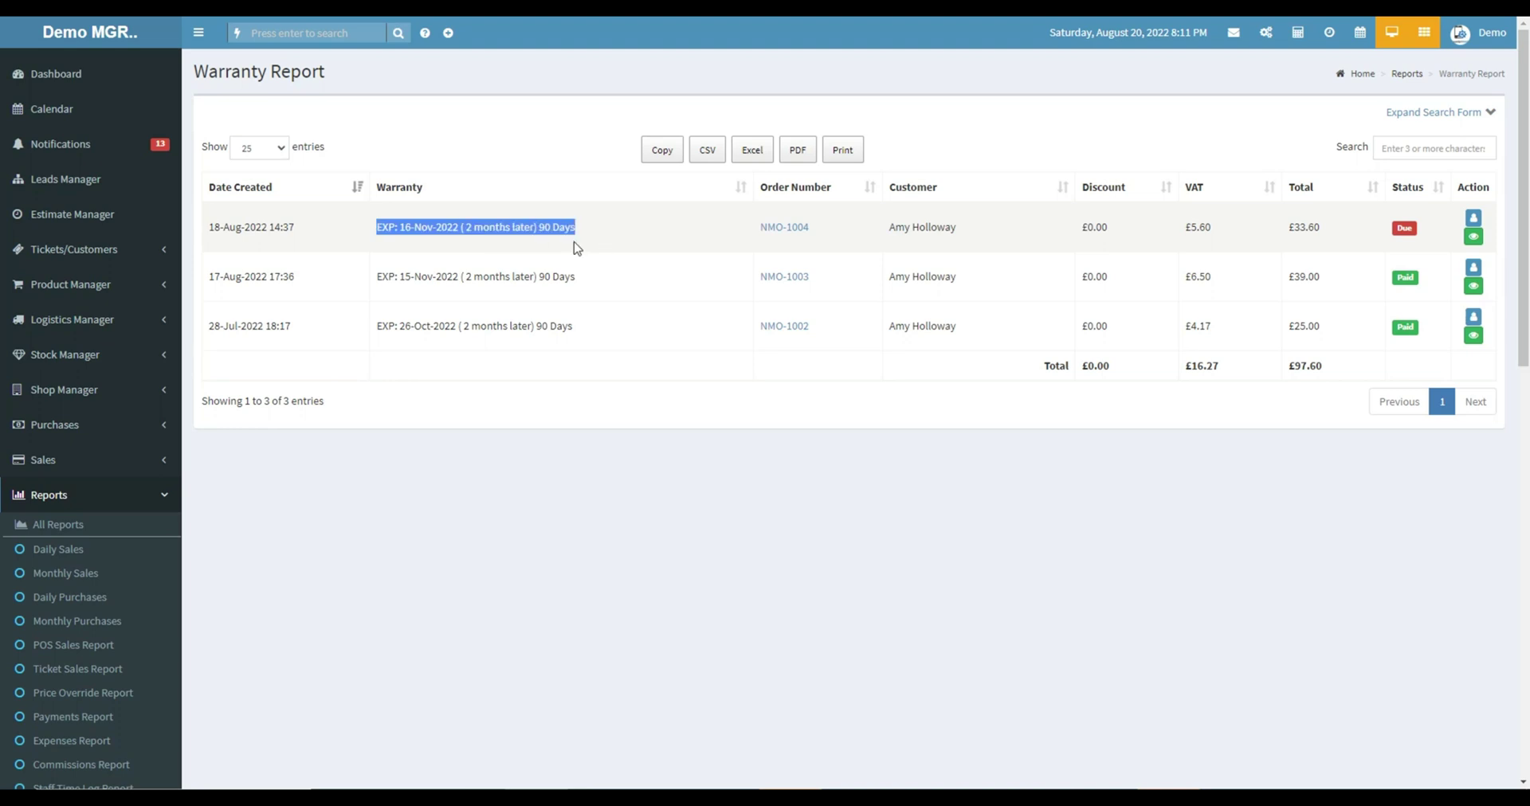
{"action": "left_click", "coordinate": [575, 246]}
{"action": "left_click", "coordinate": [1414, 113]}
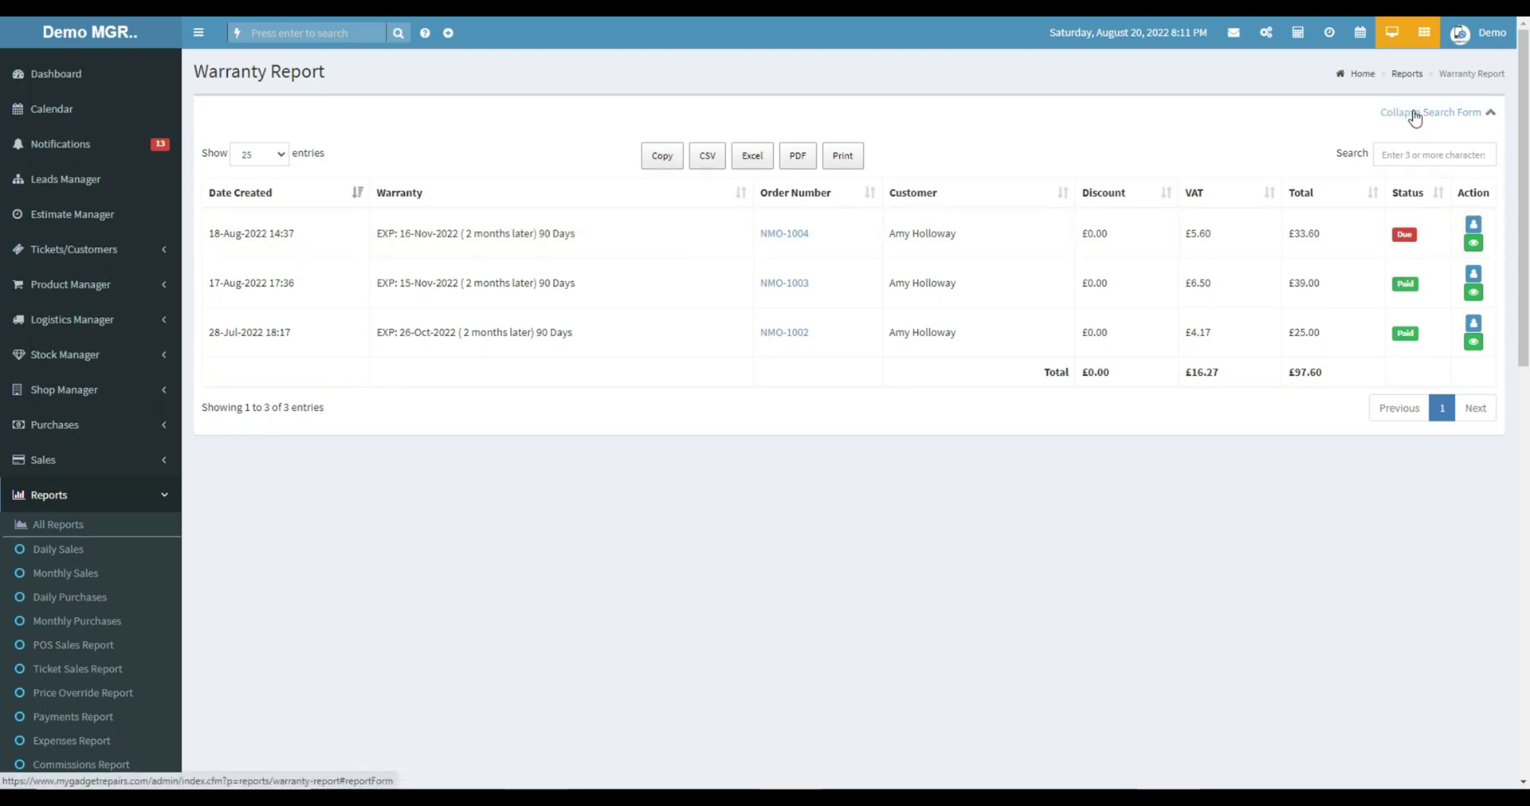
{"action": "left_click", "coordinate": [1414, 114]}
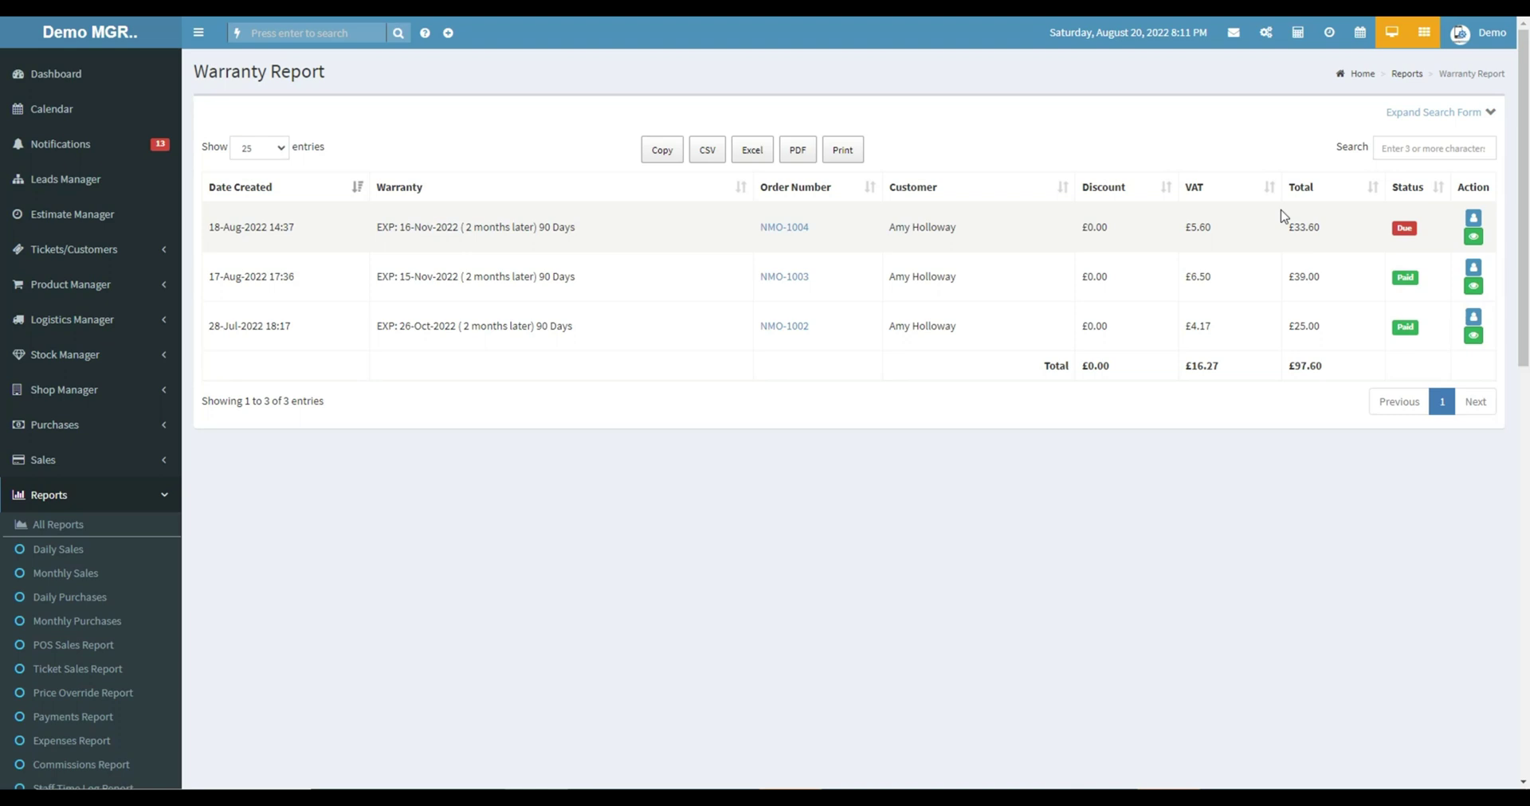
{"action": "left_click", "coordinate": [1399, 113]}
{"action": "left_click_drag", "start_coordinate": [213, 160], "coordinate": [618, 208]}
{"action": "left_click", "coordinate": [343, 233]}
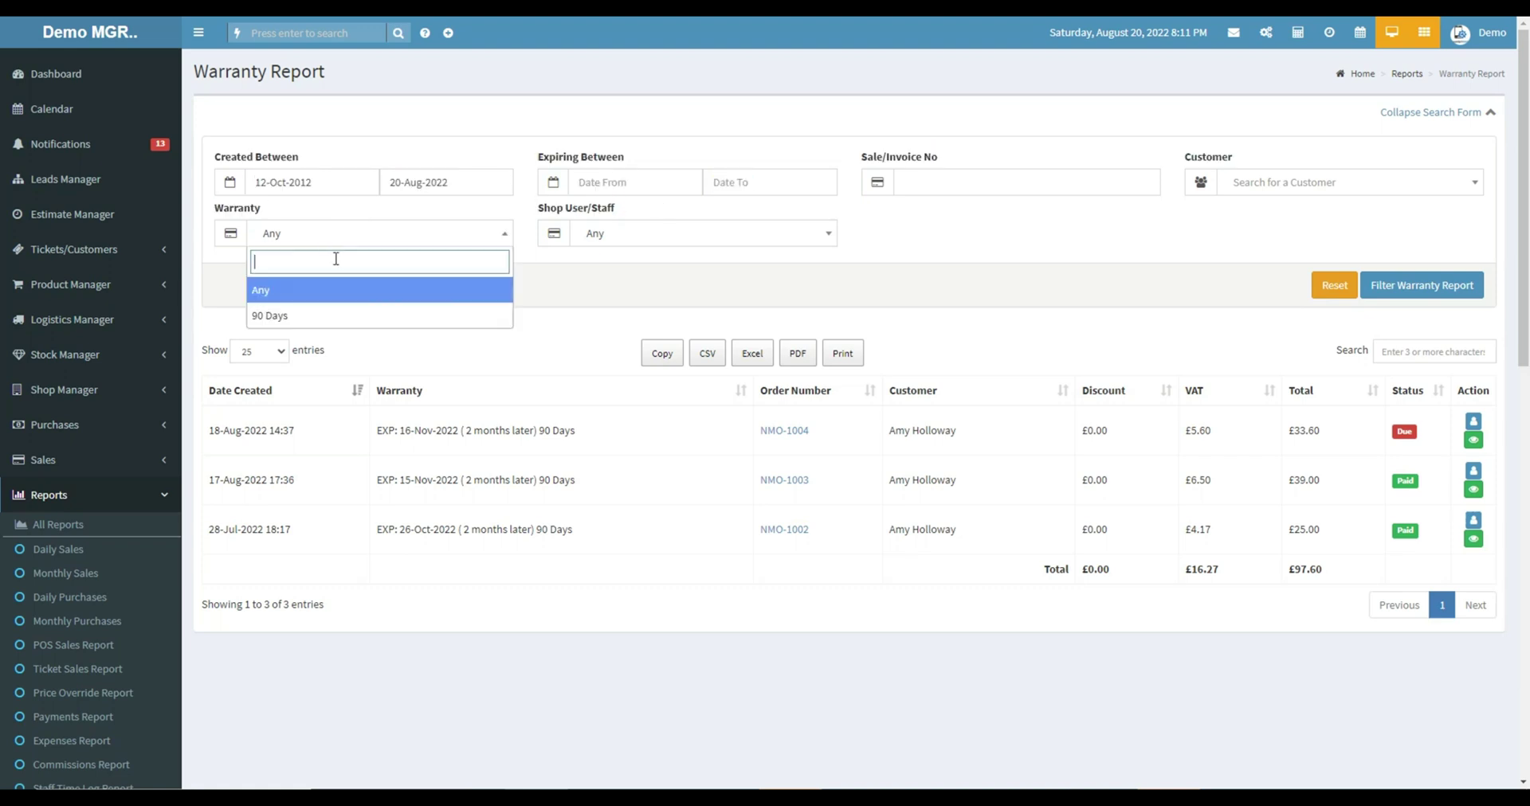
{"action": "left_click", "coordinate": [964, 236]}
{"action": "left_click", "coordinate": [1401, 113]}
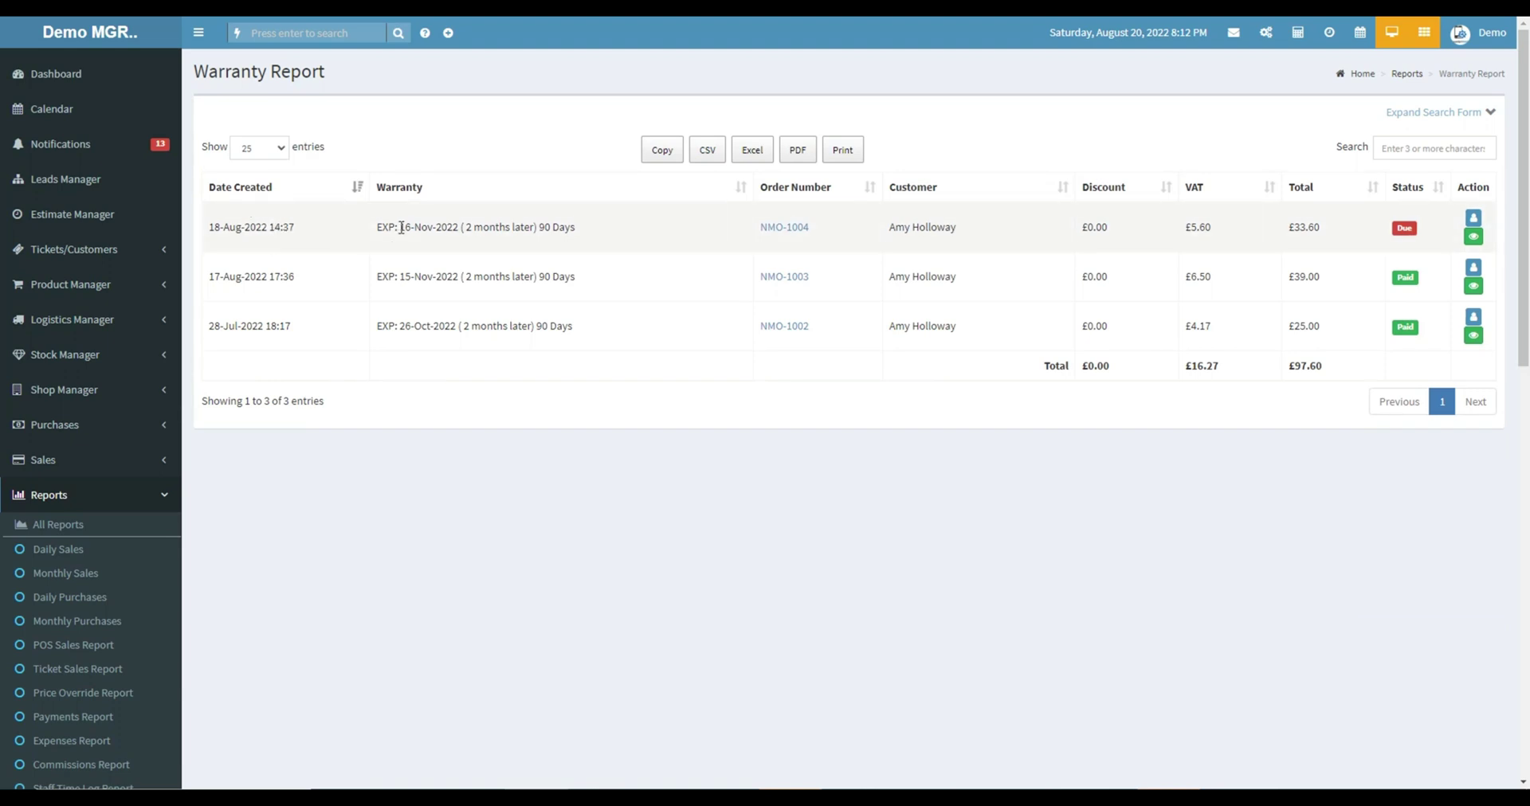
{"action": "left_click_drag", "start_coordinate": [377, 231], "coordinate": [573, 236]}
{"action": "left_click", "coordinate": [547, 241]}
{"action": "left_click_drag", "start_coordinate": [467, 229], "coordinate": [538, 229]}
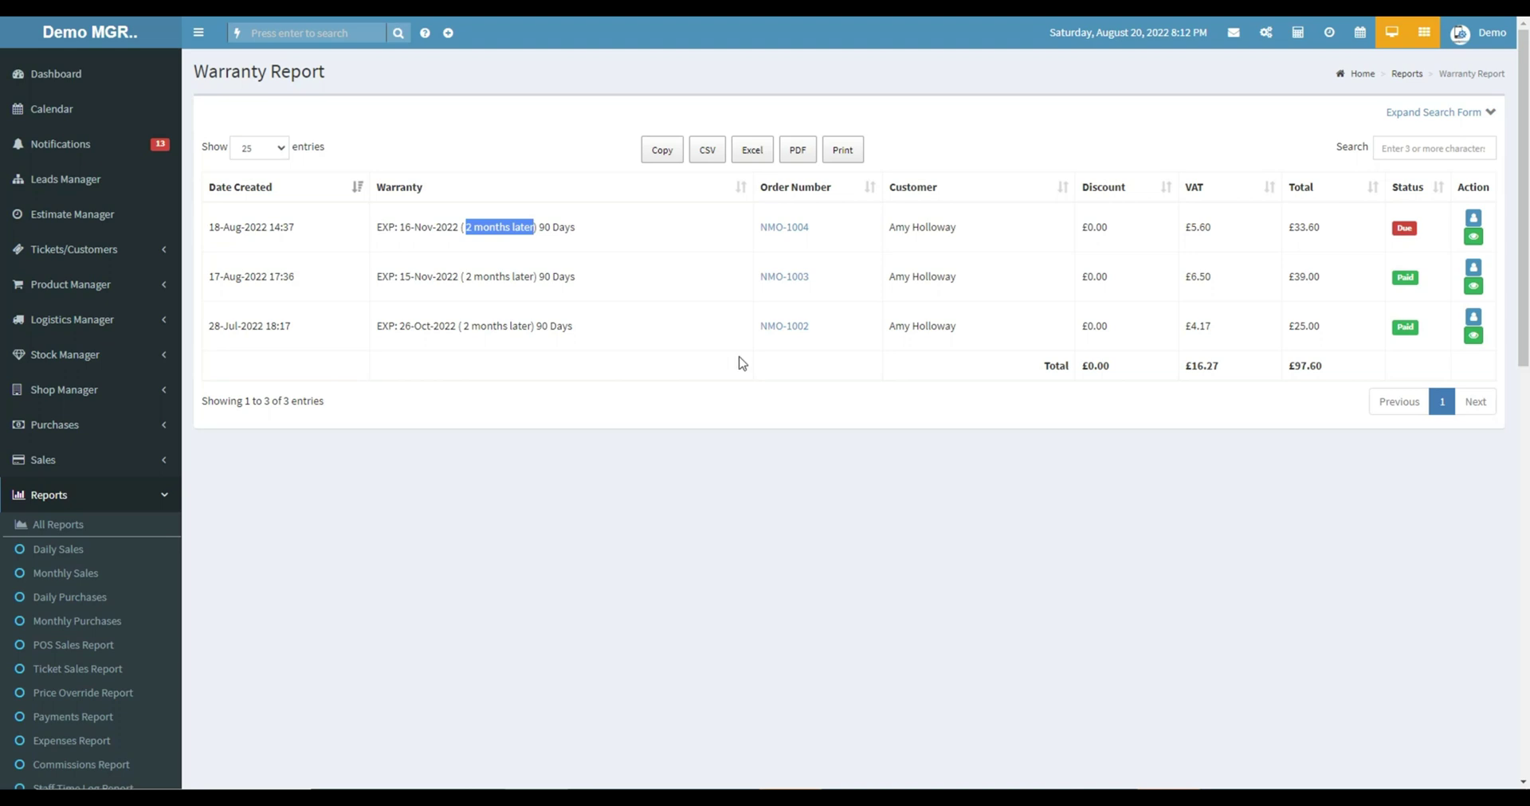
{"action": "left_click_drag", "start_coordinate": [757, 228], "coordinate": [991, 233]}
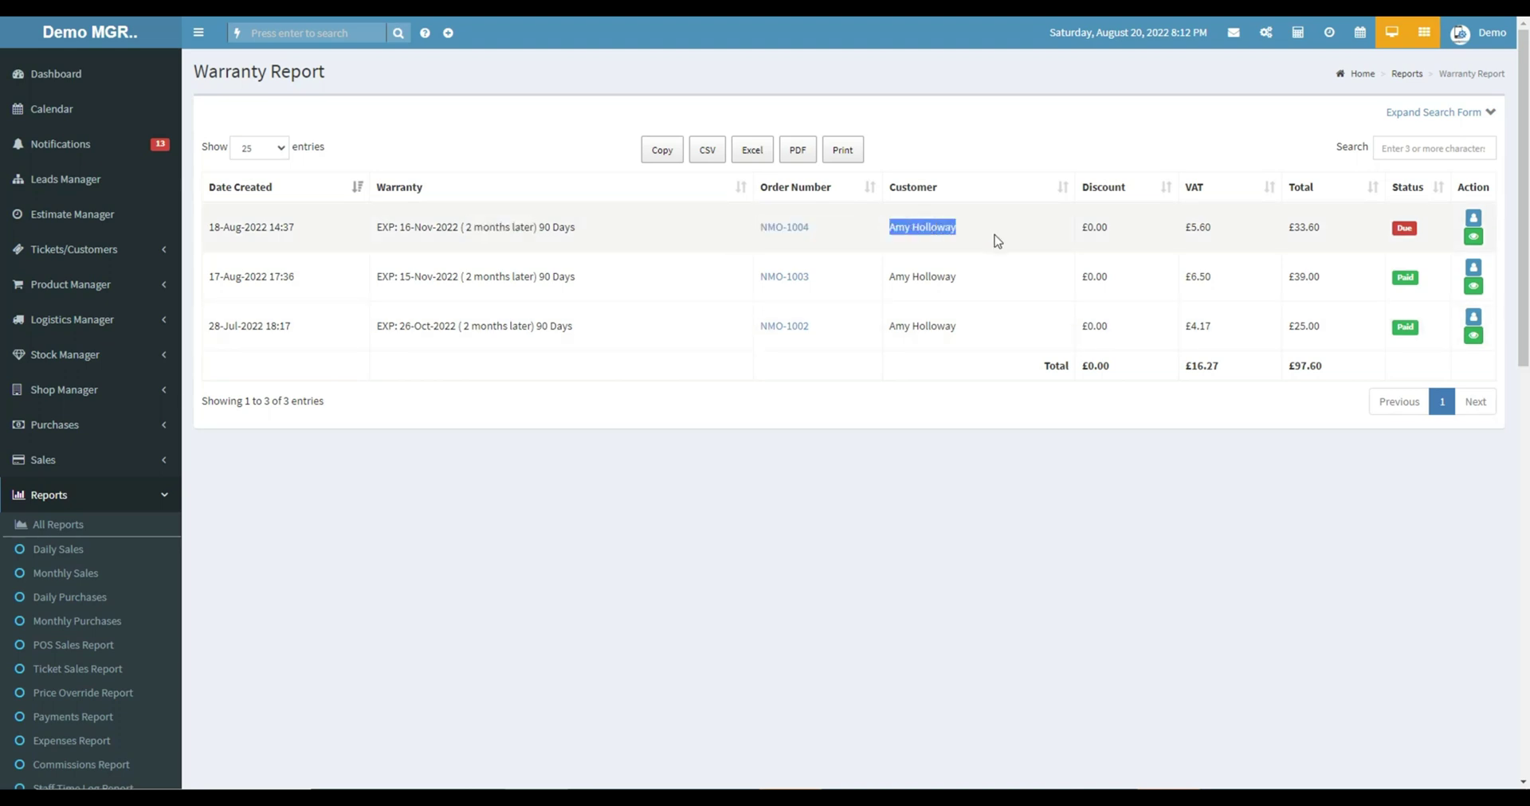
{"action": "left_click_drag", "start_coordinate": [1085, 225], "coordinate": [1319, 228]}
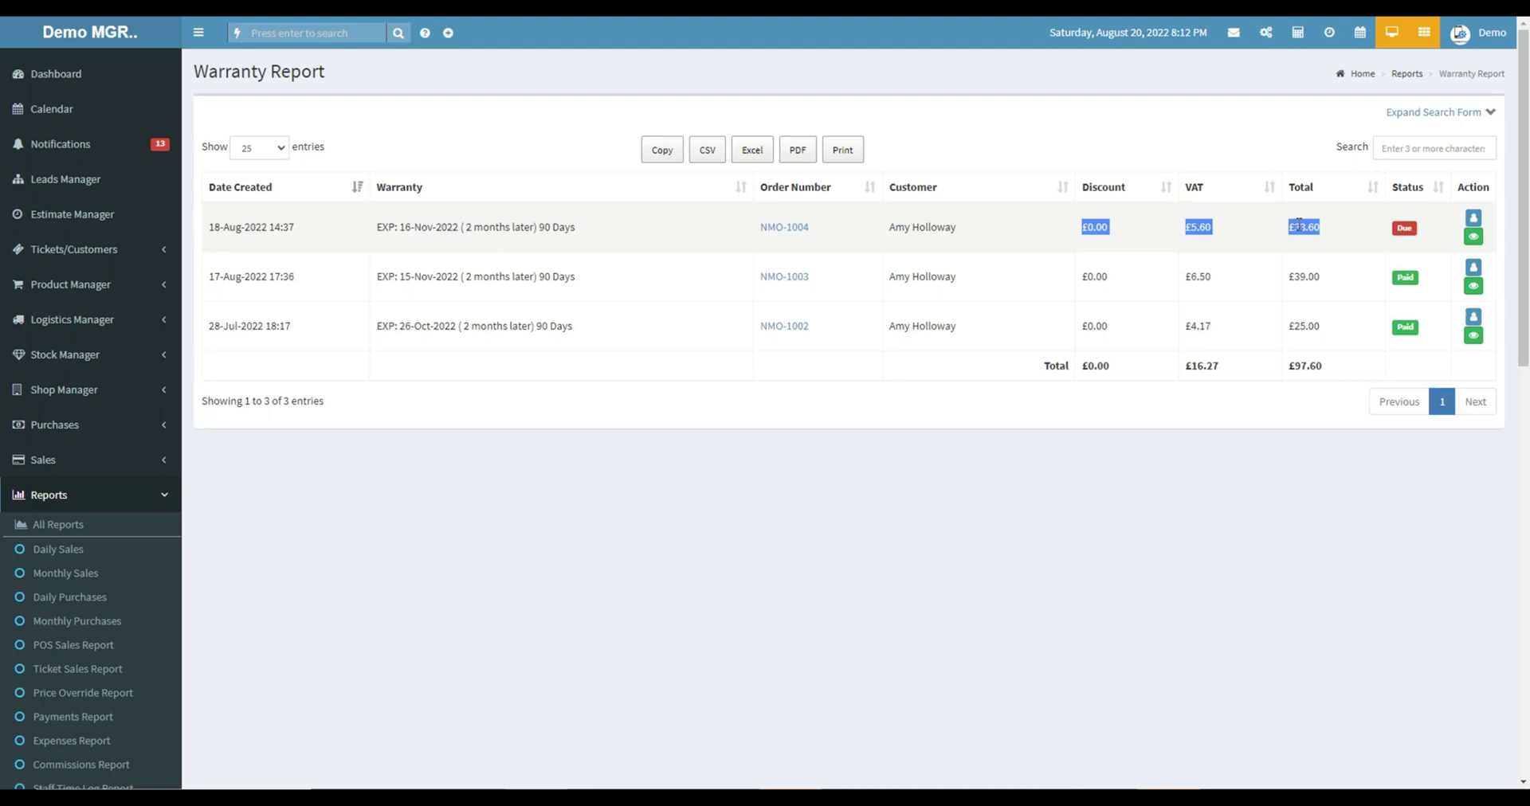
{"action": "left_click", "coordinate": [1404, 230]}
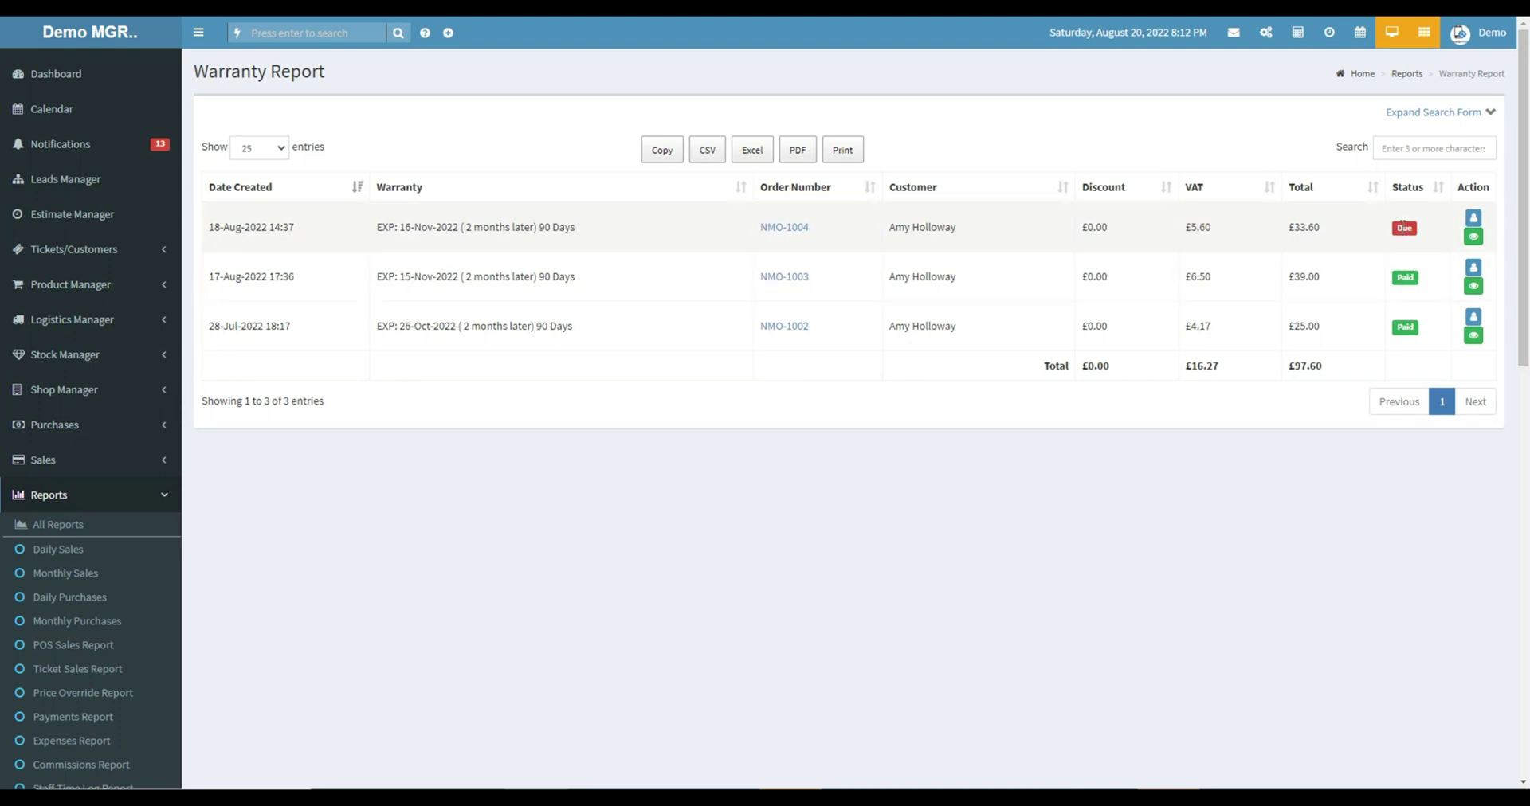
{"action": "left_click", "coordinate": [1473, 218]}
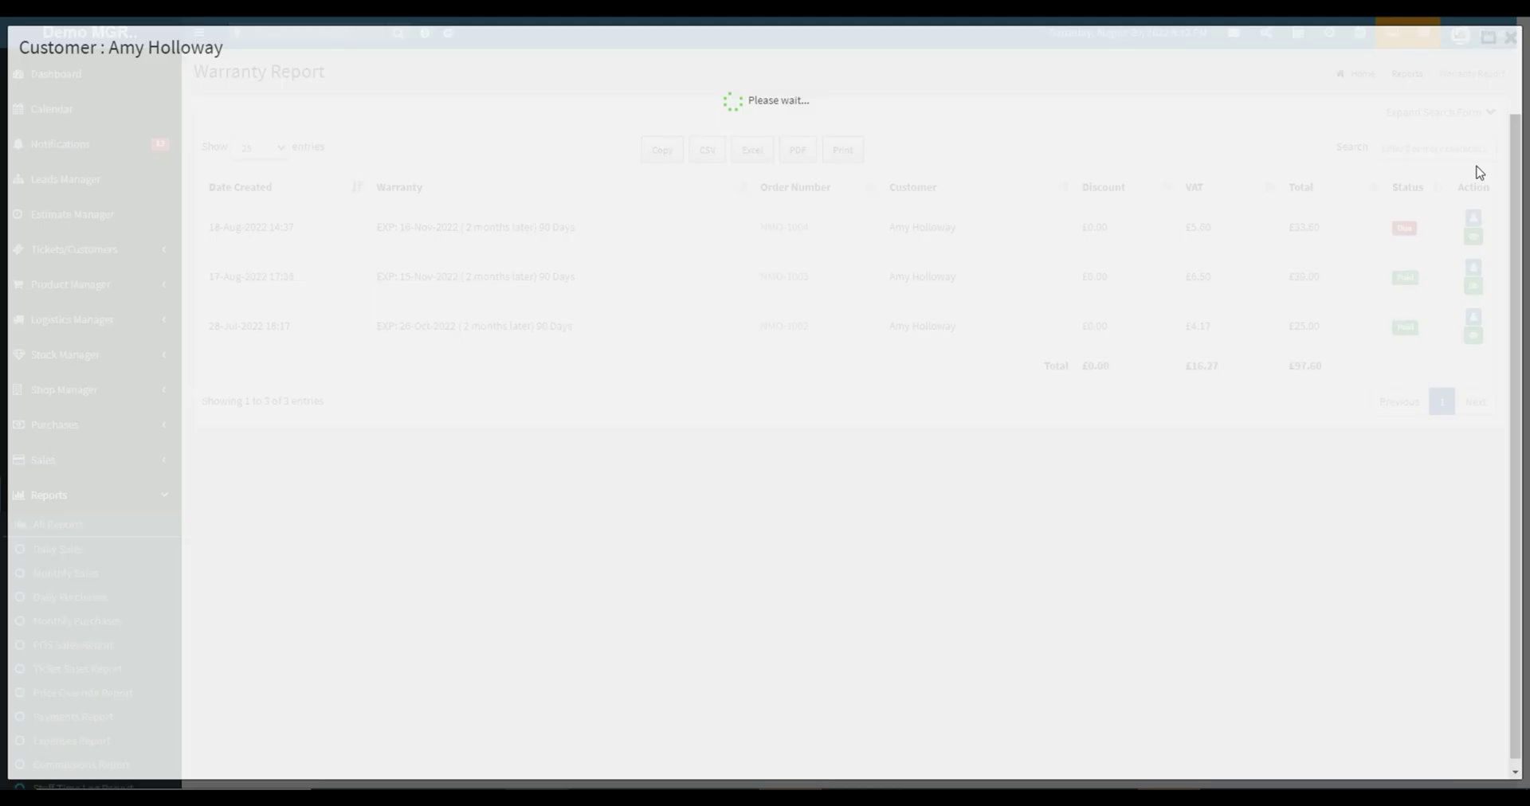
{"action": "key", "text": "Escape"}
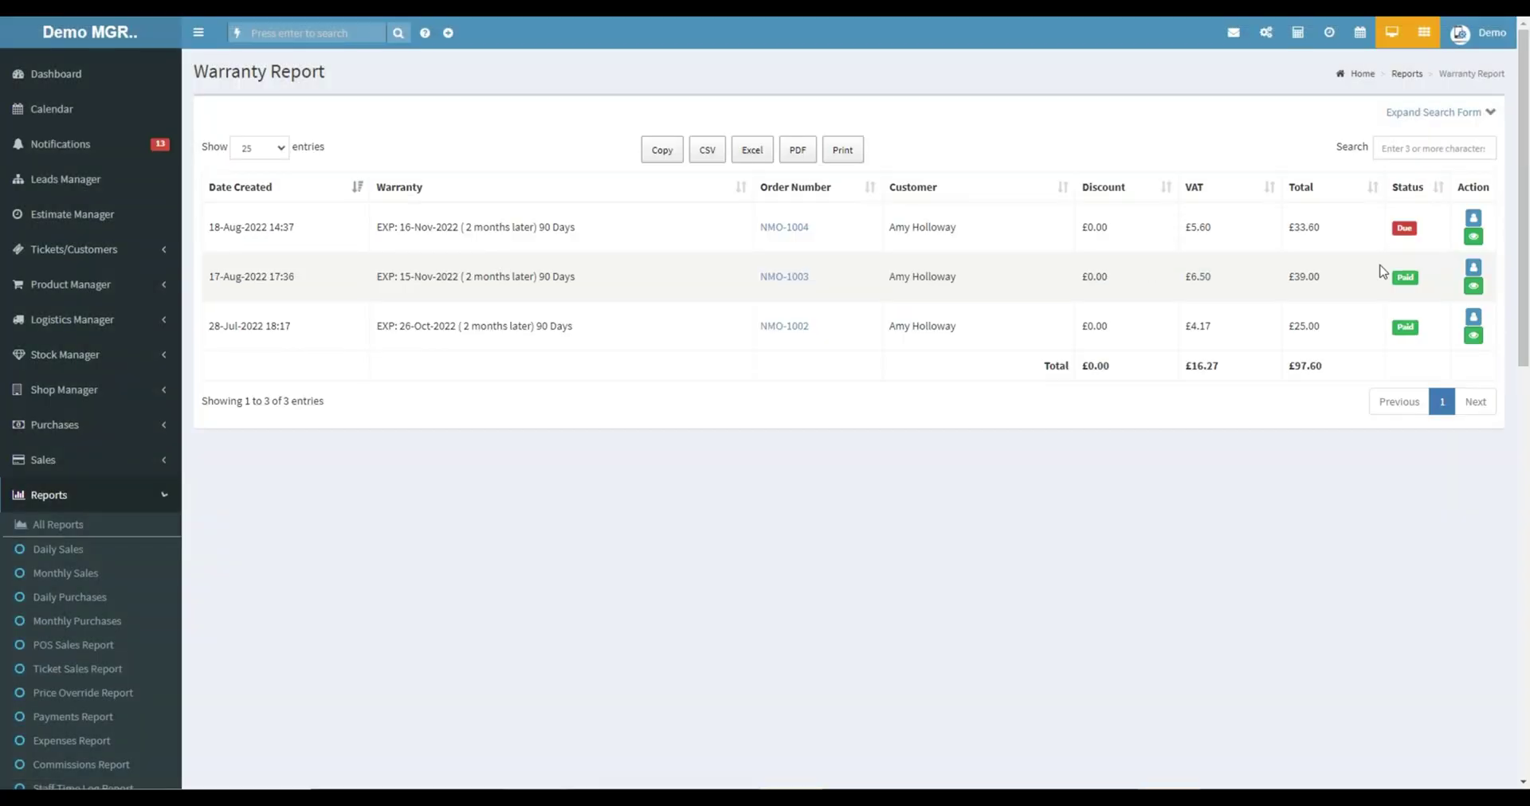
{"action": "scroll", "coordinate": [324, 512], "scroll_direction": "down", "scroll_amount": 2}
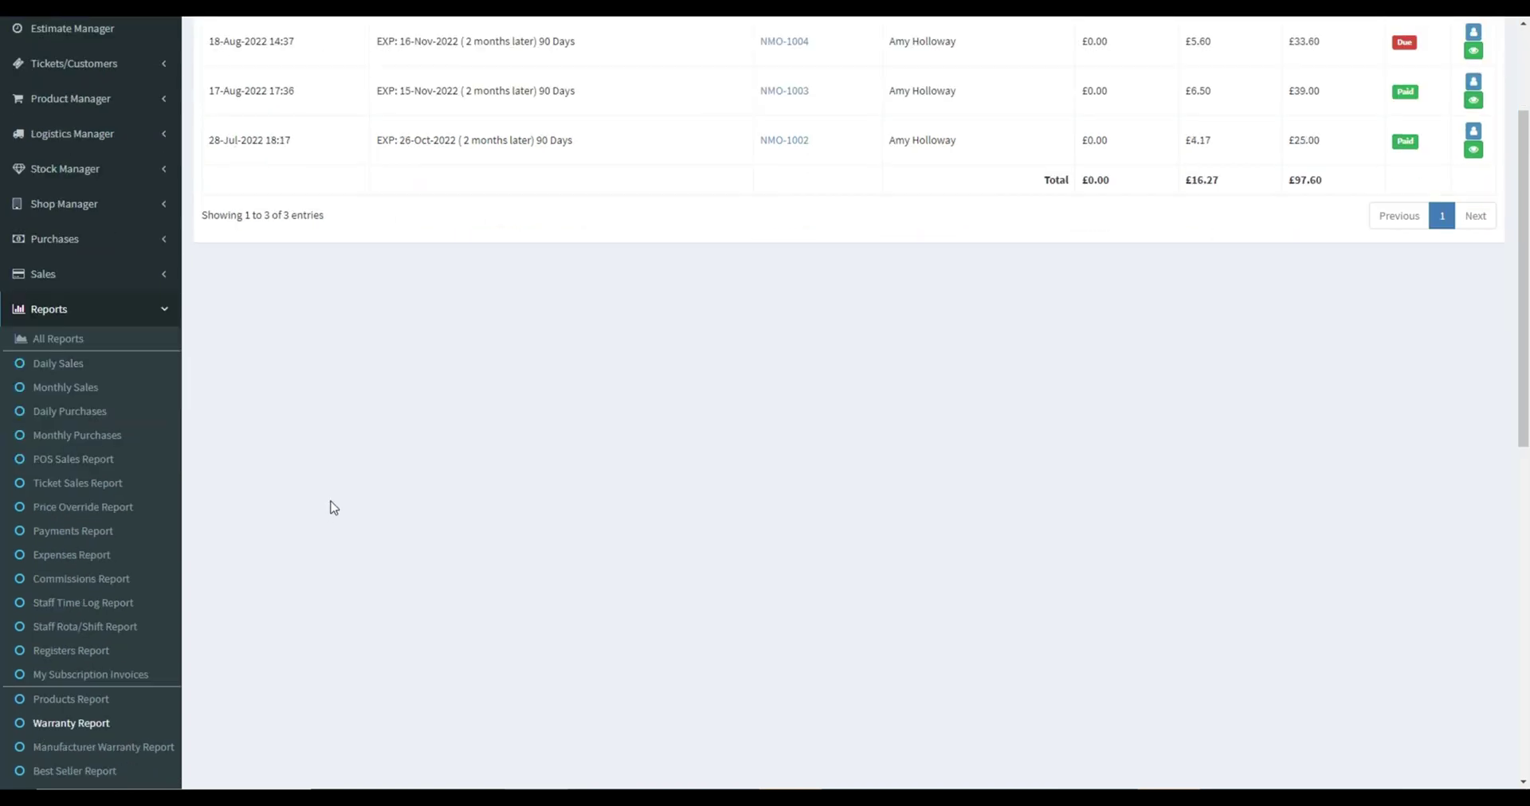
{"action": "left_click", "coordinate": [142, 747]}
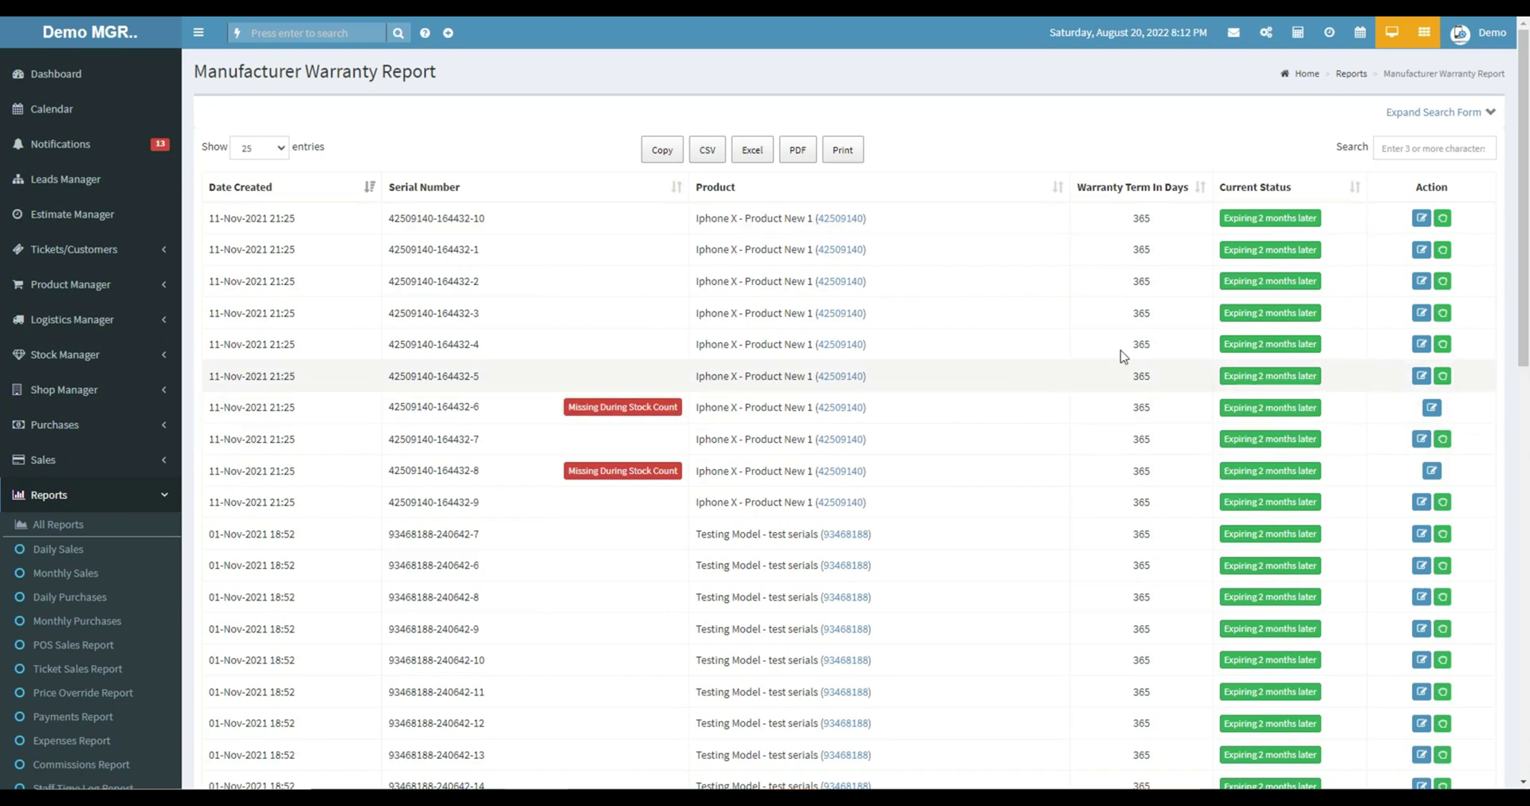
{"action": "left_click", "coordinate": [1442, 439]}
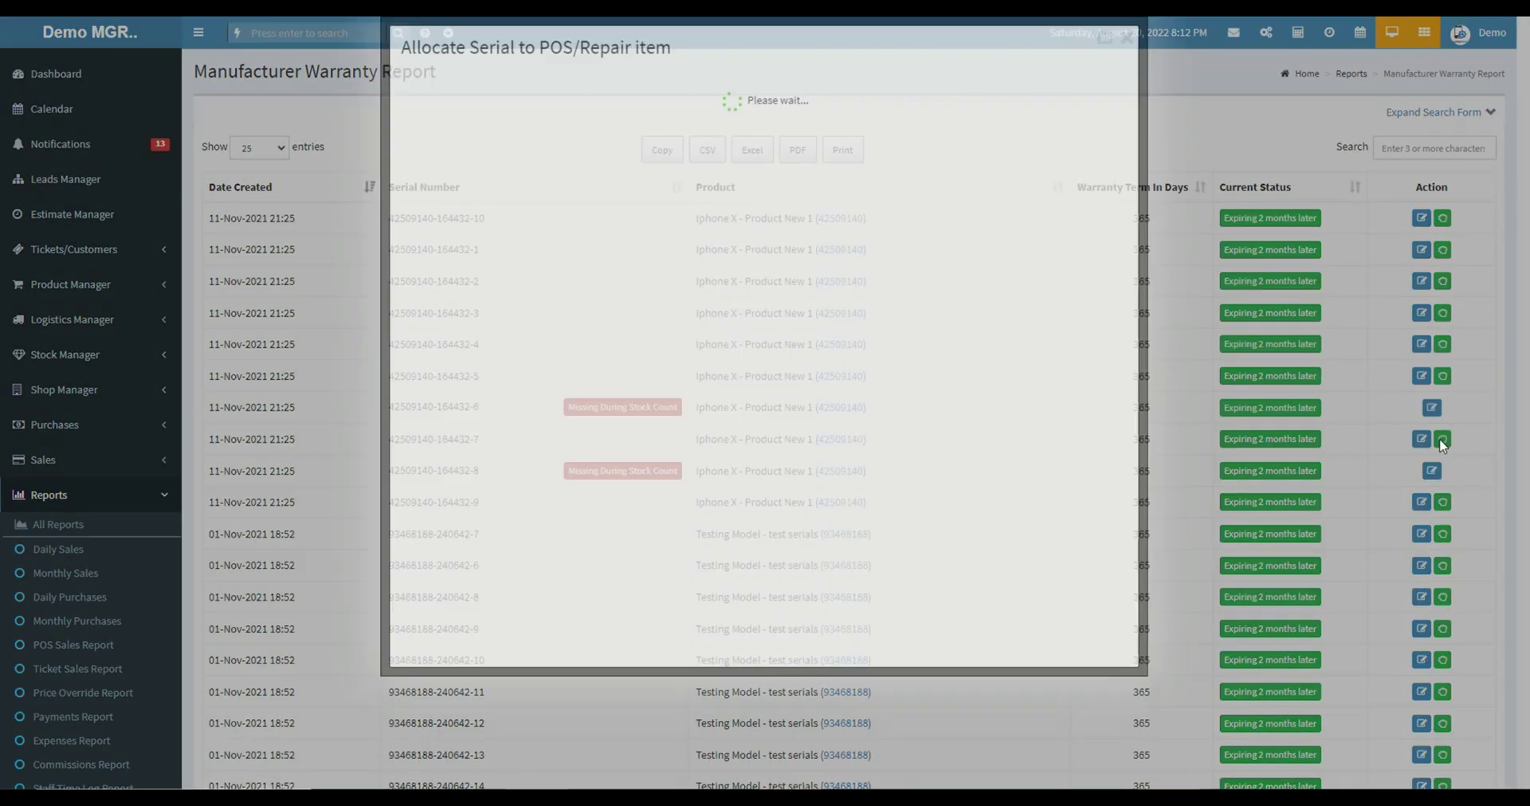
{"action": "left_click", "coordinate": [1125, 37]}
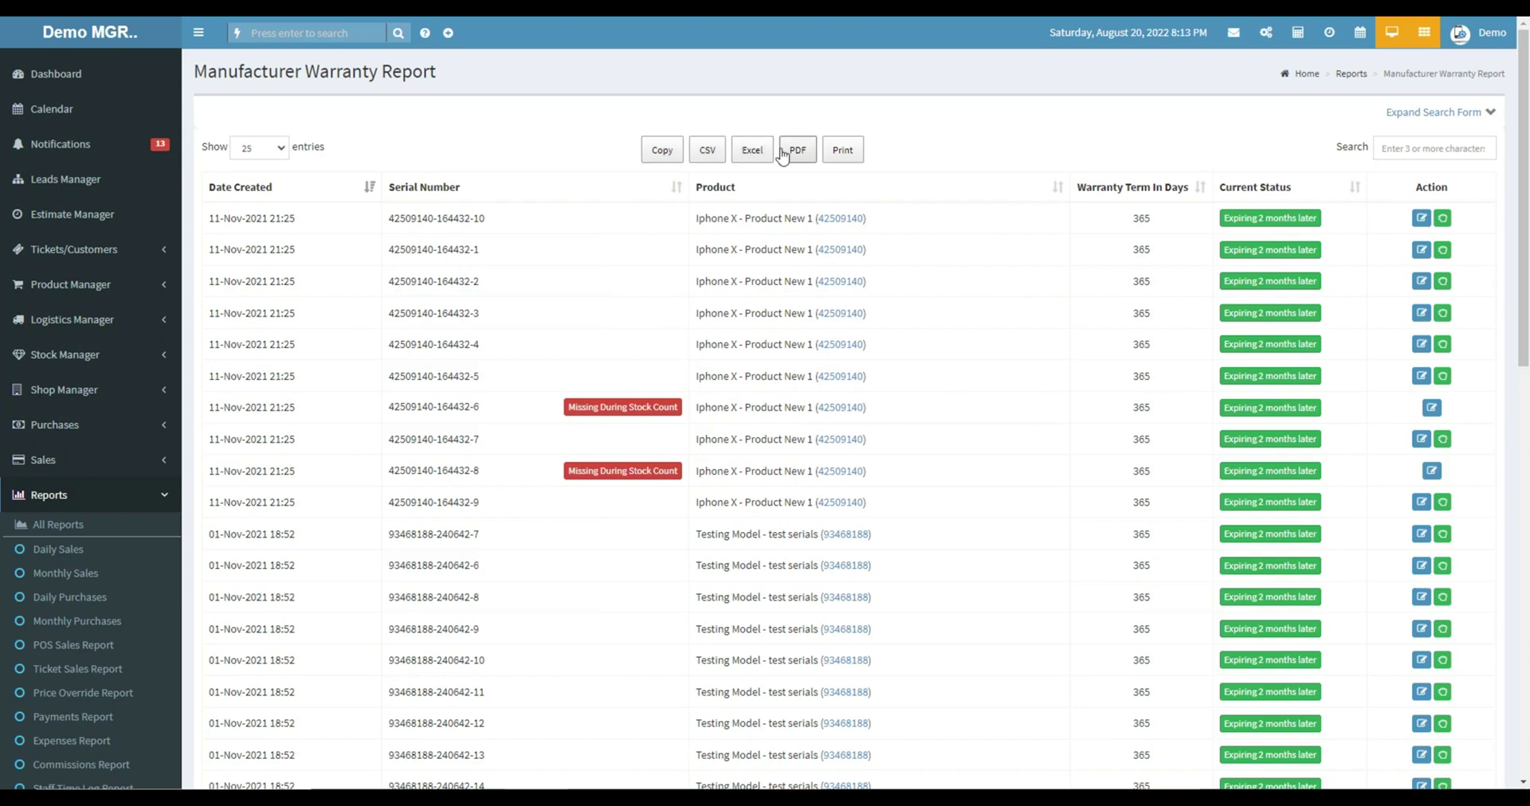
{"action": "left_click", "coordinate": [842, 149]}
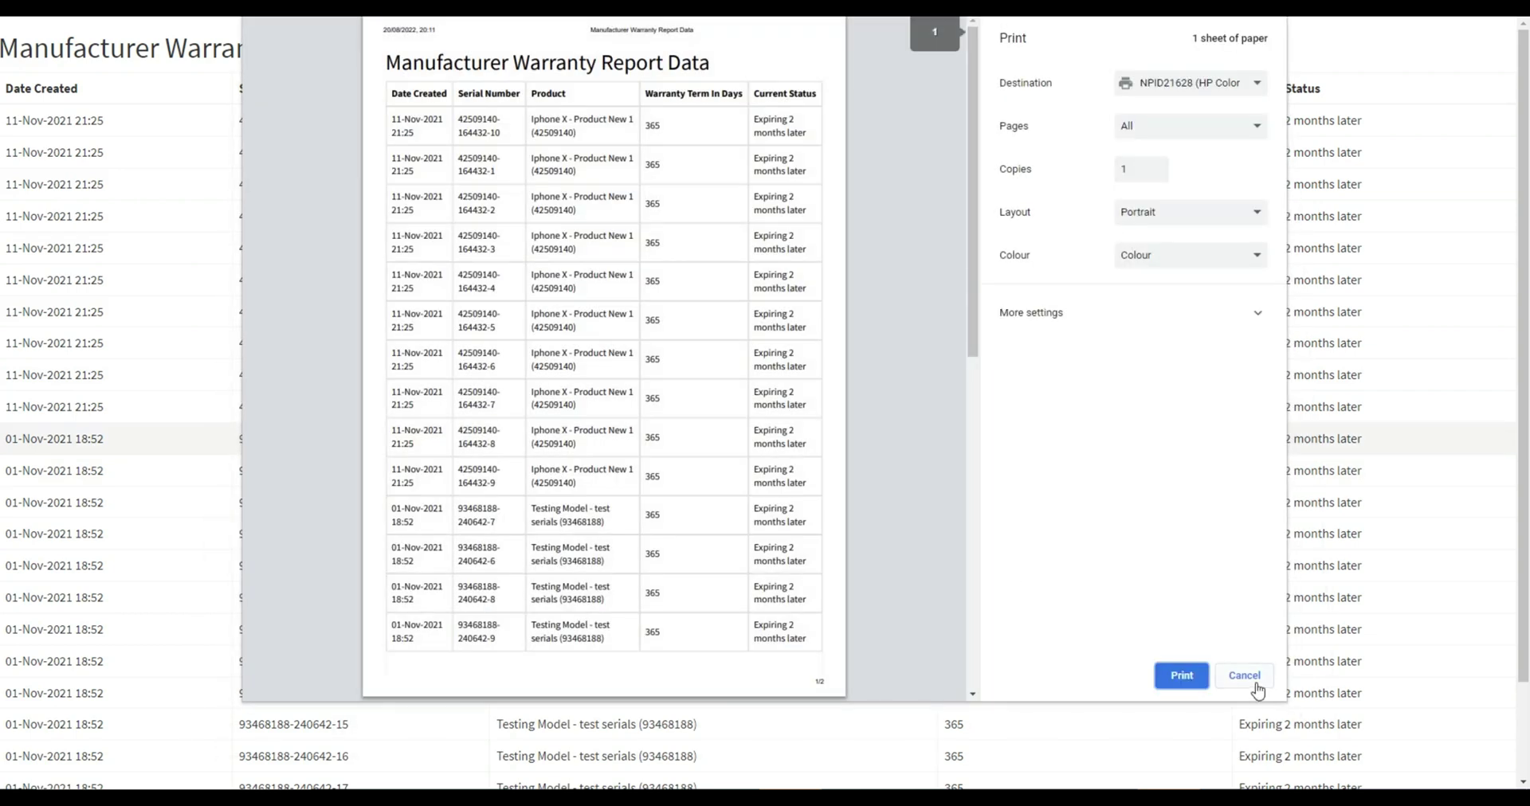
{"action": "left_click", "coordinate": [1249, 679]}
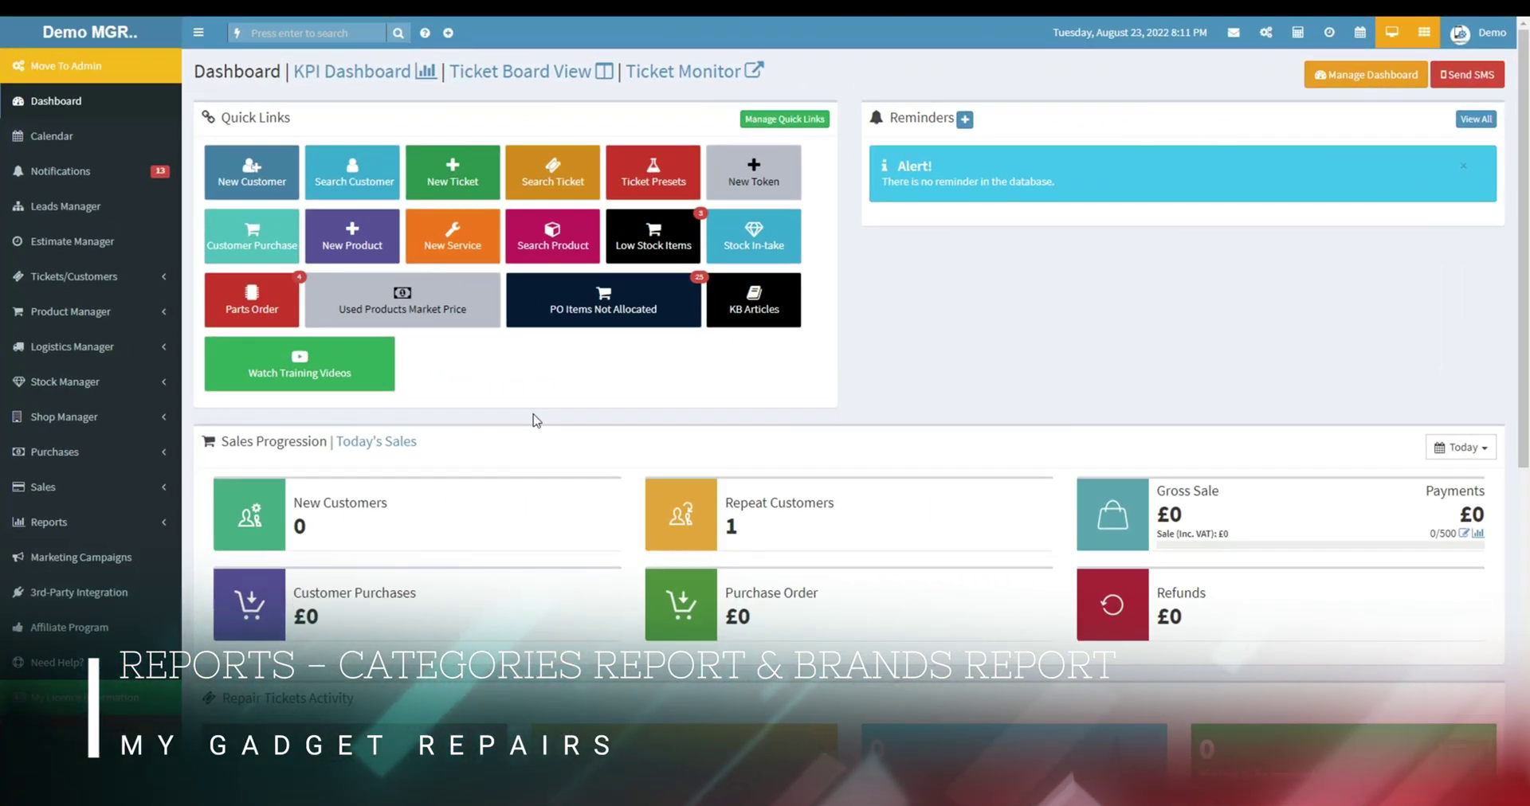
Open the Categories Report showing 10 purchased, 13 sold and £209.66 profit
{"action": "left_click", "coordinate": [68, 522]}
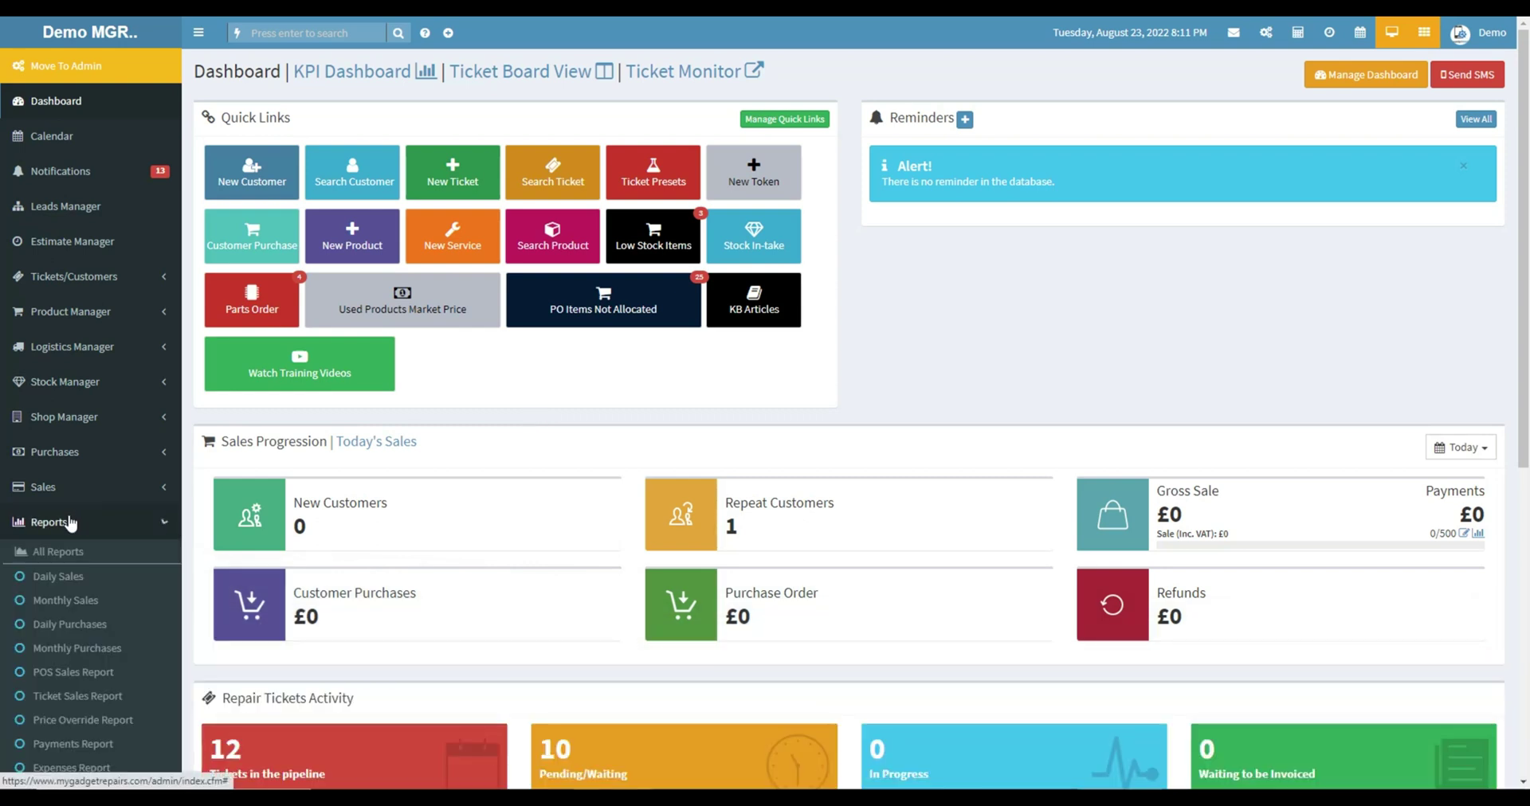
{"action": "scroll", "coordinate": [70, 557], "scroll_direction": "down", "scroll_amount": 5}
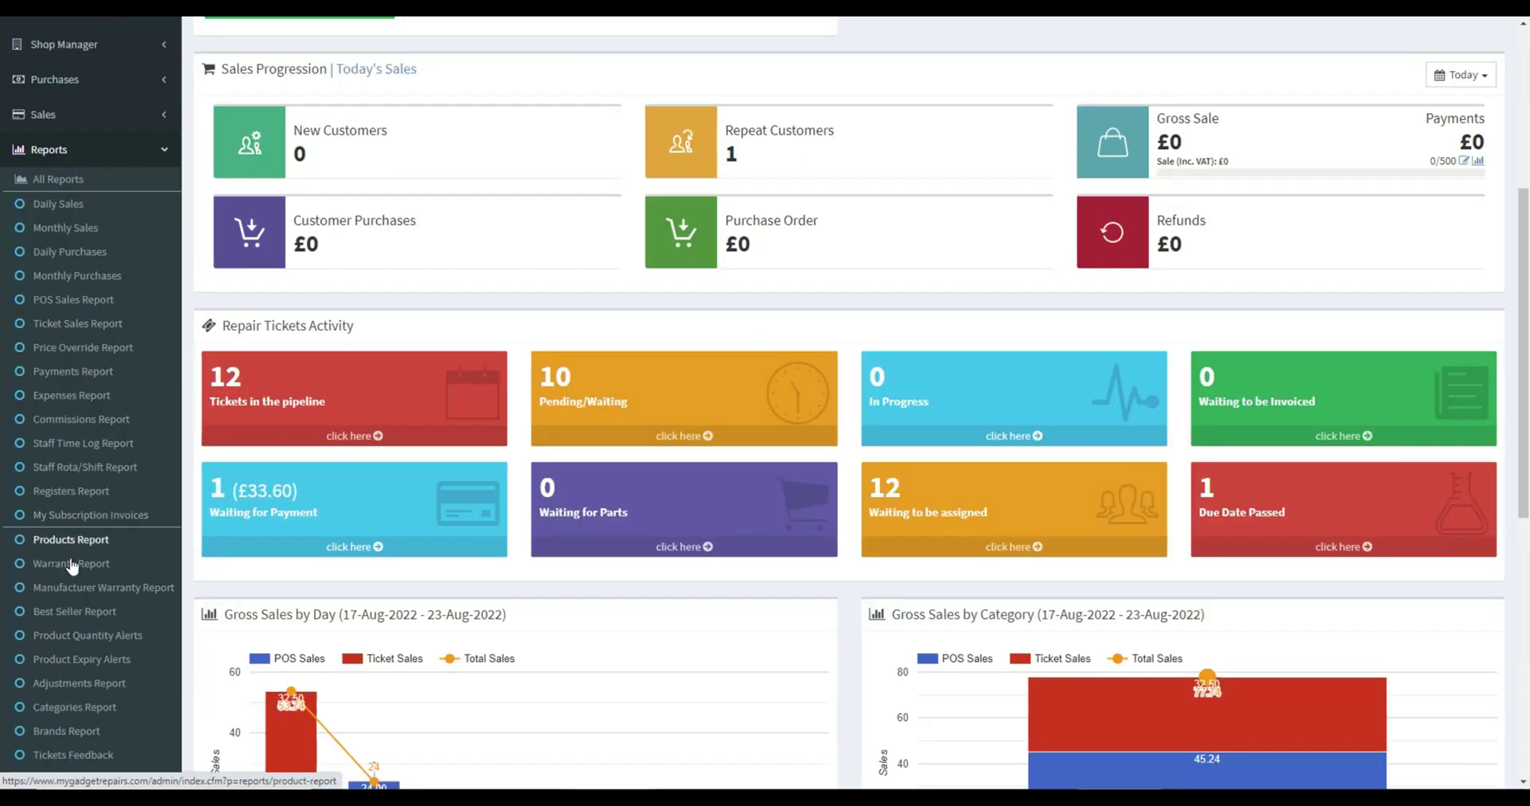
{"action": "left_click", "coordinate": [73, 707]}
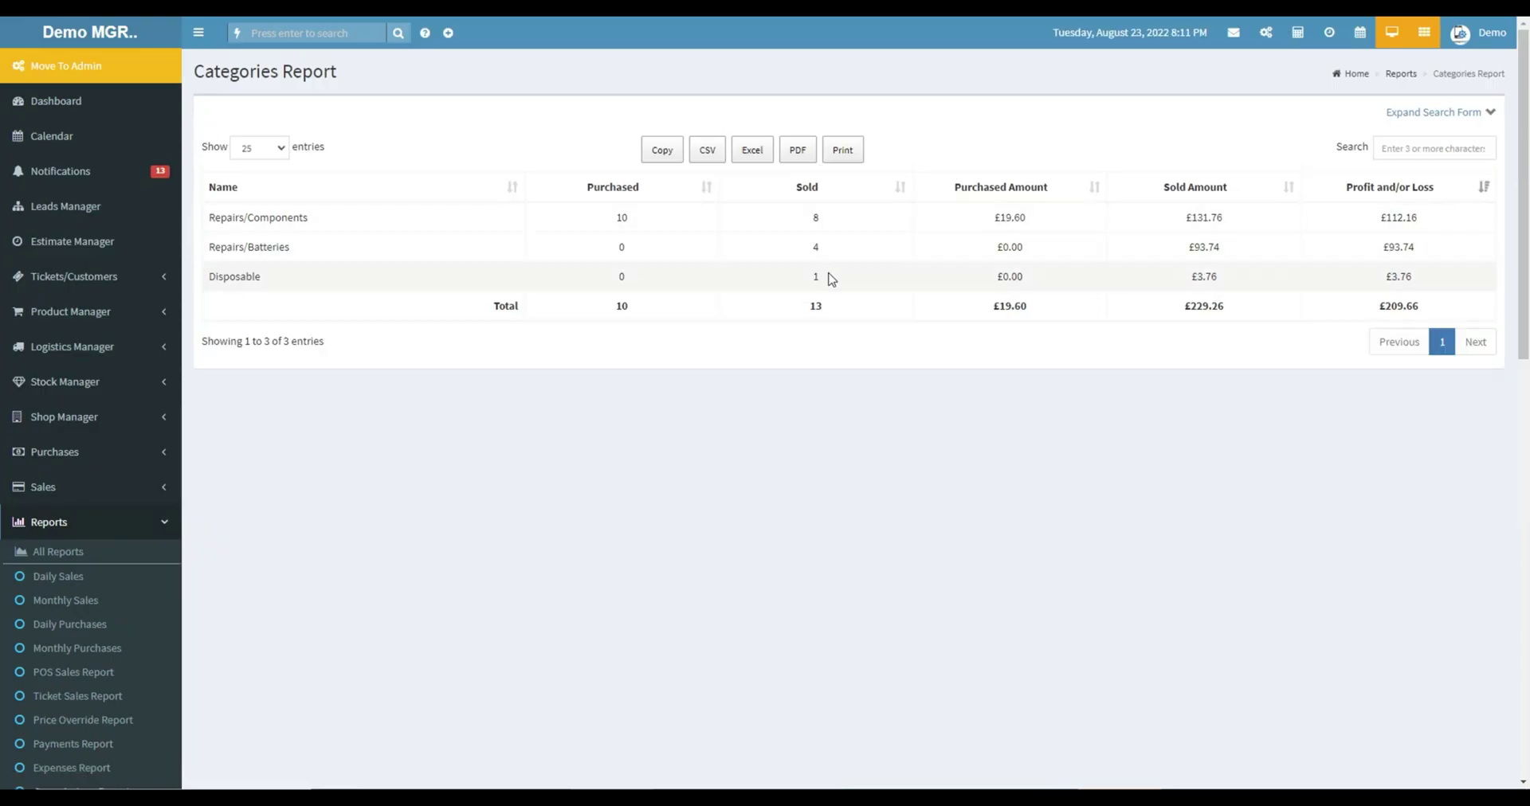
{"action": "left_click_drag", "start_coordinate": [211, 218], "coordinate": [319, 223]}
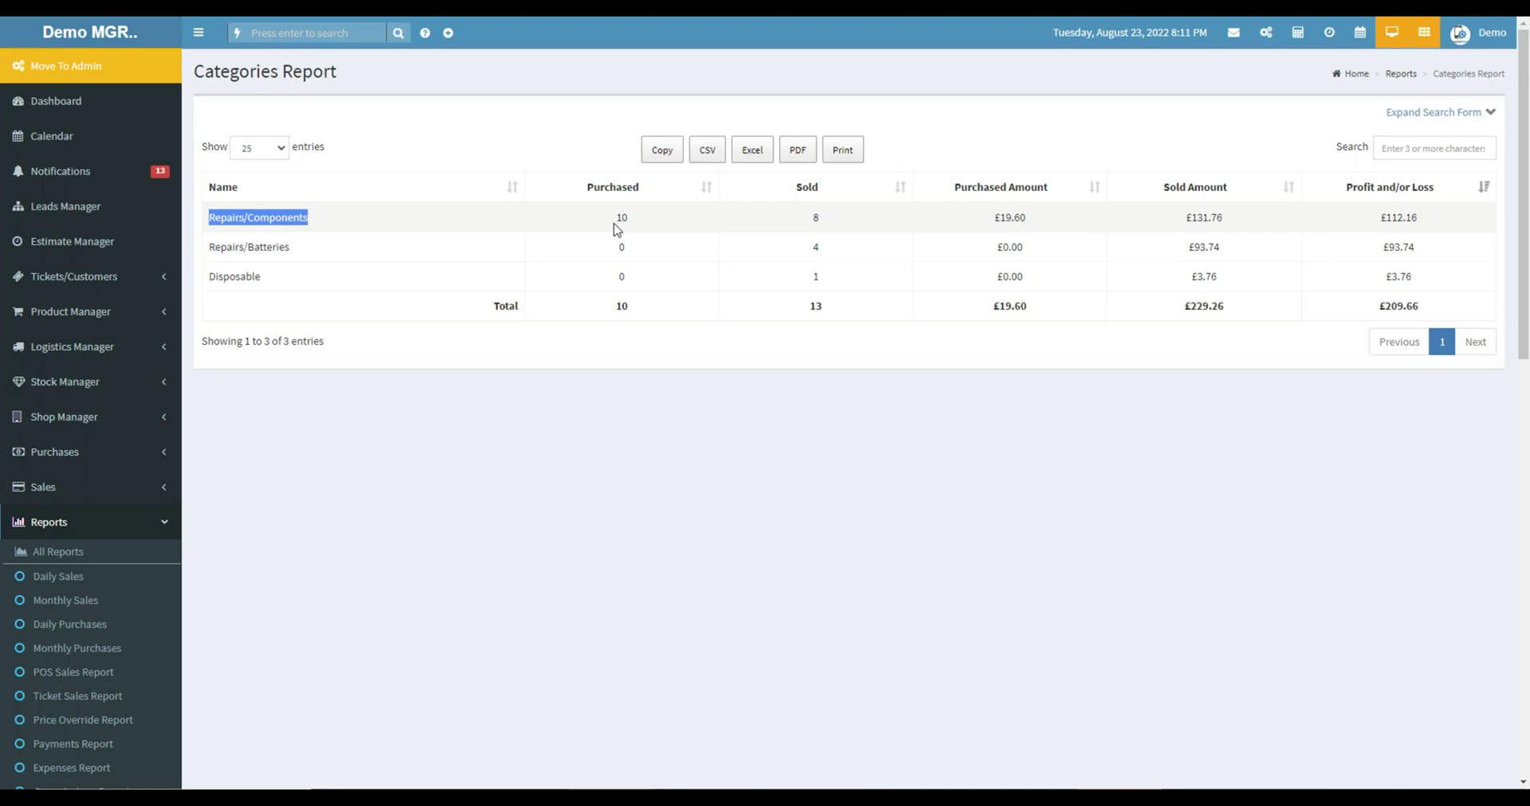
Expand the Categories Report filters, leave sale Type at ALL, then collapse them
{"action": "left_click", "coordinate": [1442, 112]}
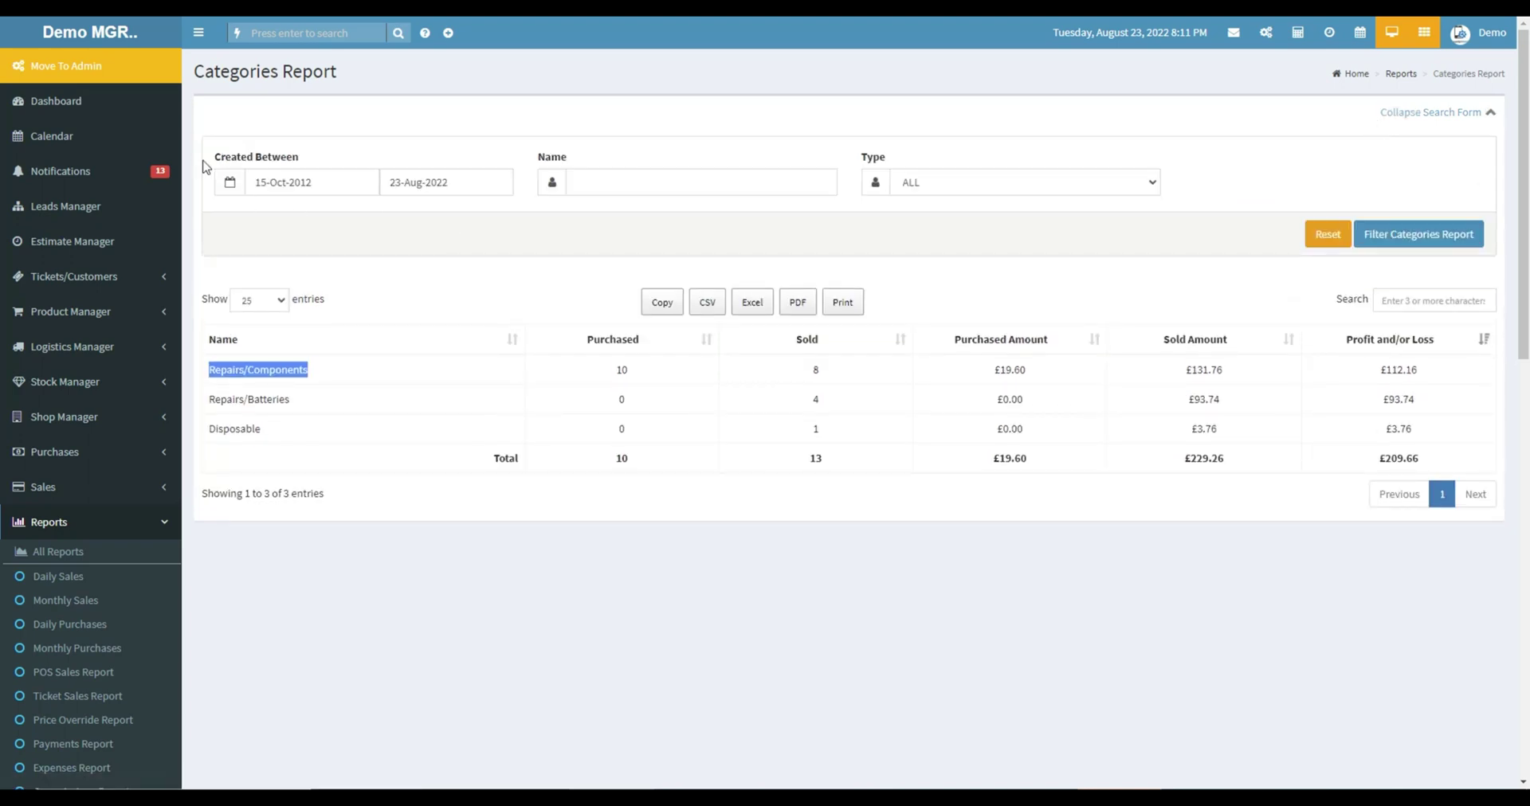
{"action": "left_click_drag", "start_coordinate": [215, 163], "coordinate": [929, 174]}
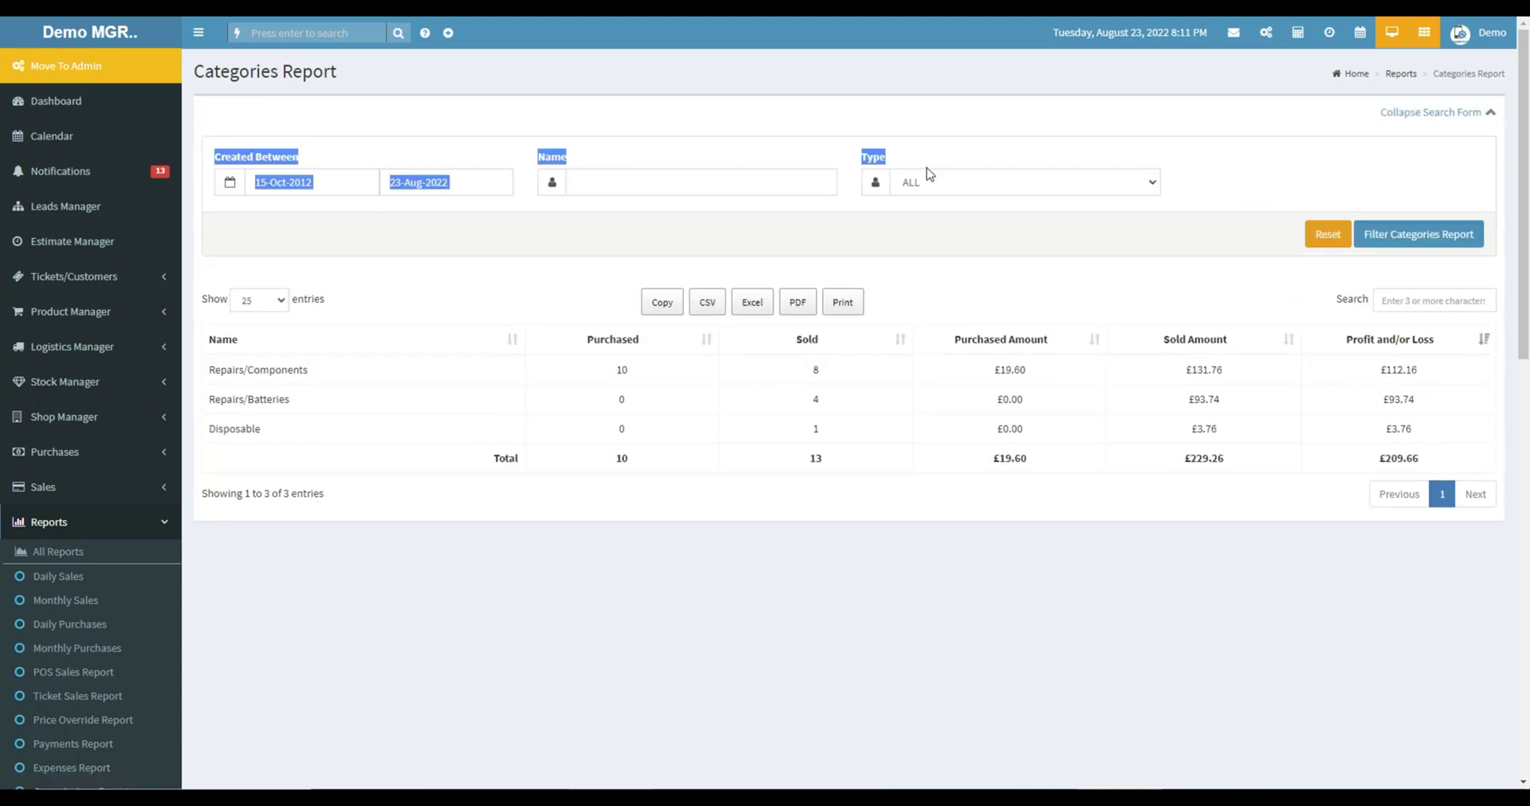
{"action": "left_click", "coordinate": [978, 168]}
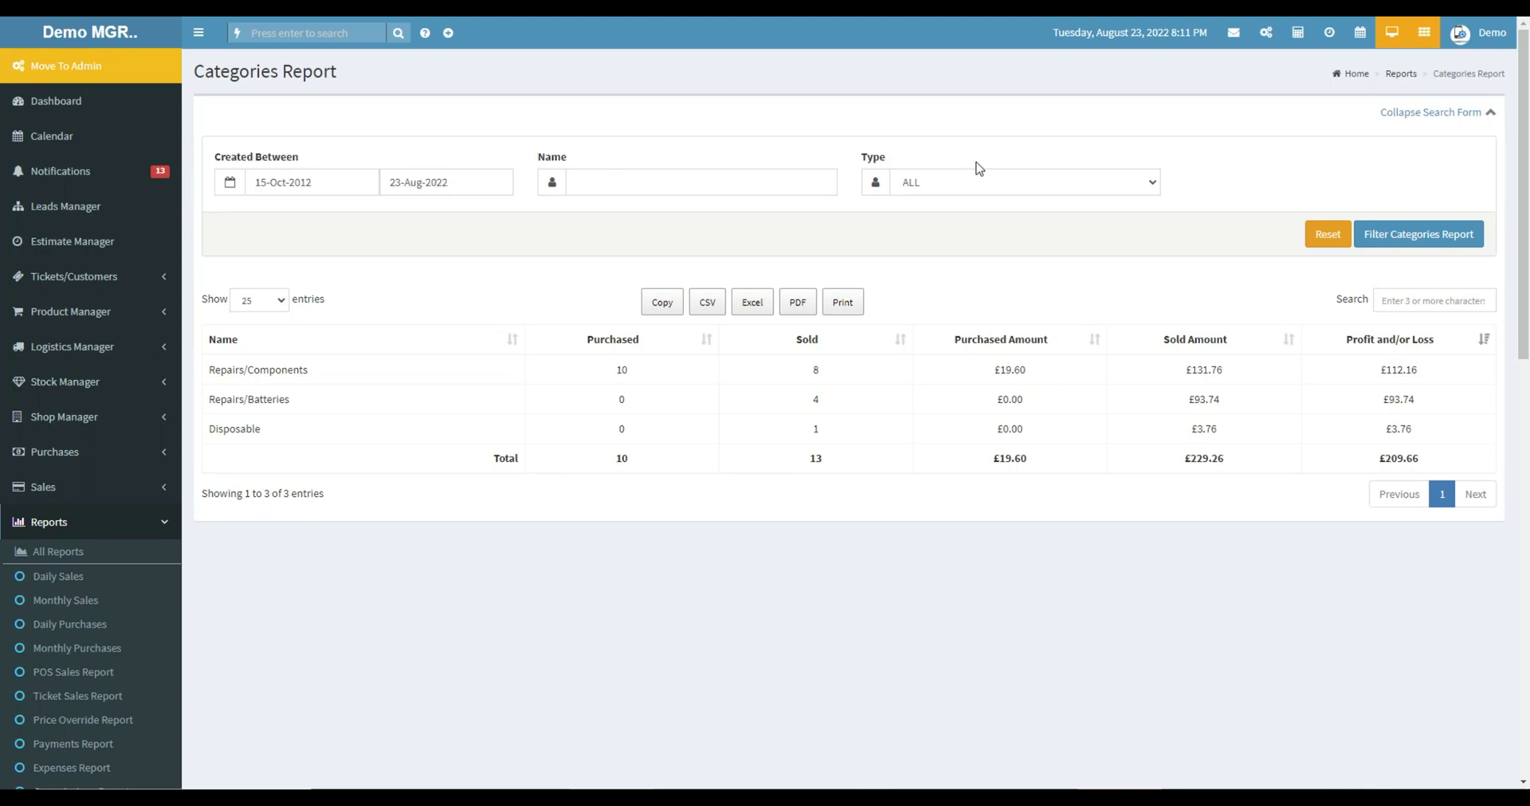
{"action": "left_click", "coordinate": [968, 192]}
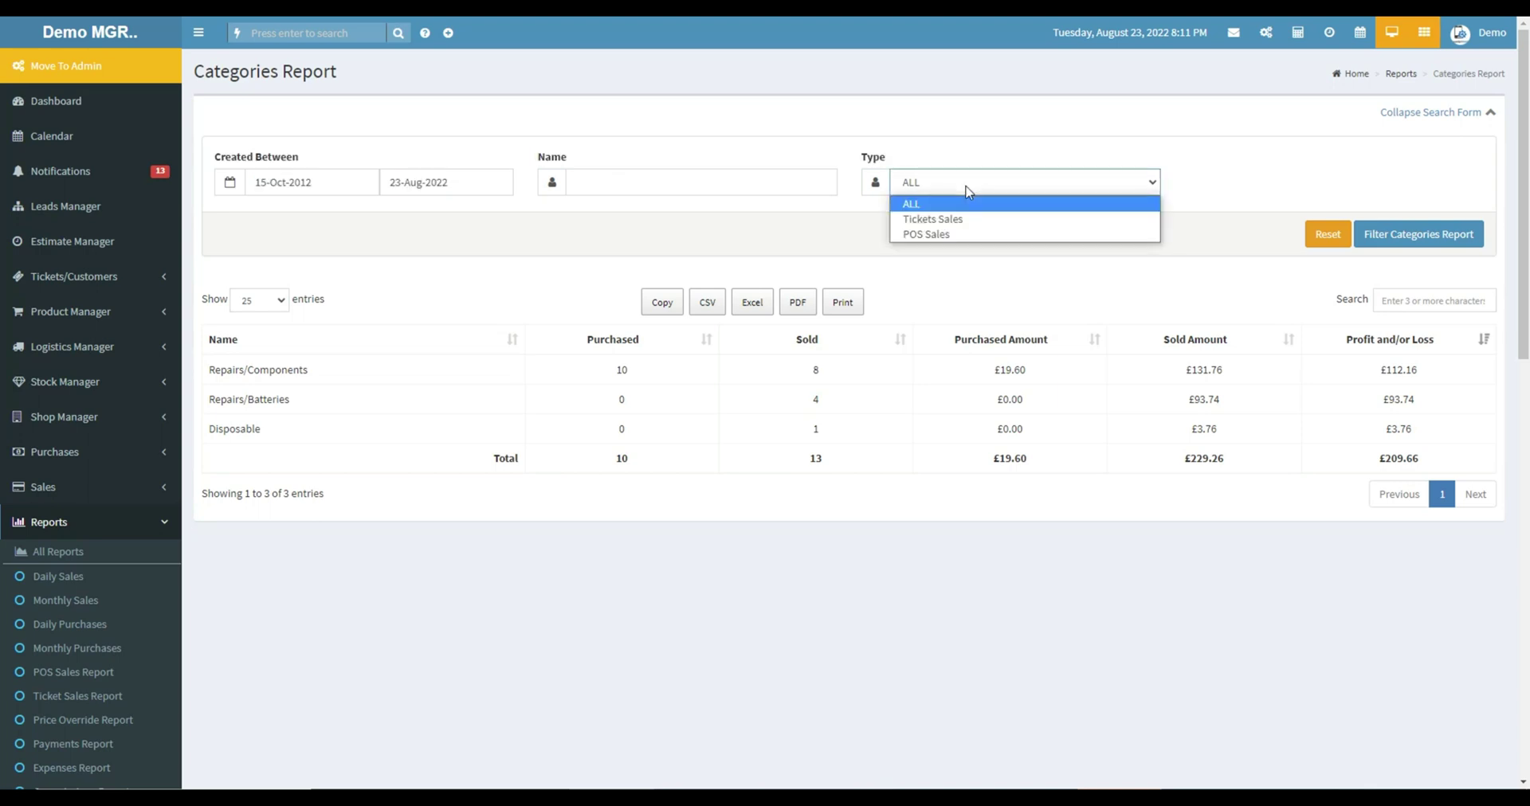
{"action": "left_click", "coordinate": [1018, 136]}
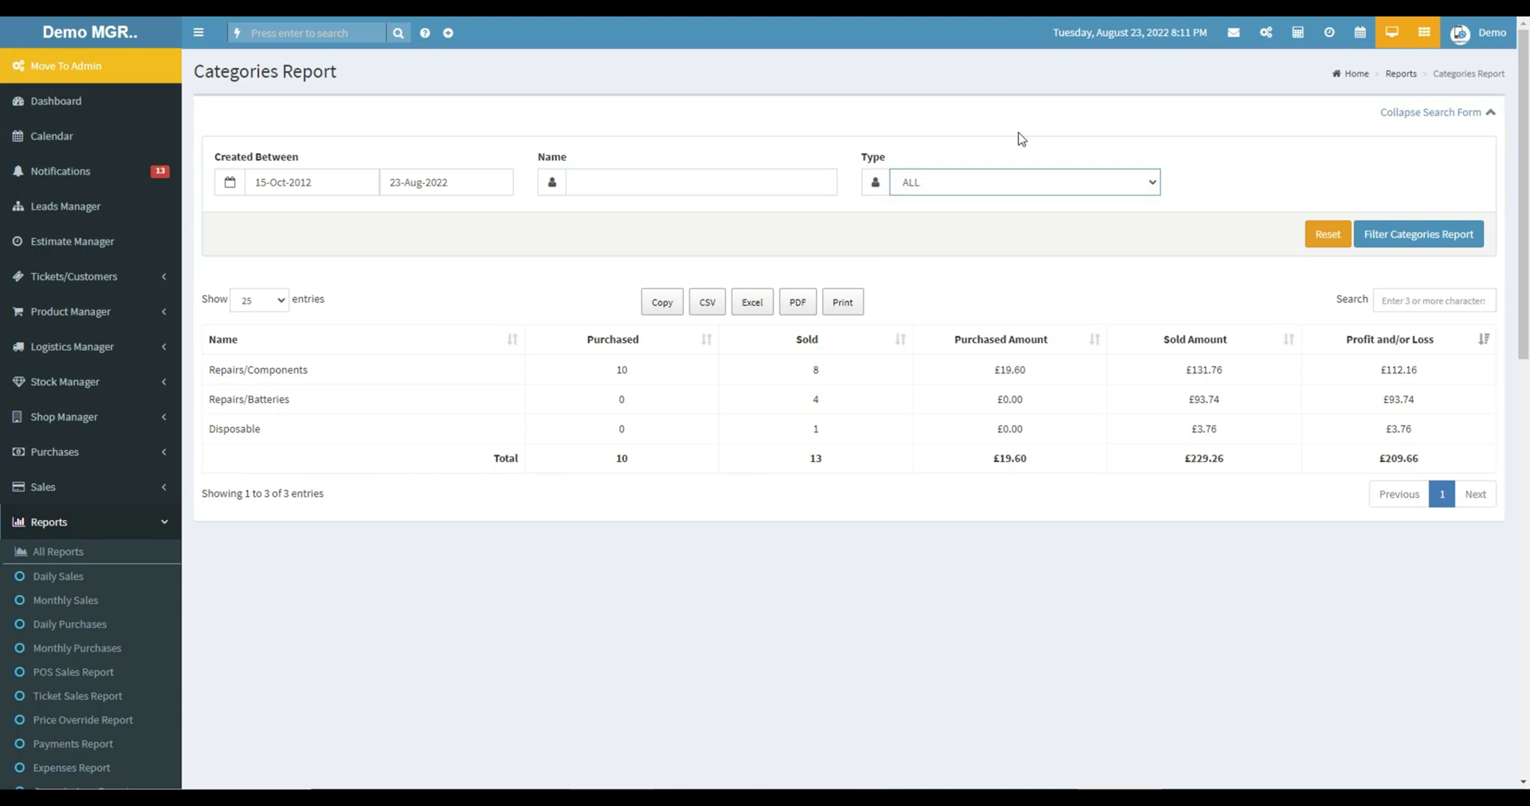
{"action": "left_click", "coordinate": [1402, 113]}
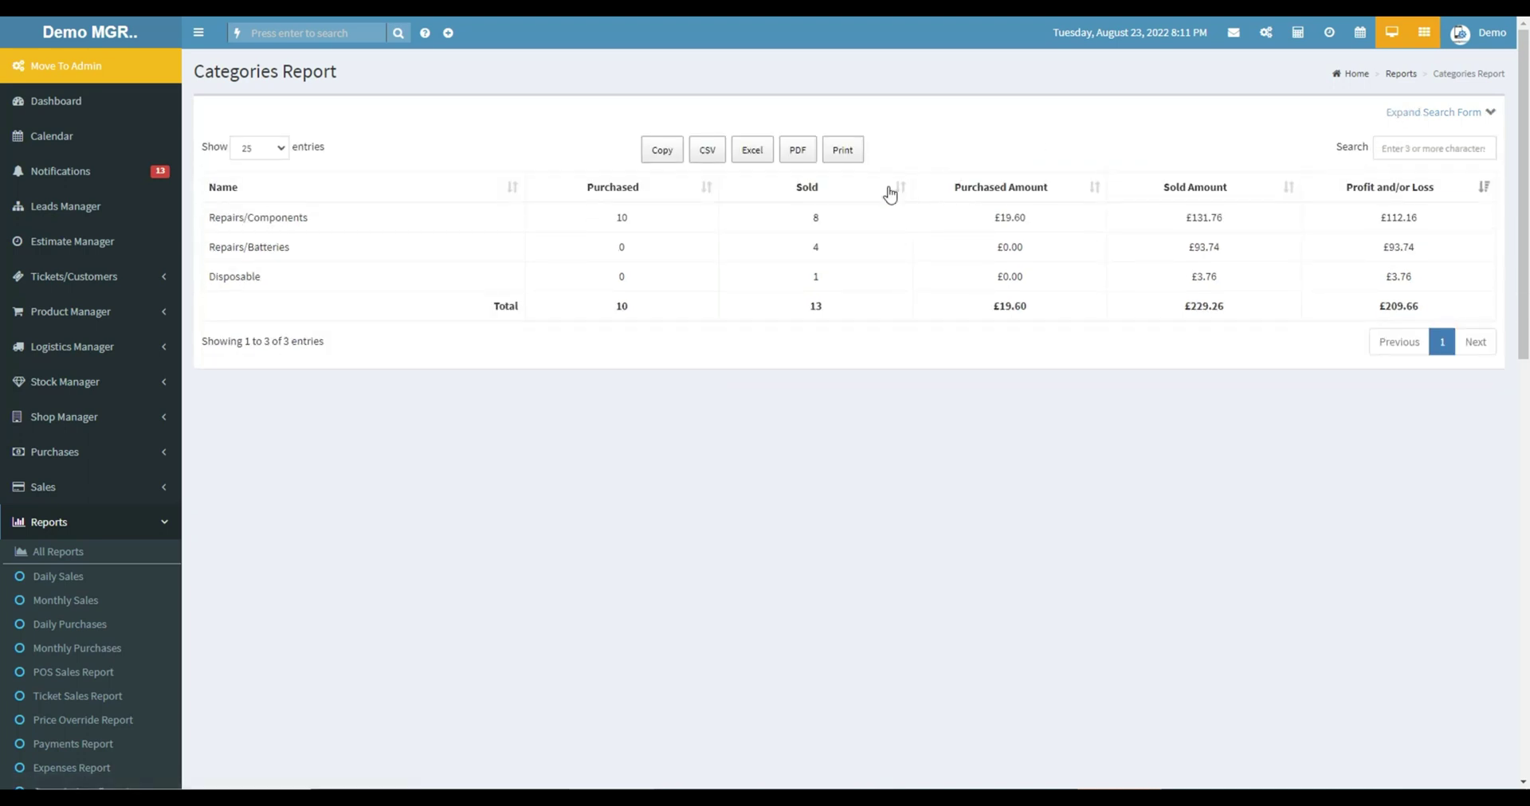
Review the Repairs/Components row: 10 purchased, 8 sold, £112.16 profit
{"action": "left_click_drag", "start_coordinate": [331, 223], "coordinate": [205, 223]}
{"action": "left_click_drag", "start_coordinate": [612, 223], "coordinate": [641, 222]}
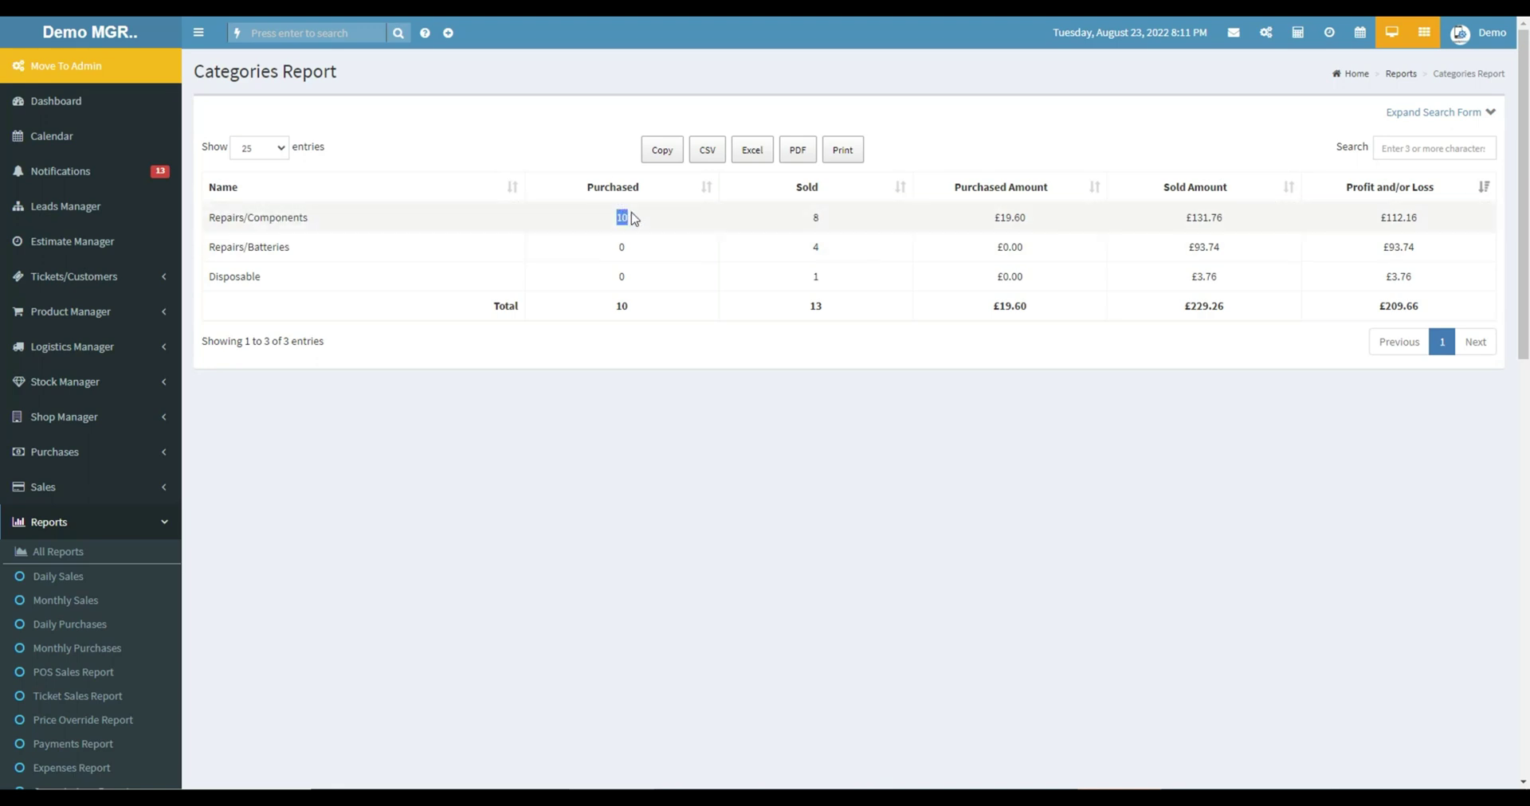
{"action": "left_click_drag", "start_coordinate": [807, 218], "coordinate": [822, 217]}
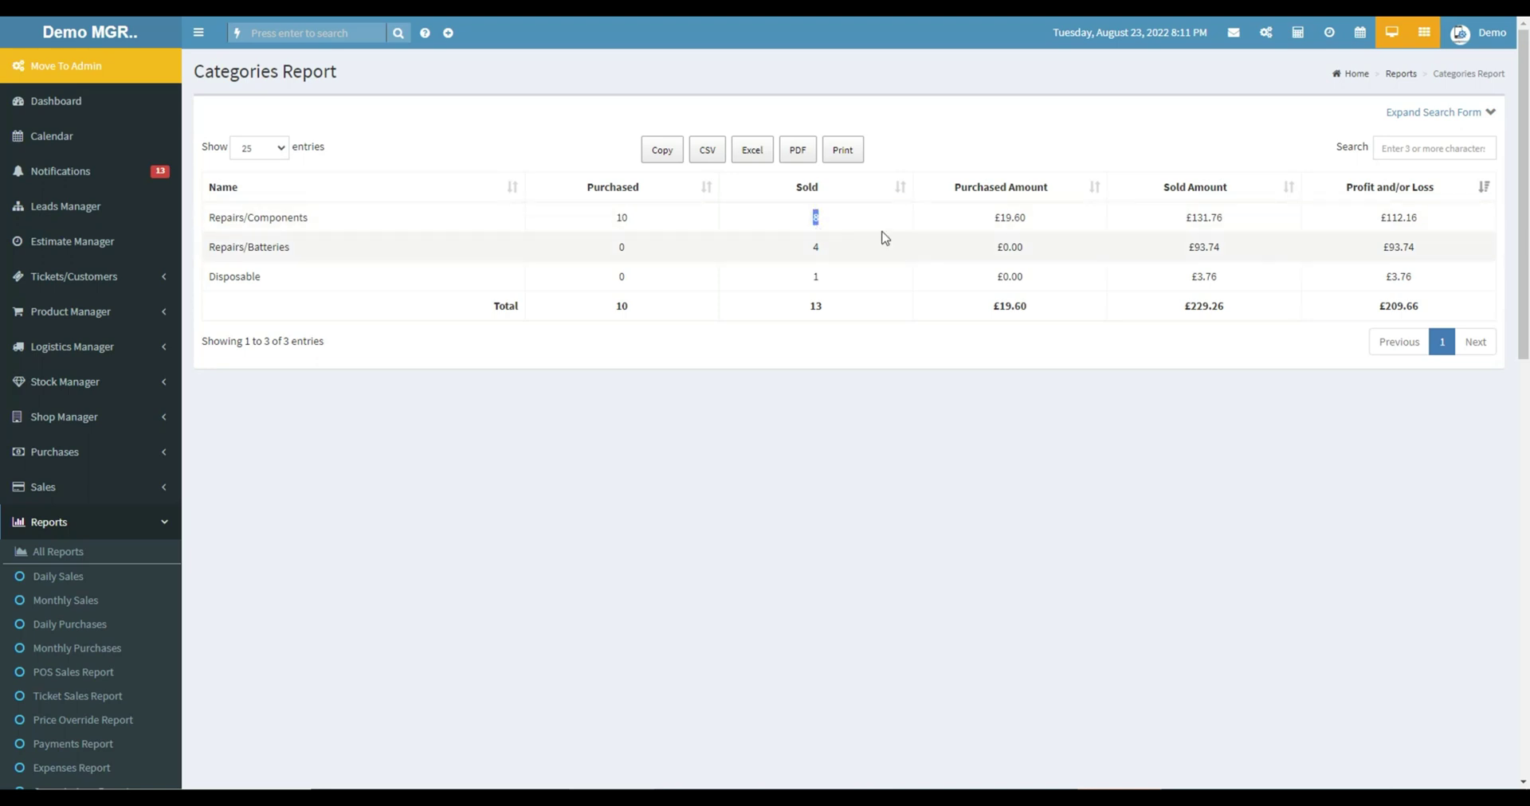
{"action": "left_click_drag", "start_coordinate": [991, 219], "coordinate": [1248, 227]}
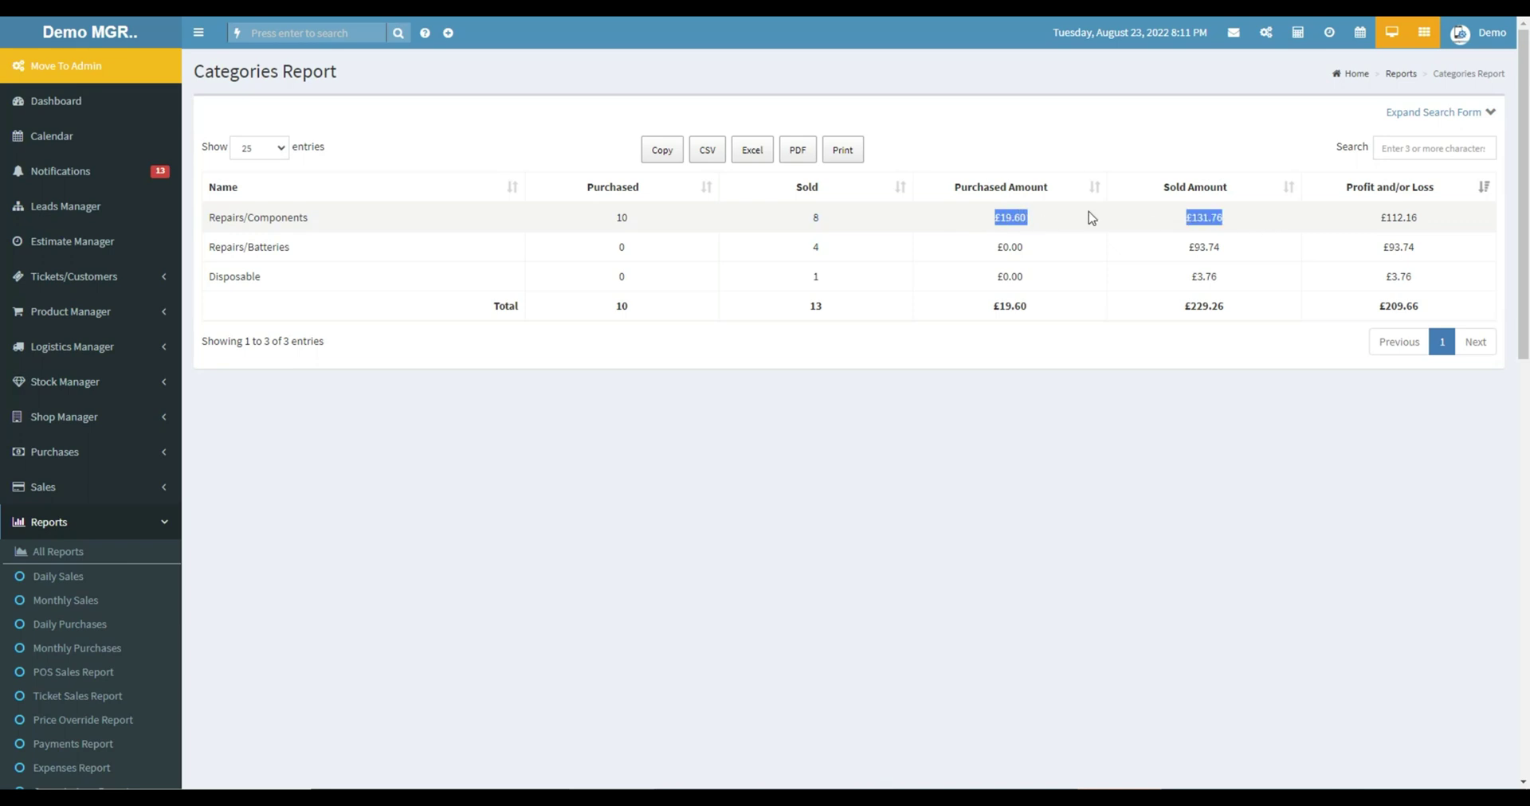
{"action": "left_click_drag", "start_coordinate": [1374, 225], "coordinate": [1442, 226]}
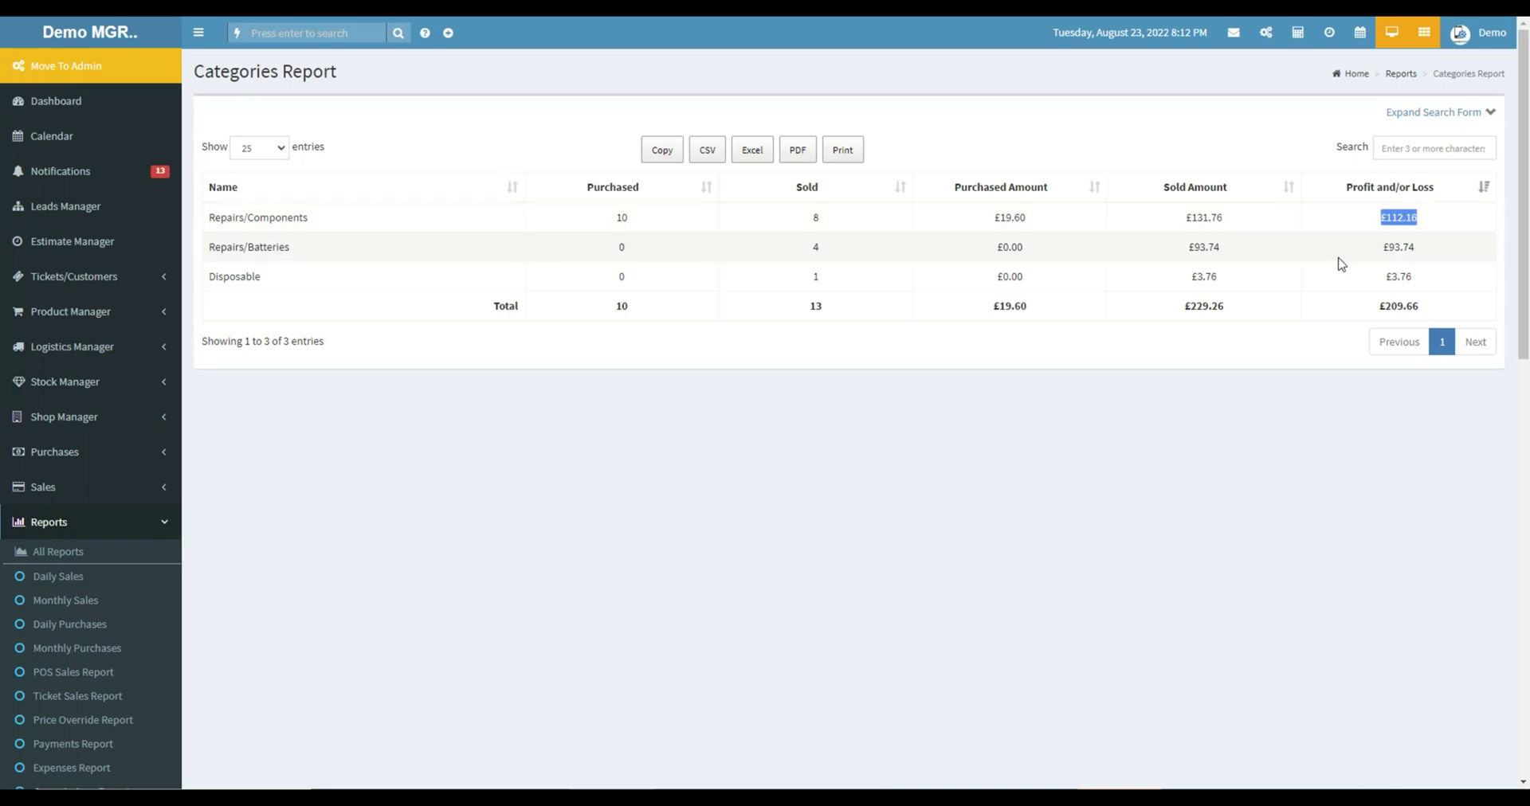
{"action": "scroll", "coordinate": [102, 677], "scroll_direction": "down", "scroll_amount": 7}
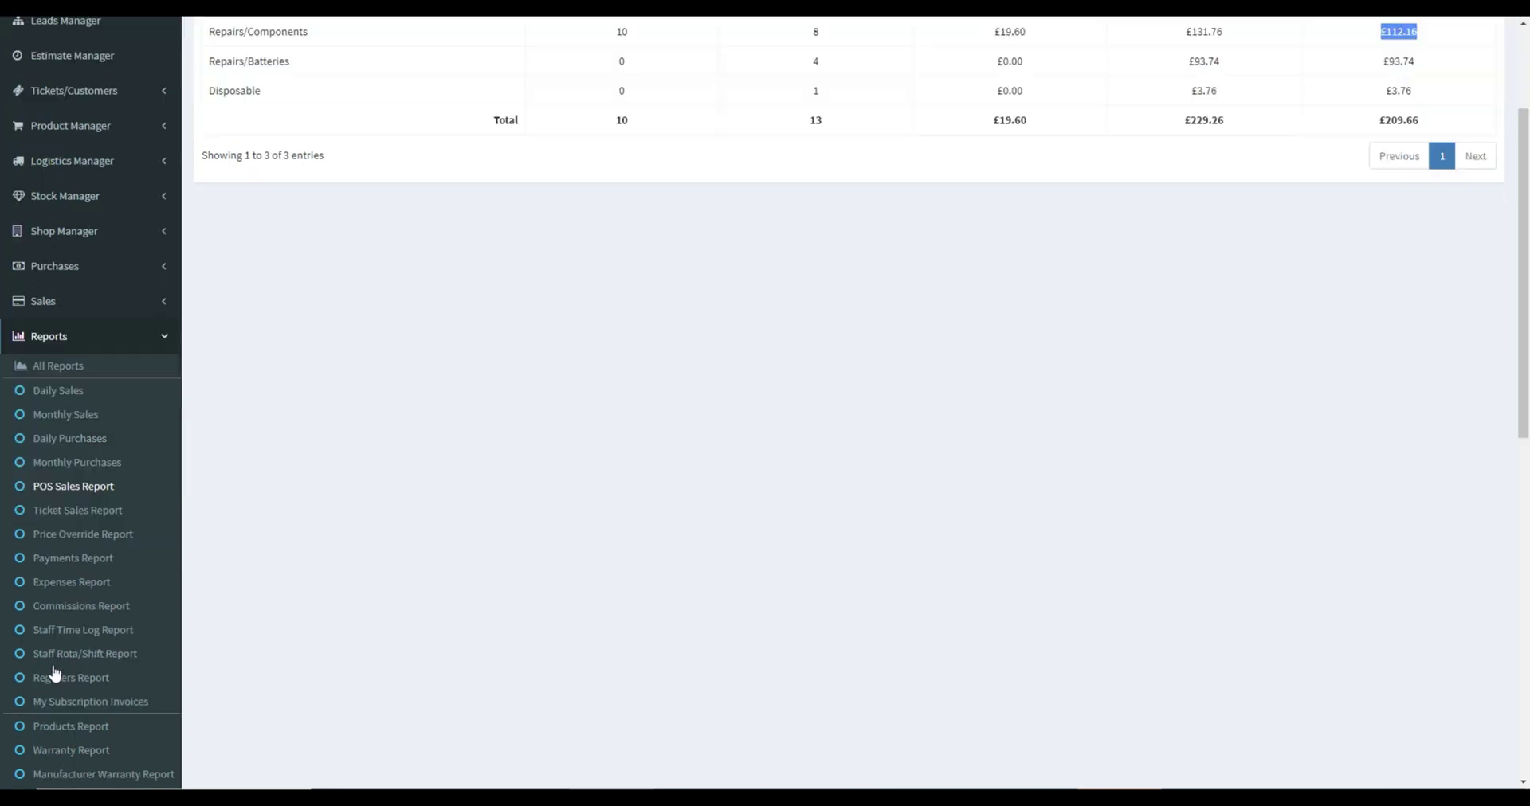
Open the Brands Report and cancel its printable view
{"action": "left_click", "coordinate": [87, 554]}
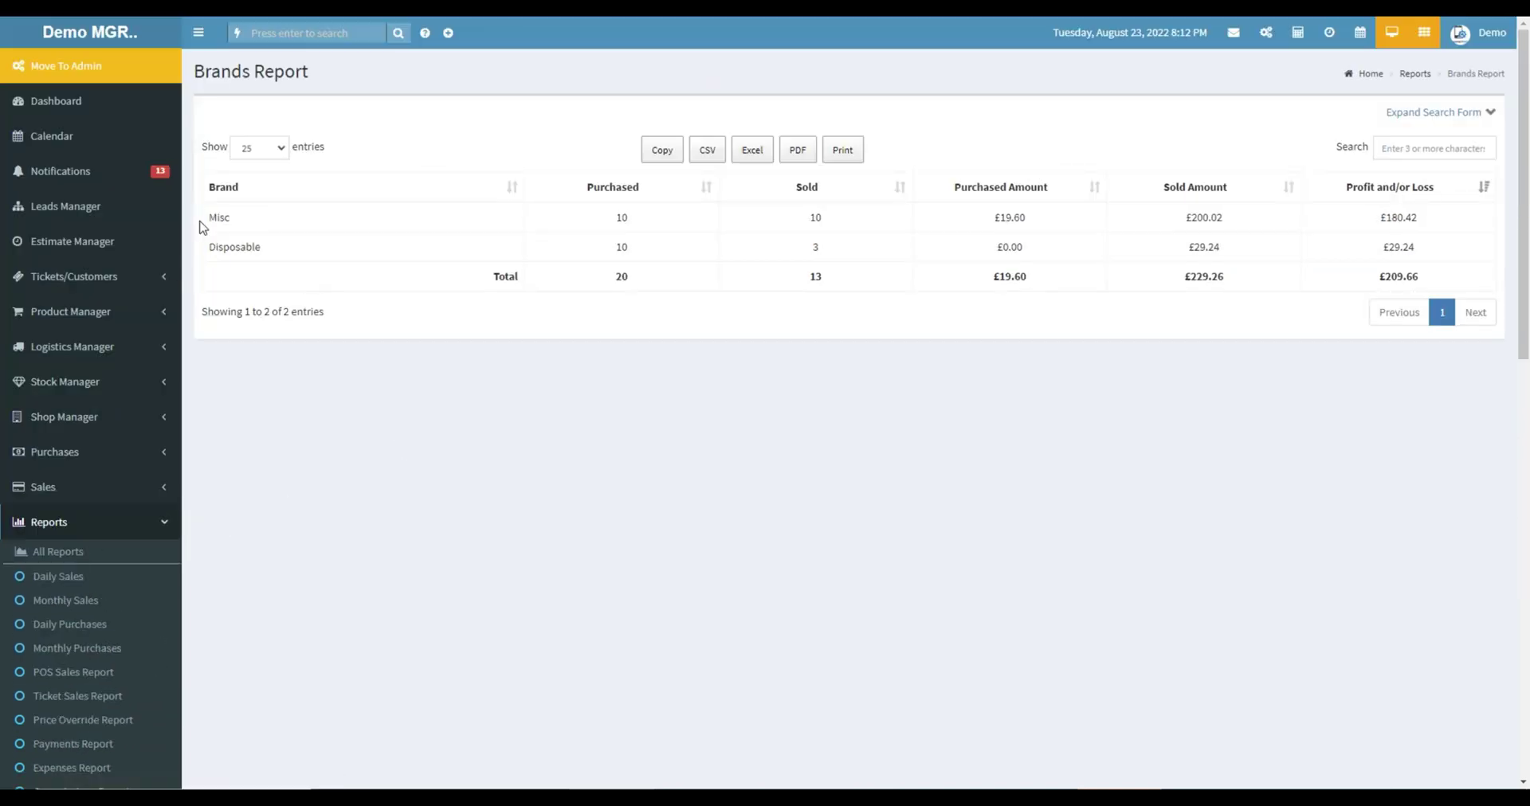
{"action": "left_click_drag", "start_coordinate": [212, 218], "coordinate": [244, 217]}
{"action": "left_click", "coordinate": [842, 150]}
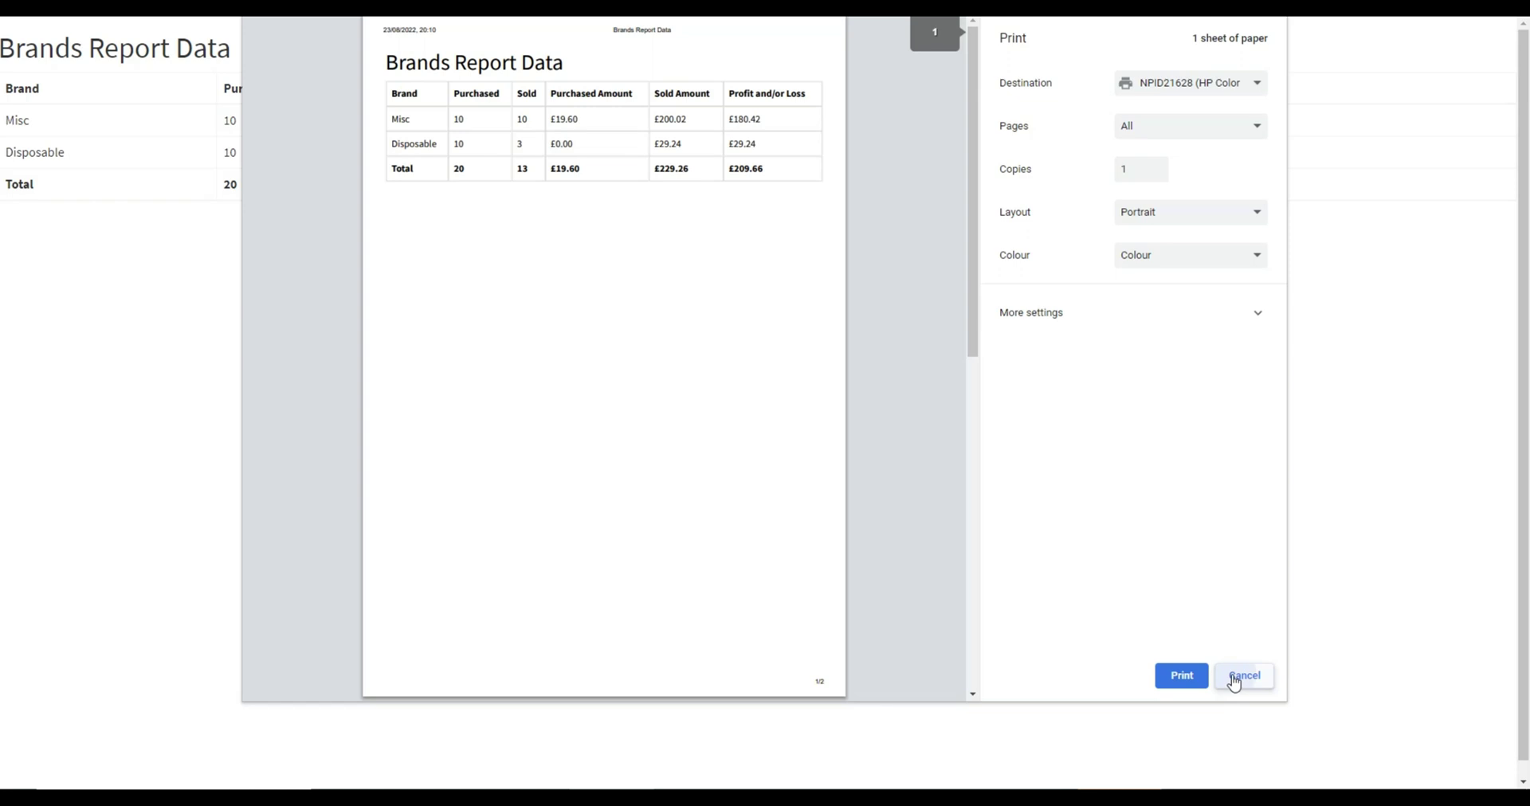
{"action": "left_click", "coordinate": [1234, 677]}
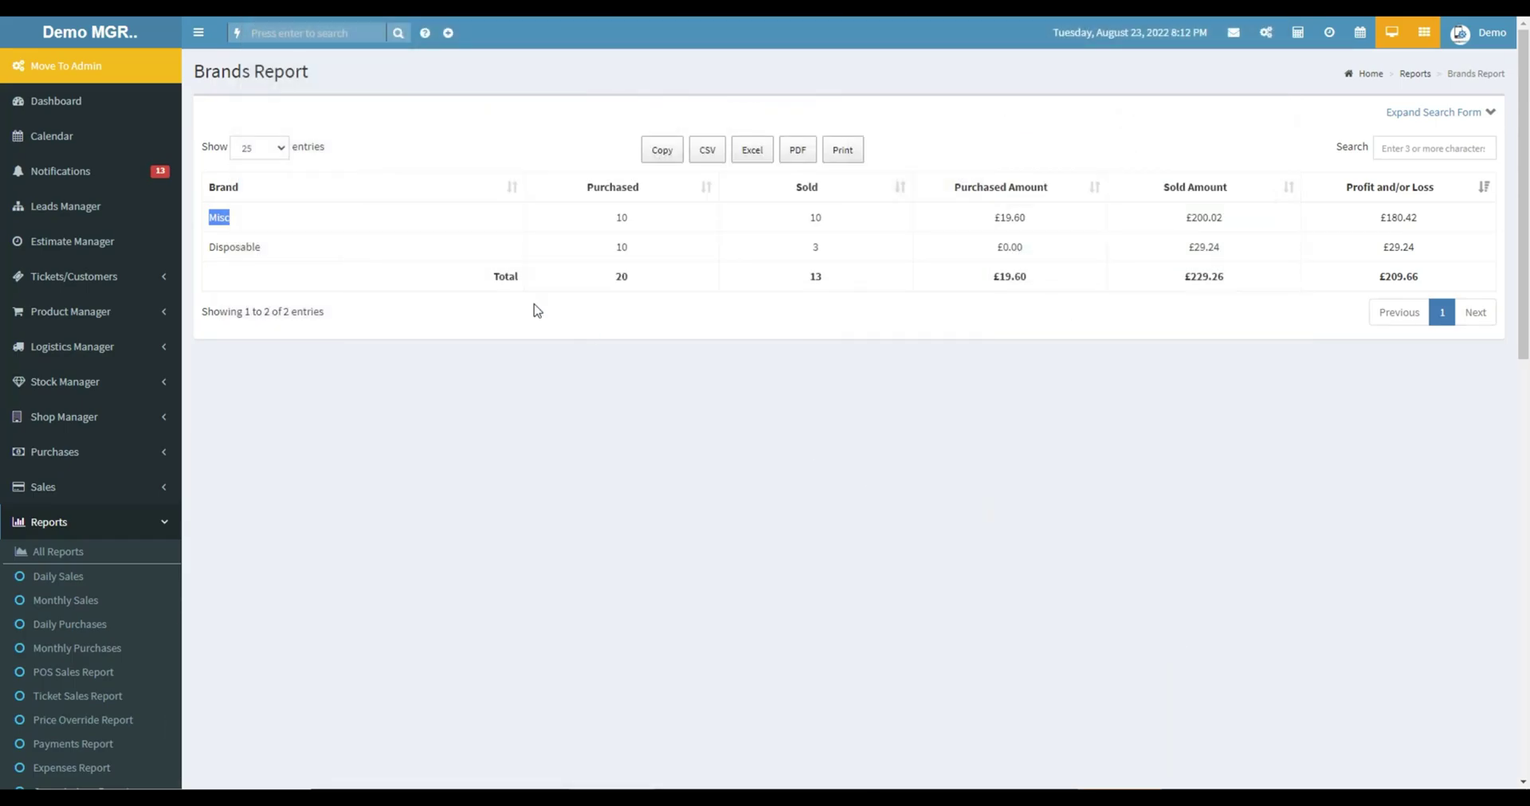
Review the Total row figures and keep 25 entries per page
{"action": "left_click_drag", "start_coordinate": [492, 283], "coordinate": [1432, 285]}
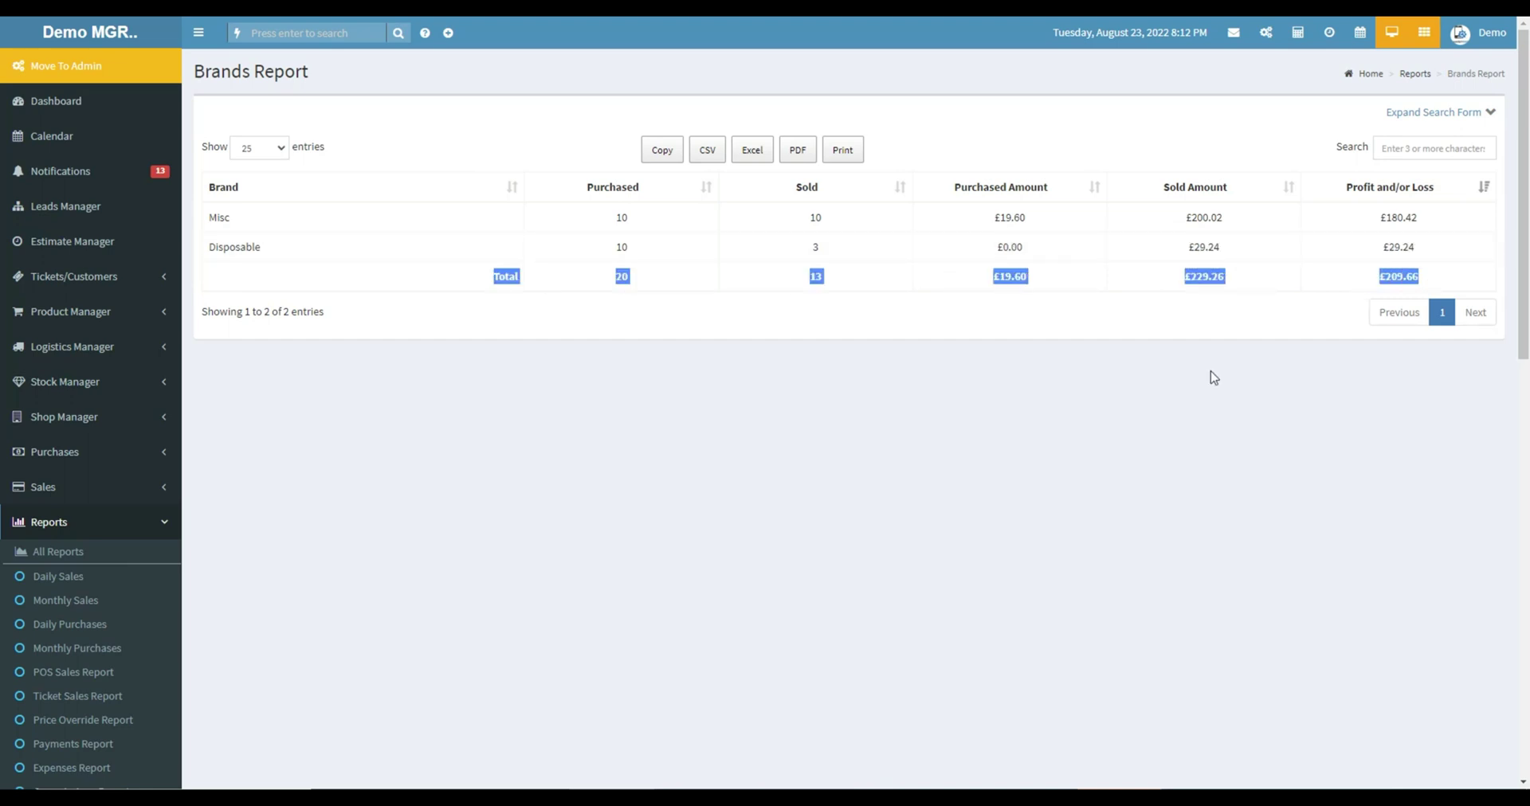
{"action": "left_click", "coordinate": [1039, 423]}
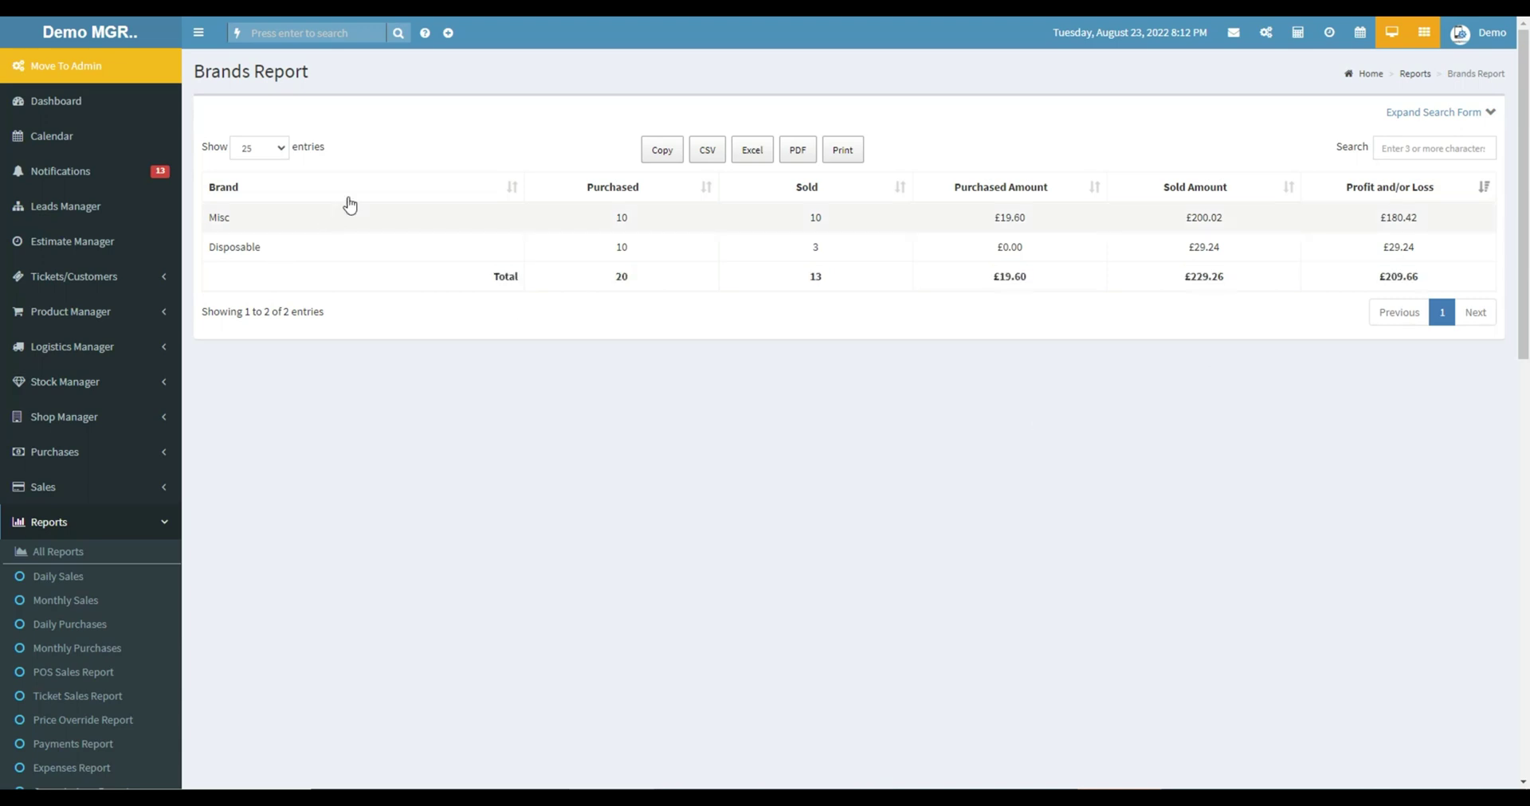
{"action": "left_click", "coordinate": [277, 148]}
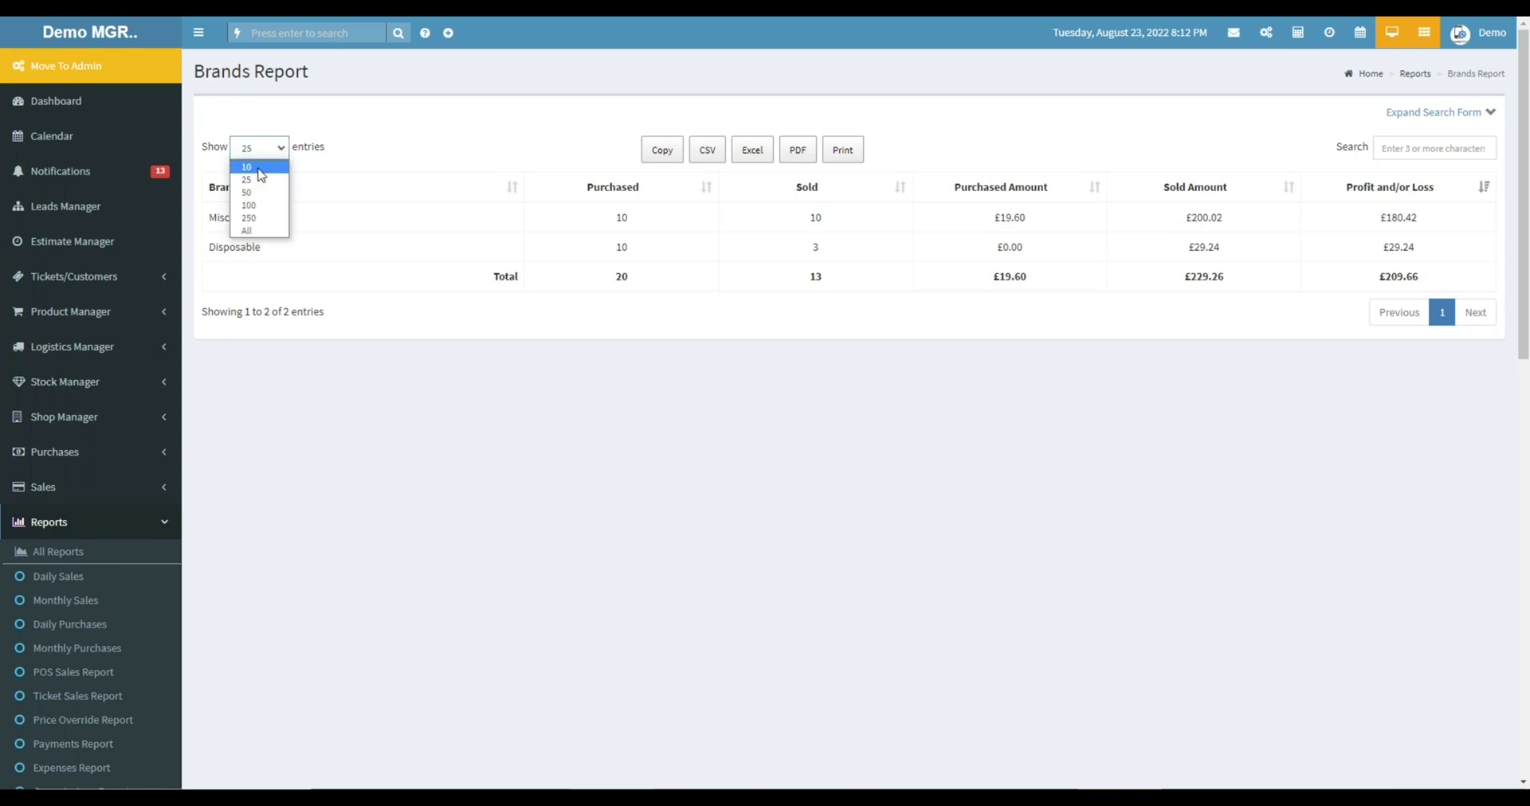
{"action": "left_click", "coordinate": [508, 148]}
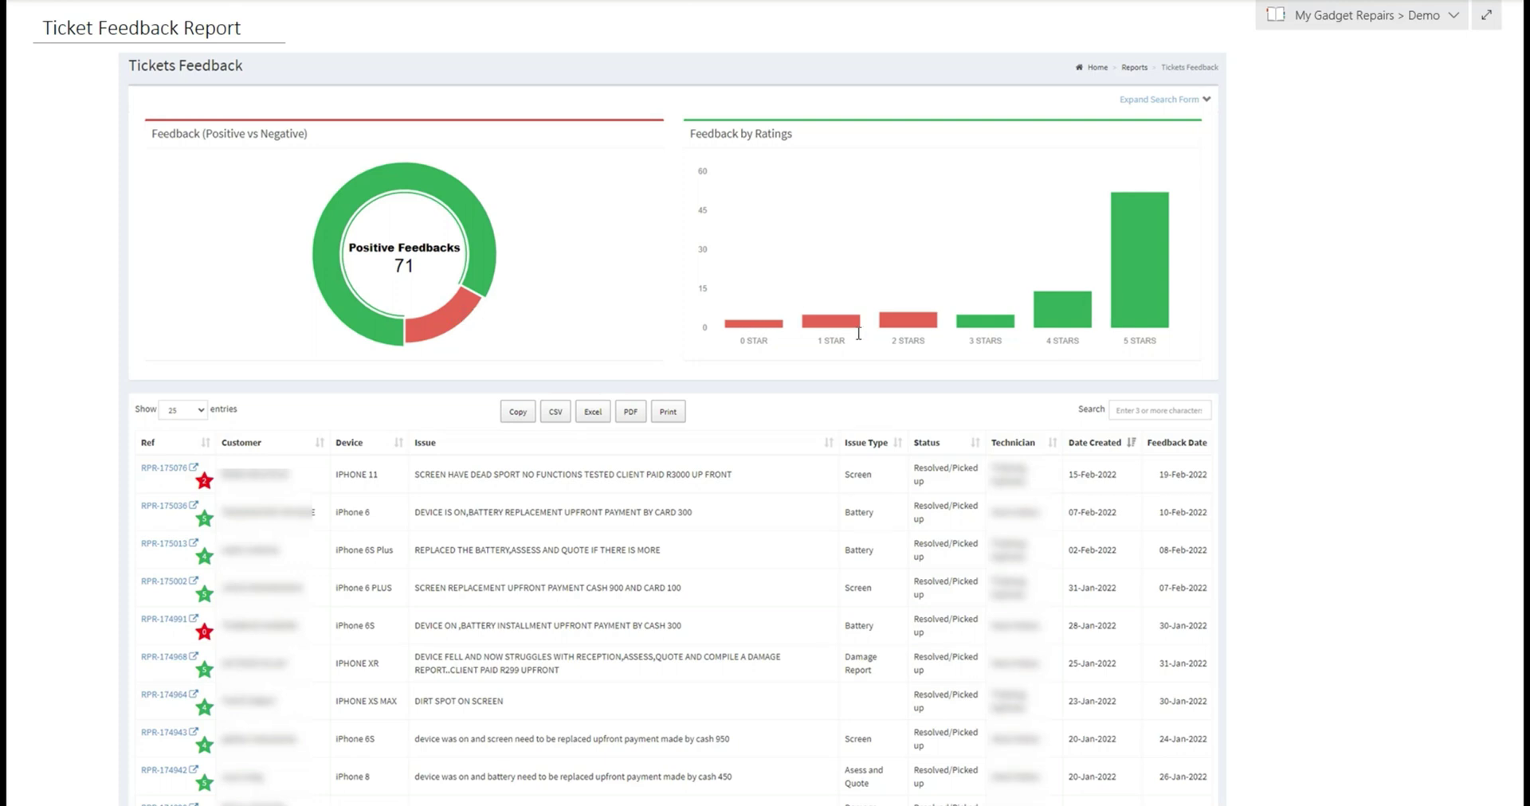
Scroll through the ticket feedback cards and ticket table
{"action": "scroll", "coordinate": [805, 436], "scroll_direction": "down", "scroll_amount": 20}
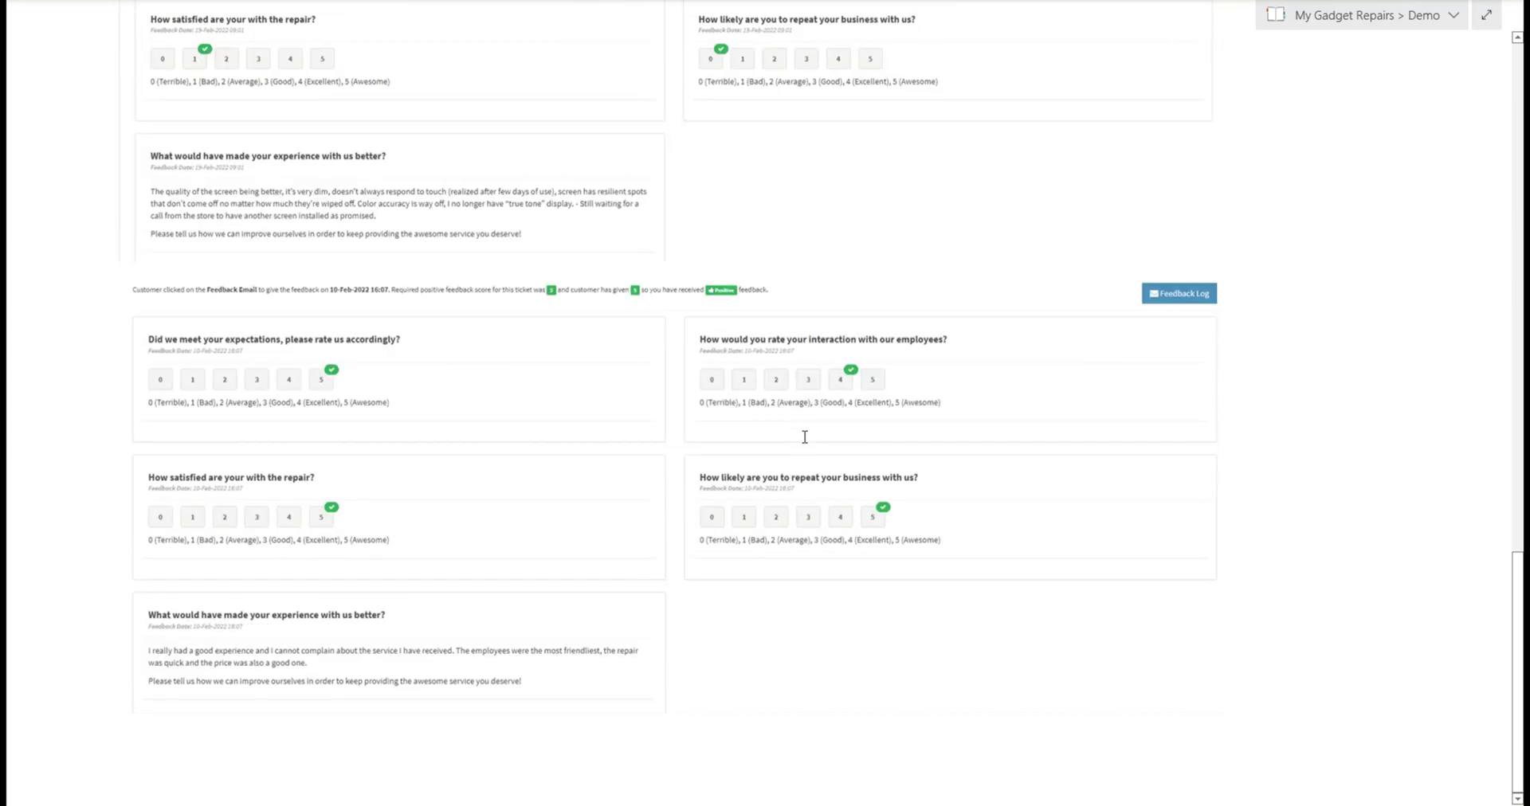
{"action": "scroll", "coordinate": [804, 437], "scroll_direction": "up", "scroll_amount": 6}
{"action": "scroll", "coordinate": [804, 436], "scroll_direction": "up", "scroll_amount": 15}
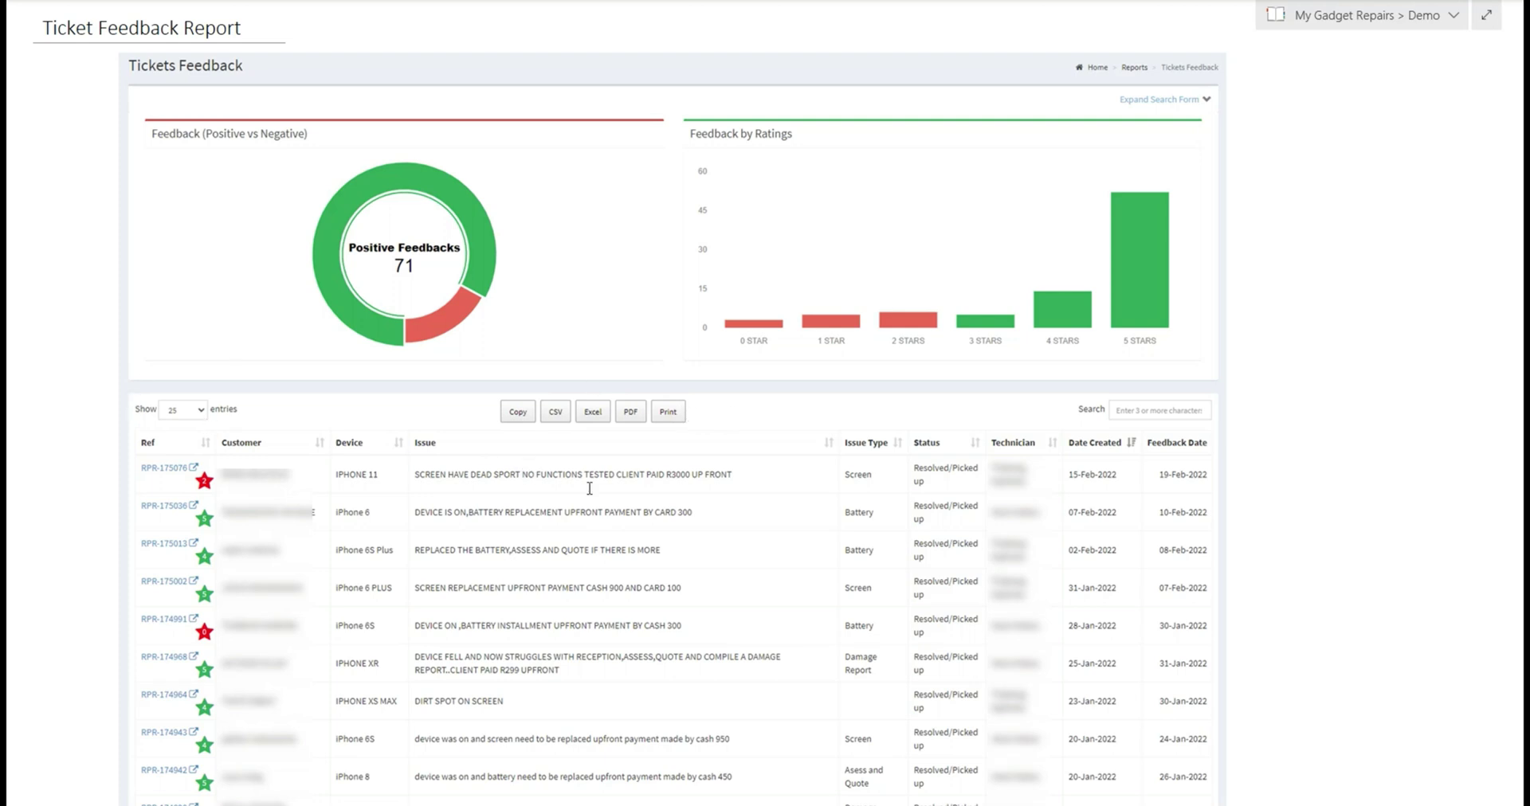
{"action": "scroll", "coordinate": [589, 488], "scroll_direction": "down", "scroll_amount": 10}
{"action": "scroll", "coordinate": [616, 479], "scroll_direction": "up", "scroll_amount": 3}
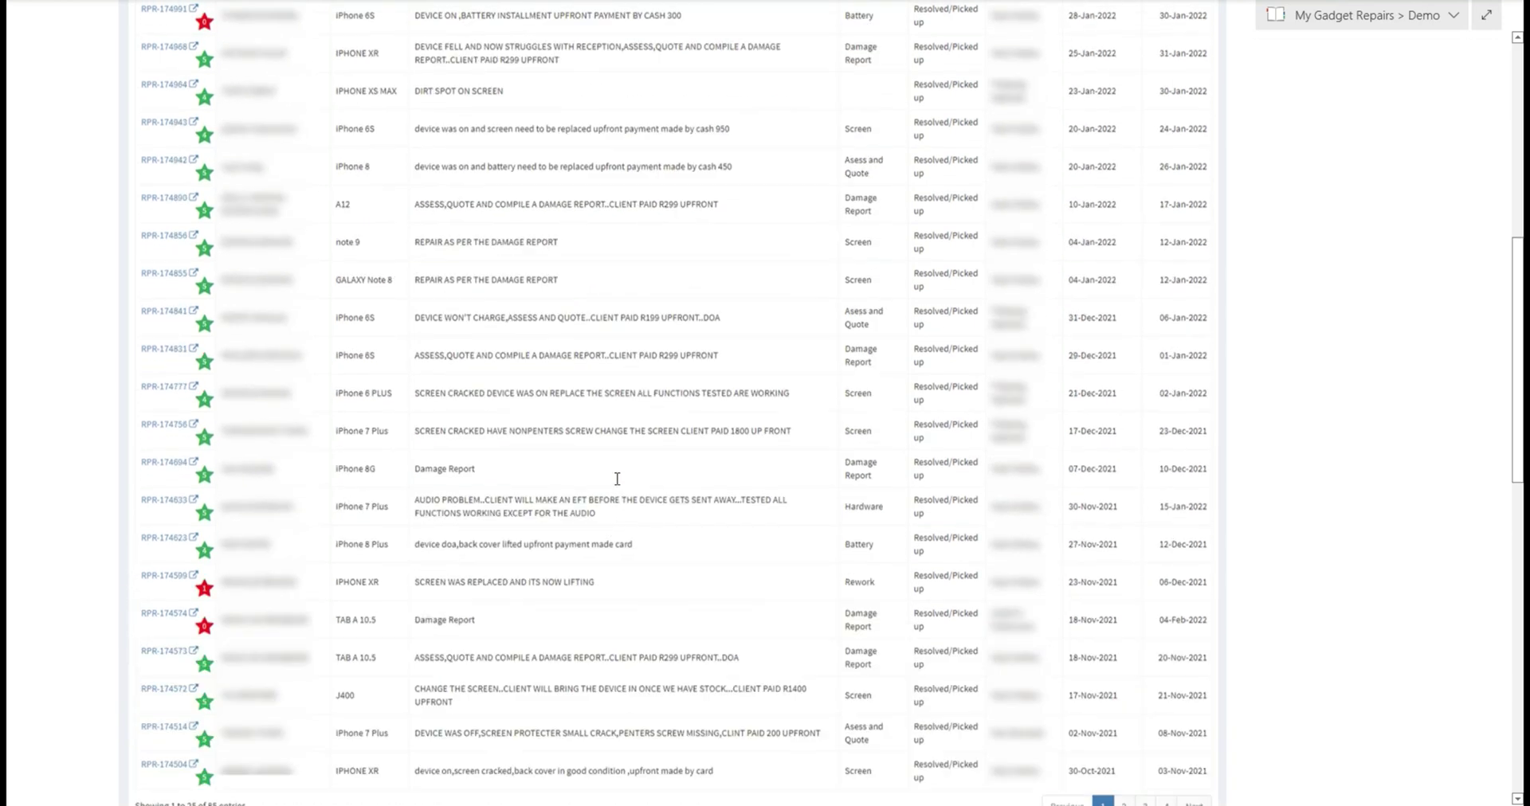
{"action": "scroll", "coordinate": [616, 479], "scroll_direction": "up", "scroll_amount": 8}
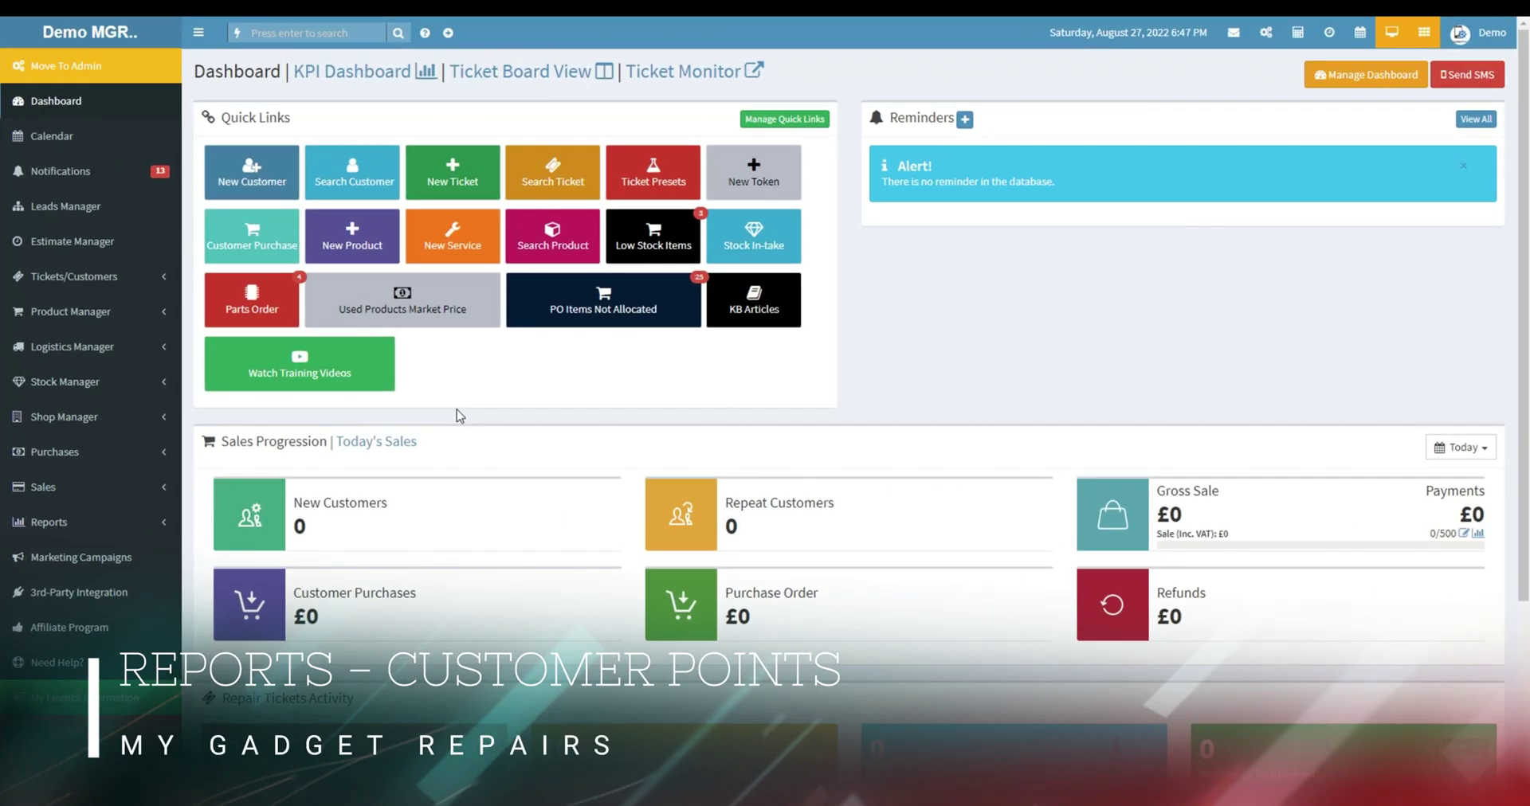
Open the Customer Points report showing 21,459 points rewarded, charted by event
{"action": "left_click", "coordinate": [73, 524]}
{"action": "scroll", "coordinate": [78, 532], "scroll_direction": "down", "scroll_amount": 7}
{"action": "scroll", "coordinate": [77, 532], "scroll_direction": "down", "scroll_amount": 3}
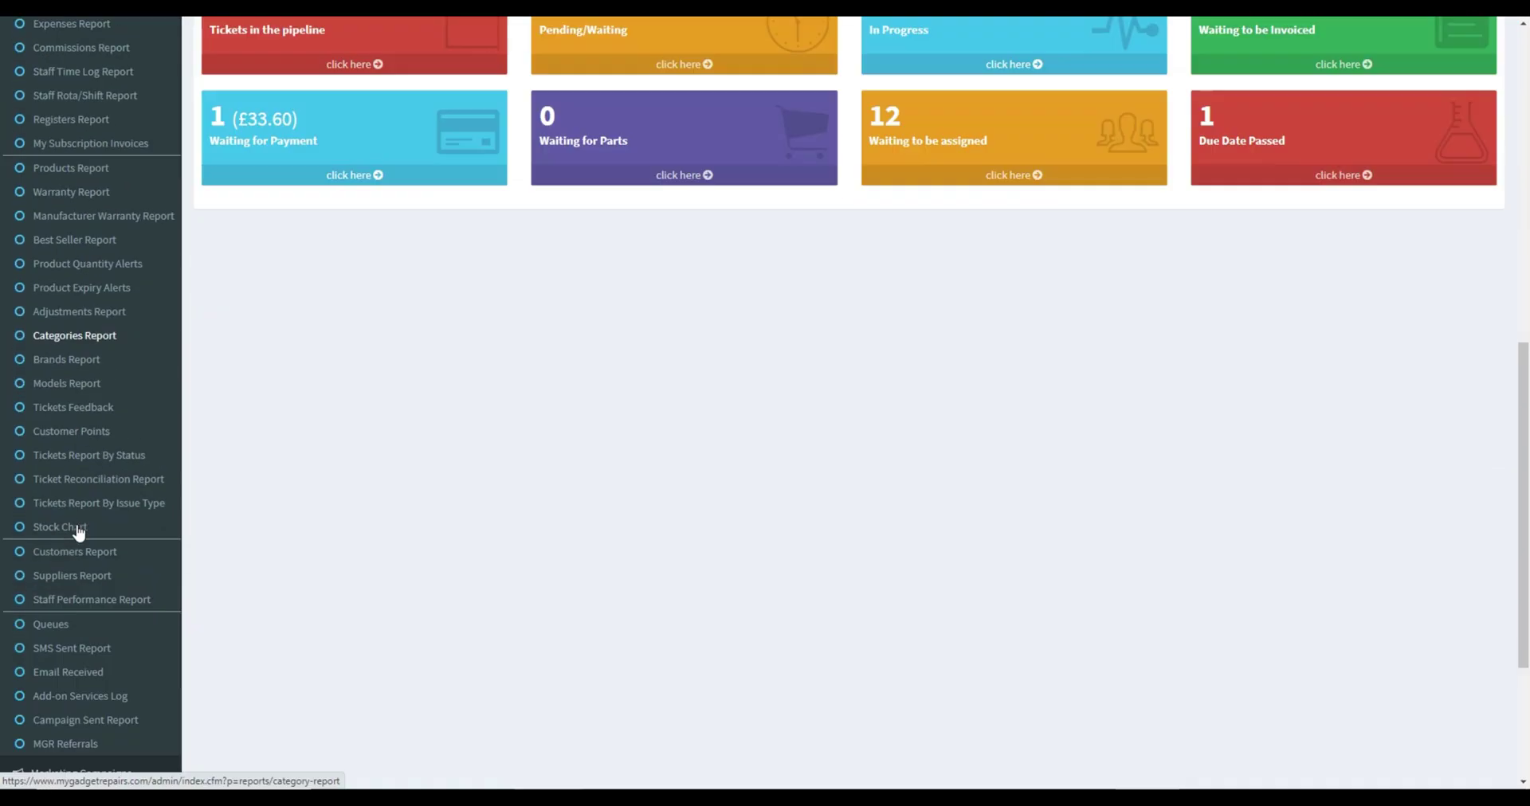
{"action": "left_click", "coordinate": [82, 440]}
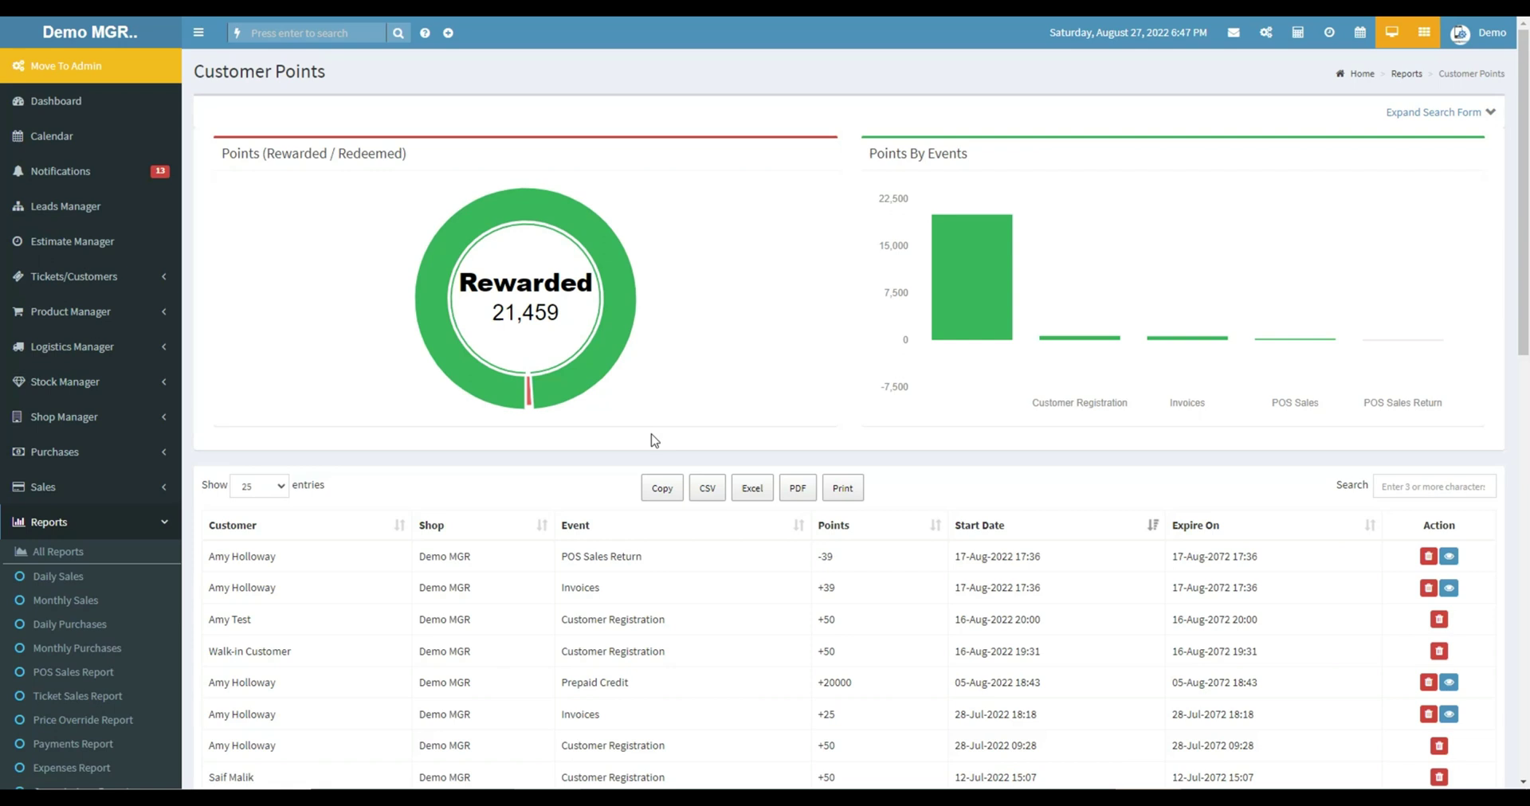
{"action": "mouse_move", "coordinate": [528, 409]}
{"action": "left_click", "coordinate": [1427, 112]}
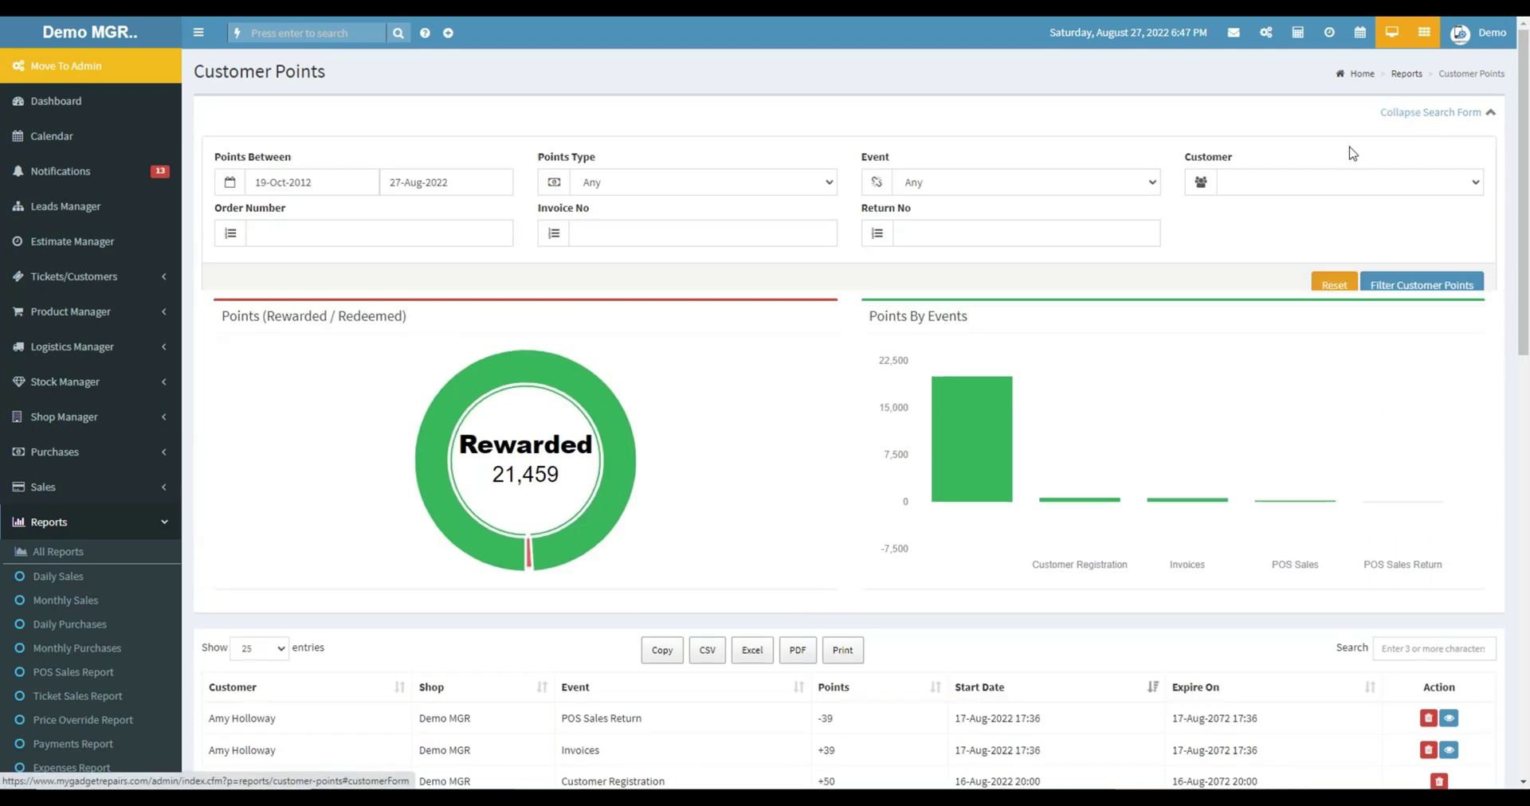
{"action": "left_click_drag", "start_coordinate": [216, 135], "coordinate": [1020, 219]}
{"action": "left_click", "coordinate": [1248, 233]}
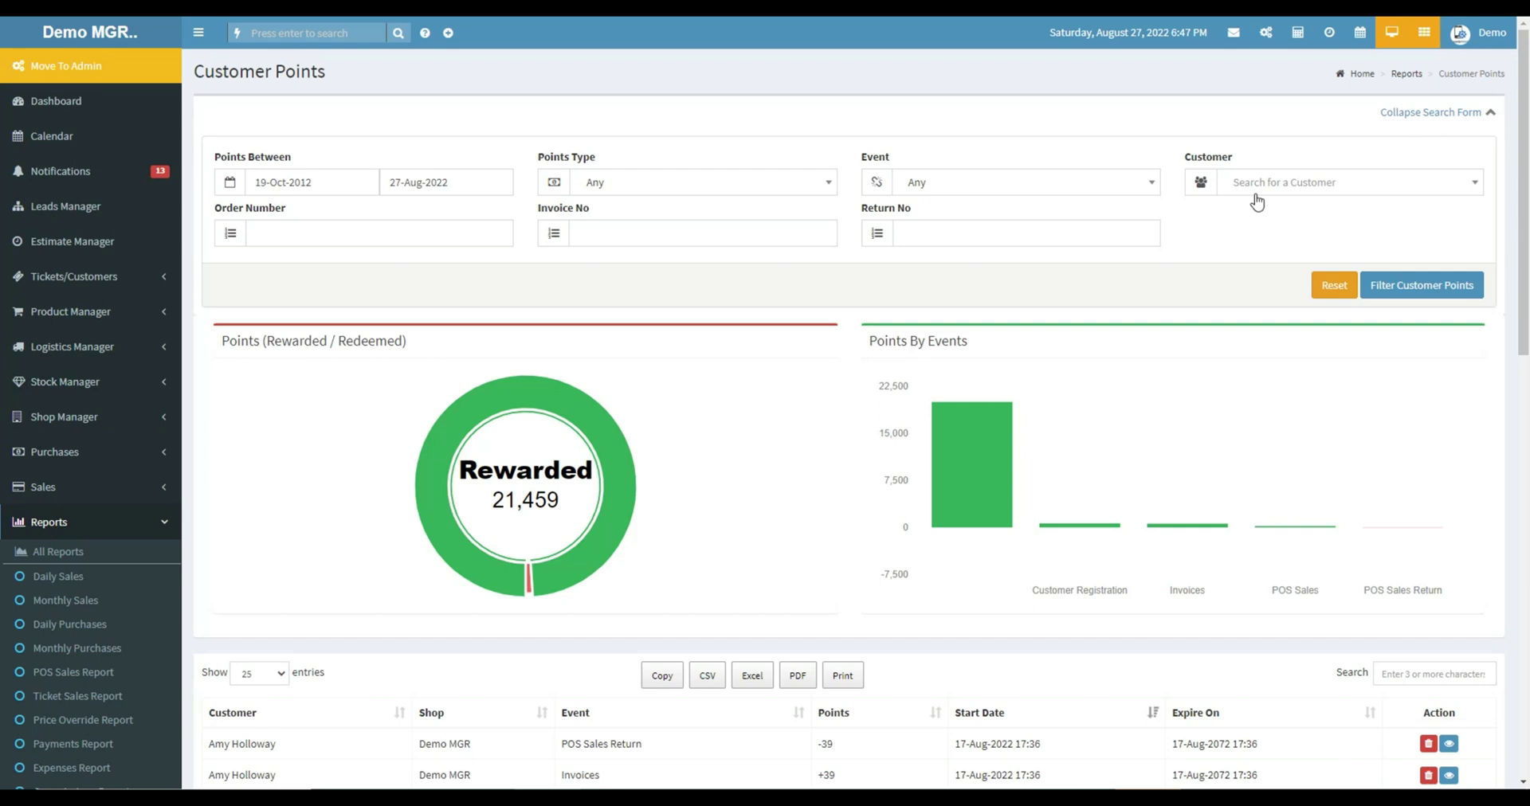
{"action": "left_click", "coordinate": [1401, 114]}
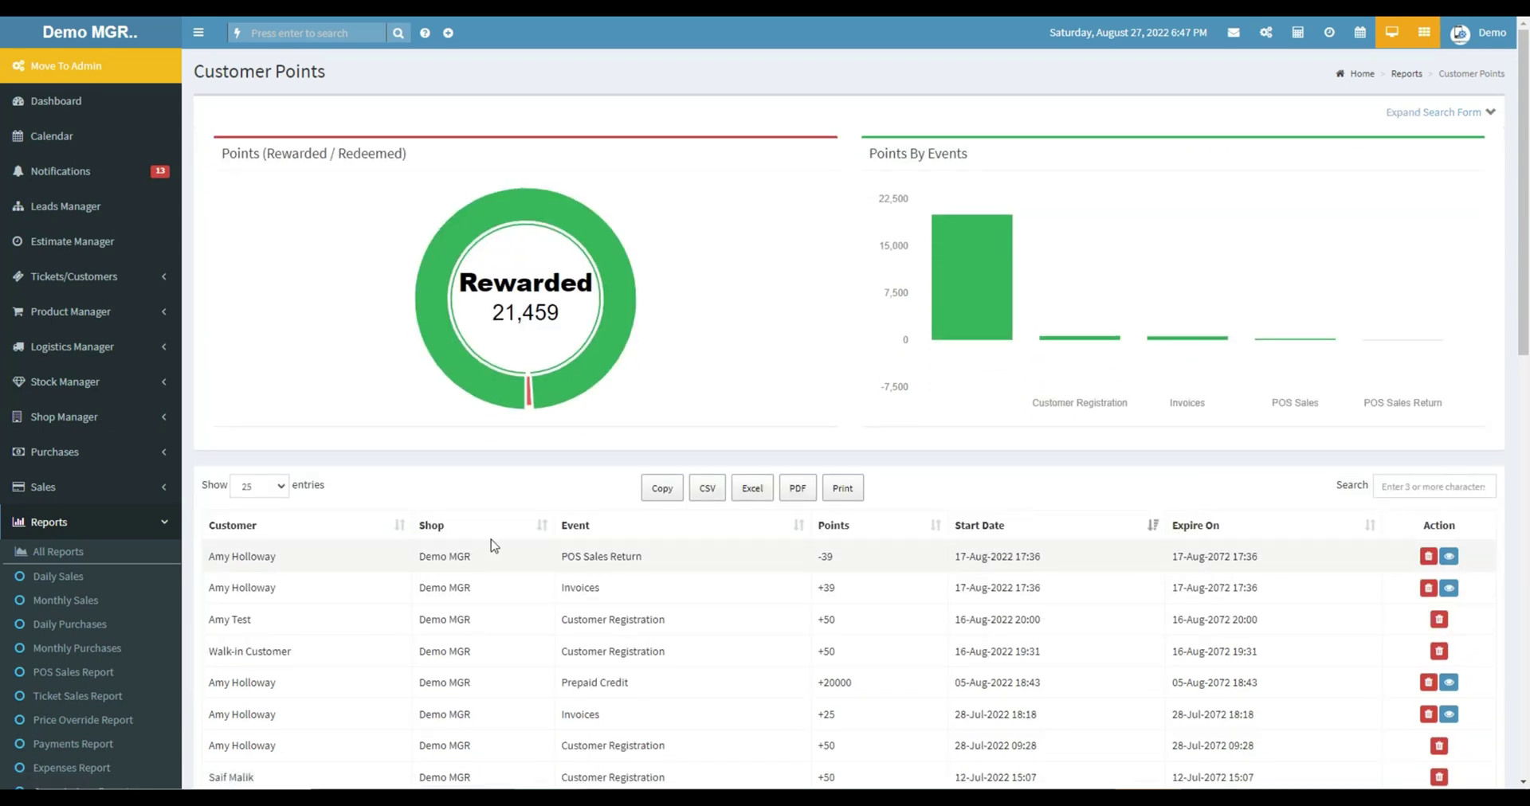
{"action": "left_click_drag", "start_coordinate": [200, 567], "coordinate": [717, 649]}
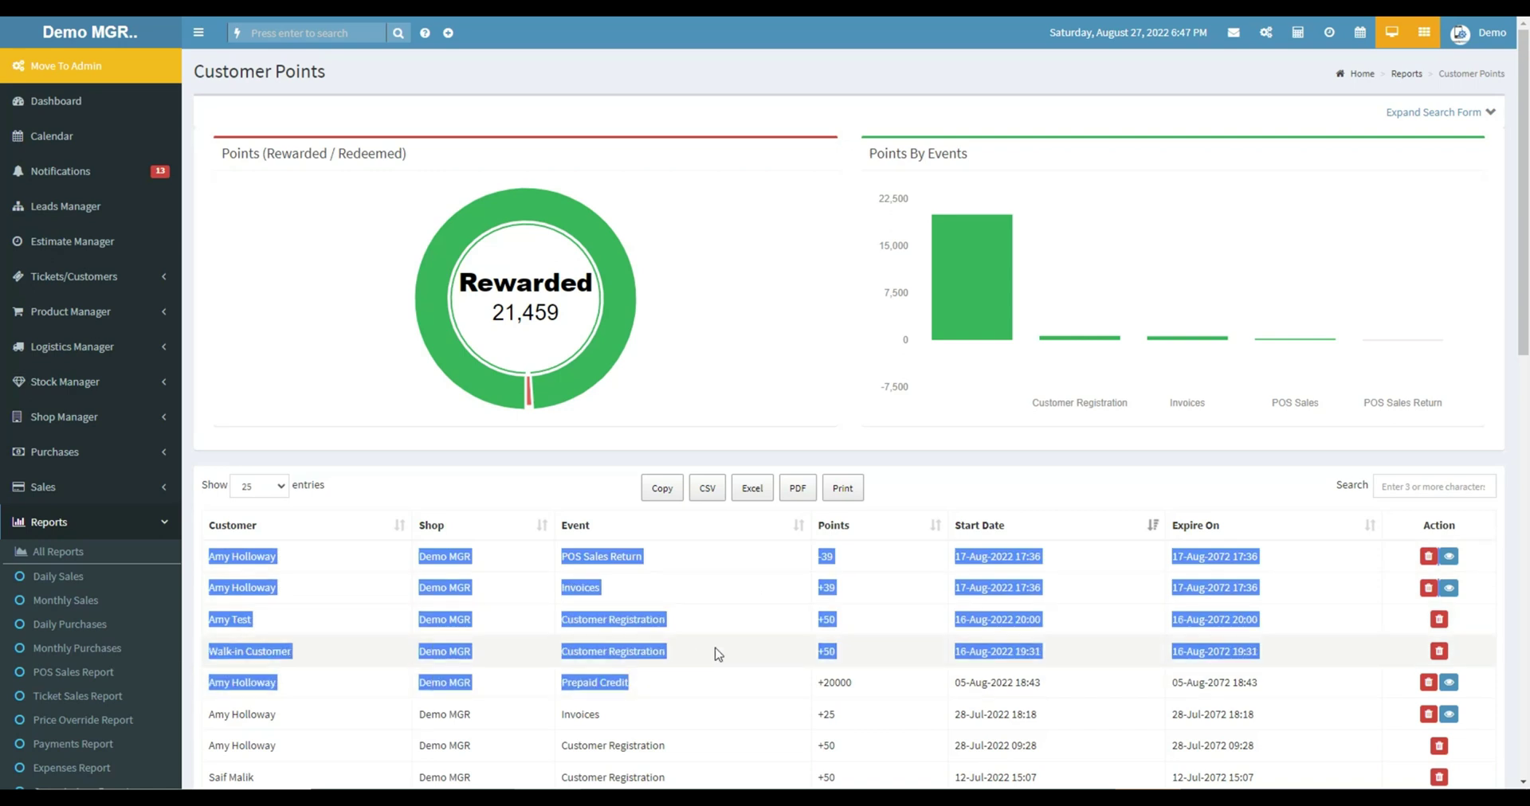
{"action": "left_click", "coordinate": [713, 651]}
{"action": "scroll", "coordinate": [434, 525], "scroll_direction": "down", "scroll_amount": 2}
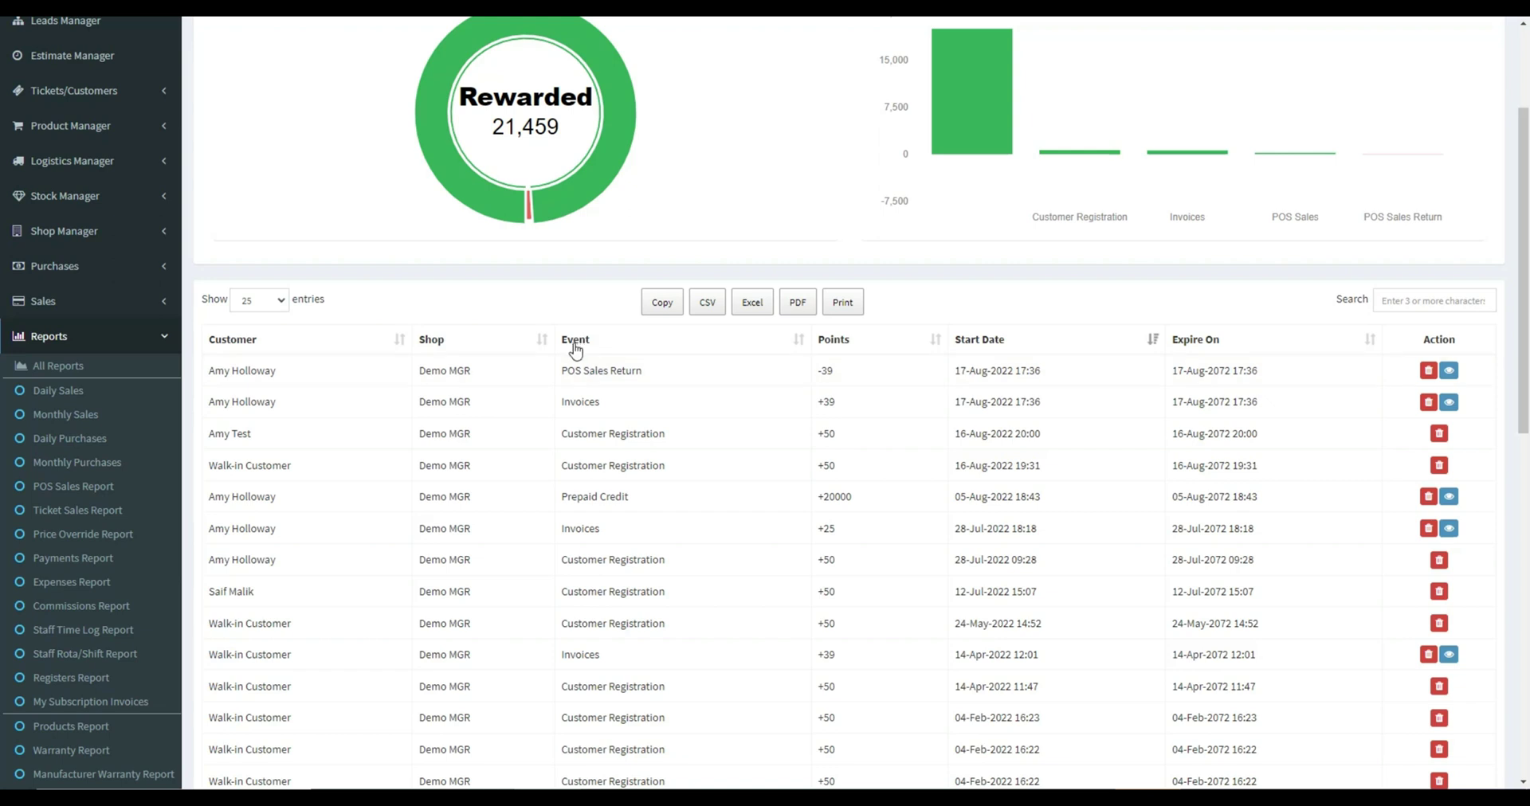
{"action": "left_click_drag", "start_coordinate": [817, 370], "coordinate": [837, 373]}
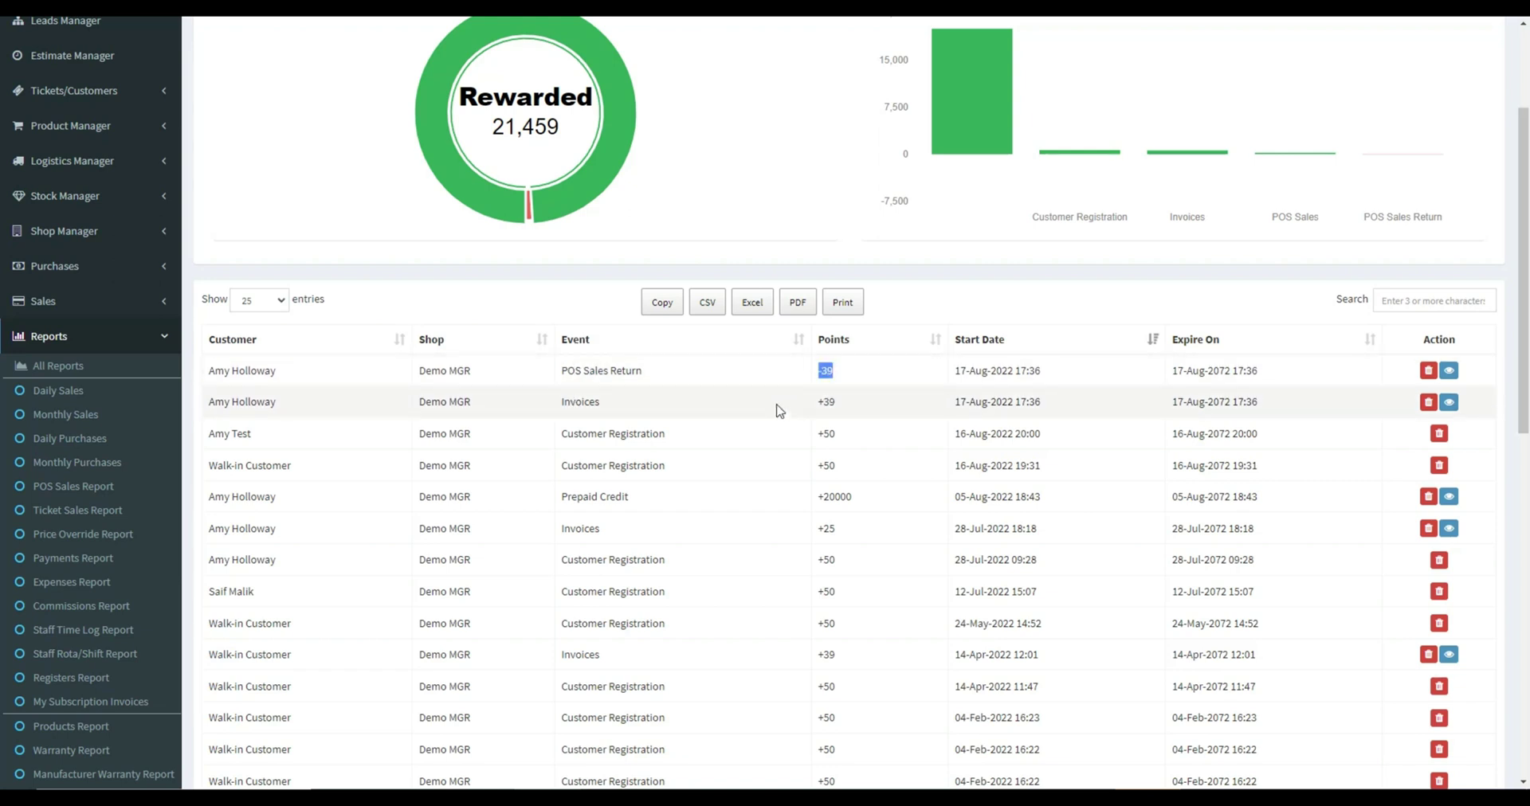
{"action": "left_click_drag", "start_coordinate": [561, 371], "coordinate": [754, 376]}
{"action": "left_click_drag", "start_coordinate": [846, 378], "coordinate": [823, 376]}
{"action": "left_click", "coordinate": [849, 425]}
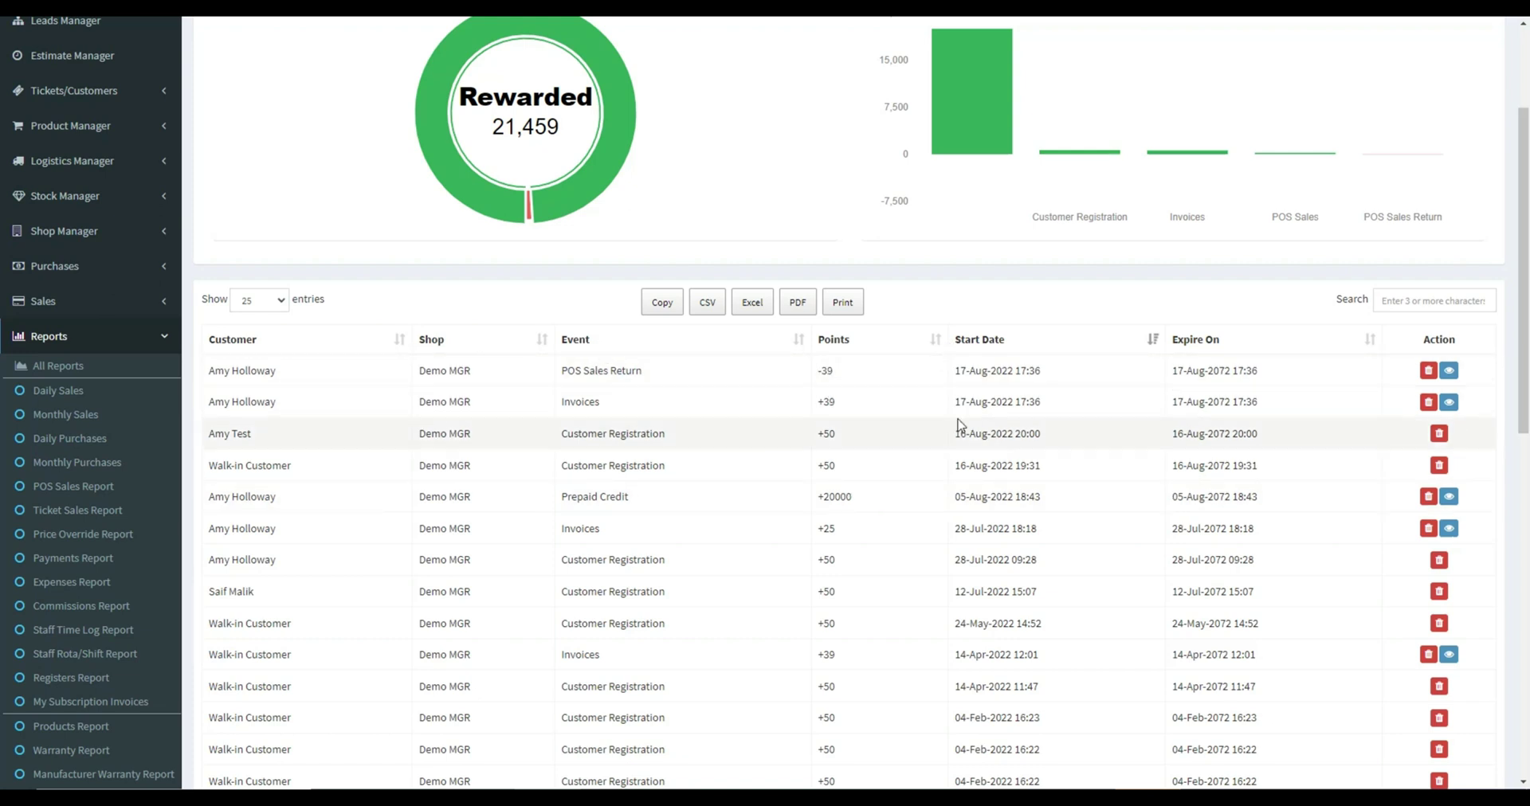
{"action": "triple_click", "coordinate": [985, 368]}
{"action": "left_click", "coordinate": [1182, 371]}
{"action": "triple_click", "coordinate": [1183, 370]}
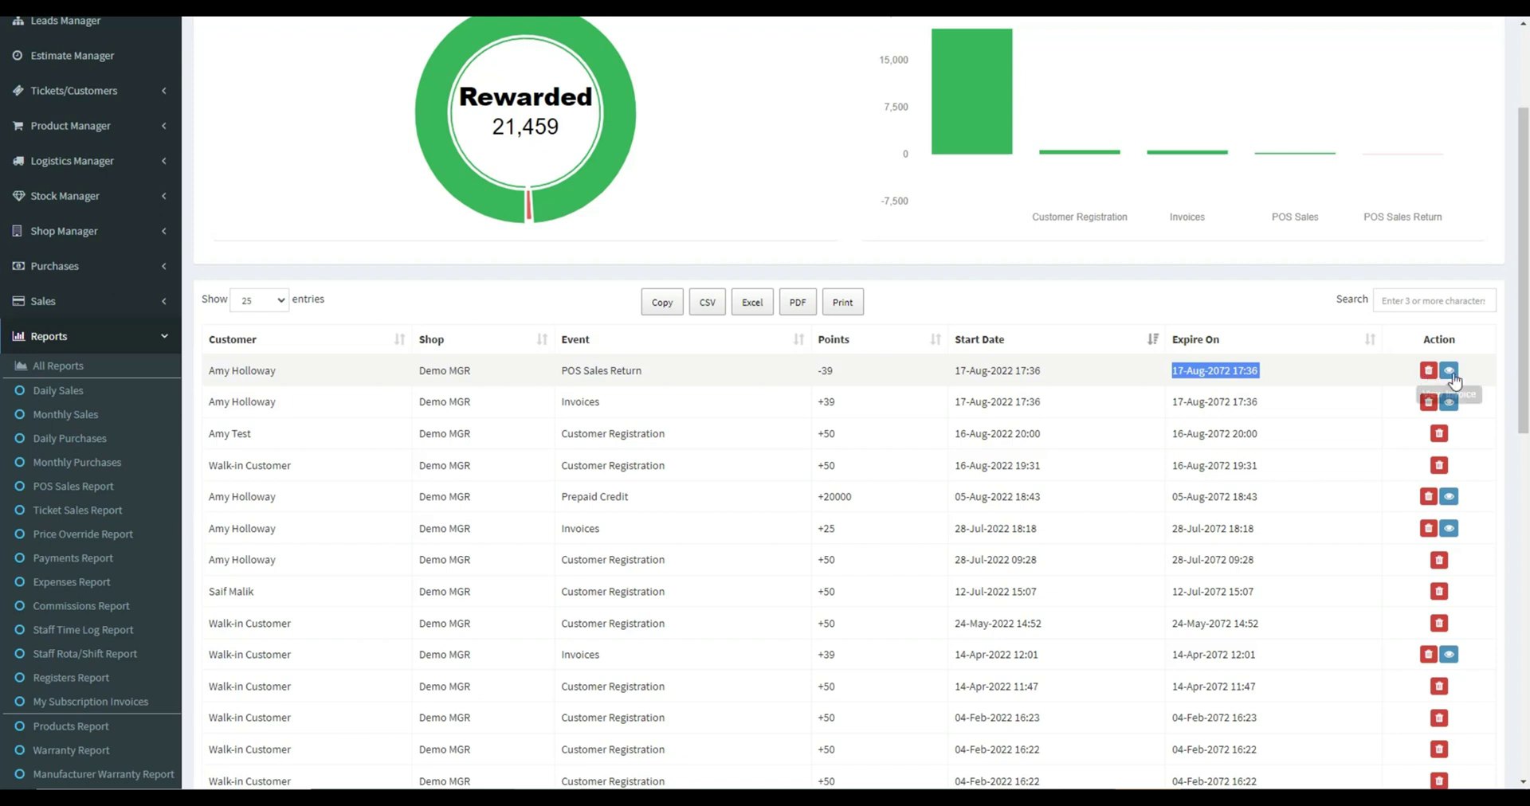
{"action": "scroll", "coordinate": [1014, 475], "scroll_direction": "down", "scroll_amount": 10}
{"action": "scroll", "coordinate": [516, 88], "scroll_direction": "up", "scroll_amount": 10}
{"action": "scroll", "coordinate": [516, 88], "scroll_direction": "up", "scroll_amount": 3}
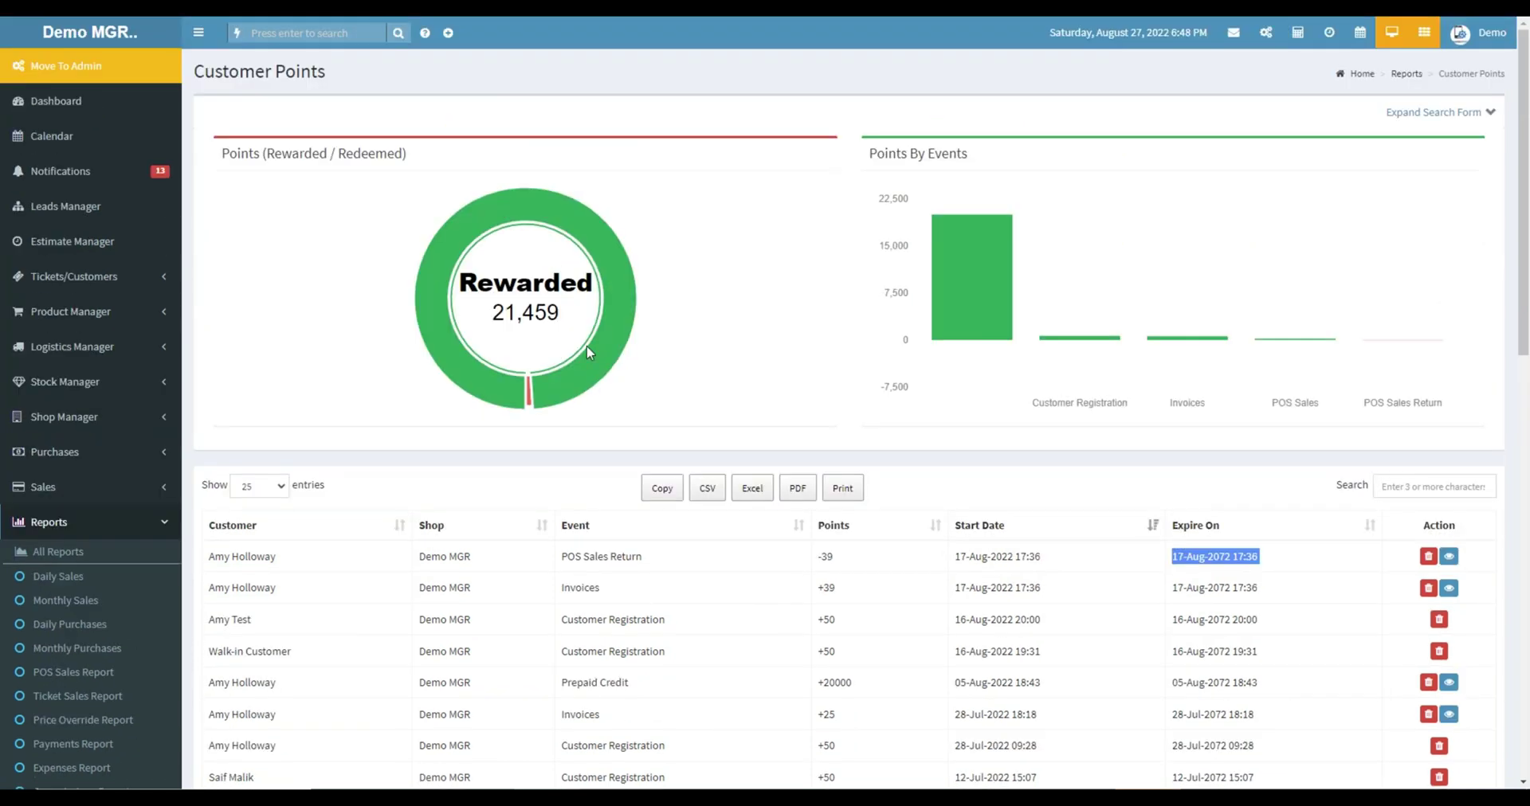
{"action": "mouse_move", "coordinate": [1089, 346]}
{"action": "mouse_move", "coordinate": [1279, 344]}
{"action": "left_click", "coordinate": [531, 403]}
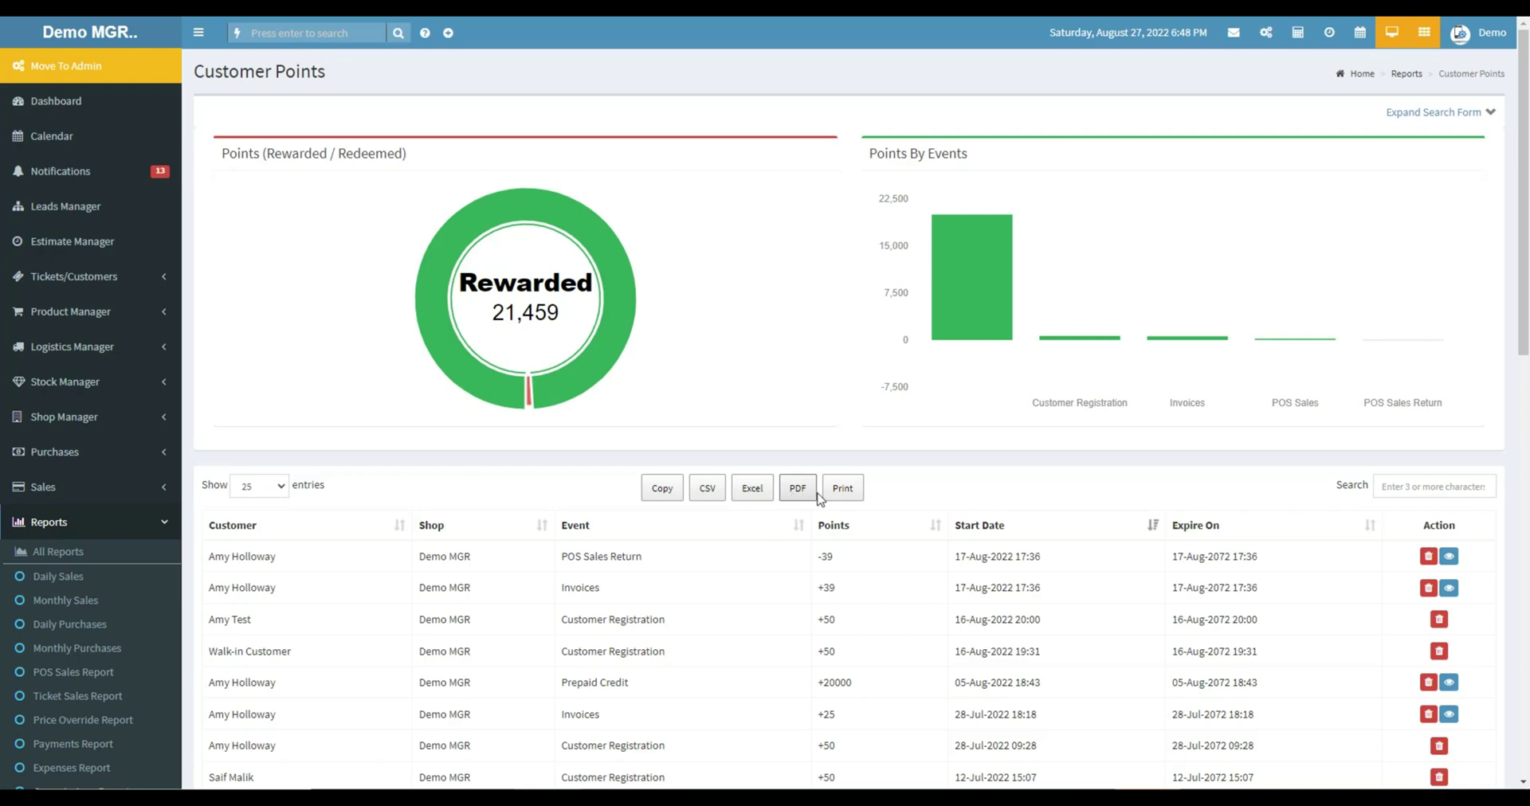
{"action": "left_click", "coordinate": [842, 489]}
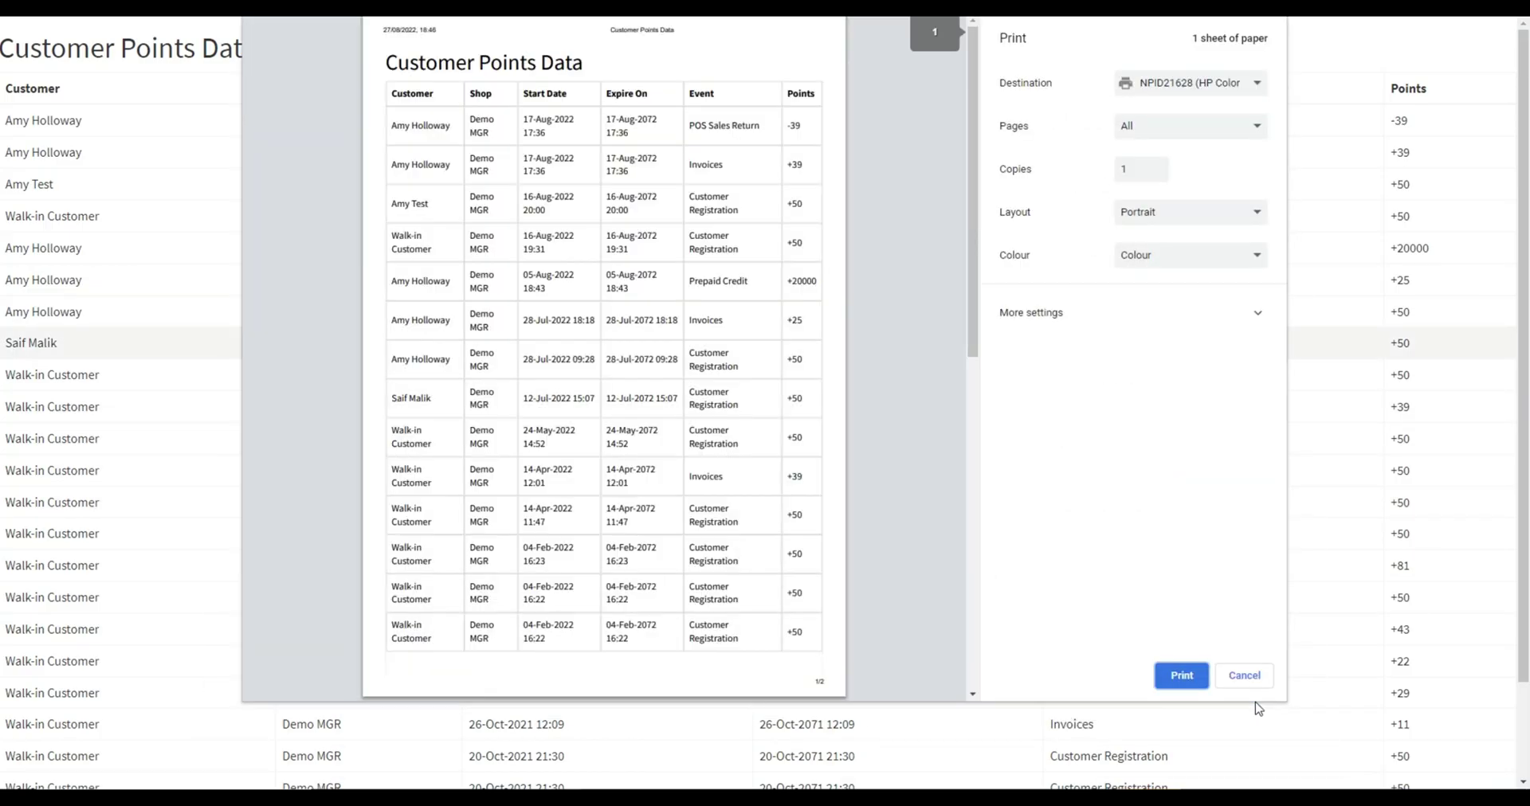
{"action": "left_click", "coordinate": [1241, 677]}
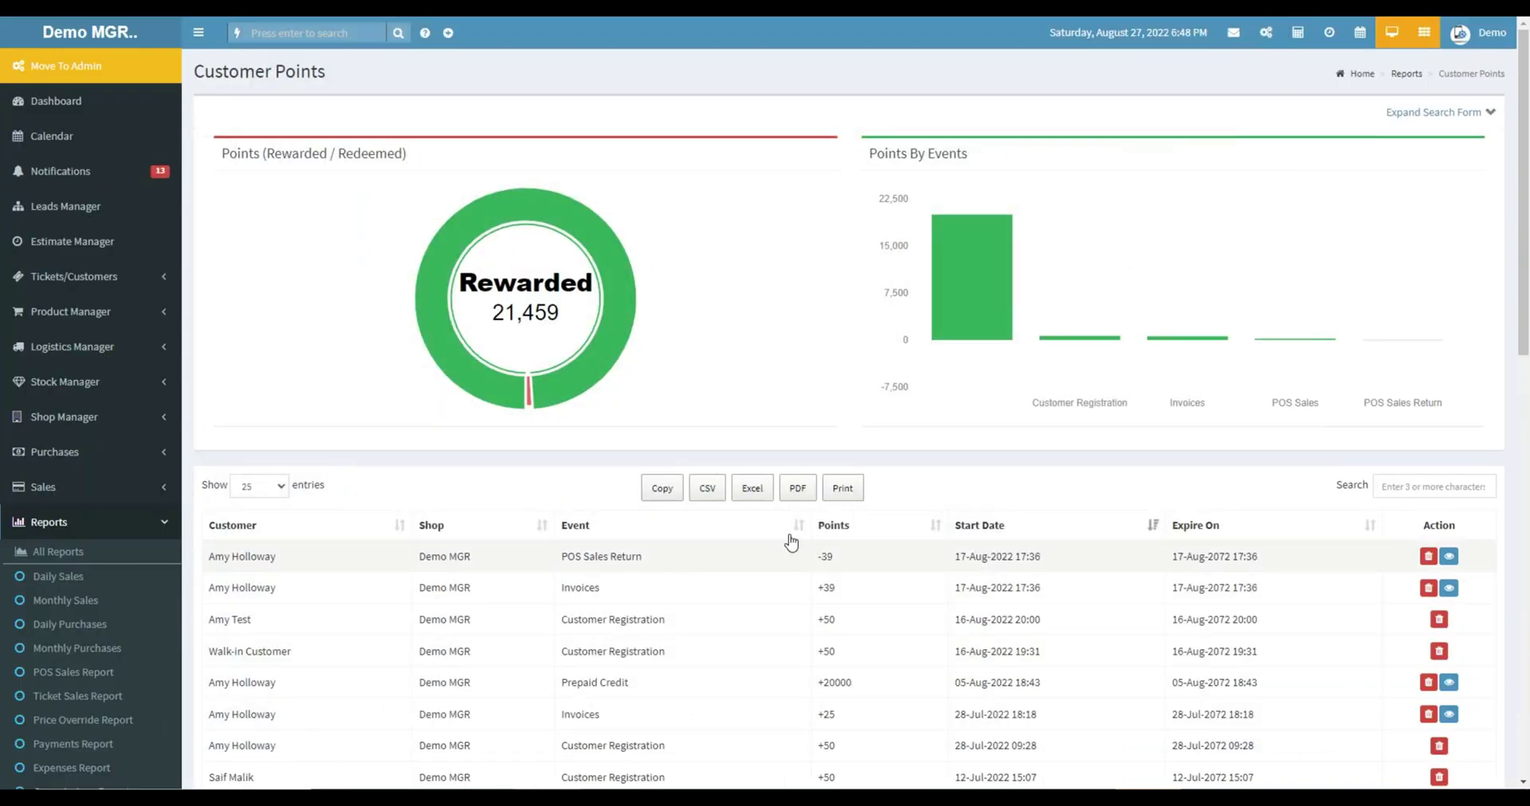
{"action": "scroll", "coordinate": [790, 540], "scroll_direction": "down", "scroll_amount": 2}
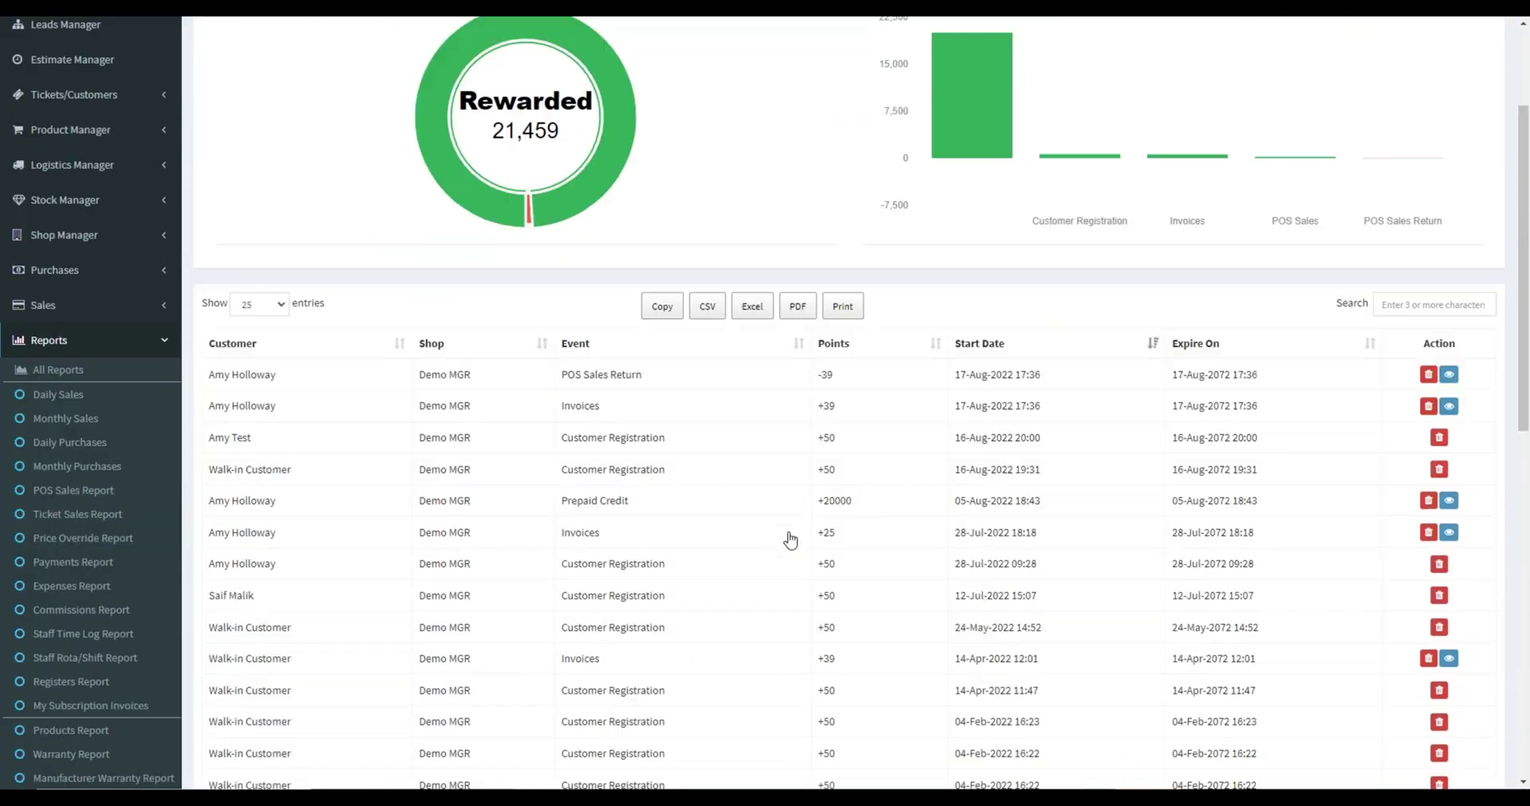
{"action": "scroll", "coordinate": [788, 538], "scroll_direction": "up", "scroll_amount": 2}
{"action": "scroll", "coordinate": [788, 537], "scroll_direction": "down", "scroll_amount": 3}
{"action": "scroll", "coordinate": [789, 538], "scroll_direction": "down", "scroll_amount": 7}
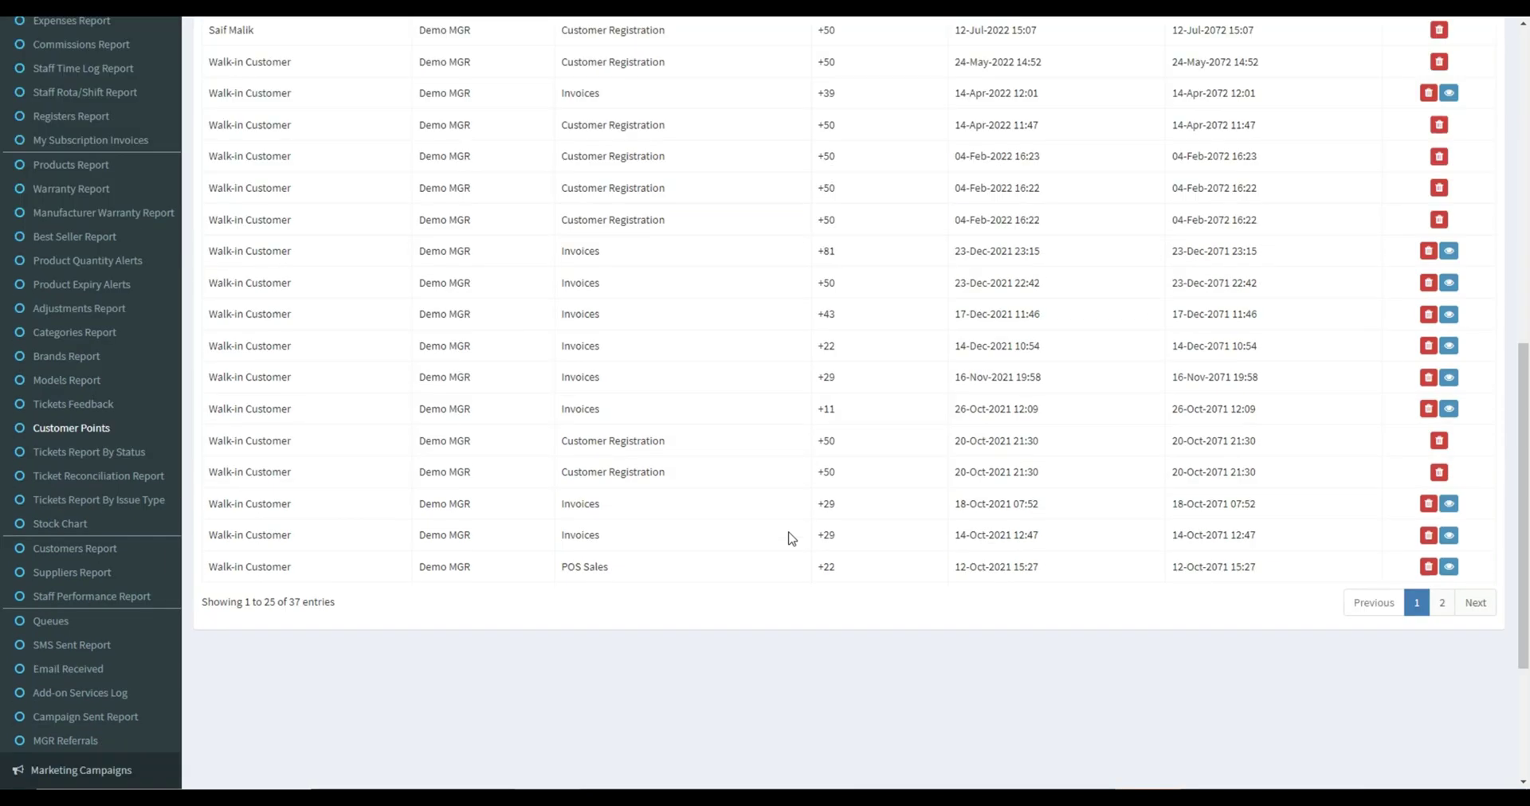
{"action": "scroll", "coordinate": [789, 539], "scroll_direction": "up", "scroll_amount": 6}
{"action": "scroll", "coordinate": [790, 538], "scroll_direction": "up", "scroll_amount": 5}
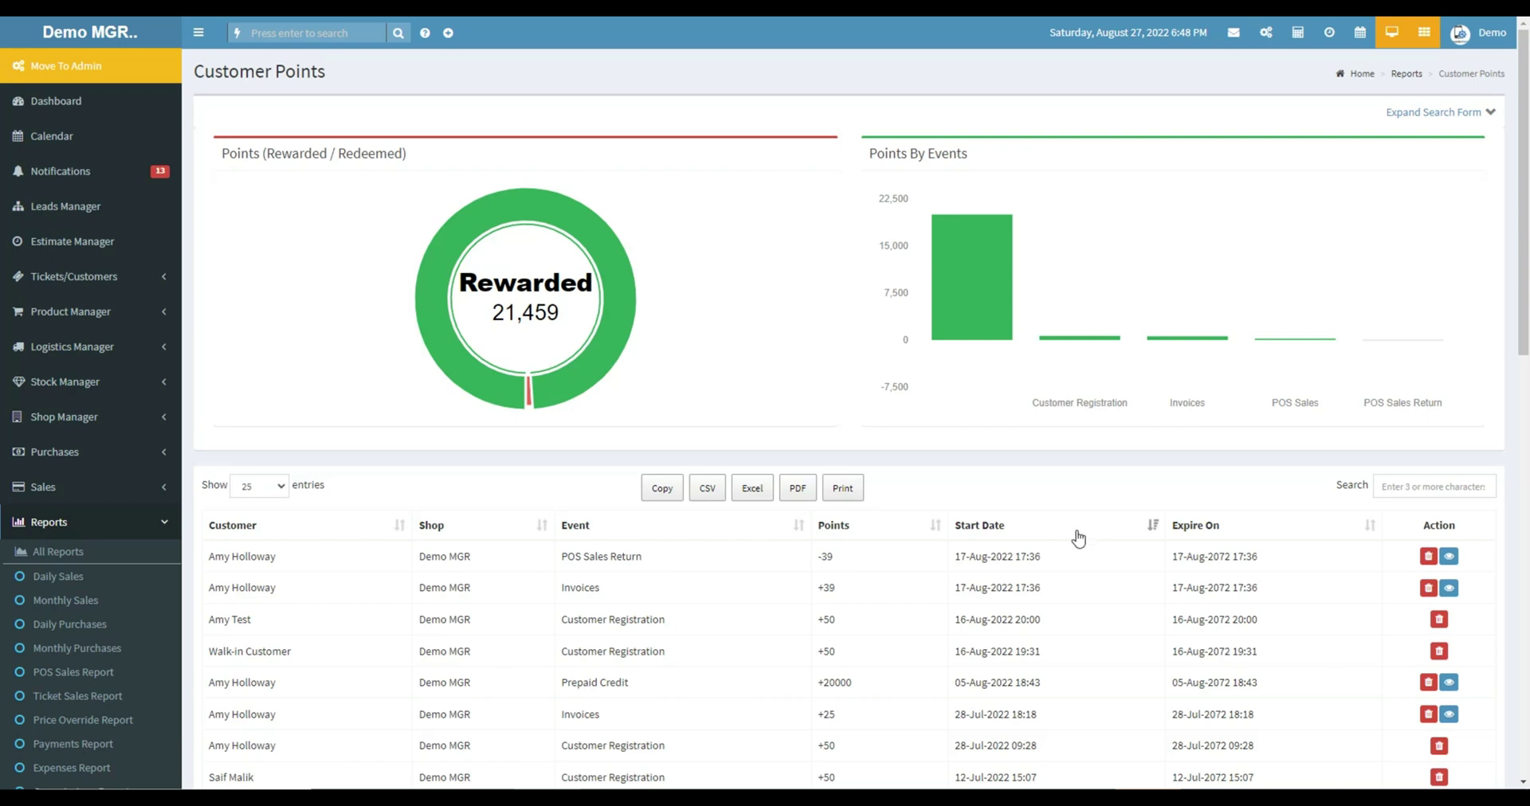
{"action": "left_click", "coordinate": [284, 487]}
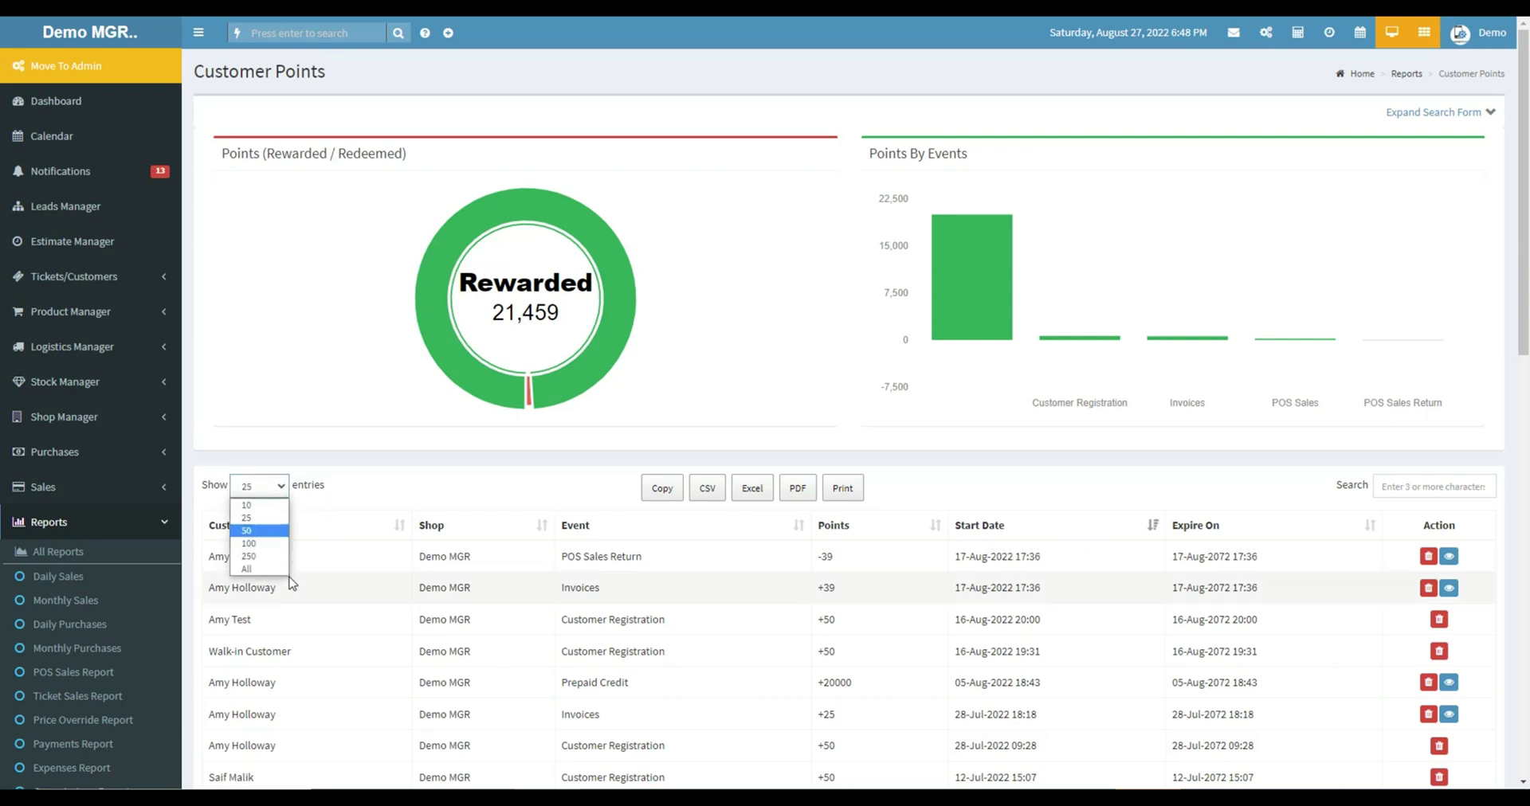
{"action": "left_click", "coordinate": [475, 510]}
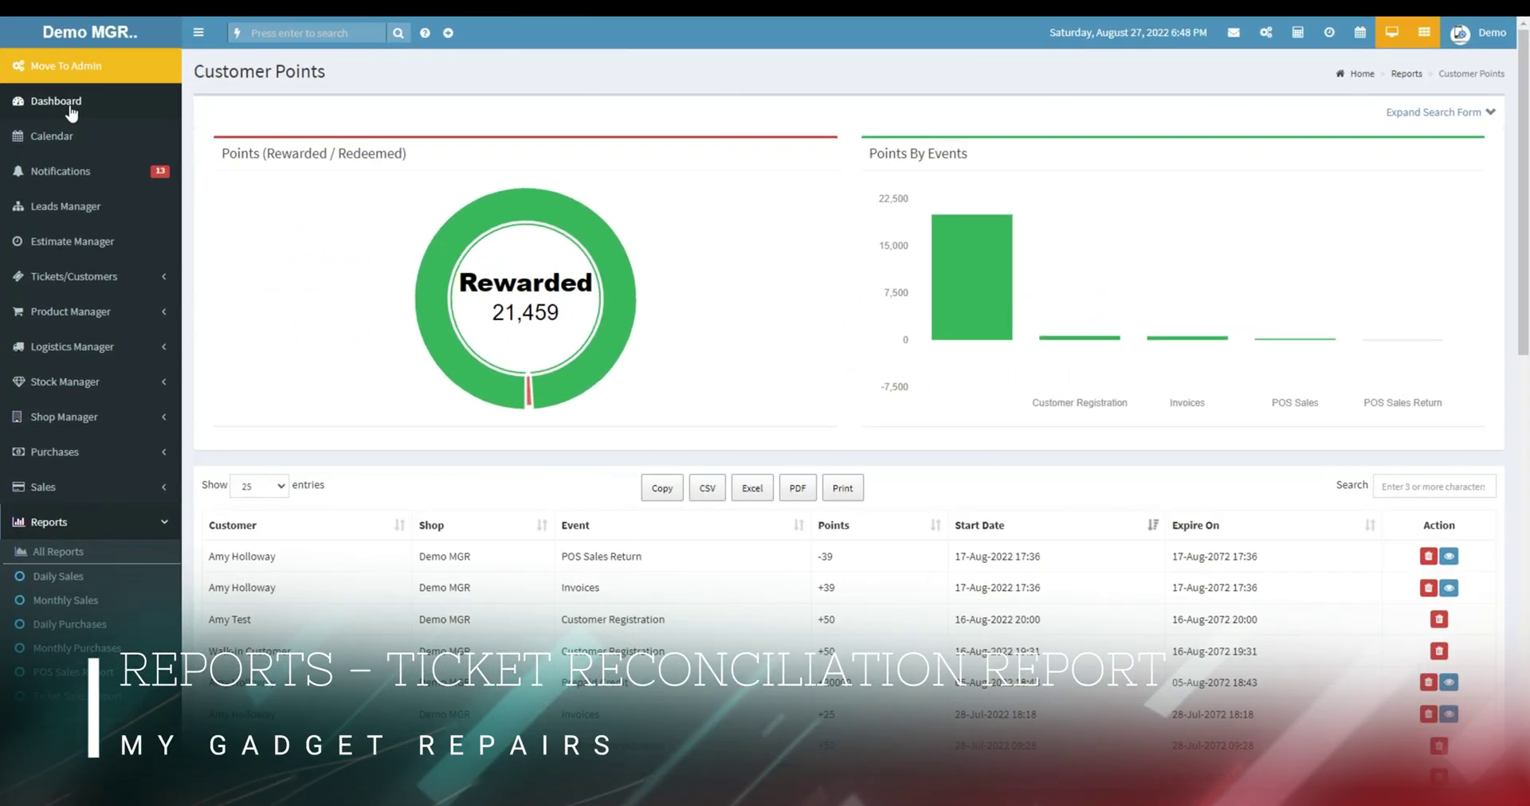
From the Dashboard, open the Ticket Reconciliation Report listing 14 tickets totalling £247.93
{"action": "left_click", "coordinate": [117, 154]}
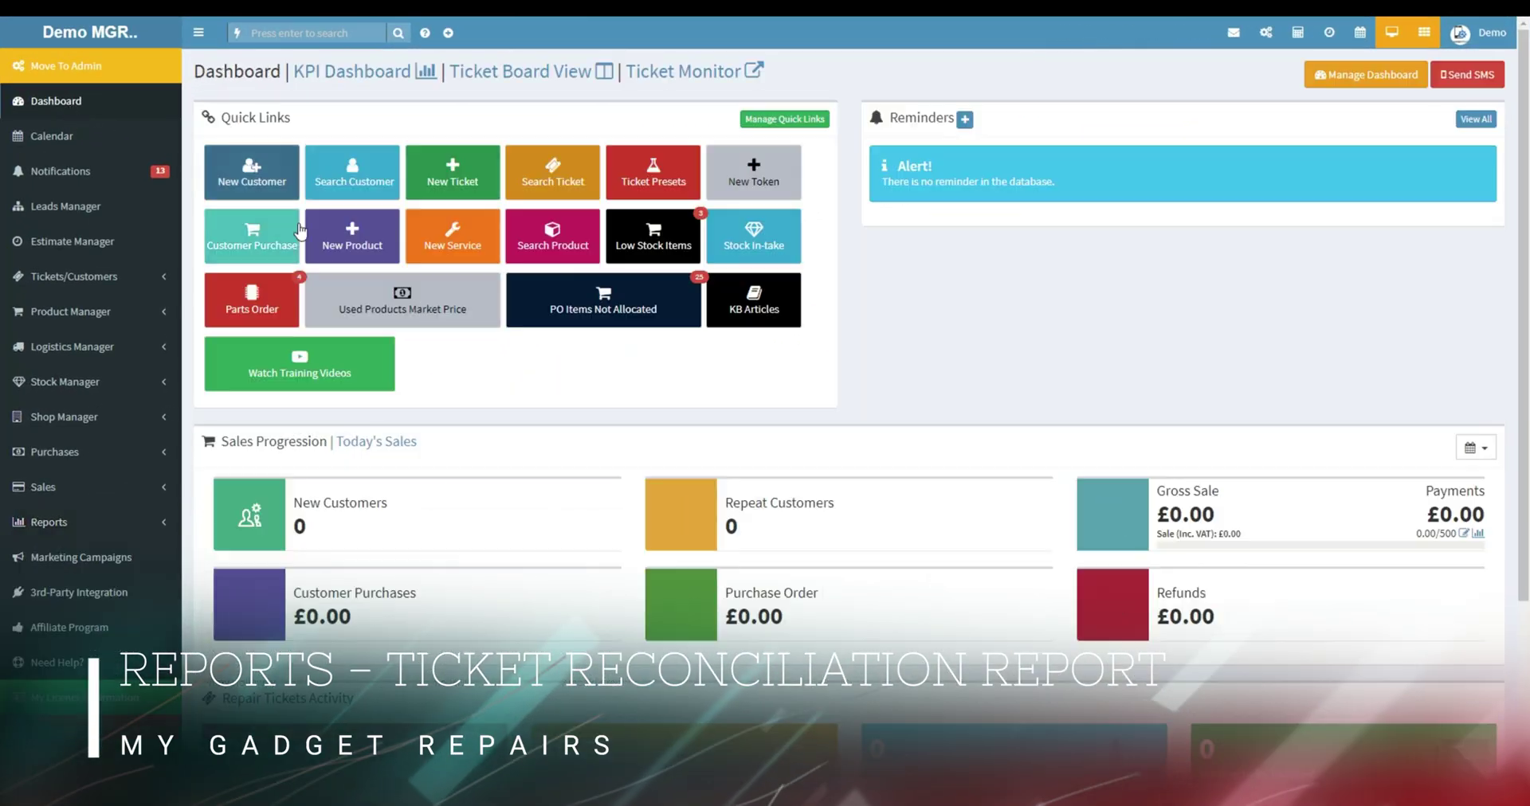
{"action": "left_click", "coordinate": [85, 526]}
{"action": "scroll", "coordinate": [86, 532], "scroll_direction": "down", "scroll_amount": 7}
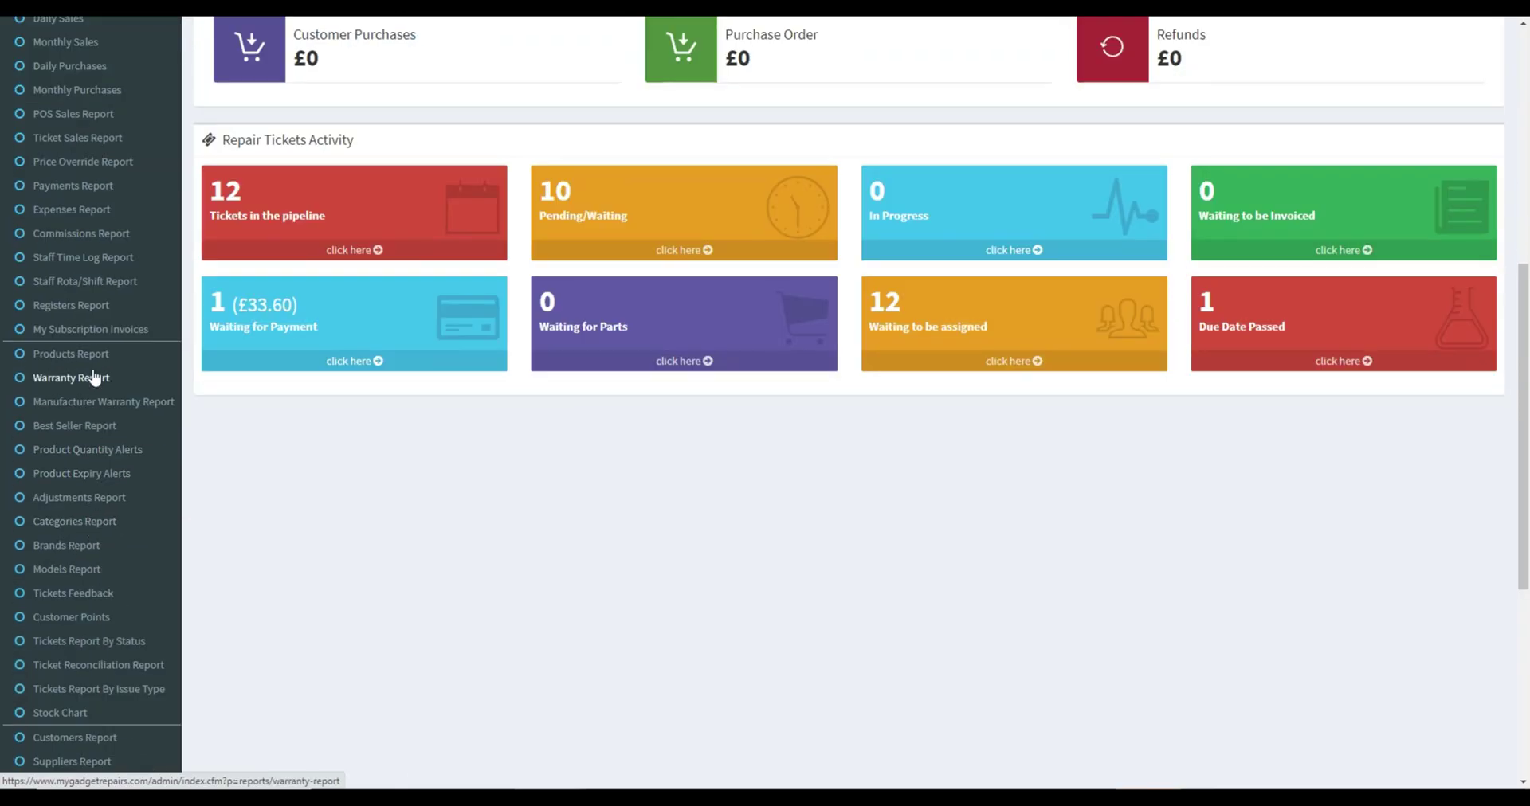
{"action": "left_click", "coordinate": [121, 664]}
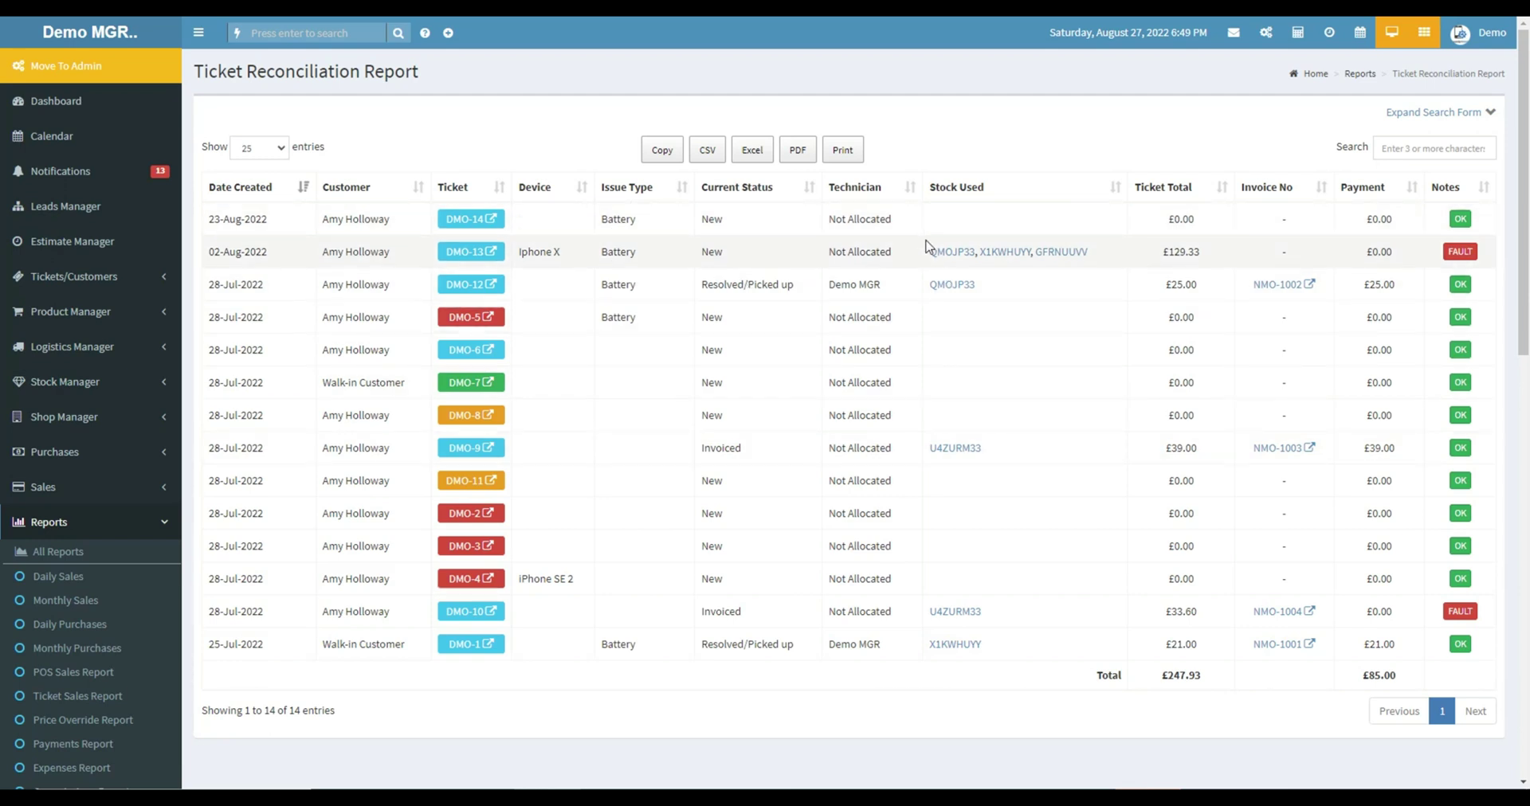
Review the DMO-13 stock codes, then expand the search filters, check the date range, and collapse them
{"action": "left_click_drag", "start_coordinate": [926, 245], "coordinate": [964, 300]}
{"action": "left_click", "coordinate": [967, 229]}
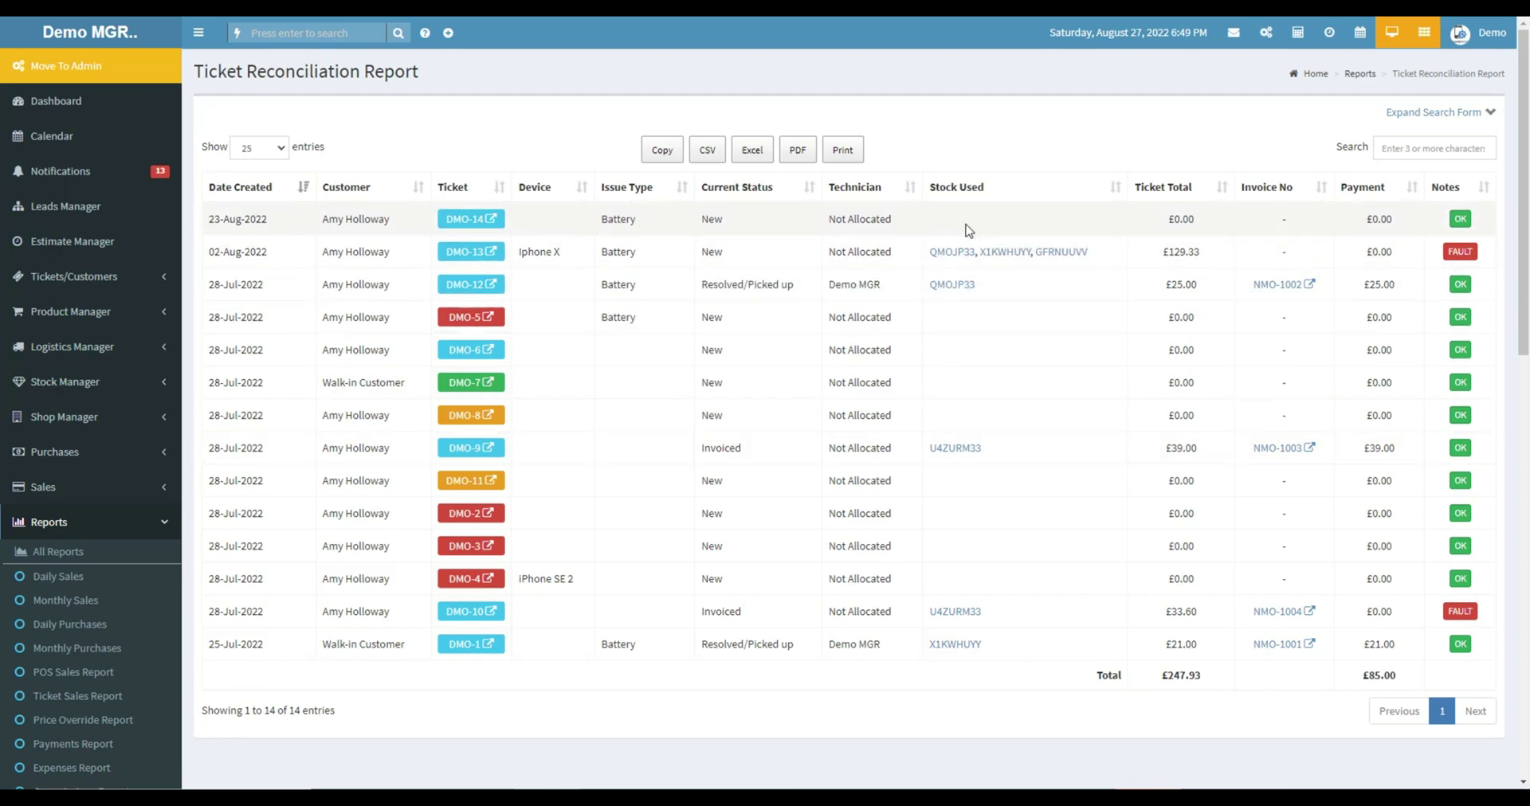
{"action": "left_click", "coordinate": [1427, 113]}
{"action": "left_click_drag", "start_coordinate": [232, 157], "coordinate": [704, 267]}
{"action": "left_click_drag", "start_coordinate": [867, 271], "coordinate": [993, 284]}
{"action": "left_click", "coordinate": [980, 288]}
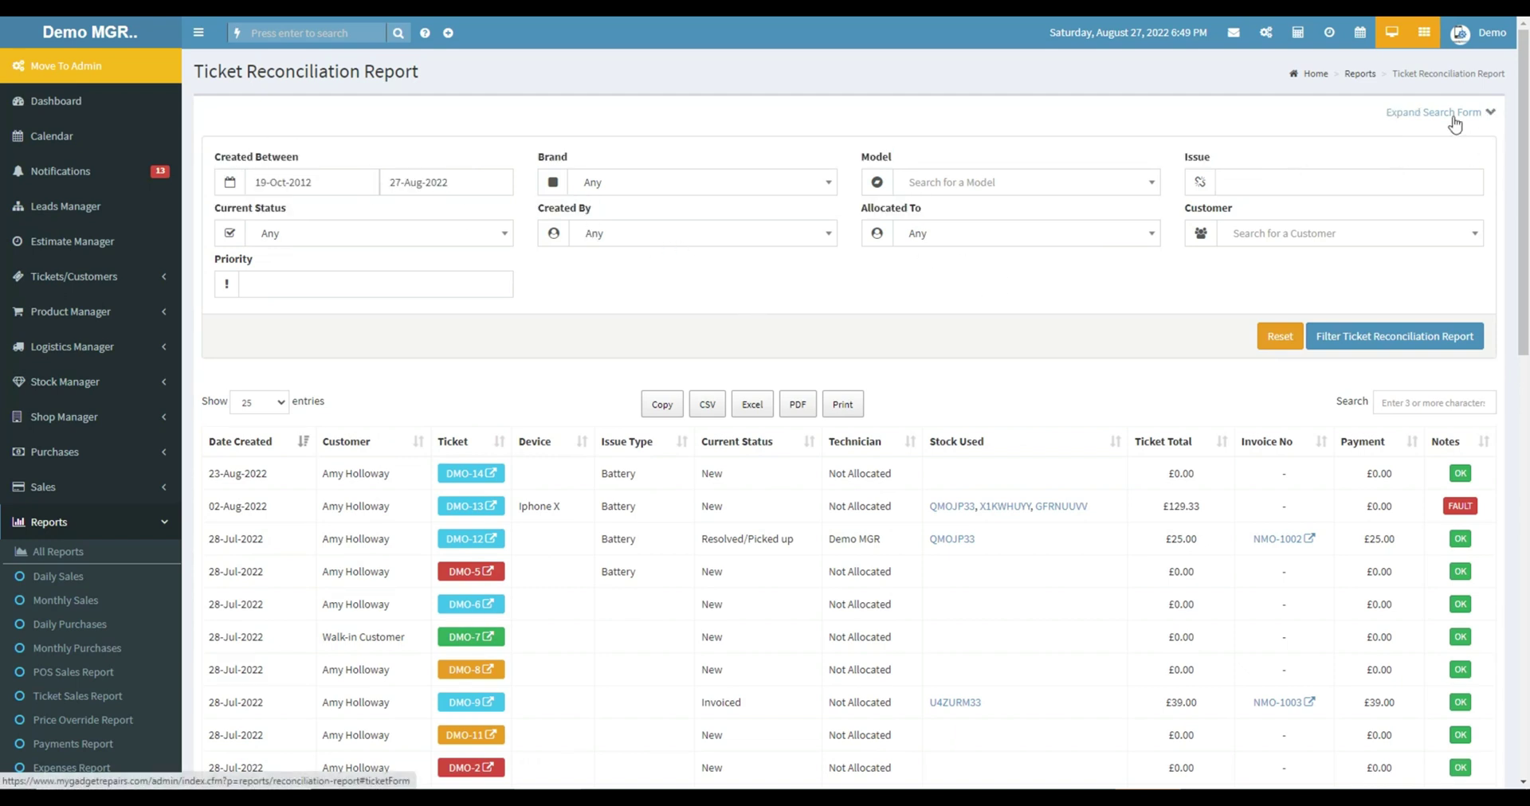
{"action": "left_click", "coordinate": [1489, 112]}
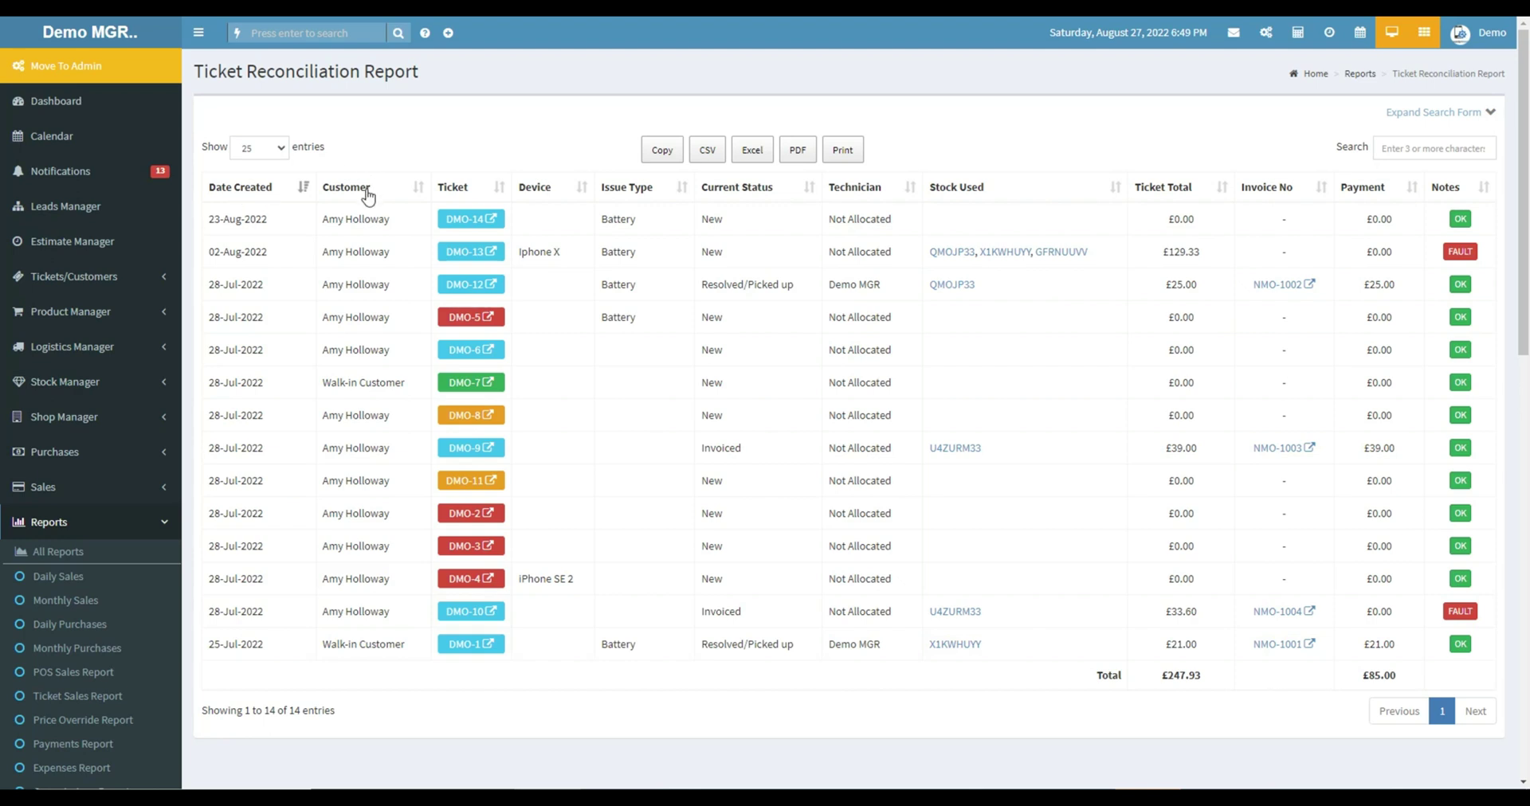
Open ticket DMO-14 from the report's first row
{"action": "double_click", "coordinate": [348, 222]}
{"action": "left_click", "coordinate": [348, 225]}
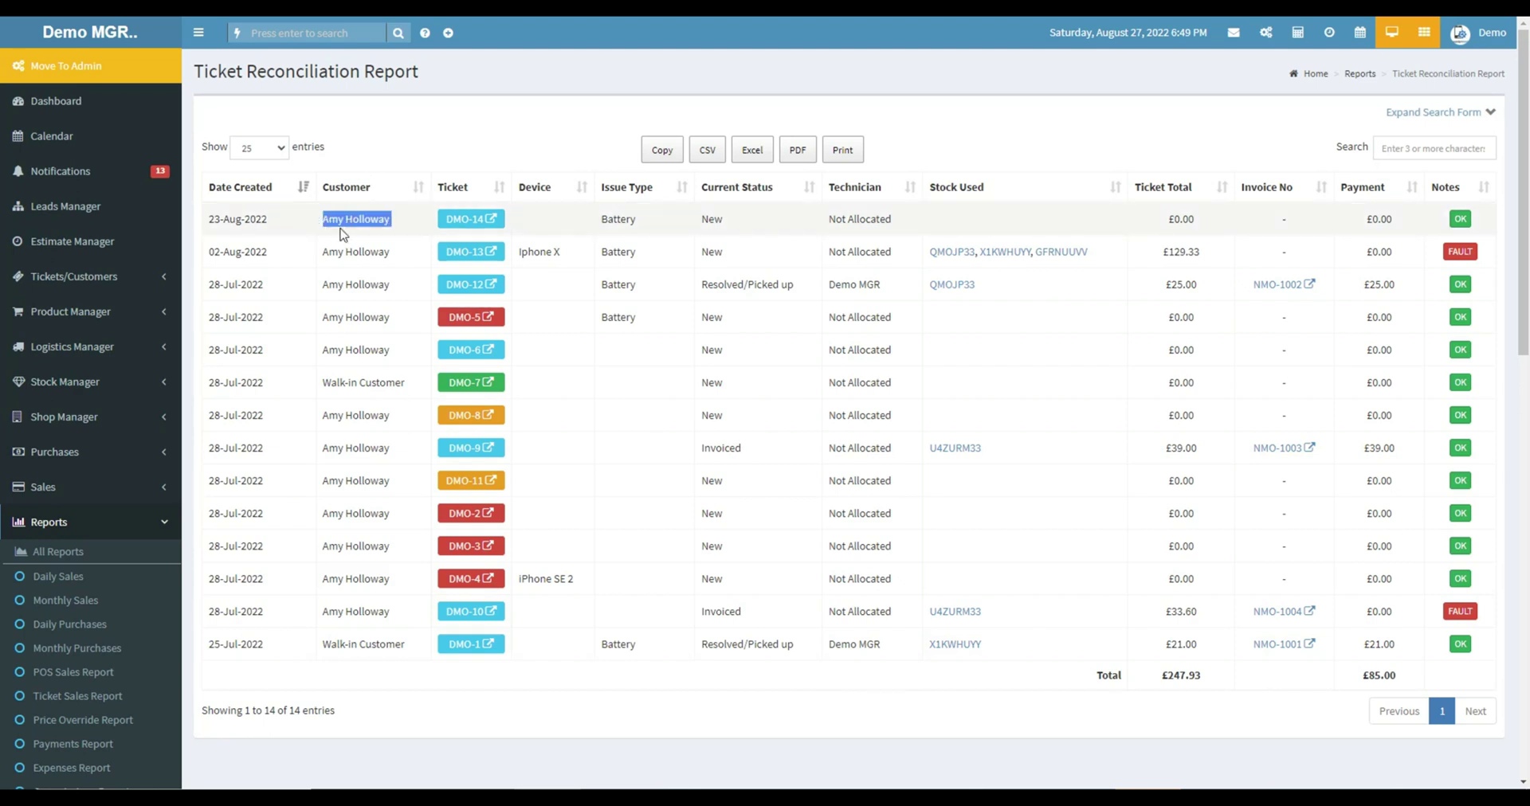
{"action": "left_click", "coordinate": [453, 218]}
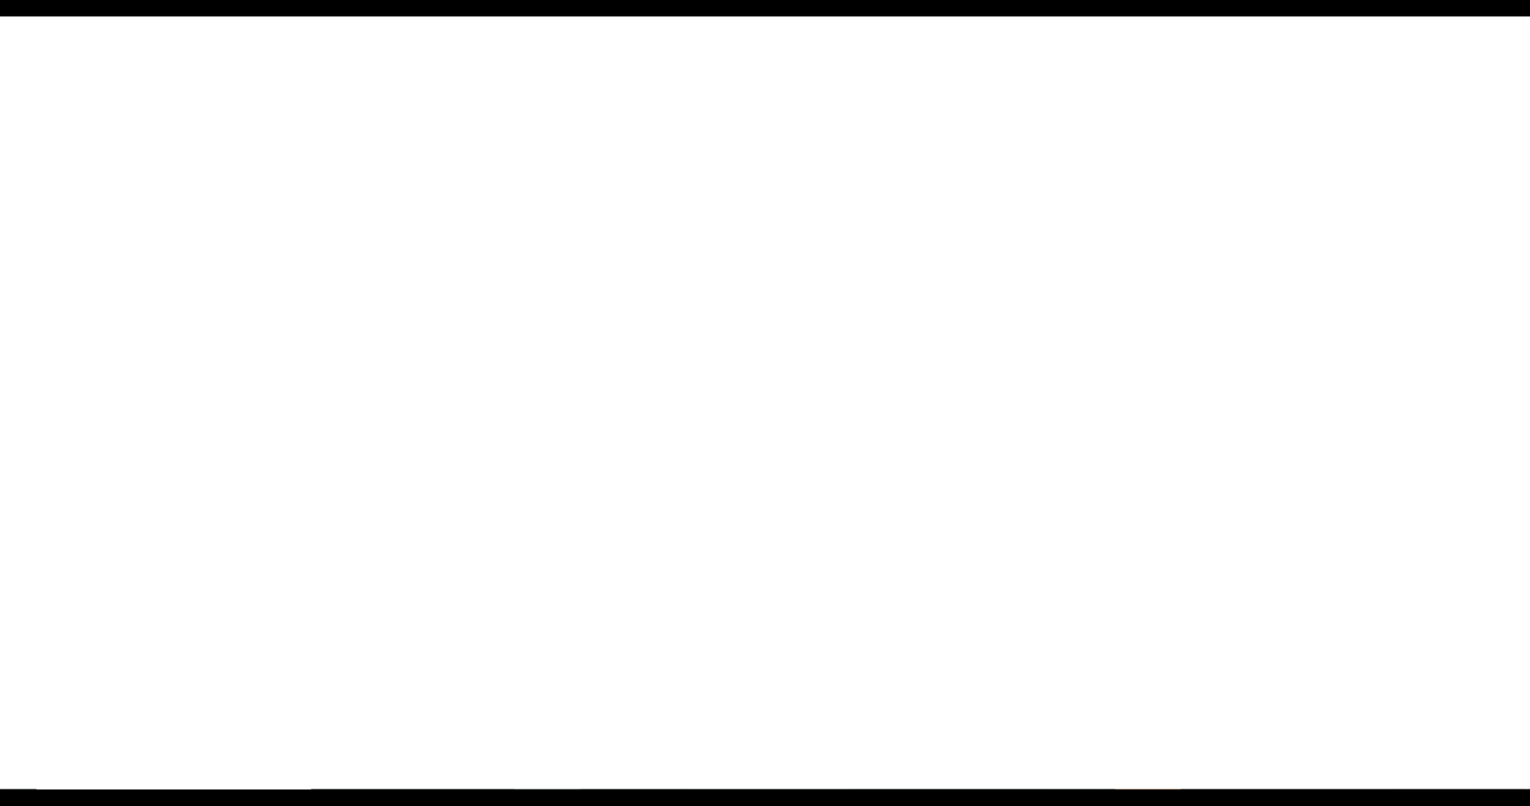
Close ticket DMO-14 with Ctrl+W and check the first ticket's New status and Not Allocated technician
{"action": "key", "text": "ctrl+w"}
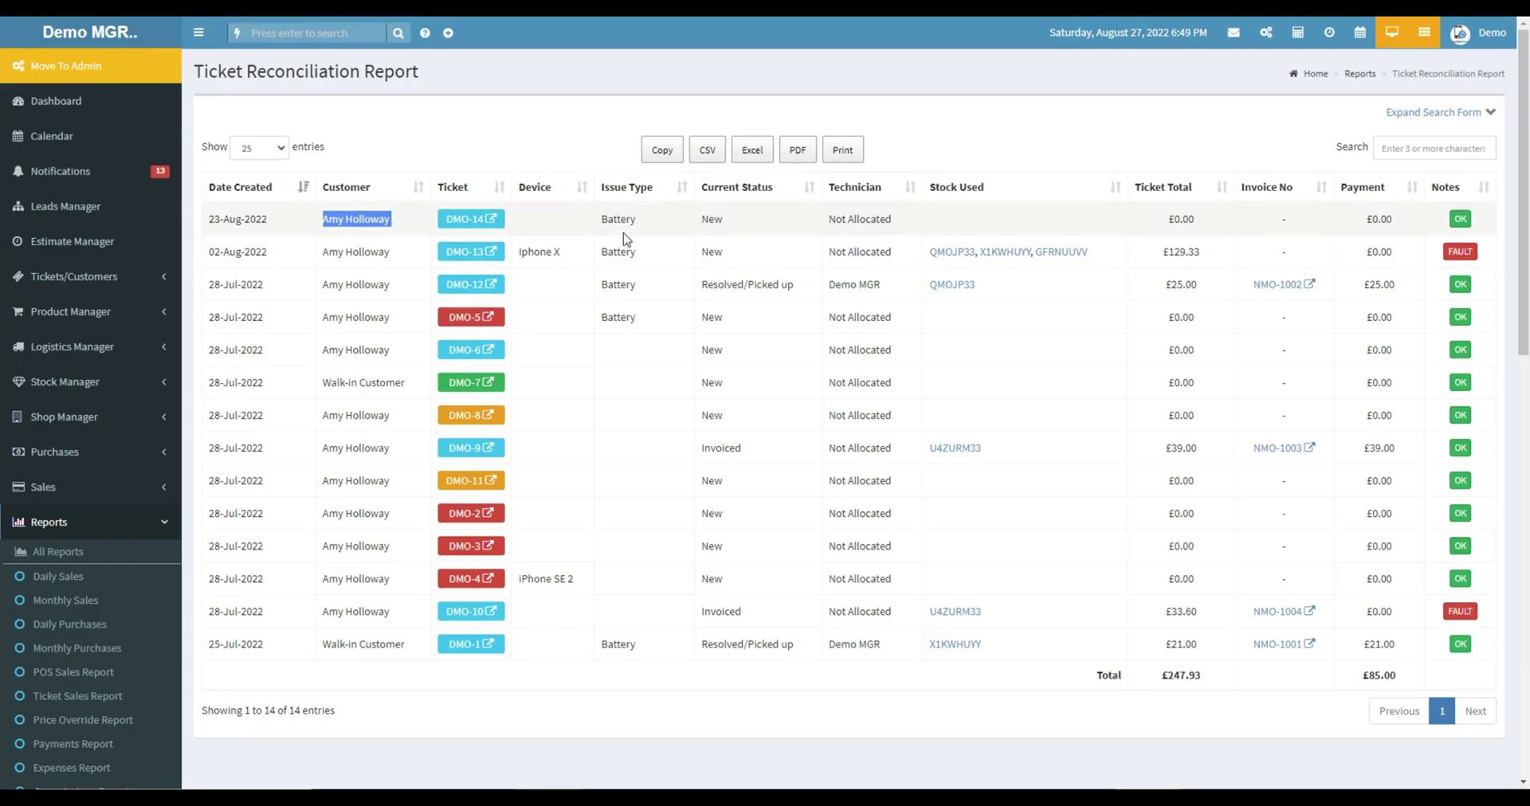
{"action": "double_click", "coordinate": [714, 223]}
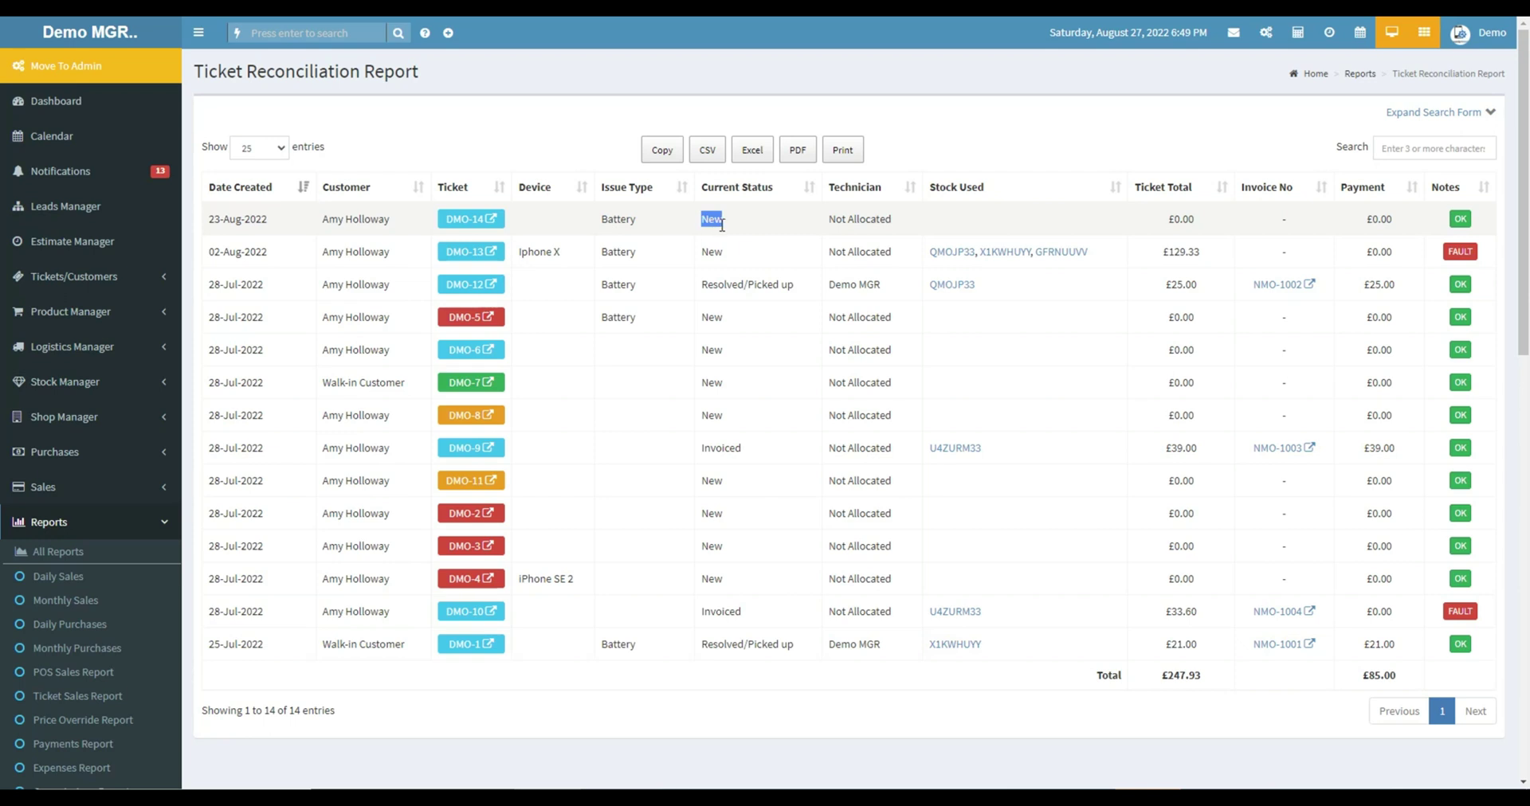
{"action": "triple_click", "coordinate": [834, 224]}
Review DMO-13's stock codes, £129.33 total, invoice NMO-1002 and the £0.00 payment
{"action": "left_click_drag", "start_coordinate": [926, 253], "coordinate": [1092, 255]}
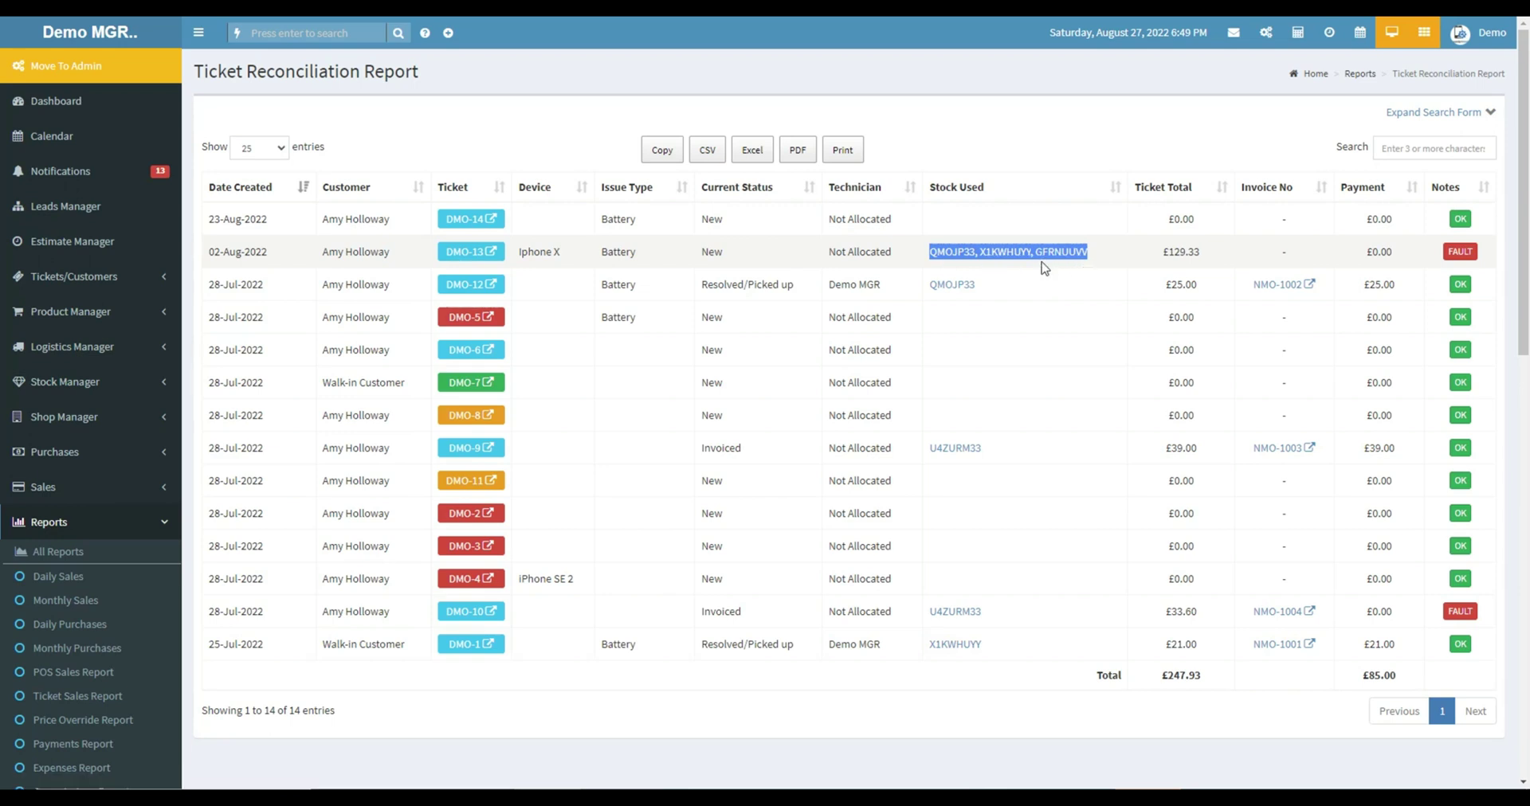
{"action": "left_click_drag", "start_coordinate": [1201, 252], "coordinate": [1160, 258]}
{"action": "left_click_drag", "start_coordinate": [1248, 284], "coordinate": [1303, 287]}
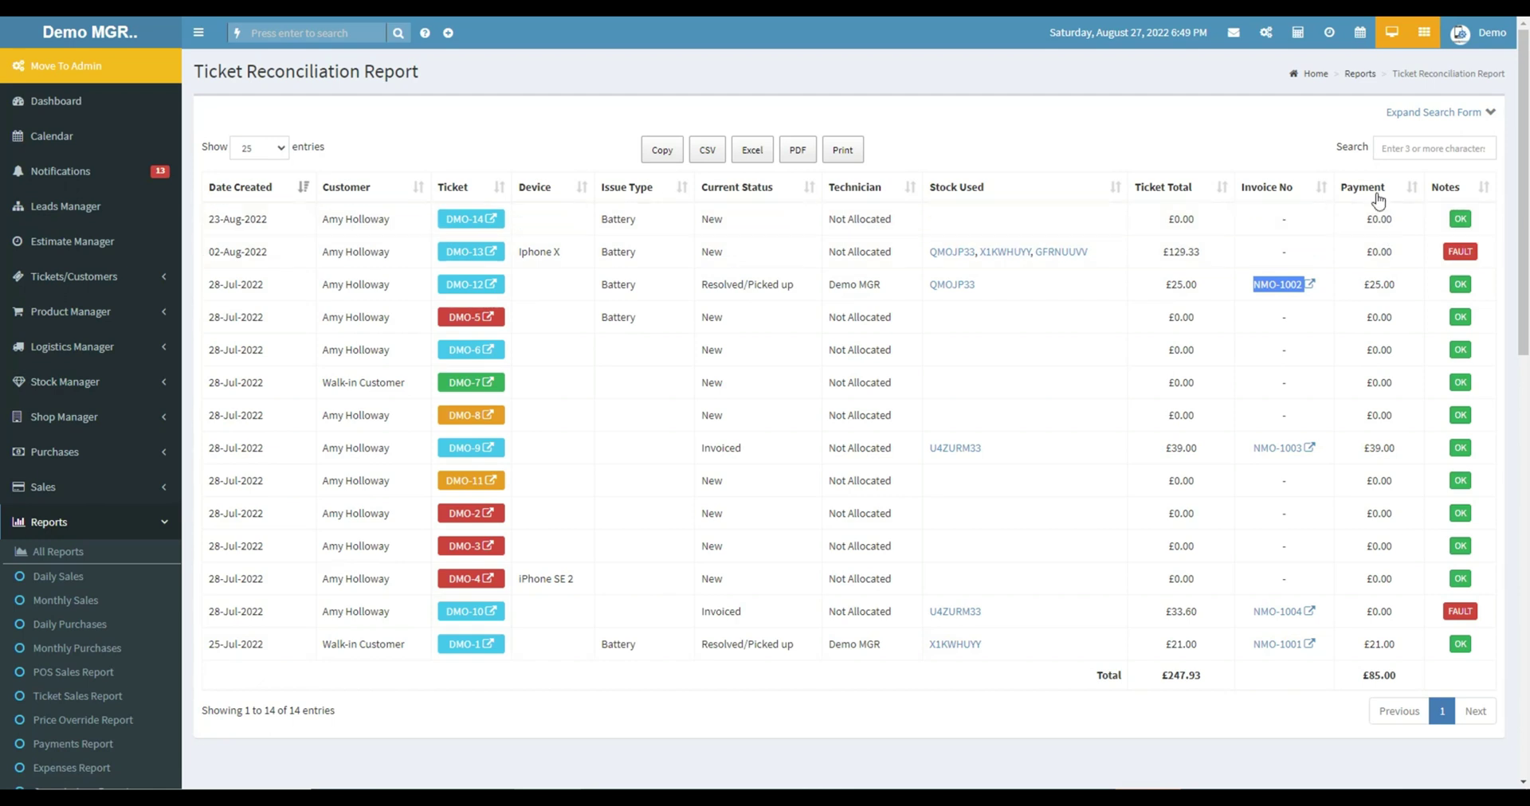
{"action": "left_click_drag", "start_coordinate": [1367, 225], "coordinate": [1392, 229]}
{"action": "left_click", "coordinate": [841, 151]}
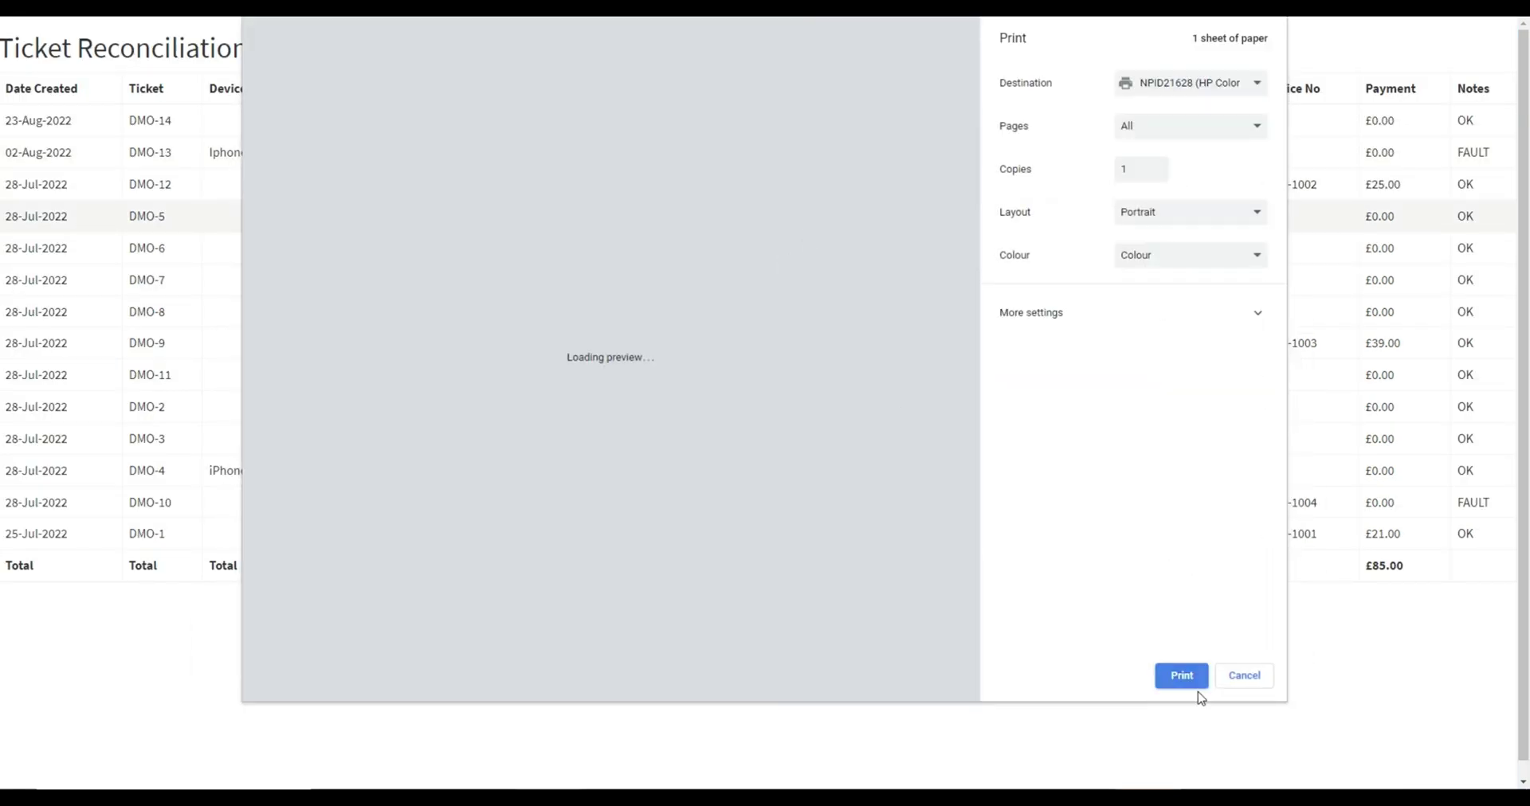
{"action": "left_click", "coordinate": [1243, 676]}
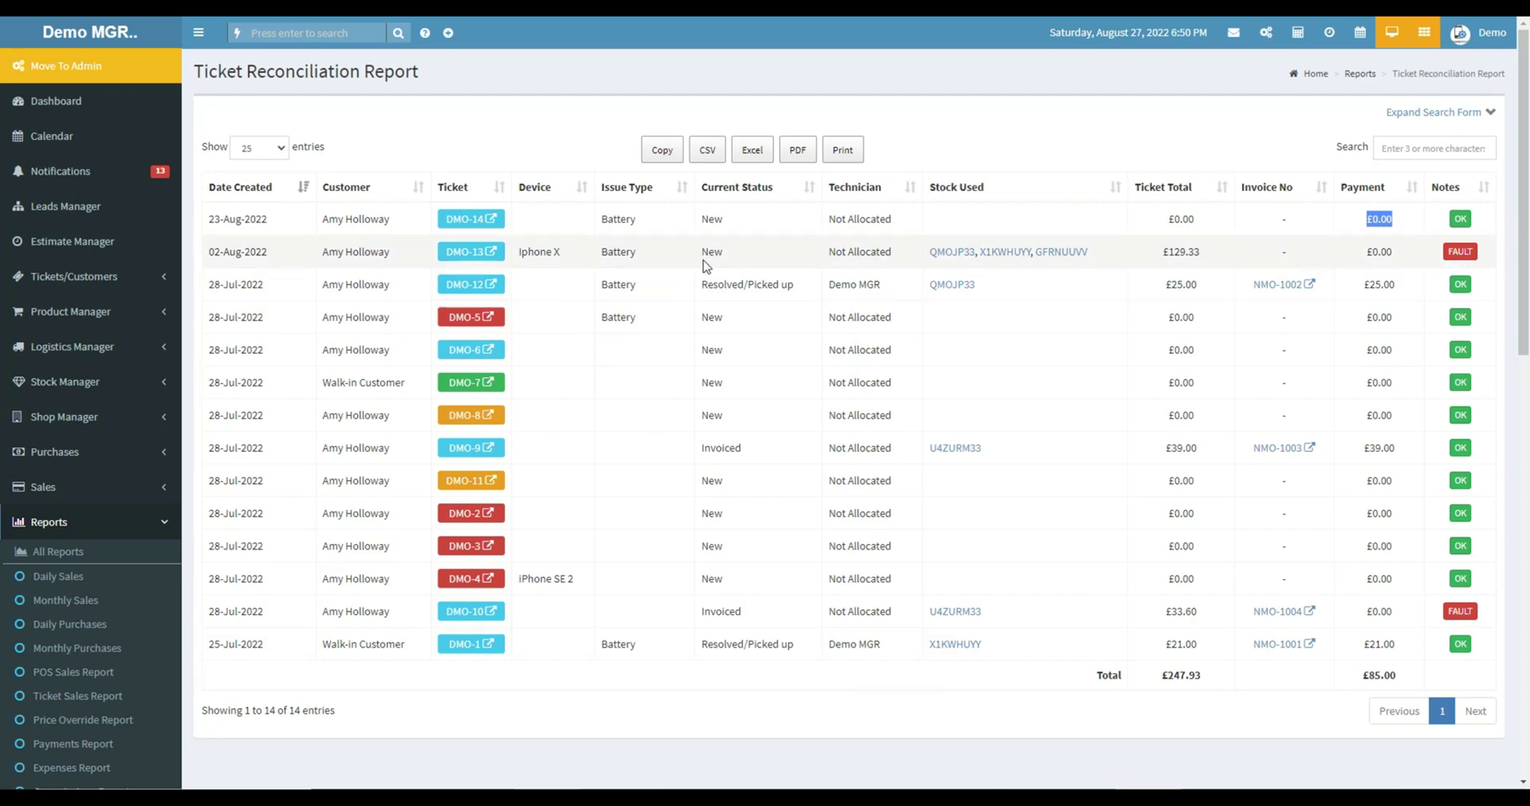
{"action": "left_click_drag", "start_coordinate": [1082, 677], "coordinate": [1406, 685]}
{"action": "left_click", "coordinate": [1223, 723]}
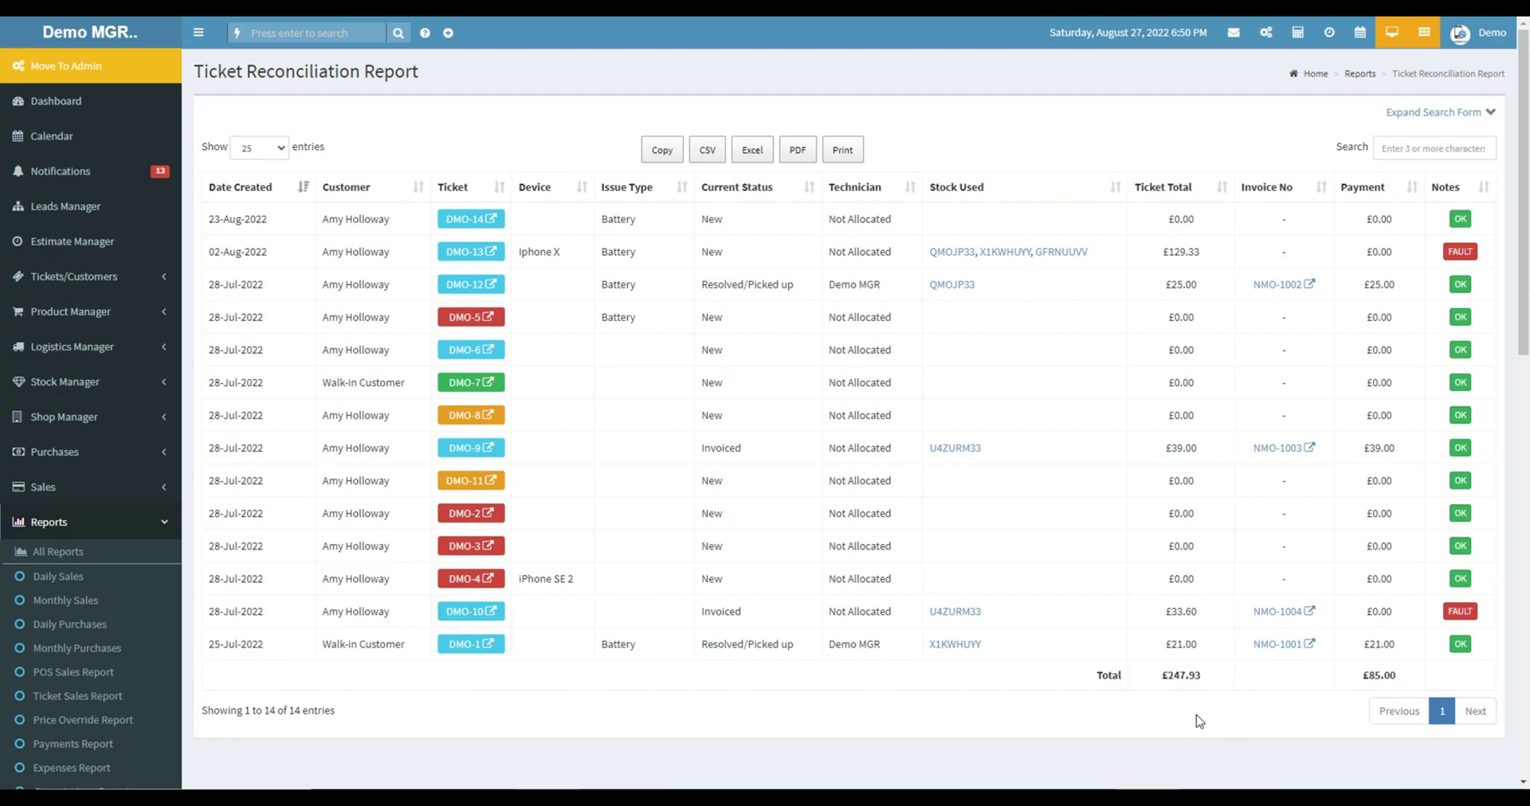
{"action": "left_click", "coordinate": [271, 153]}
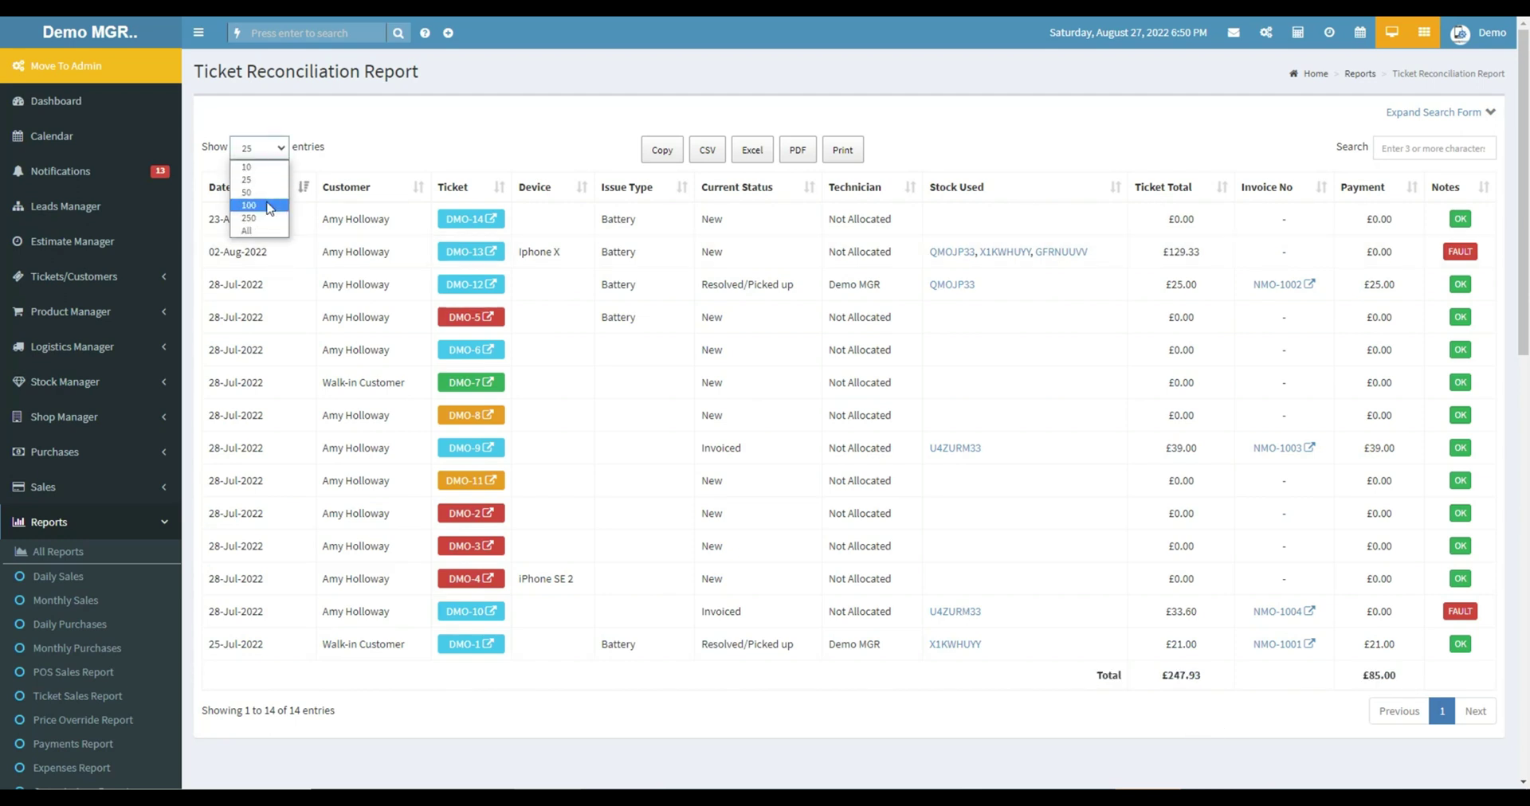
{"action": "left_click", "coordinate": [368, 147]}
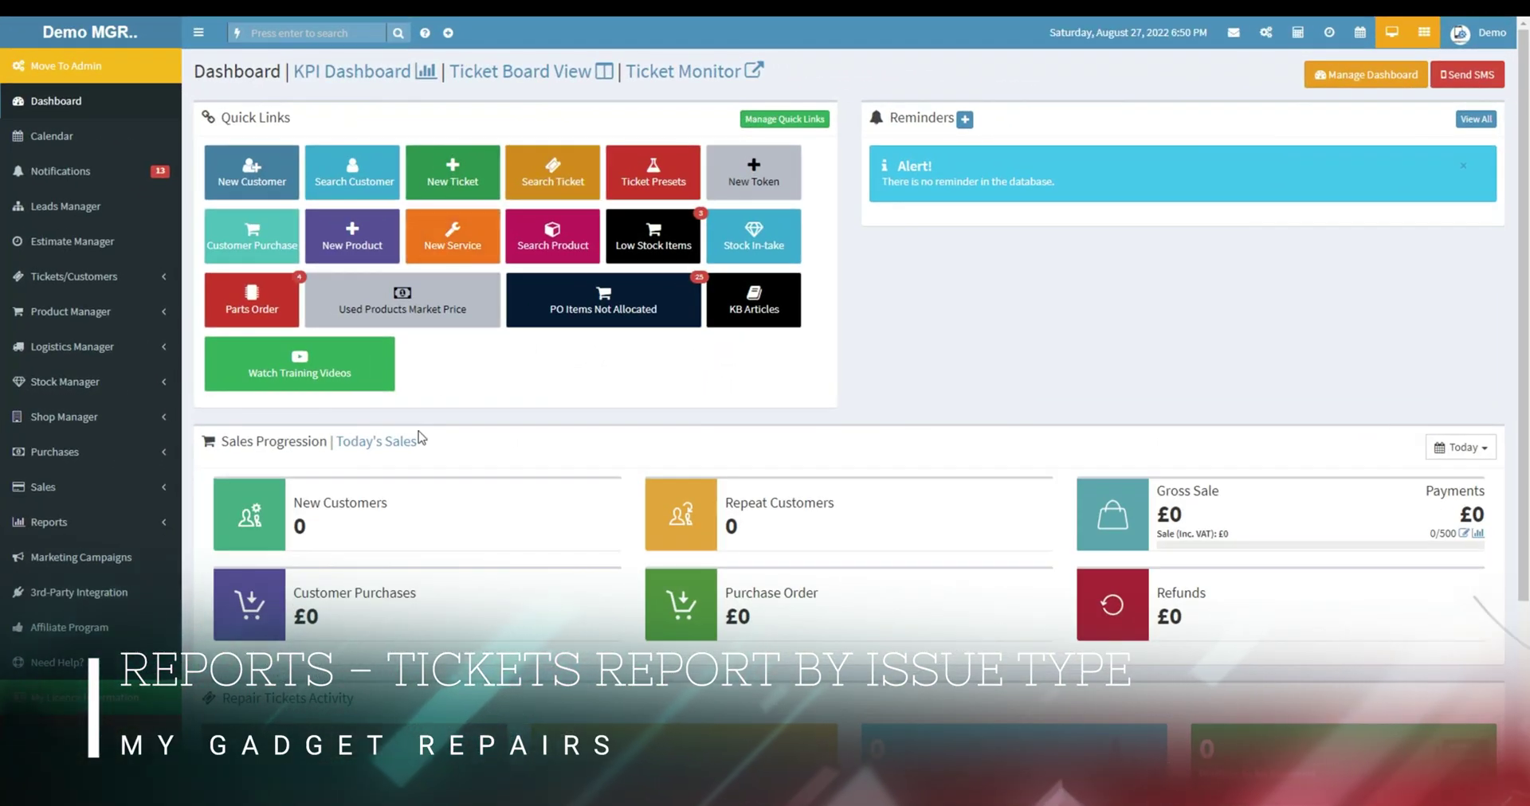
Expand Reports in the sidebar and open Tickets Report By Issue Type
{"action": "left_click", "coordinate": [86, 532]}
{"action": "scroll", "coordinate": [88, 538], "scroll_direction": "down", "scroll_amount": 10}
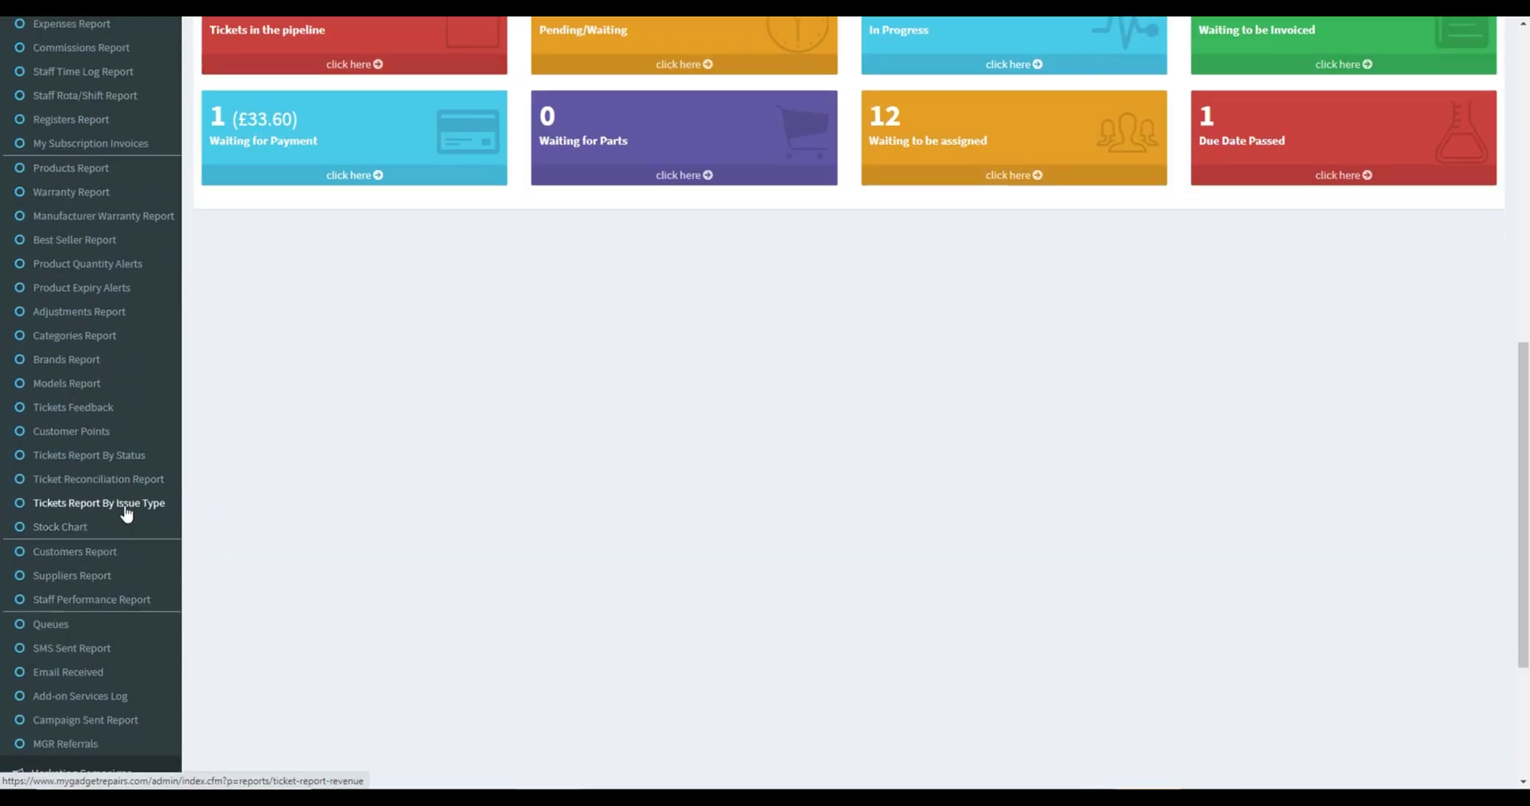
{"action": "left_click", "coordinate": [119, 503]}
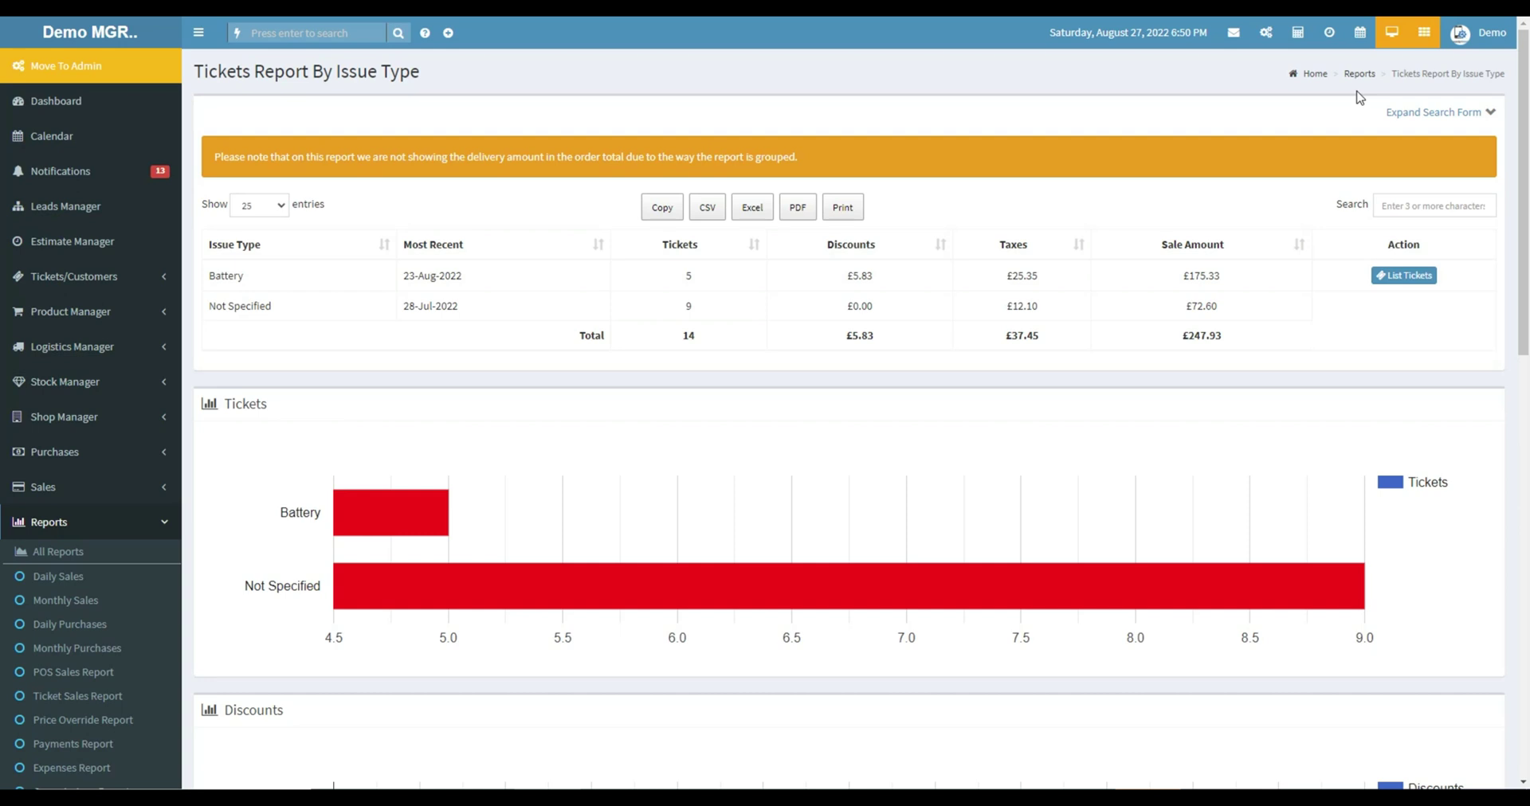
{"action": "left_click", "coordinate": [1410, 113]}
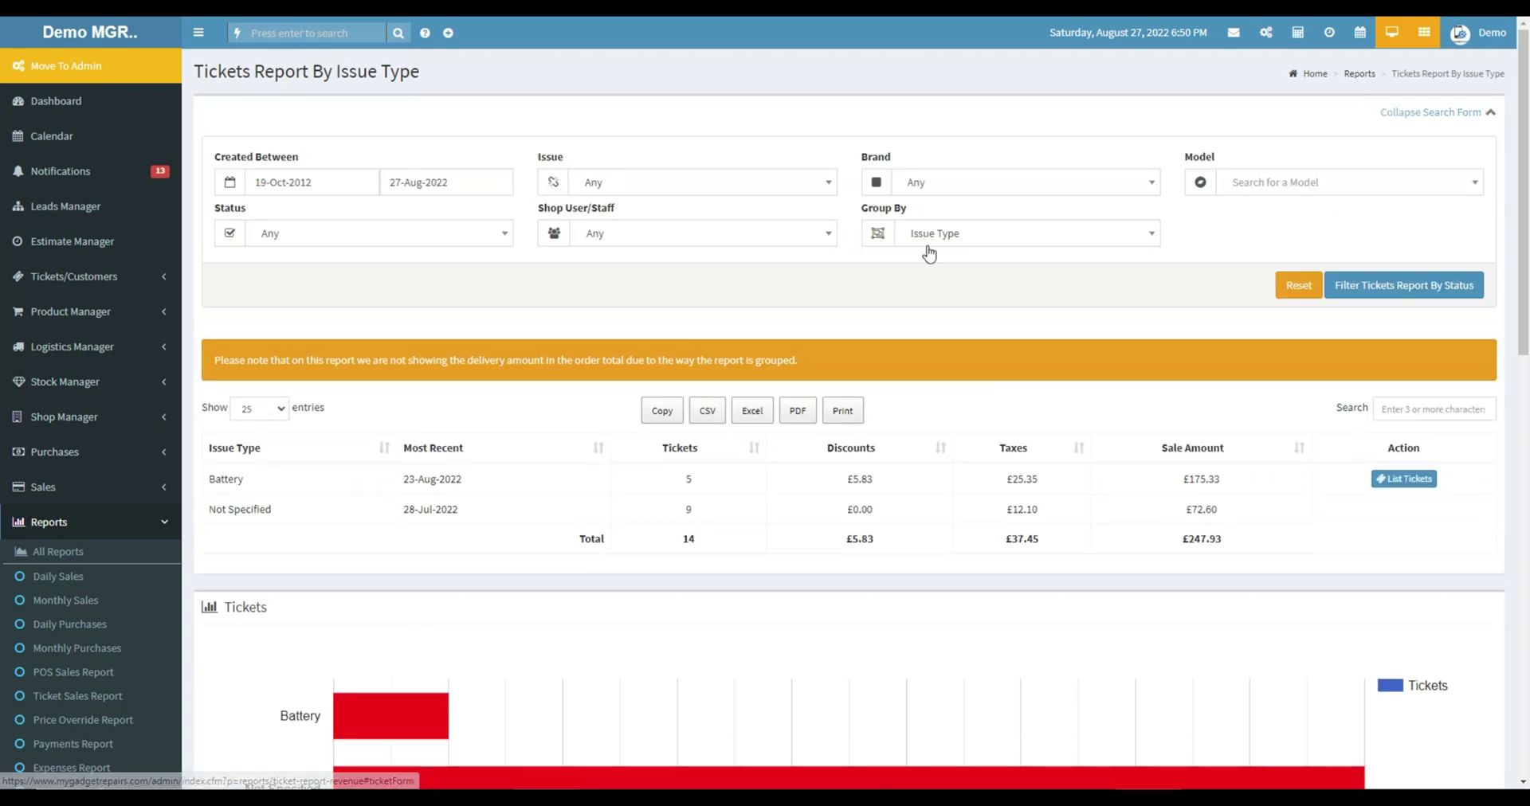
{"action": "left_click", "coordinate": [966, 233]}
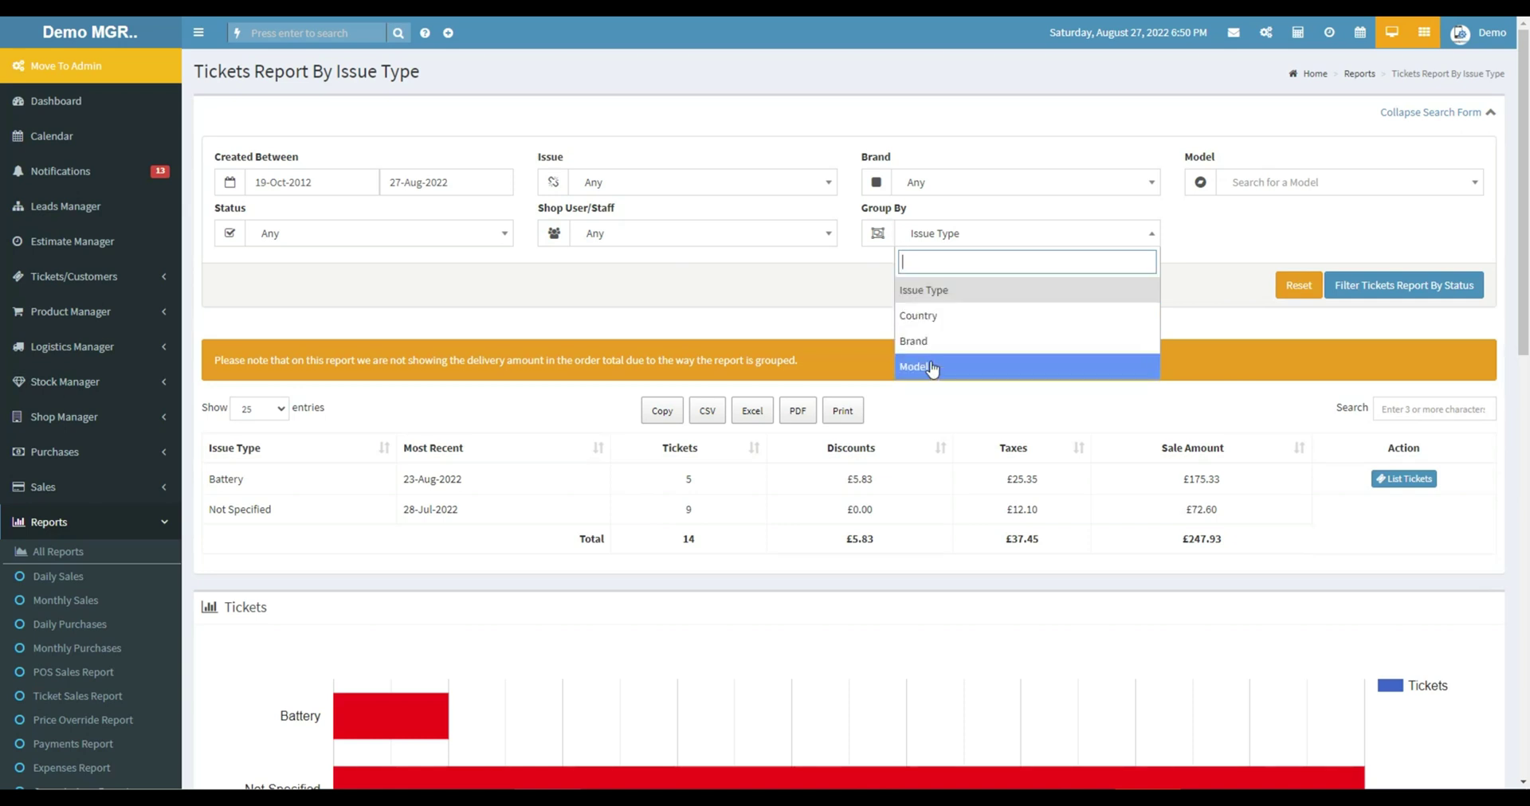
{"action": "left_click", "coordinate": [1261, 330]}
{"action": "left_click", "coordinate": [1474, 118]}
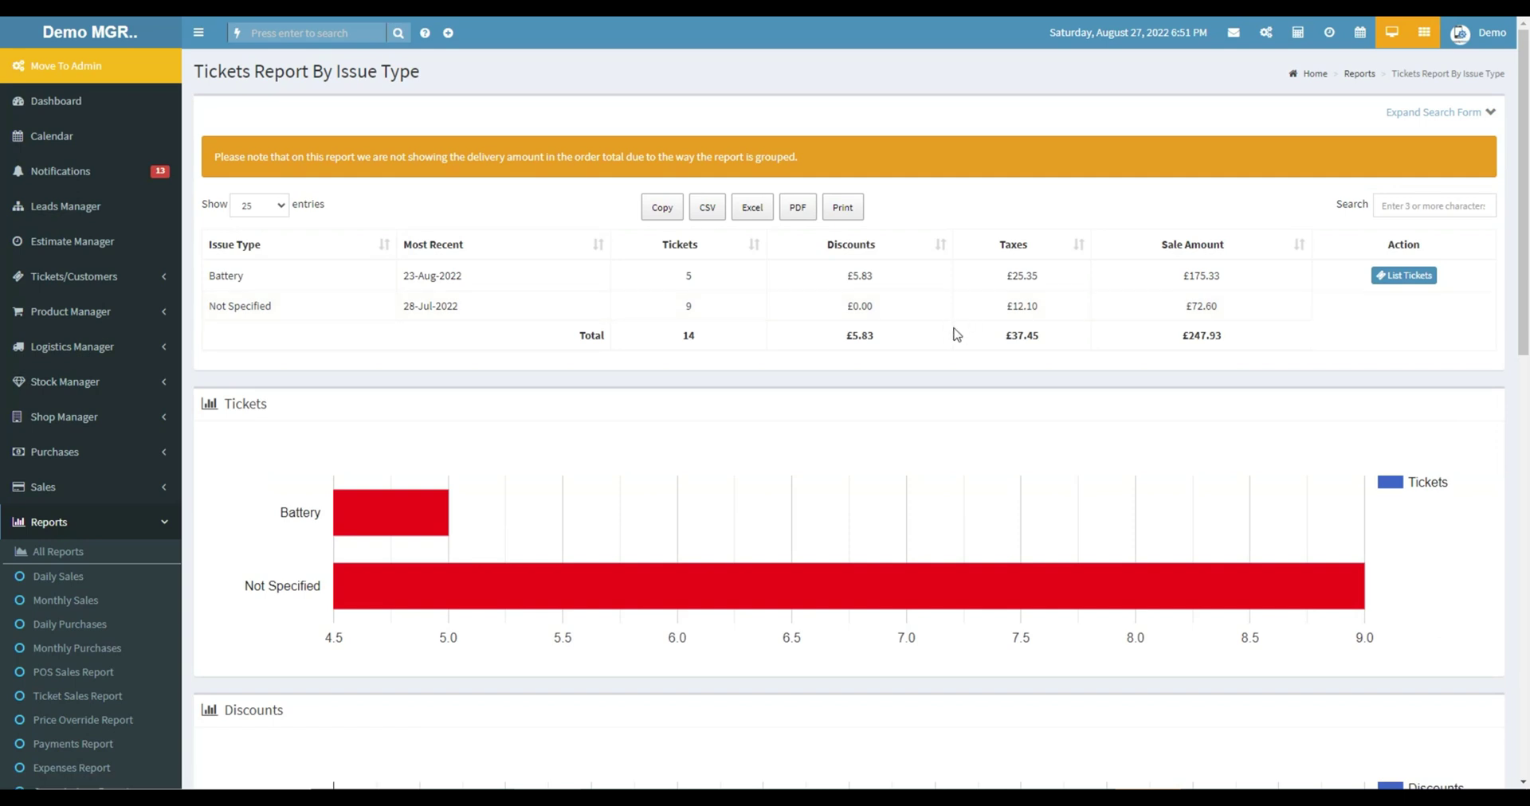
{"action": "left_click", "coordinate": [1430, 114]}
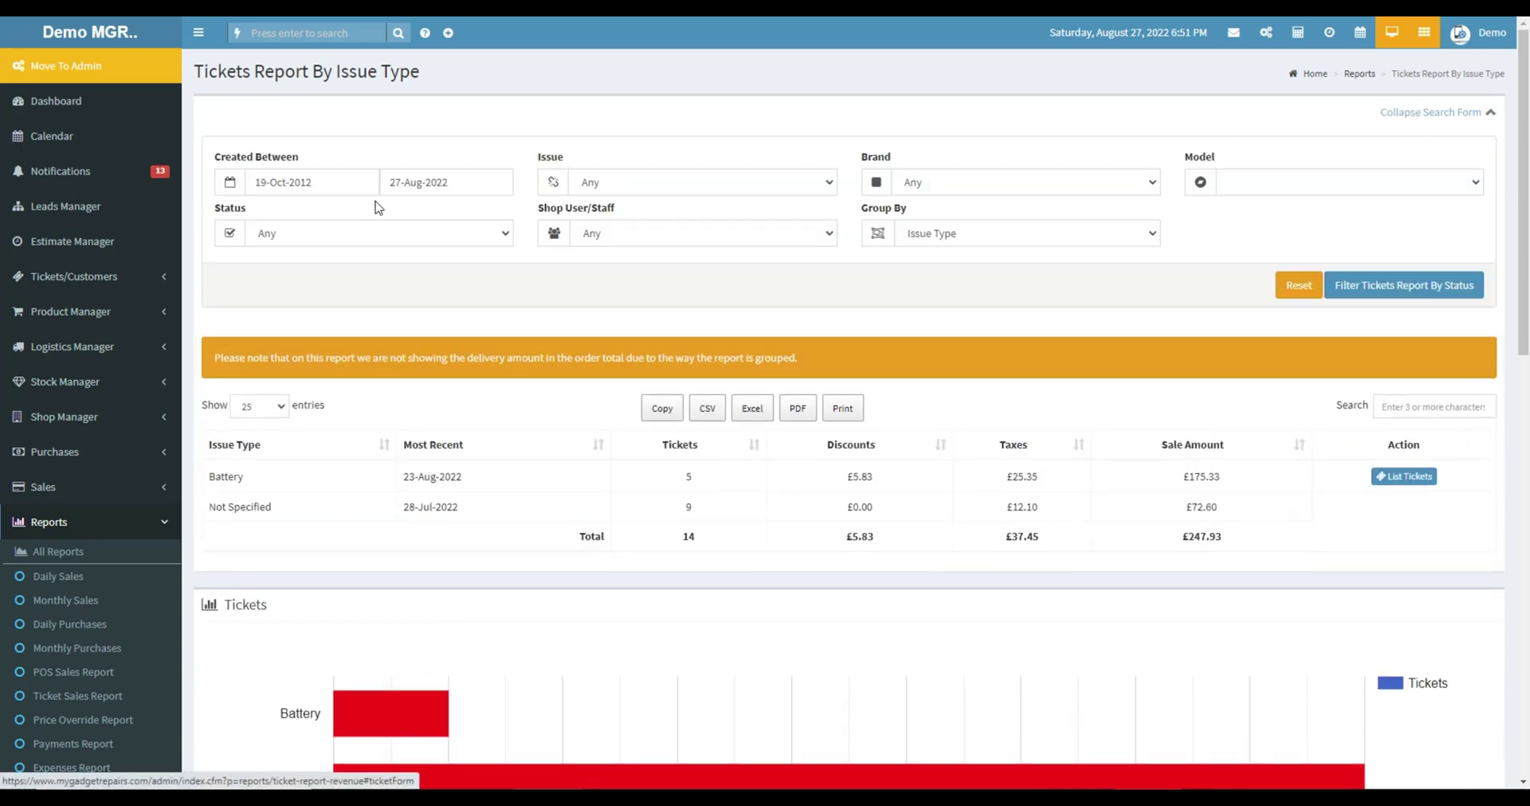
{"action": "left_click_drag", "start_coordinate": [220, 163], "coordinate": [1425, 118]}
{"action": "left_click", "coordinate": [1426, 114]}
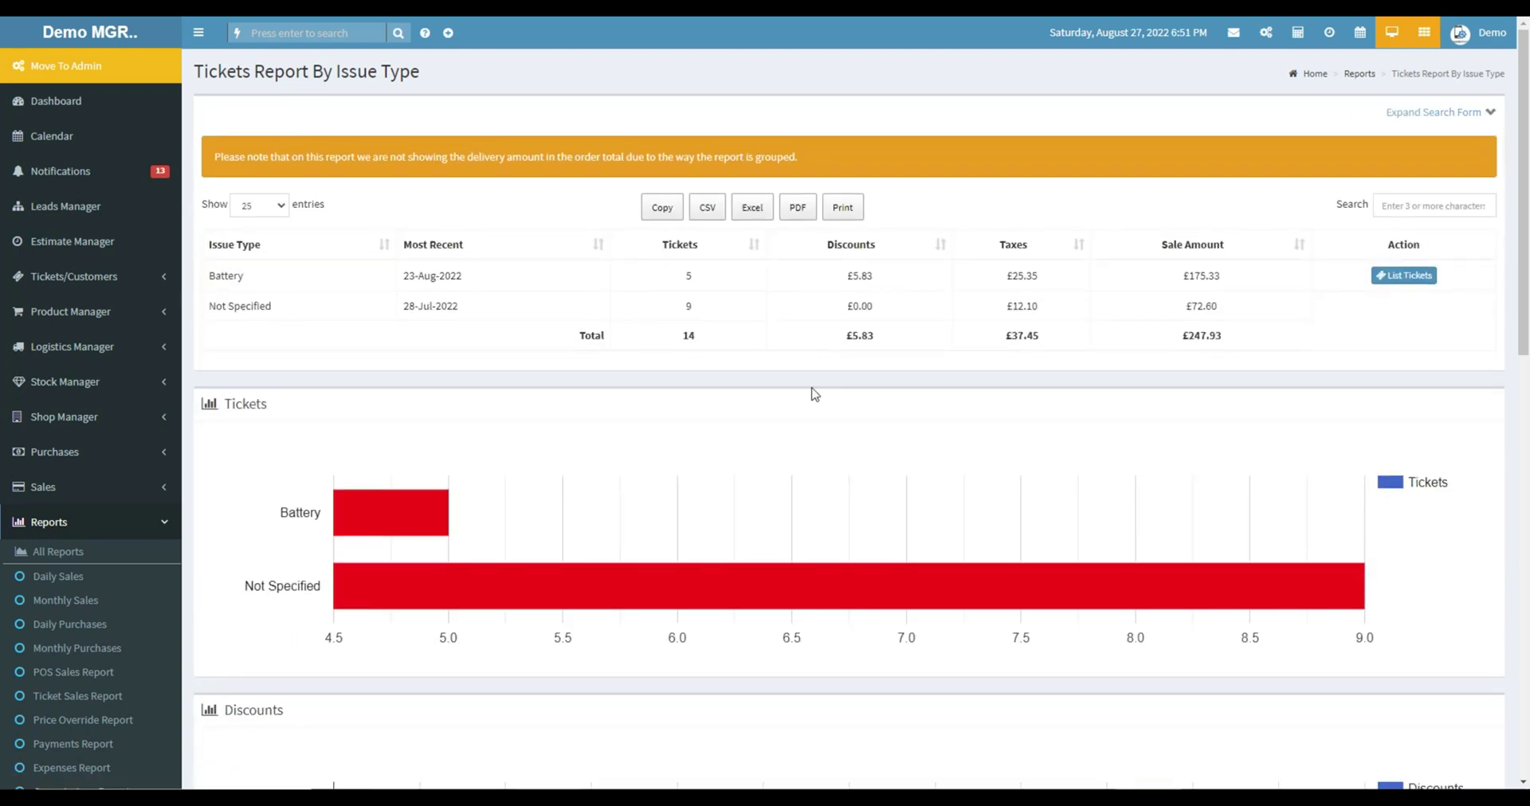
{"action": "double_click", "coordinate": [276, 283]}
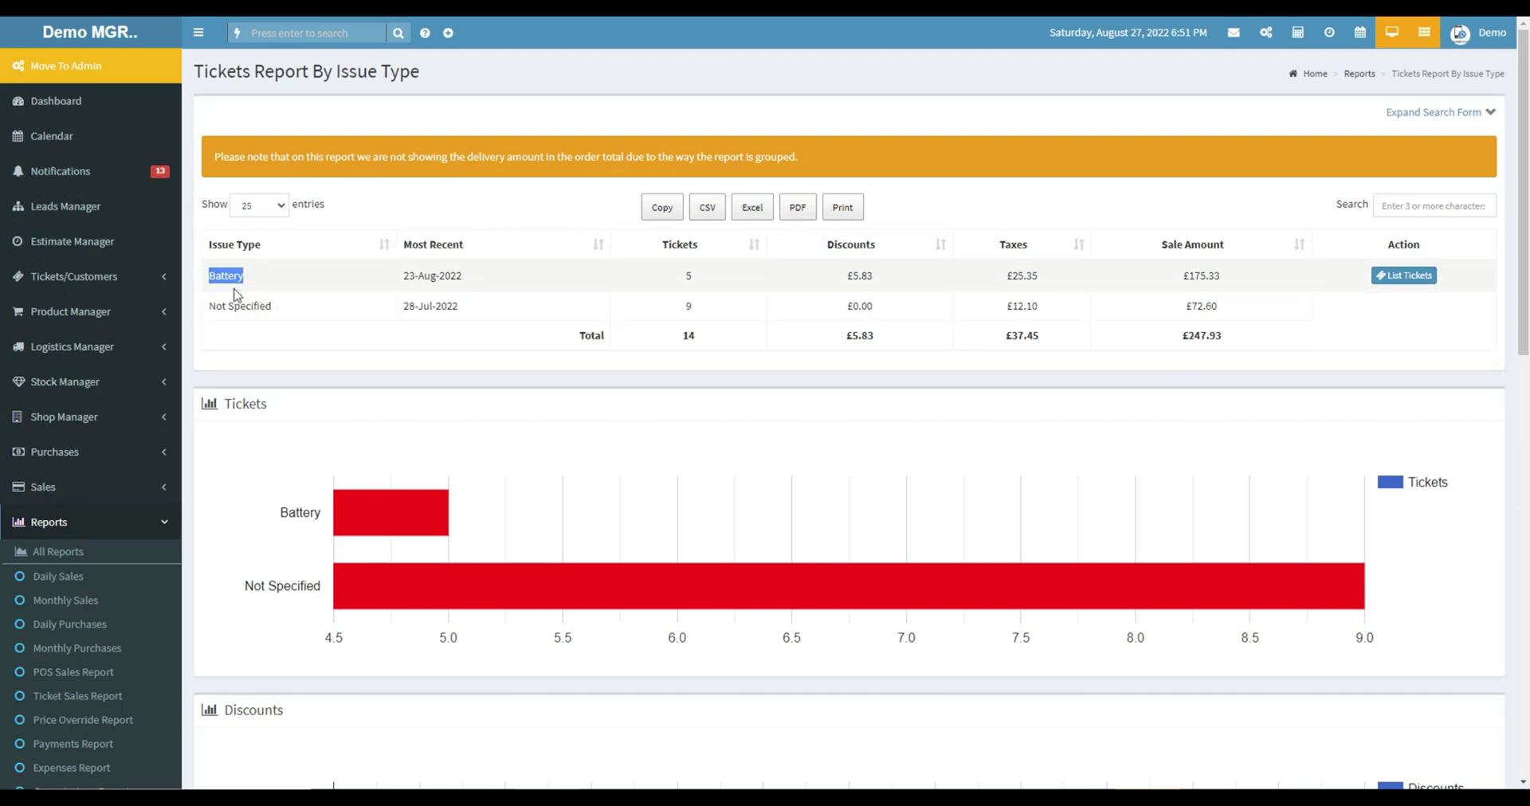
{"action": "left_click_drag", "start_coordinate": [398, 284], "coordinate": [479, 284]}
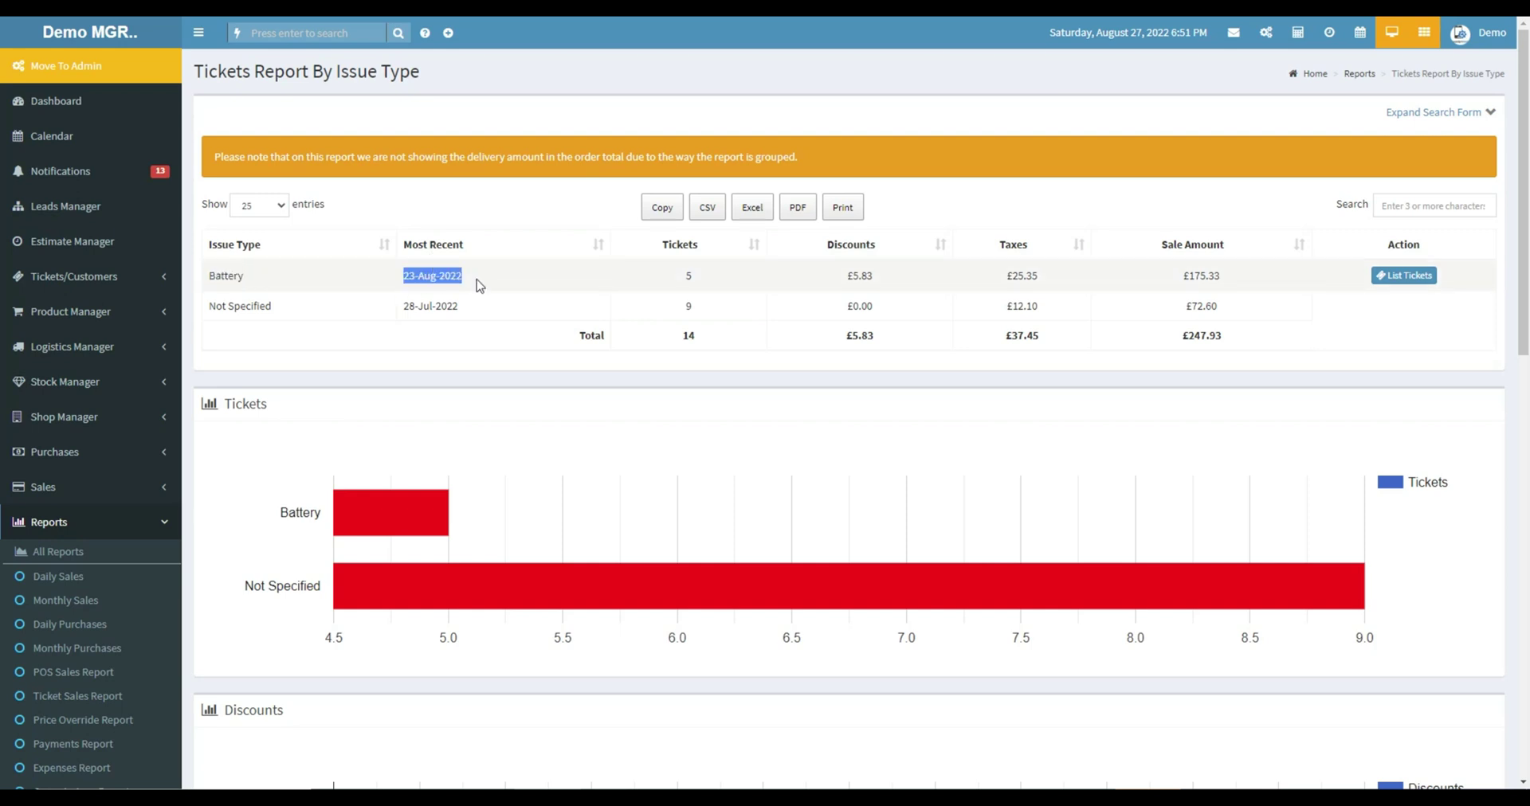
{"action": "left_click", "coordinate": [704, 284]}
{"action": "double_click", "coordinate": [686, 281]}
{"action": "left_click", "coordinate": [843, 286]}
{"action": "left_click_drag", "start_coordinate": [843, 285], "coordinate": [906, 285]}
{"action": "left_click", "coordinate": [1004, 283]}
{"action": "left_click_drag", "start_coordinate": [1004, 283], "coordinate": [1074, 286]}
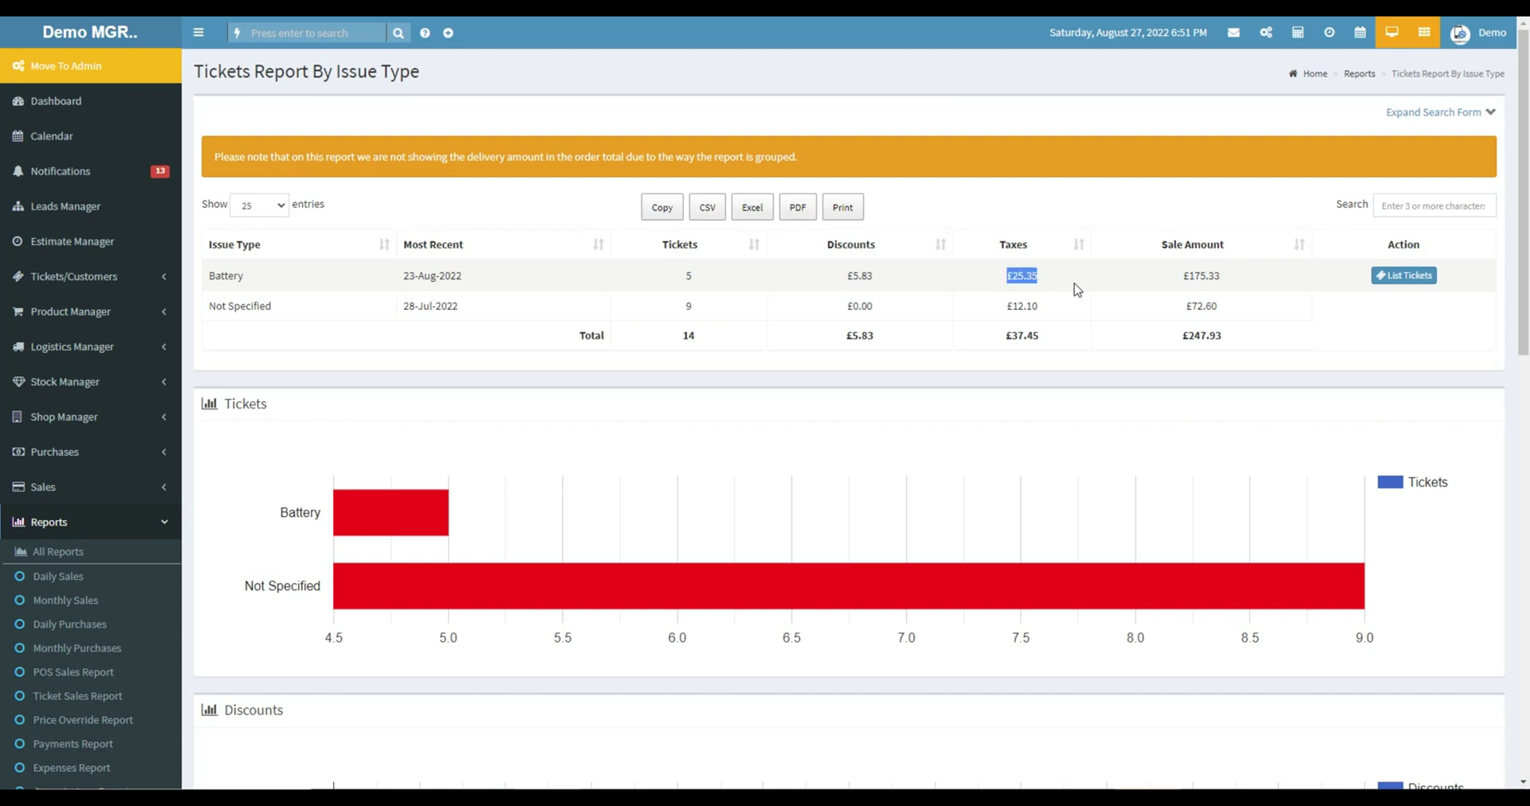
{"action": "left_click_drag", "start_coordinate": [1172, 285], "coordinate": [1241, 291]}
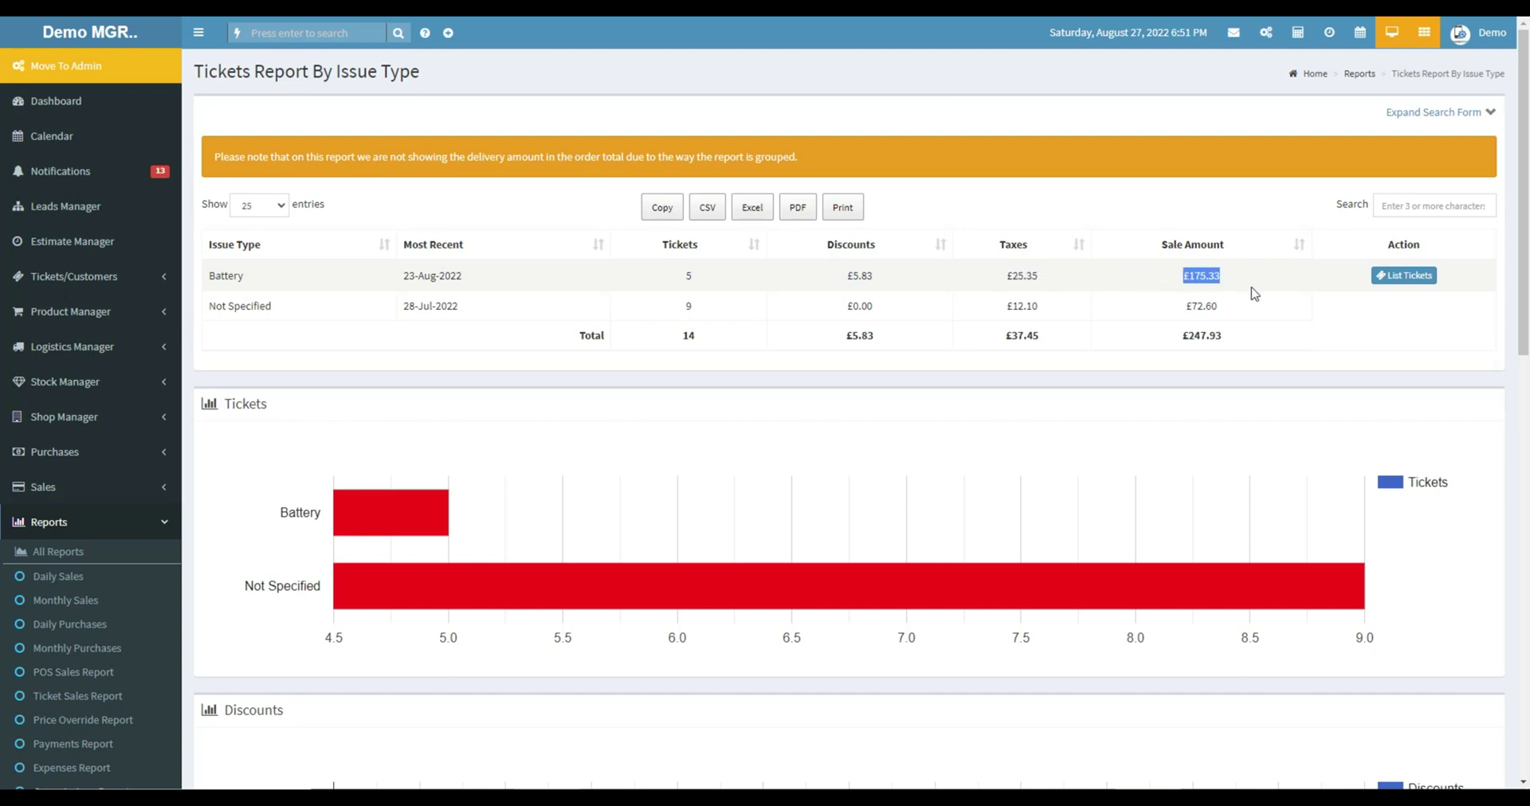
{"action": "left_click", "coordinate": [1405, 277]}
{"action": "scroll", "coordinate": [876, 478], "scroll_direction": "down", "scroll_amount": 3}
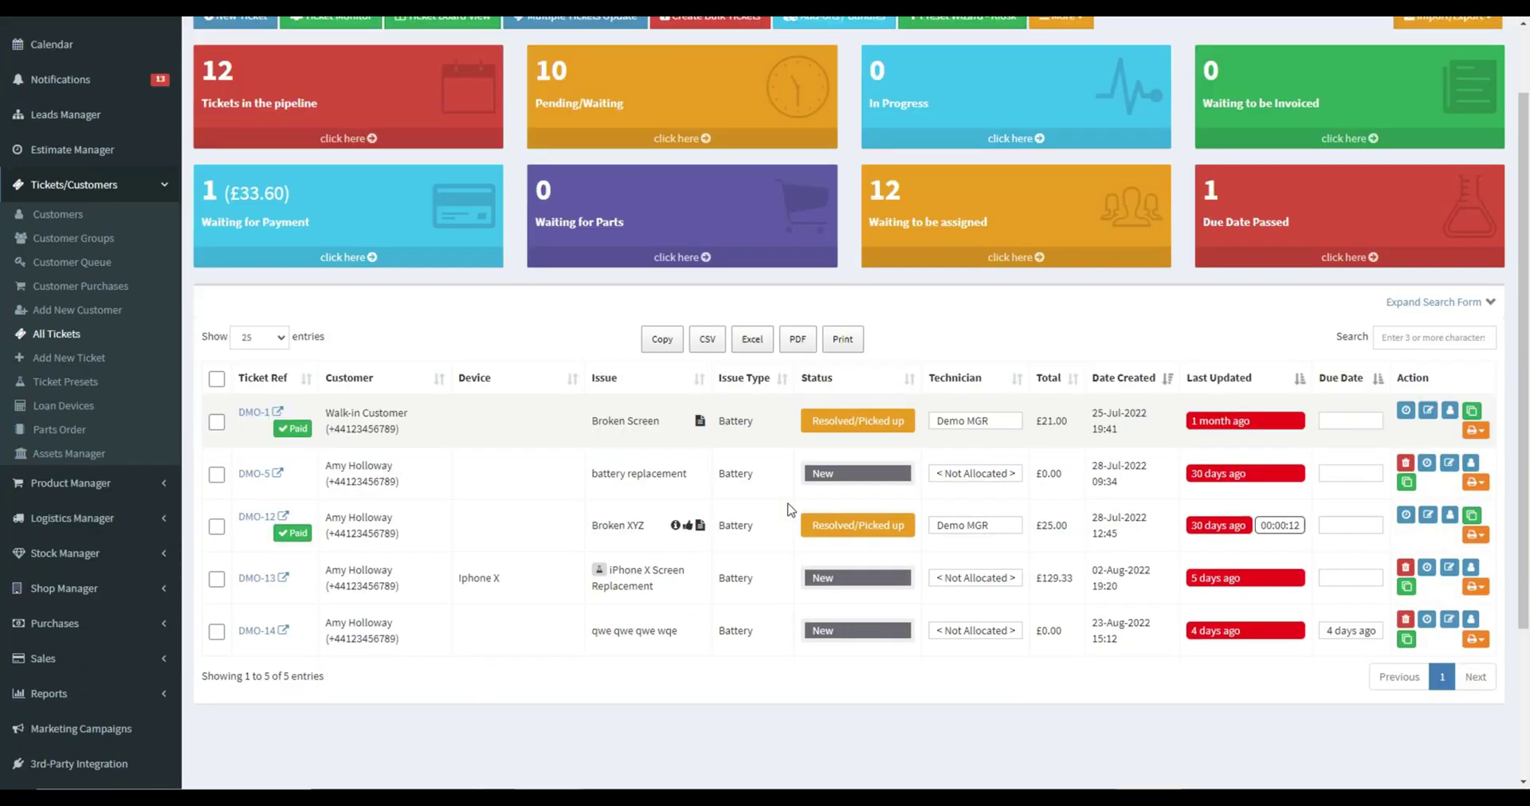
{"action": "scroll", "coordinate": [363, 162], "scroll_direction": "up", "scroll_amount": 3}
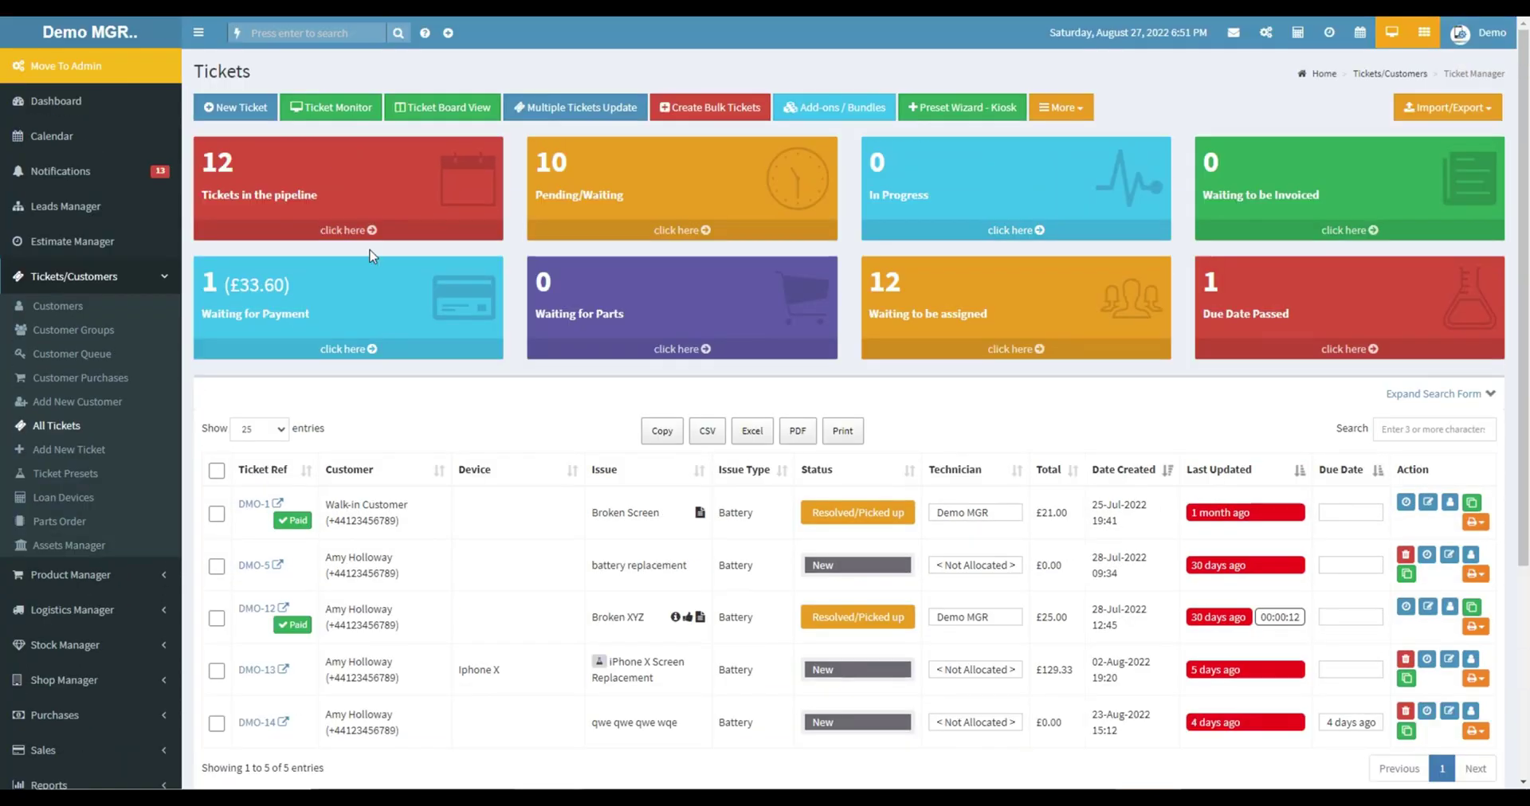
{"action": "key", "text": "alt+Left"}
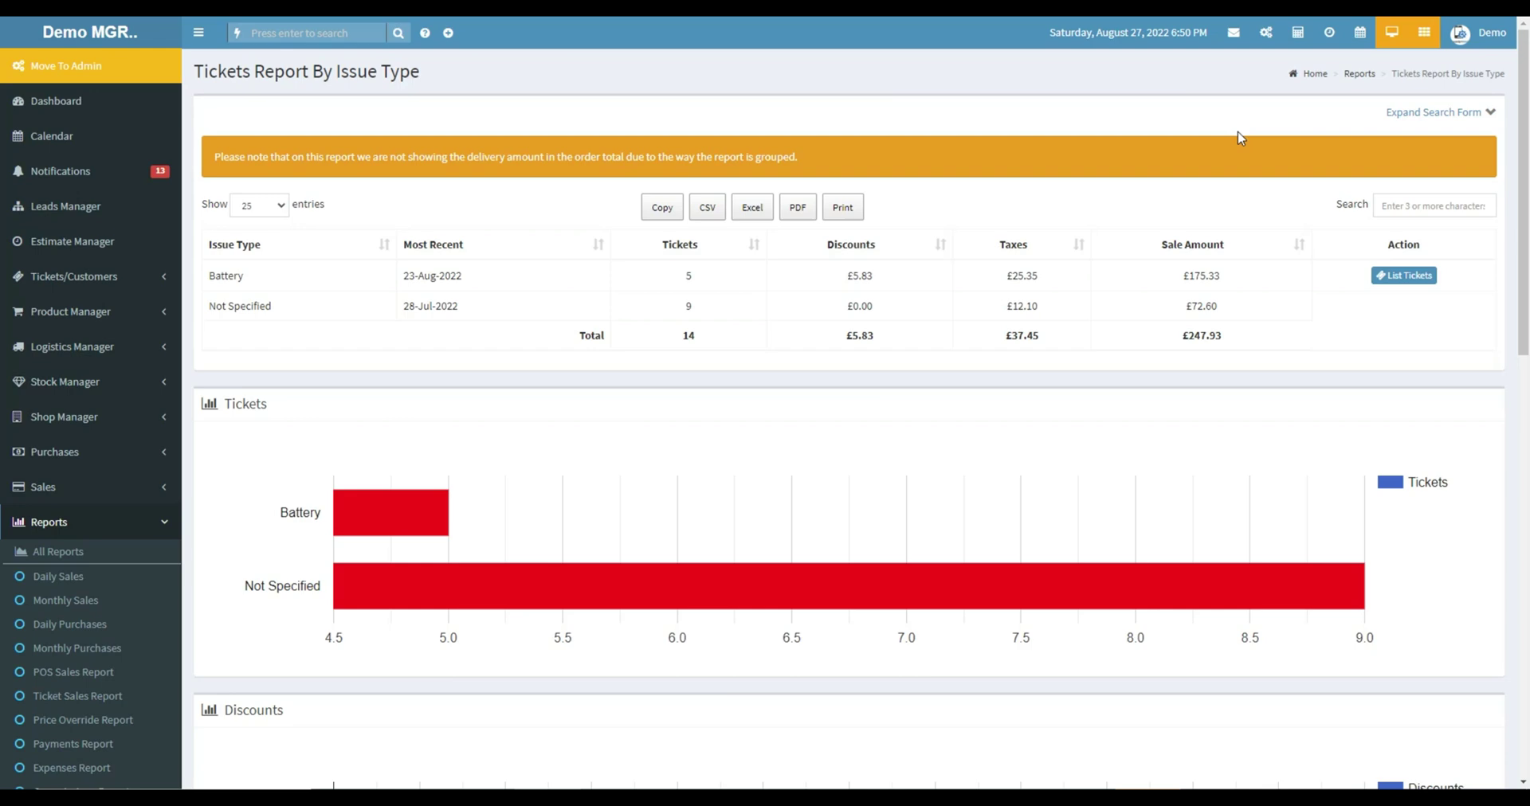
Cancel the report's print view, then regroup the tickets report by Brand
{"action": "left_click", "coordinate": [841, 216]}
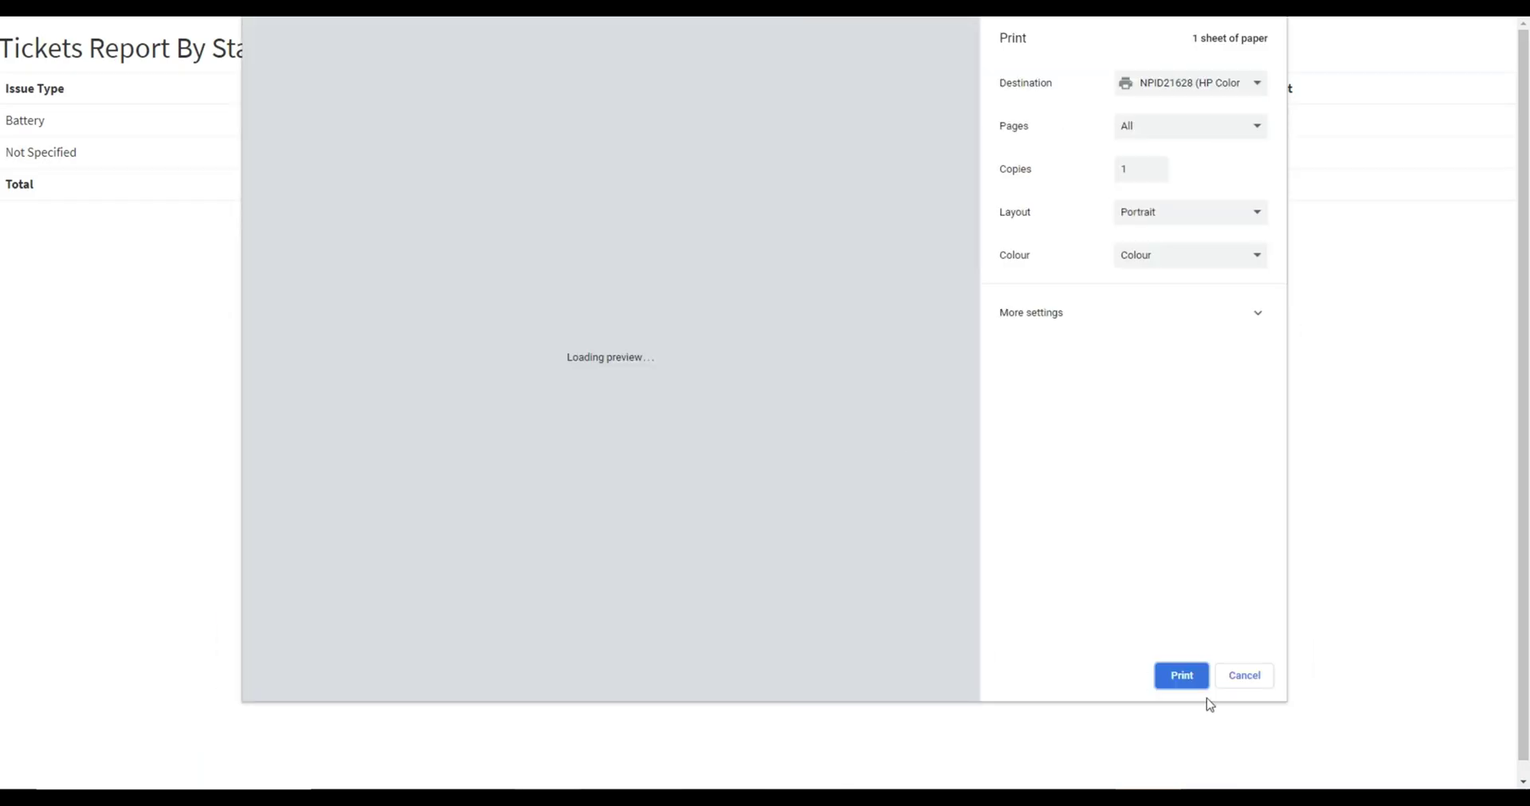
{"action": "left_click", "coordinate": [1242, 673]}
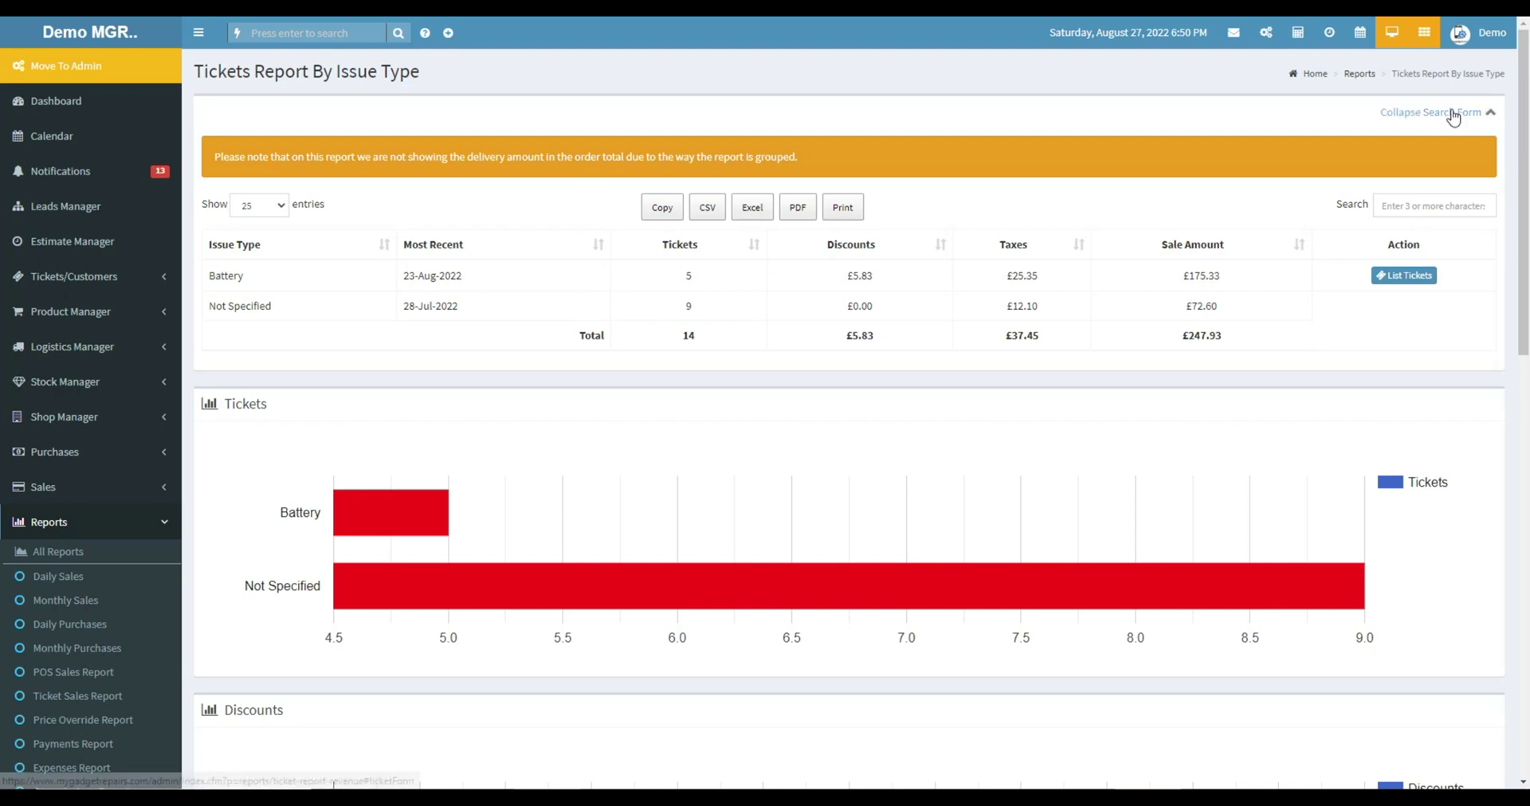
{"action": "left_click", "coordinate": [1450, 112]}
{"action": "left_click", "coordinate": [1088, 235]}
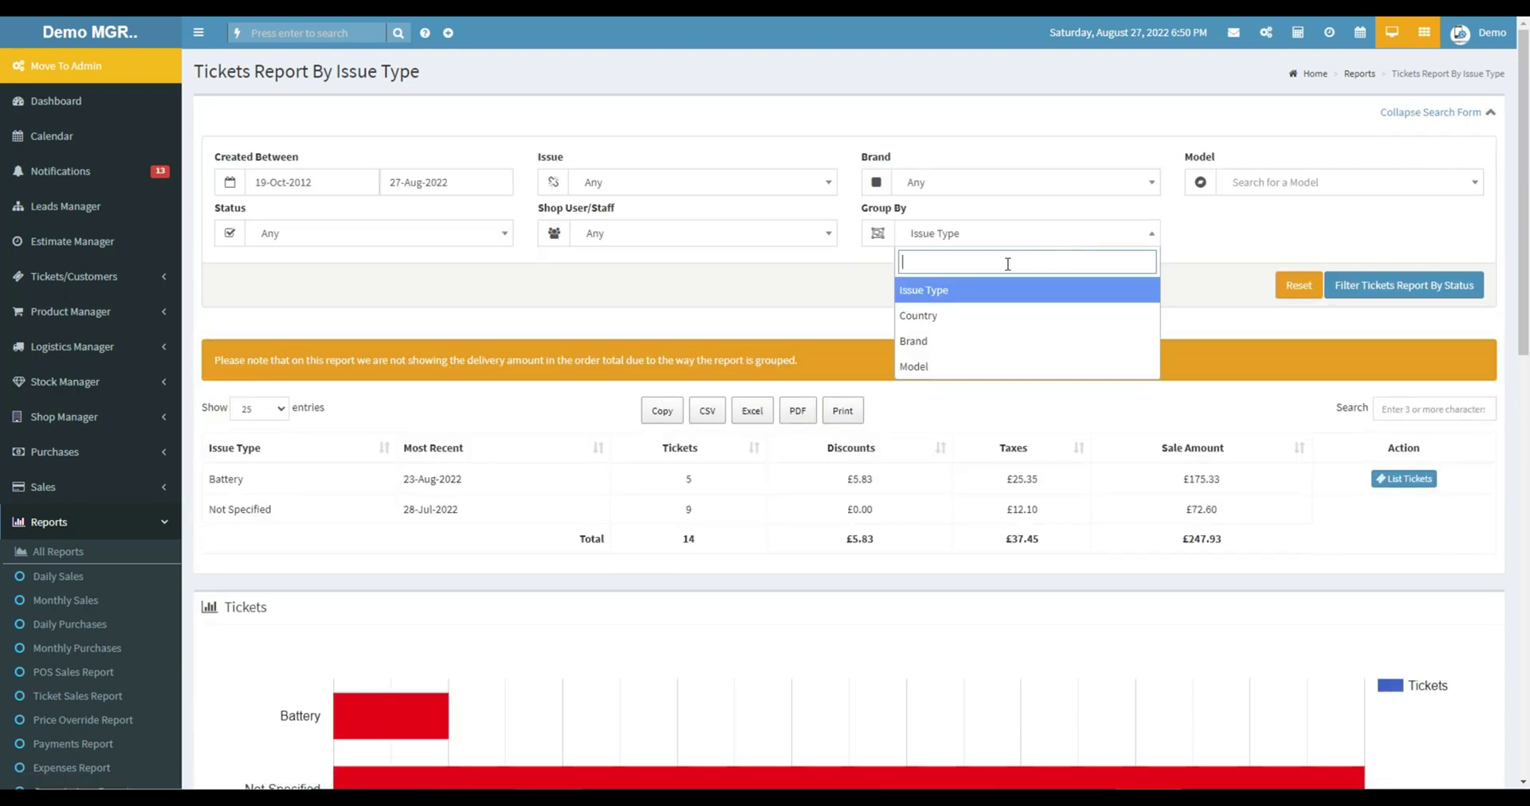
{"action": "left_click", "coordinate": [948, 343]}
{"action": "left_click", "coordinate": [1345, 287]}
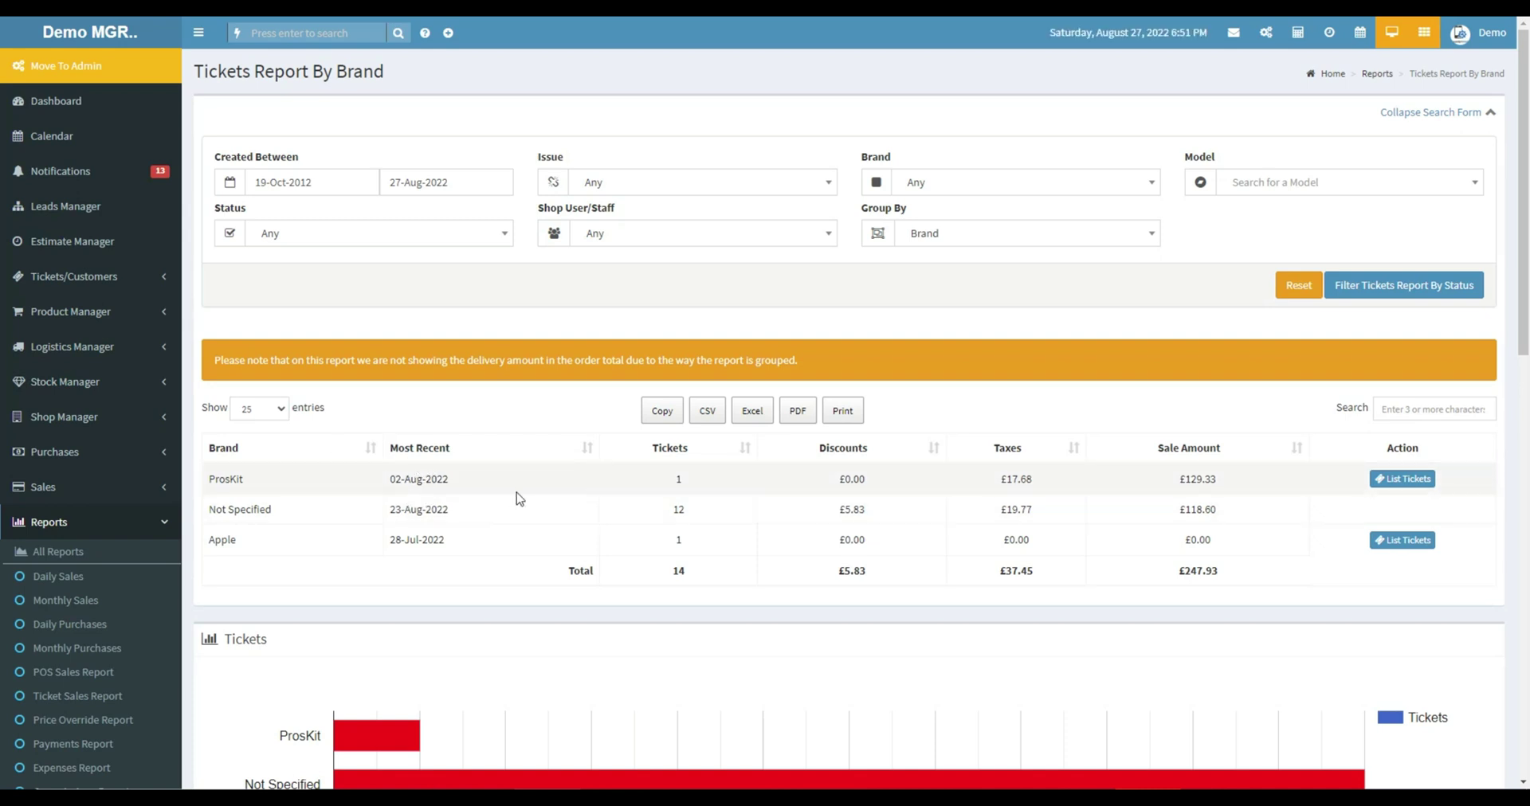
Review the totals row and keep 25 entries per page
{"action": "left_click_drag", "start_coordinate": [553, 587], "coordinate": [1144, 603]}
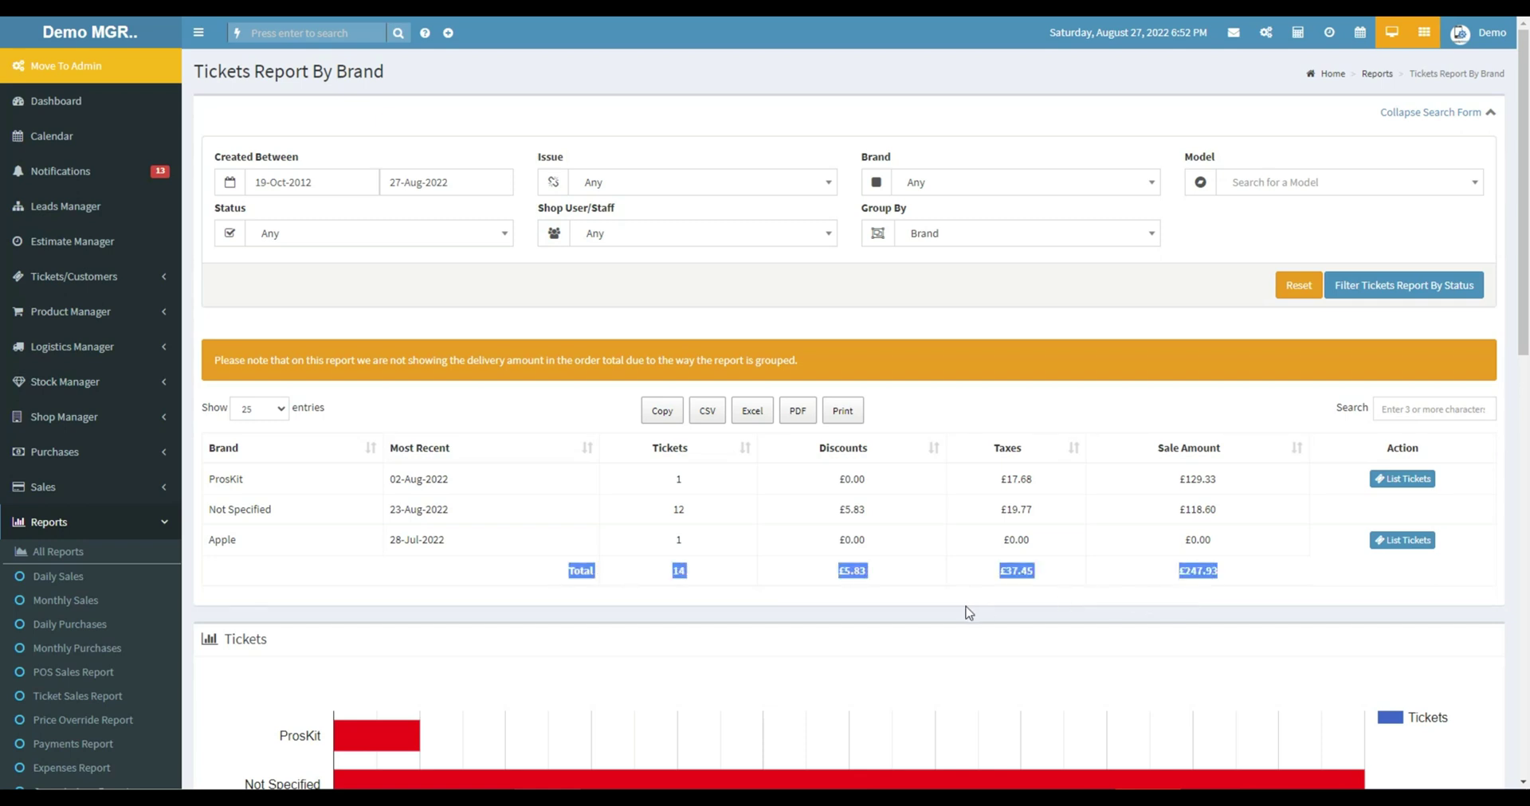
{"action": "left_click", "coordinate": [267, 410]}
{"action": "left_click", "coordinate": [267, 409]}
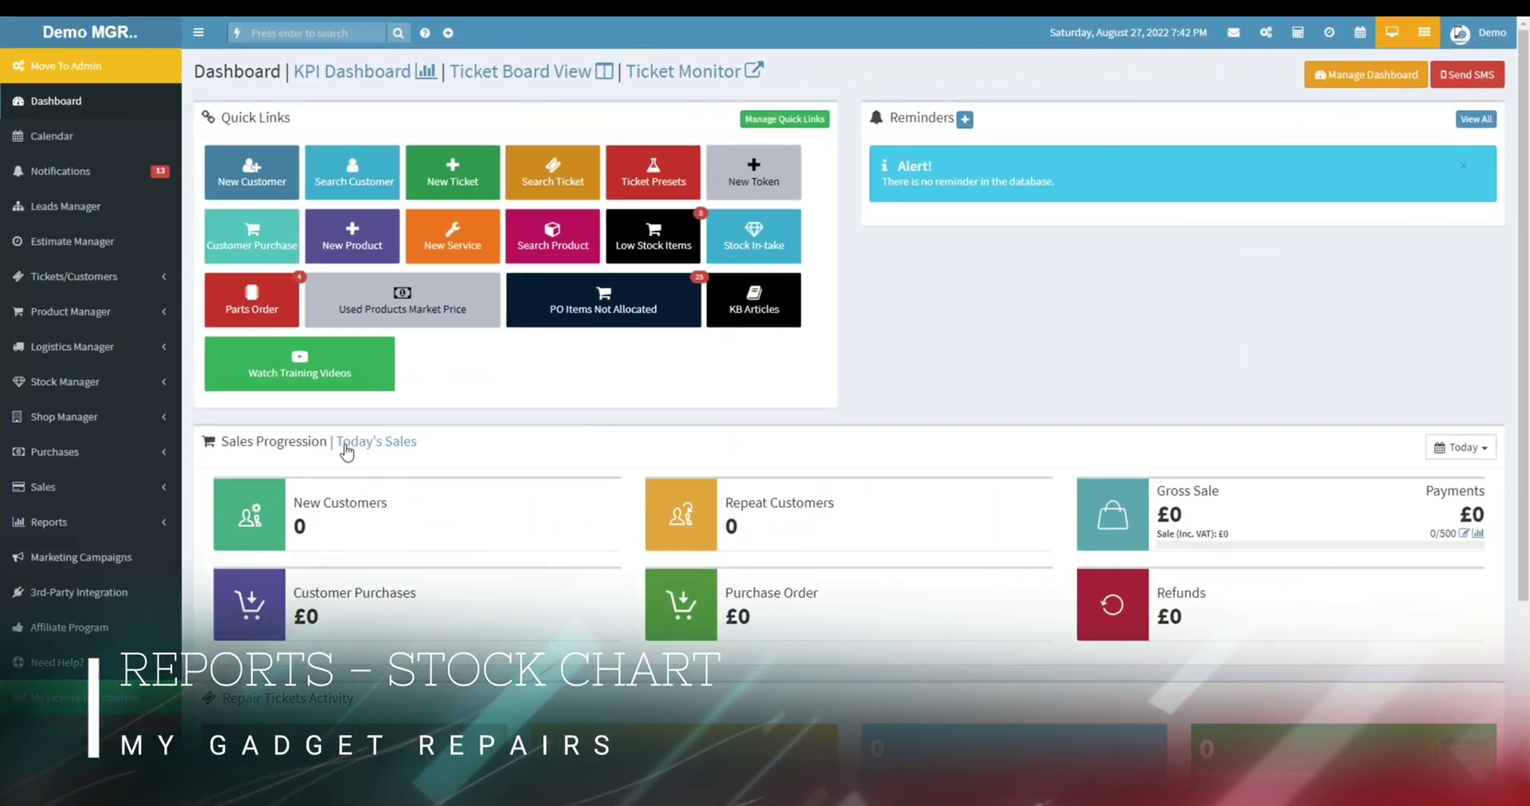
Open the Stock Chart report from the sidebar's Reports list
{"action": "left_click", "coordinate": [50, 522]}
{"action": "scroll", "coordinate": [72, 534], "scroll_direction": "down", "scroll_amount": 4}
{"action": "scroll", "coordinate": [72, 536], "scroll_direction": "up", "scroll_amount": 2}
{"action": "scroll", "coordinate": [89, 573], "scroll_direction": "down", "scroll_amount": 5}
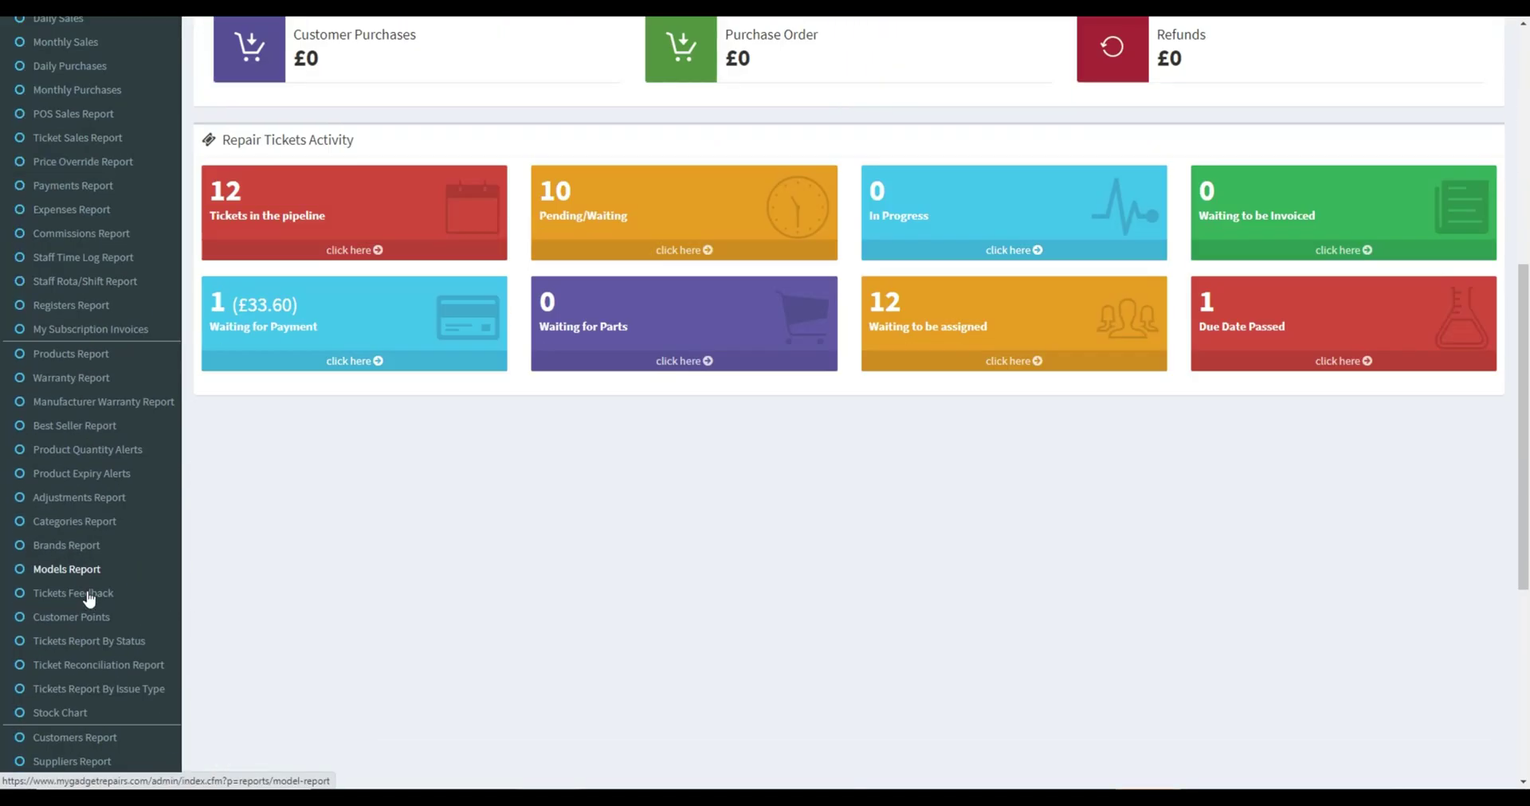
{"action": "left_click", "coordinate": [70, 712]}
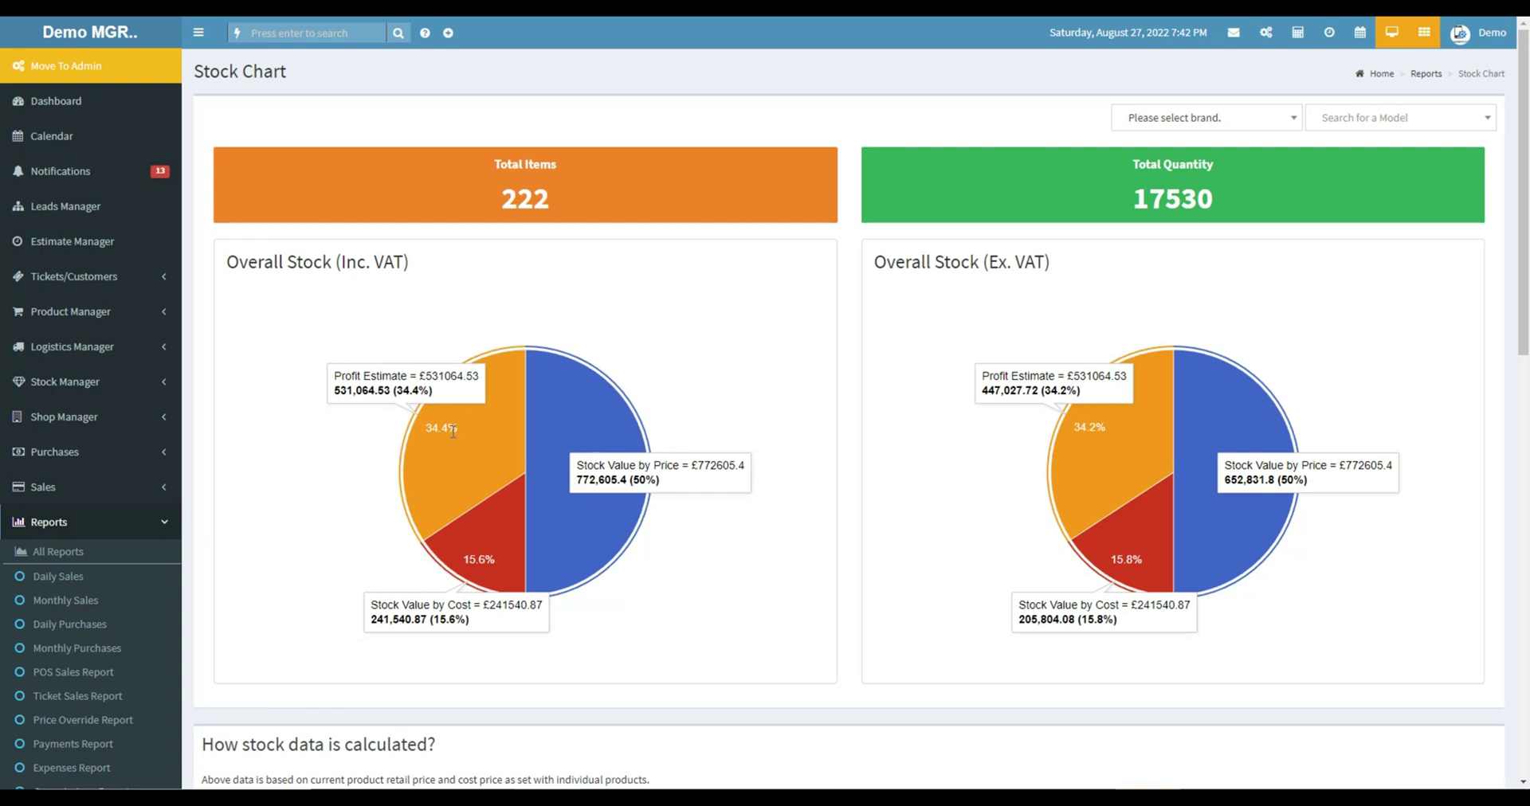
Try the brand and model filter dropdowns without selecting anything
{"action": "left_click", "coordinate": [1172, 124]}
{"action": "left_click", "coordinate": [1349, 126]}
{"action": "left_click", "coordinate": [1275, 126]}
{"action": "scroll", "coordinate": [1296, 177], "scroll_direction": "down", "scroll_amount": 5}
{"action": "scroll", "coordinate": [1296, 176], "scroll_direction": "up", "scroll_amount": 10}
{"action": "left_click", "coordinate": [1036, 112]}
{"action": "left_click", "coordinate": [1197, 118]}
{"action": "left_click", "coordinate": [1283, 118]}
{"action": "left_click", "coordinate": [1354, 118]}
{"action": "left_click", "coordinate": [561, 201]}
Check the Total Items figure of 222 and Total Quantity of 17530
{"action": "left_click_drag", "start_coordinate": [464, 161], "coordinate": [1195, 217]}
{"action": "left_click", "coordinate": [966, 219]}
{"action": "left_click_drag", "start_coordinate": [494, 170], "coordinate": [564, 207]}
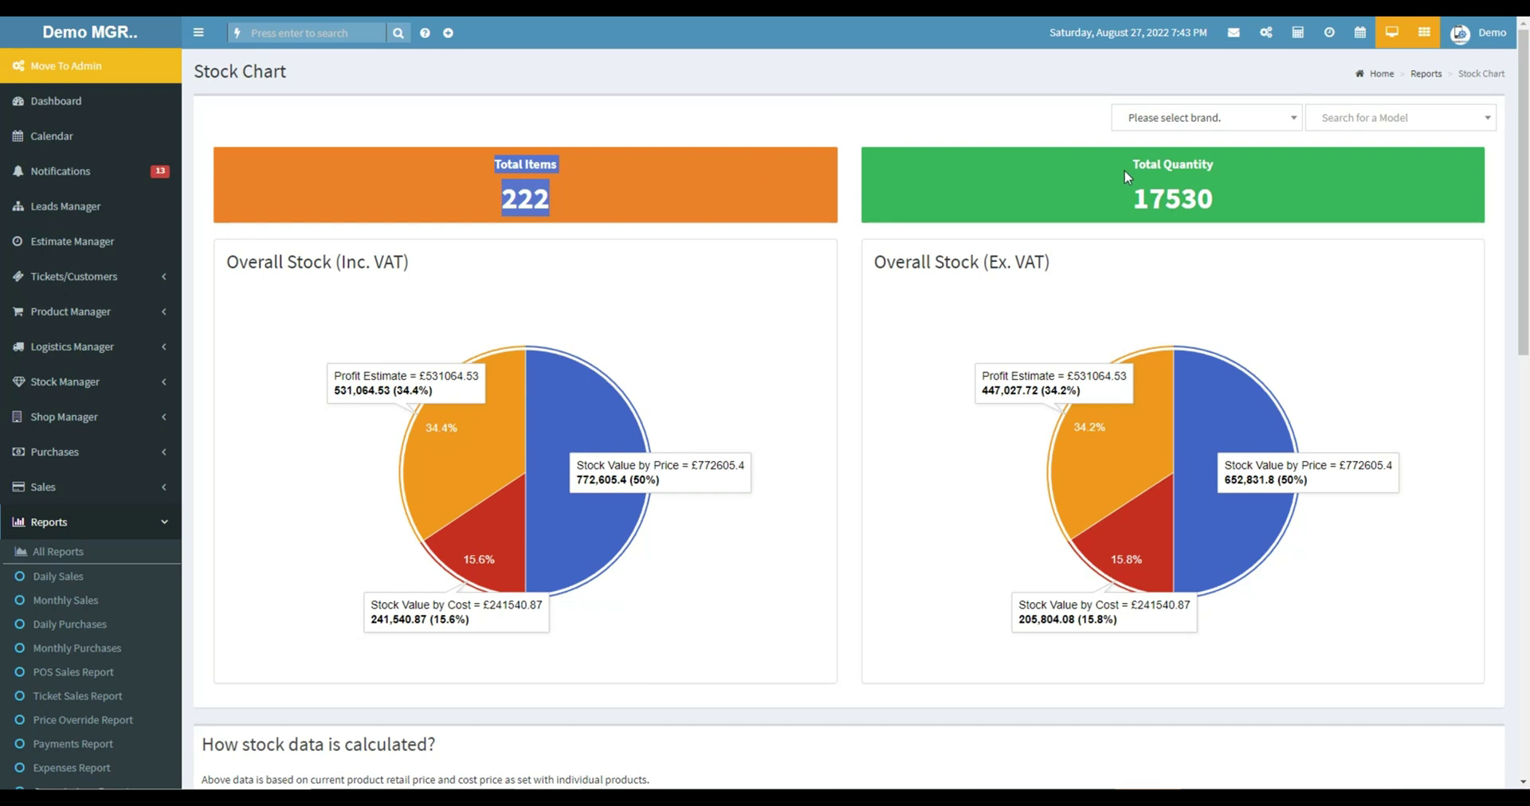
{"action": "left_click_drag", "start_coordinate": [1125, 170], "coordinate": [1257, 199]}
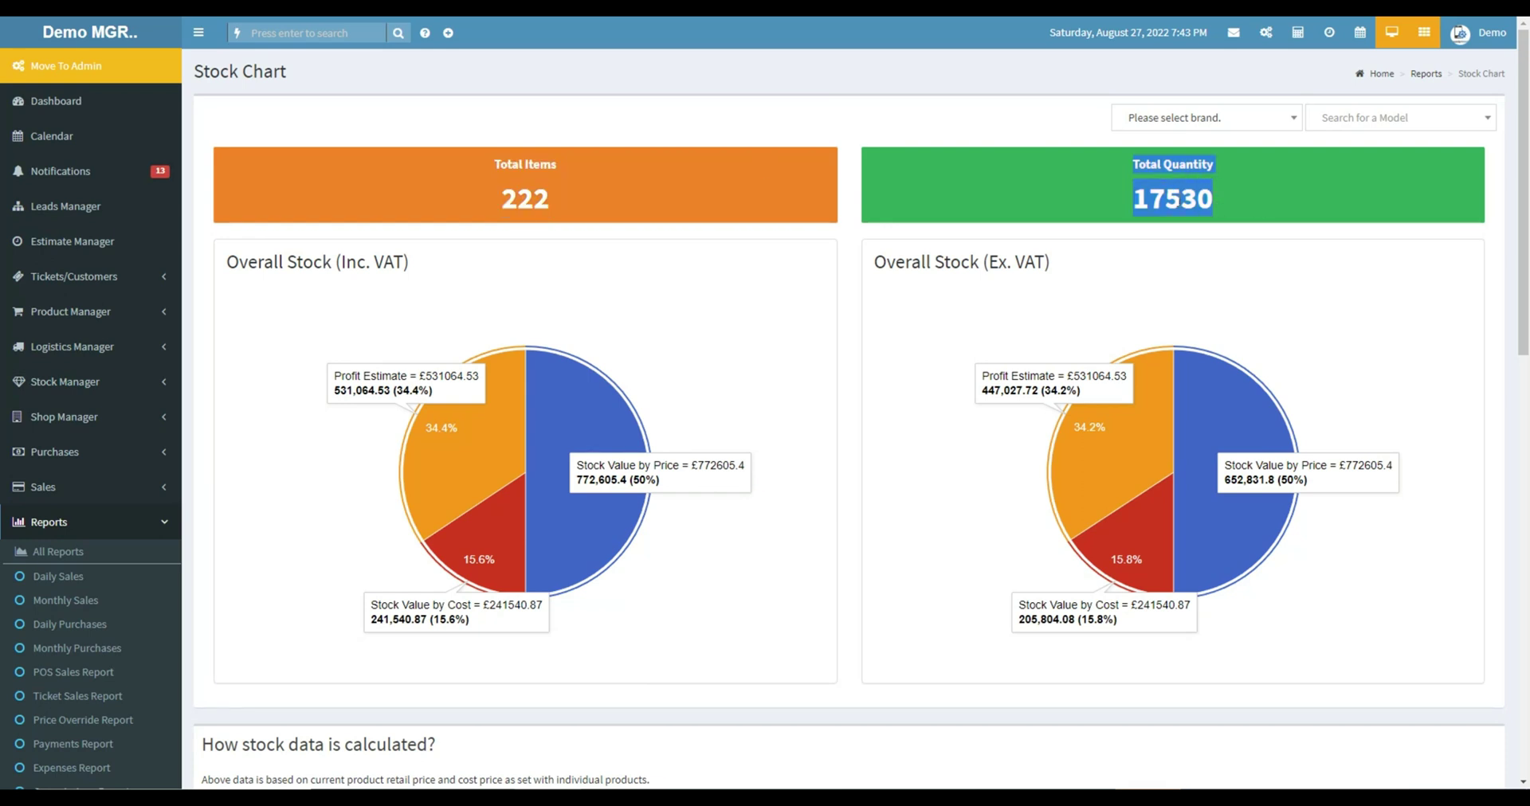
{"action": "left_click", "coordinate": [1081, 204]}
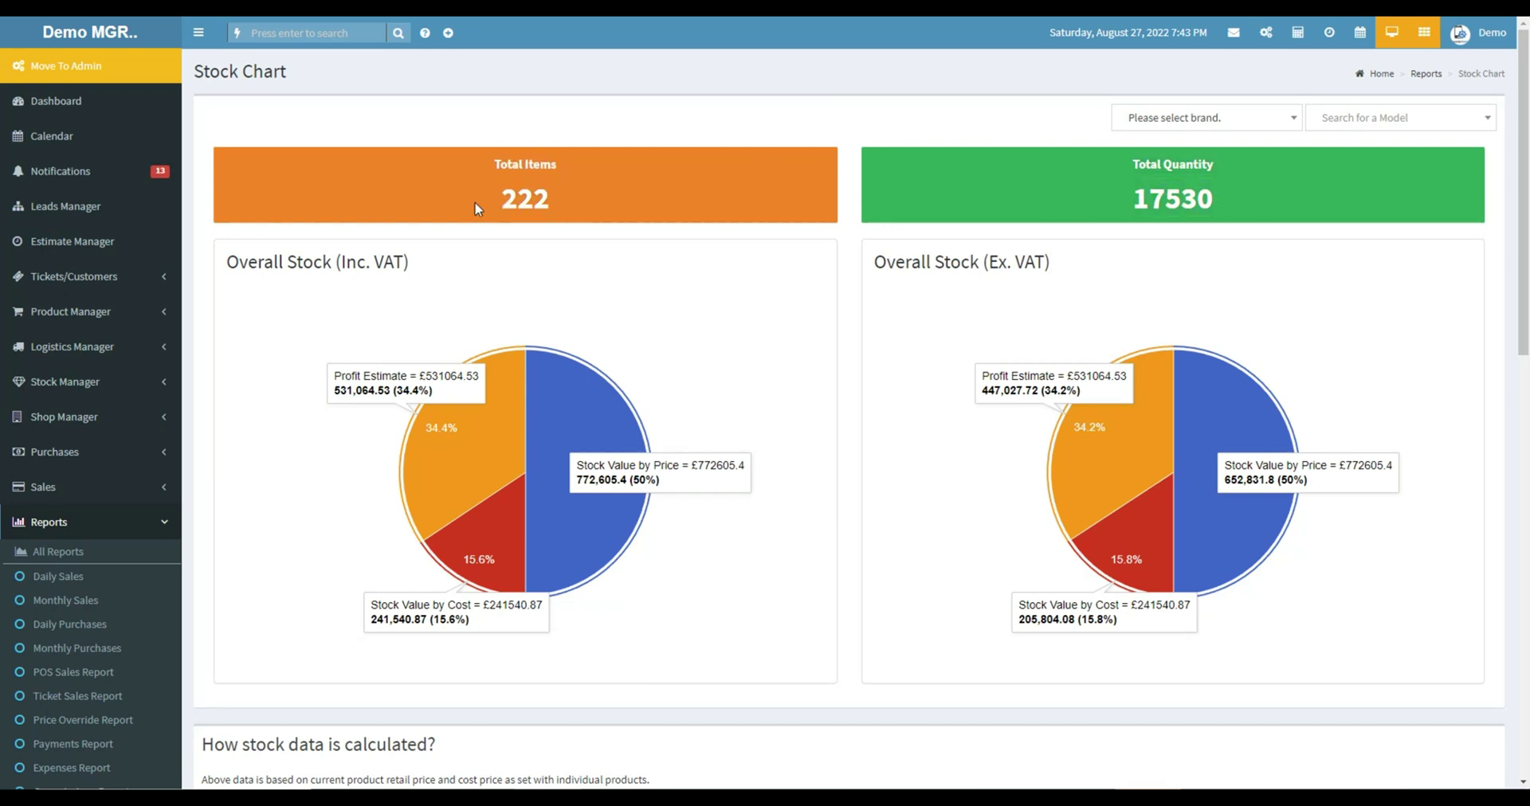
{"action": "left_click_drag", "start_coordinate": [477, 208], "coordinate": [565, 208]}
{"action": "left_click_drag", "start_coordinate": [1069, 194], "coordinate": [1248, 204]}
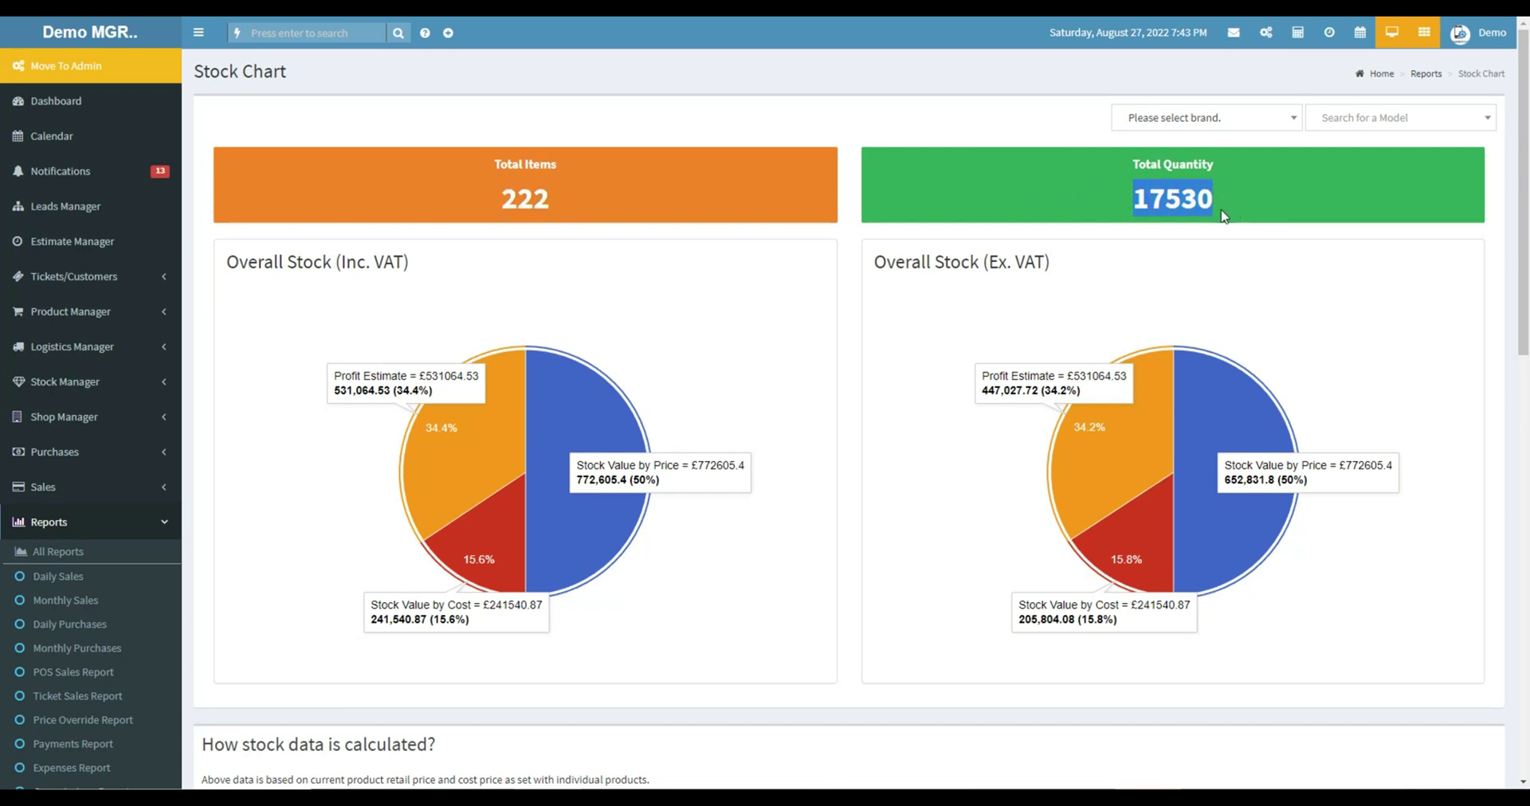
{"action": "left_click", "coordinate": [842, 237]}
Inspect the Inc. VAT pie chart's 15.6% cost and 34.4% profit shares
{"action": "left_click_drag", "start_coordinate": [326, 259], "coordinate": [421, 273]}
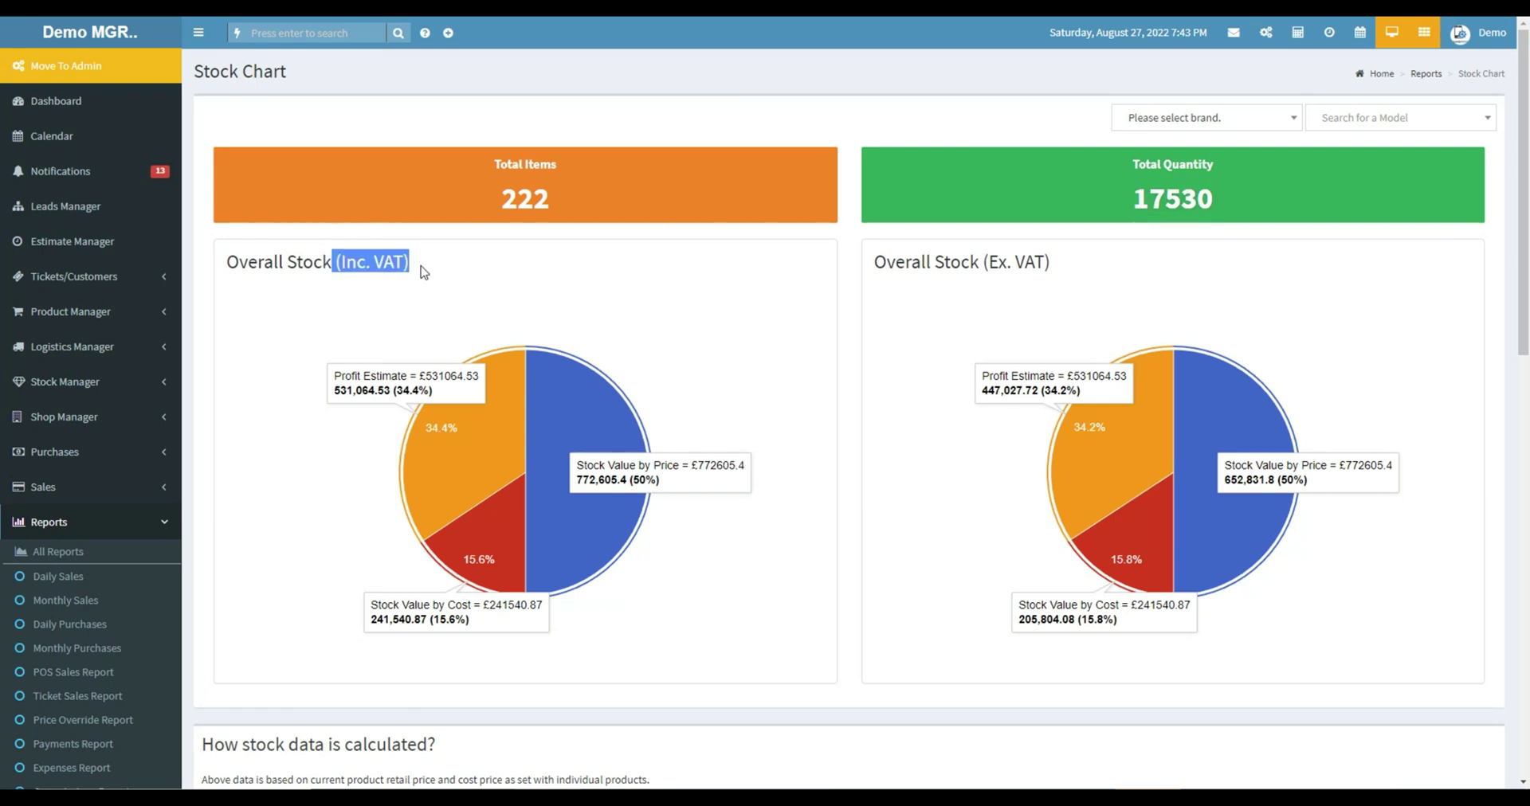
{"action": "left_click", "coordinate": [472, 309]}
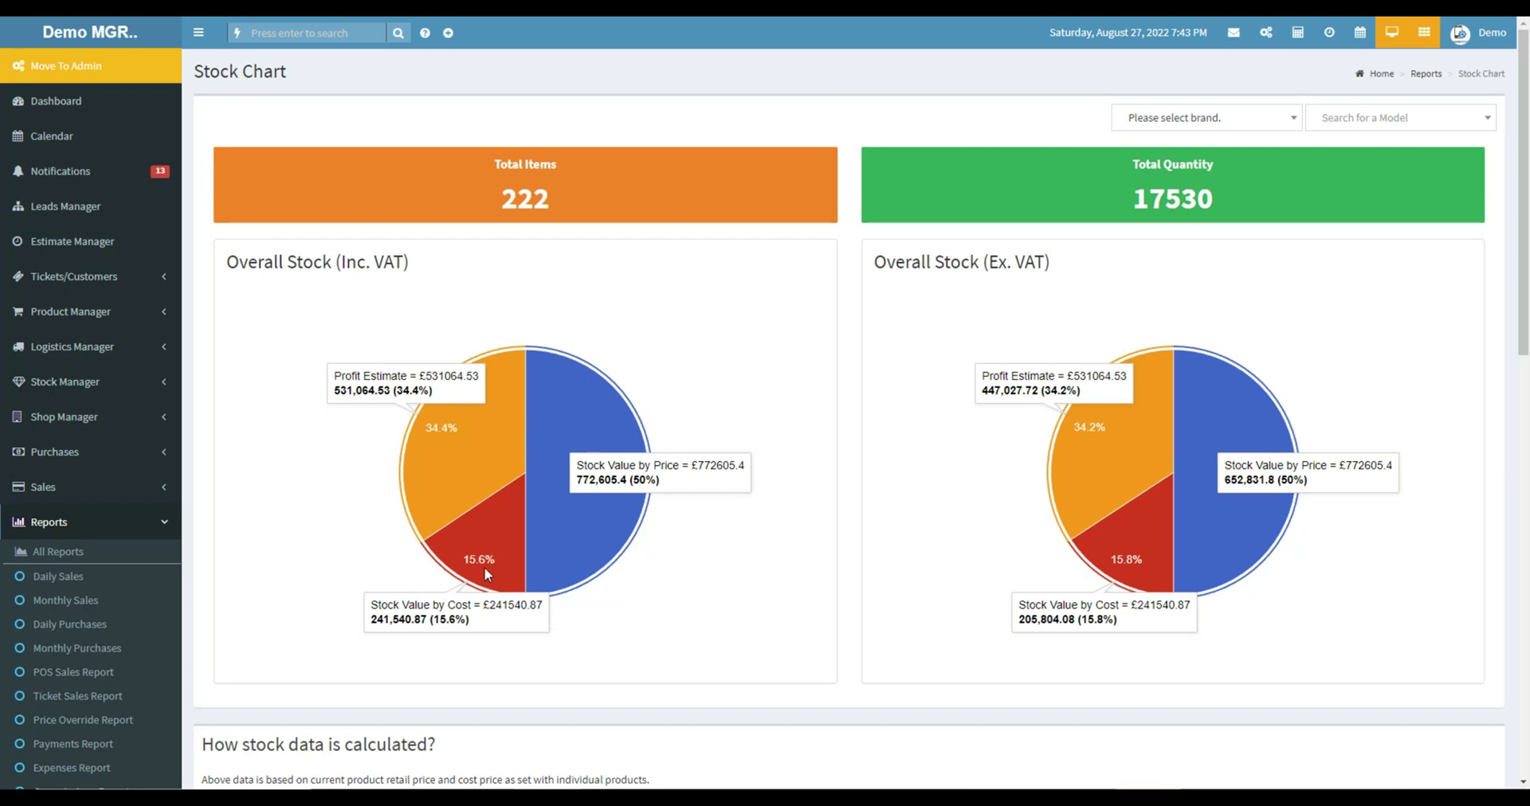
{"action": "double_click", "coordinate": [466, 557]}
{"action": "left_click", "coordinate": [454, 443]}
{"action": "double_click", "coordinate": [429, 429]}
{"action": "left_click", "coordinate": [466, 438]}
{"action": "scroll", "coordinate": [689, 533], "scroll_direction": "down", "scroll_amount": 5}
{"action": "left_click_drag", "start_coordinate": [685, 487], "coordinate": [188, 386]}
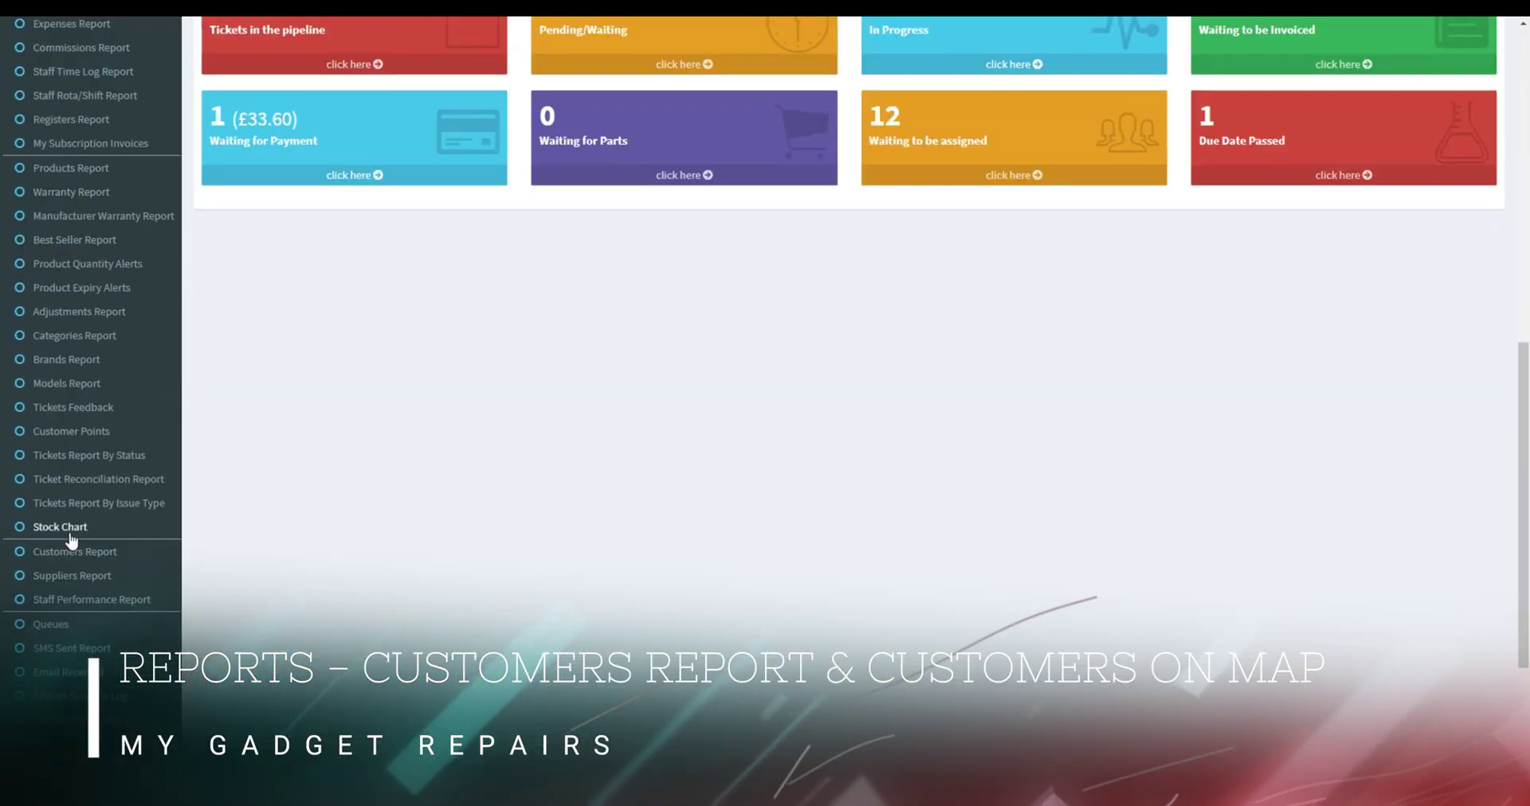
Open the Customers Report and briefly show then hide its filters
{"action": "scroll", "coordinate": [69, 539], "scroll_direction": "down", "scroll_amount": 3}
{"action": "left_click", "coordinate": [73, 367]}
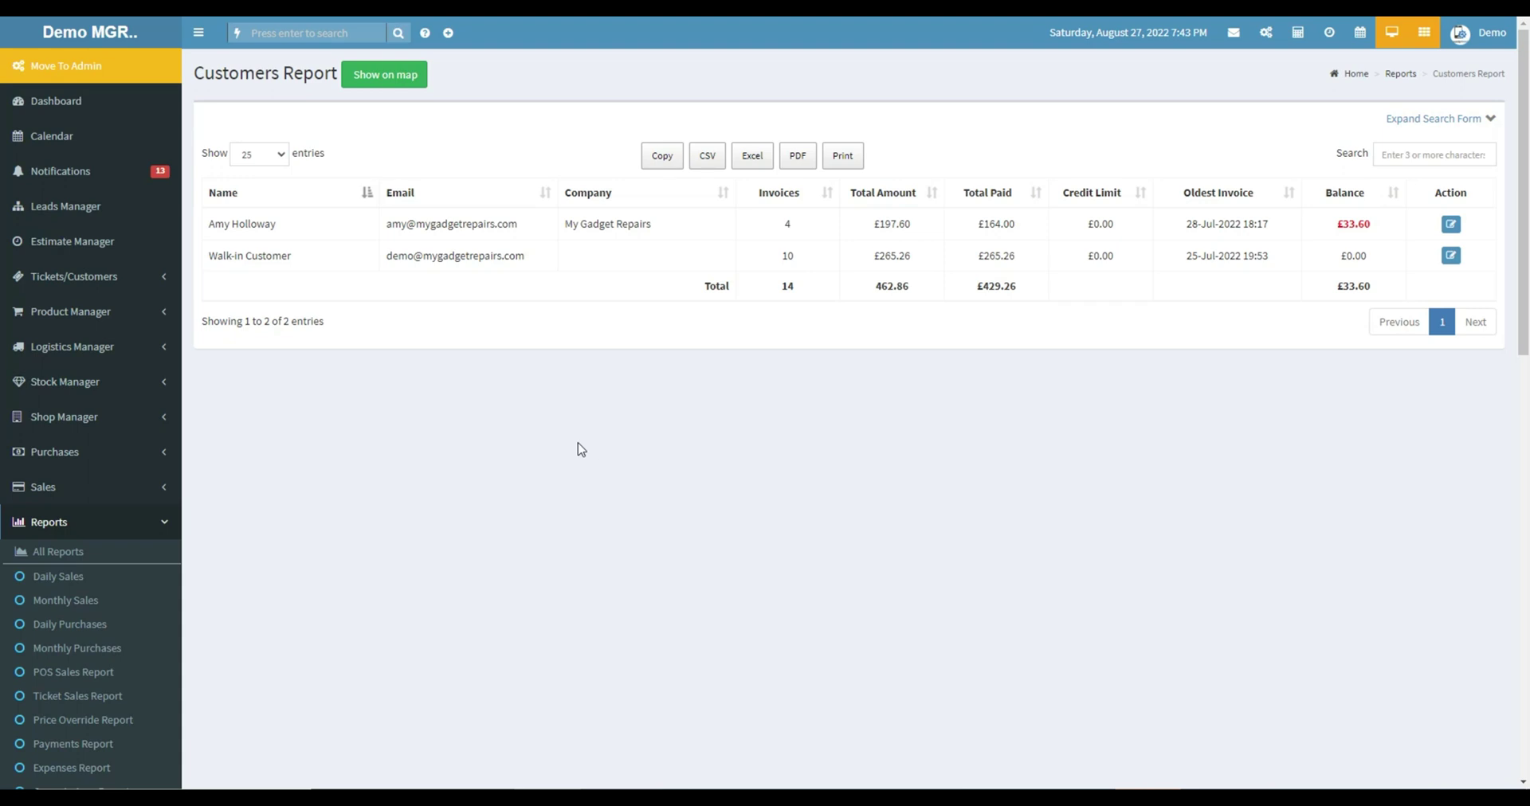
{"action": "left_click", "coordinate": [1430, 130]}
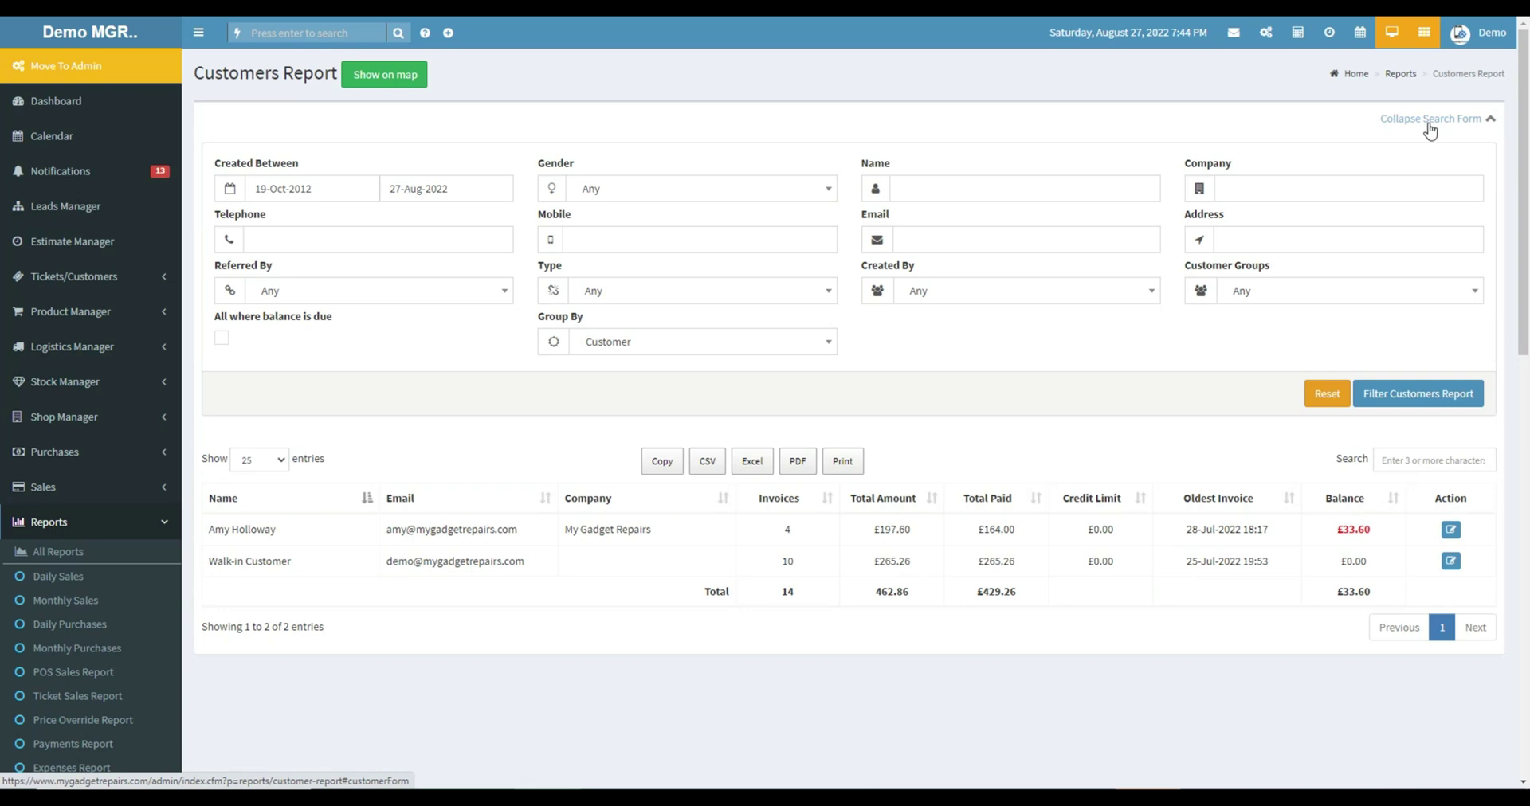
{"action": "left_click", "coordinate": [1430, 130]}
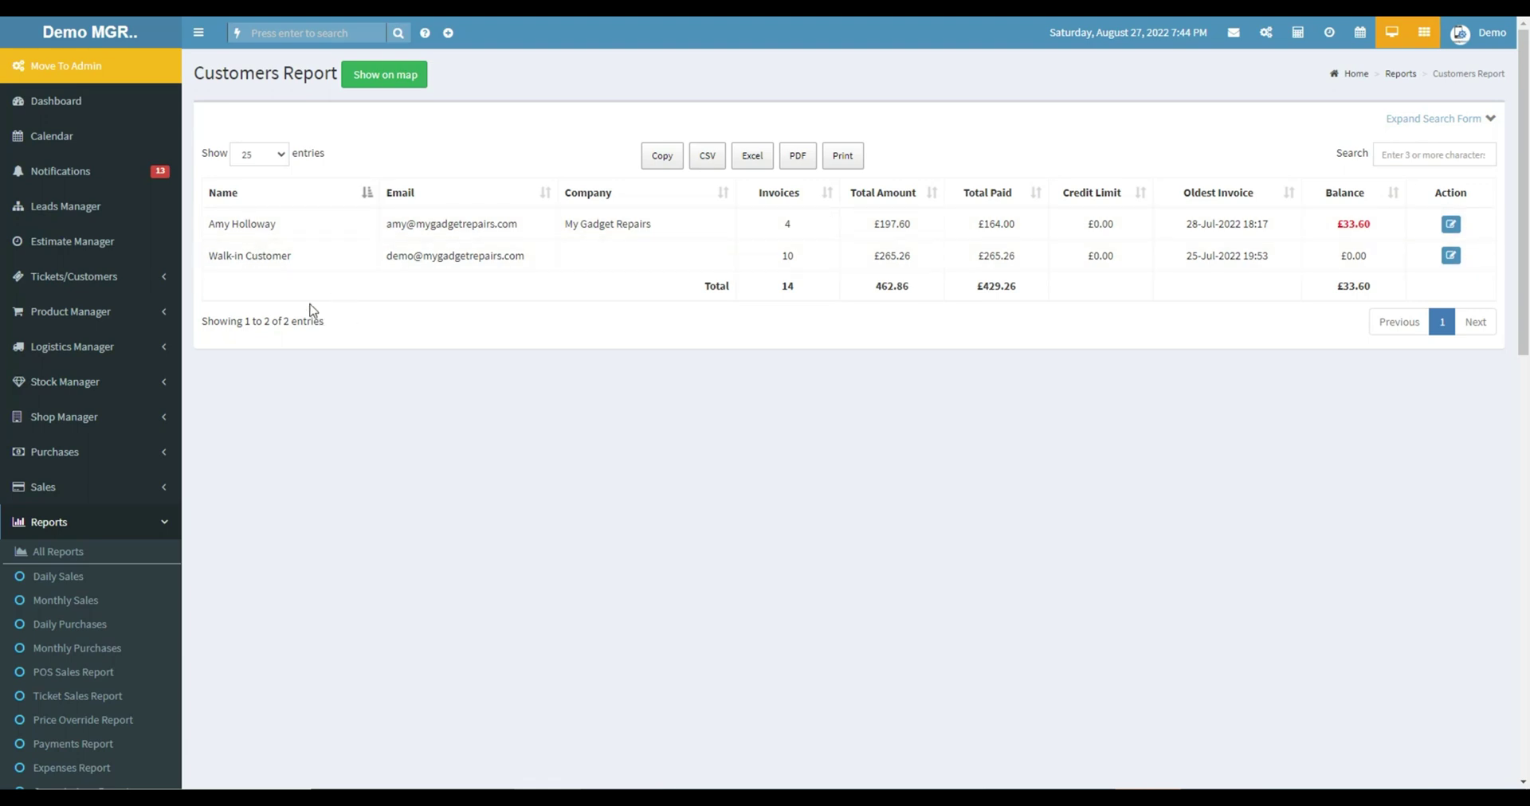
Review the top customer's row: name, e-mail, 4 invoices, total and £33.60 outstanding
{"action": "left_click_drag", "start_coordinate": [209, 226], "coordinate": [279, 229]}
{"action": "left_click_drag", "start_coordinate": [386, 224], "coordinate": [652, 225]}
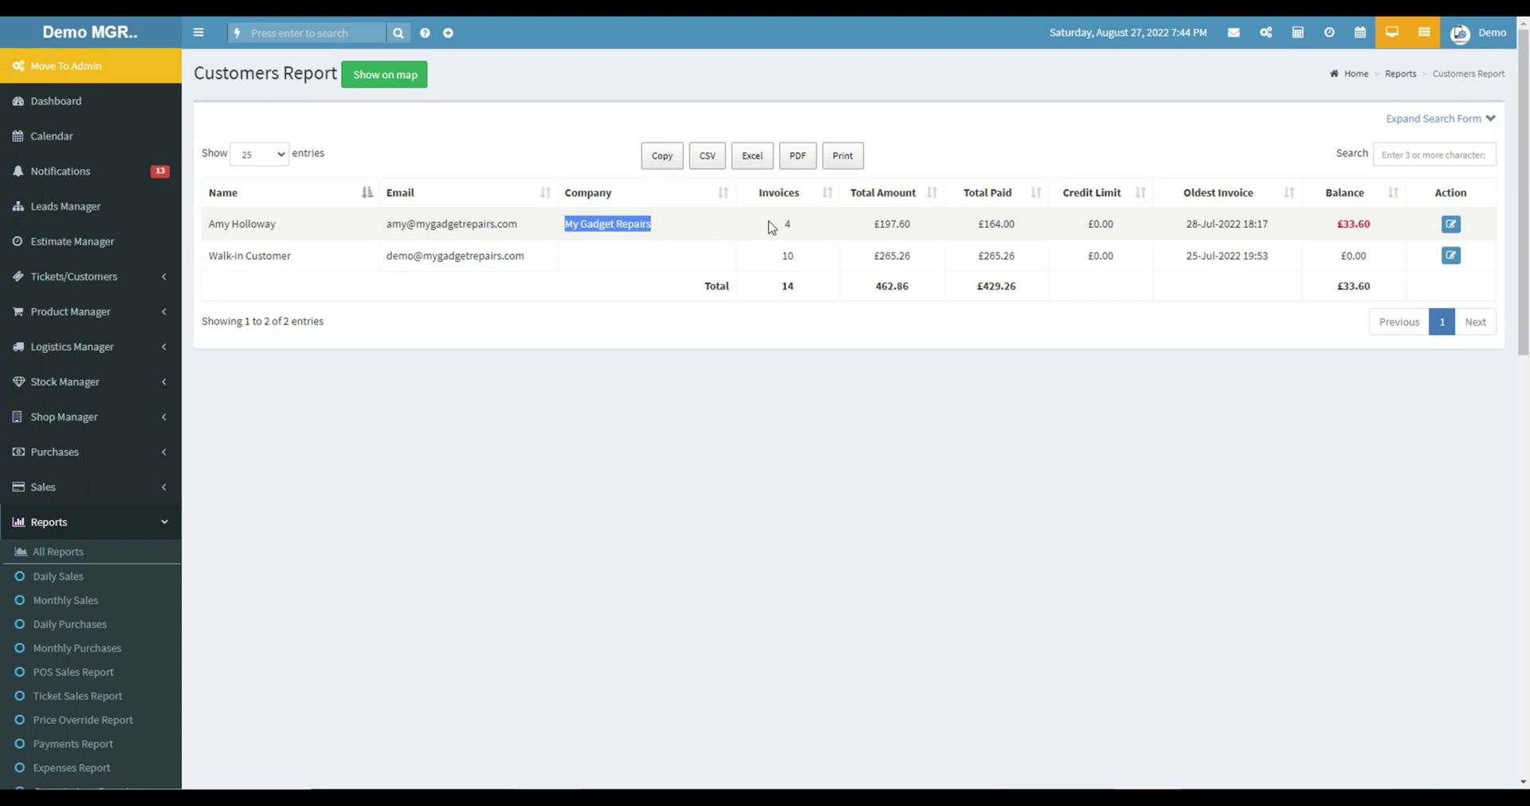
{"action": "left_click_drag", "start_coordinate": [778, 229], "coordinate": [810, 229]}
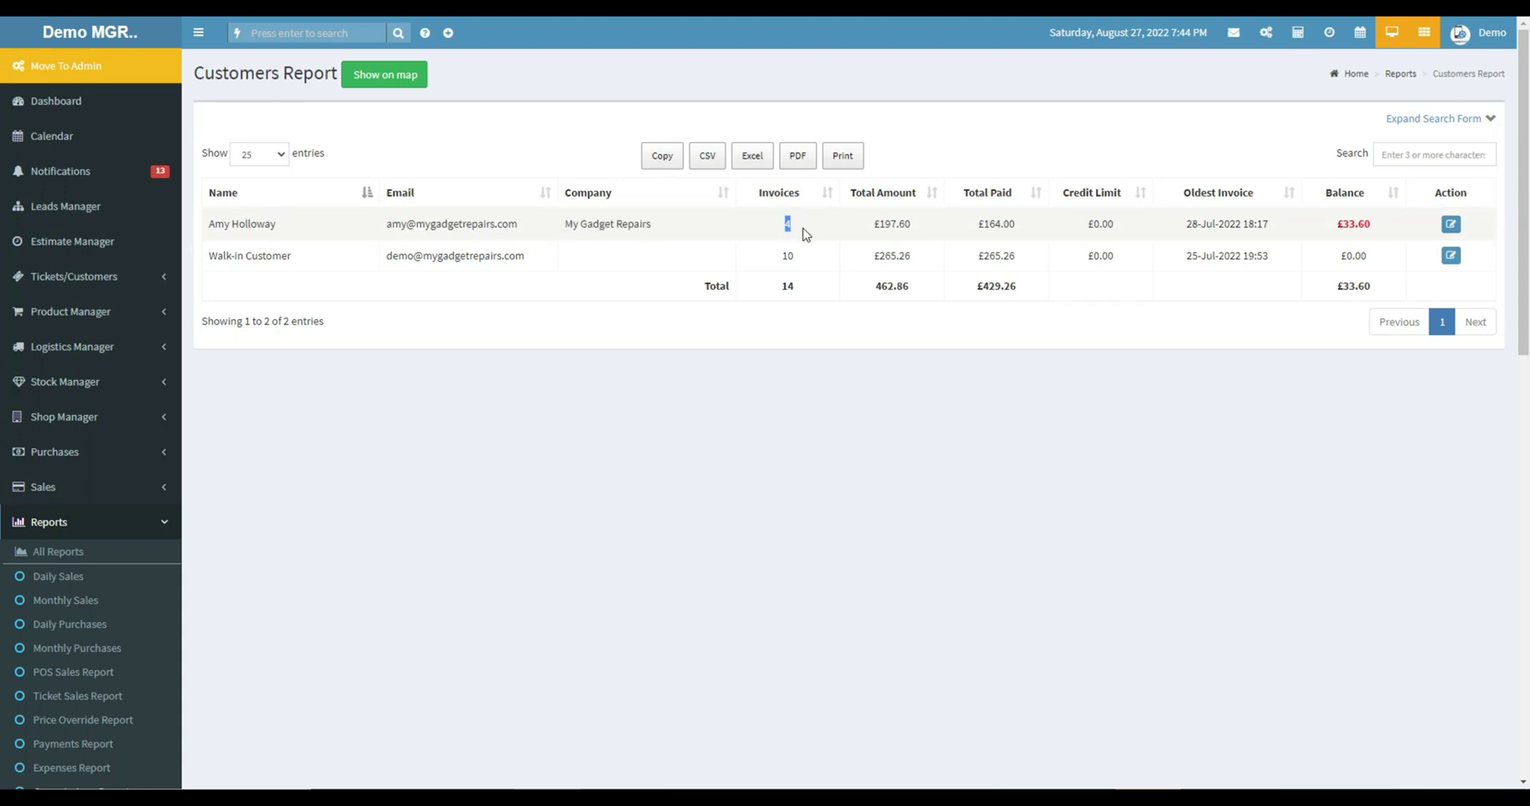
{"action": "left_click_drag", "start_coordinate": [874, 224], "coordinate": [1115, 235]}
{"action": "left_click_drag", "start_coordinate": [1340, 227], "coordinate": [1384, 239]}
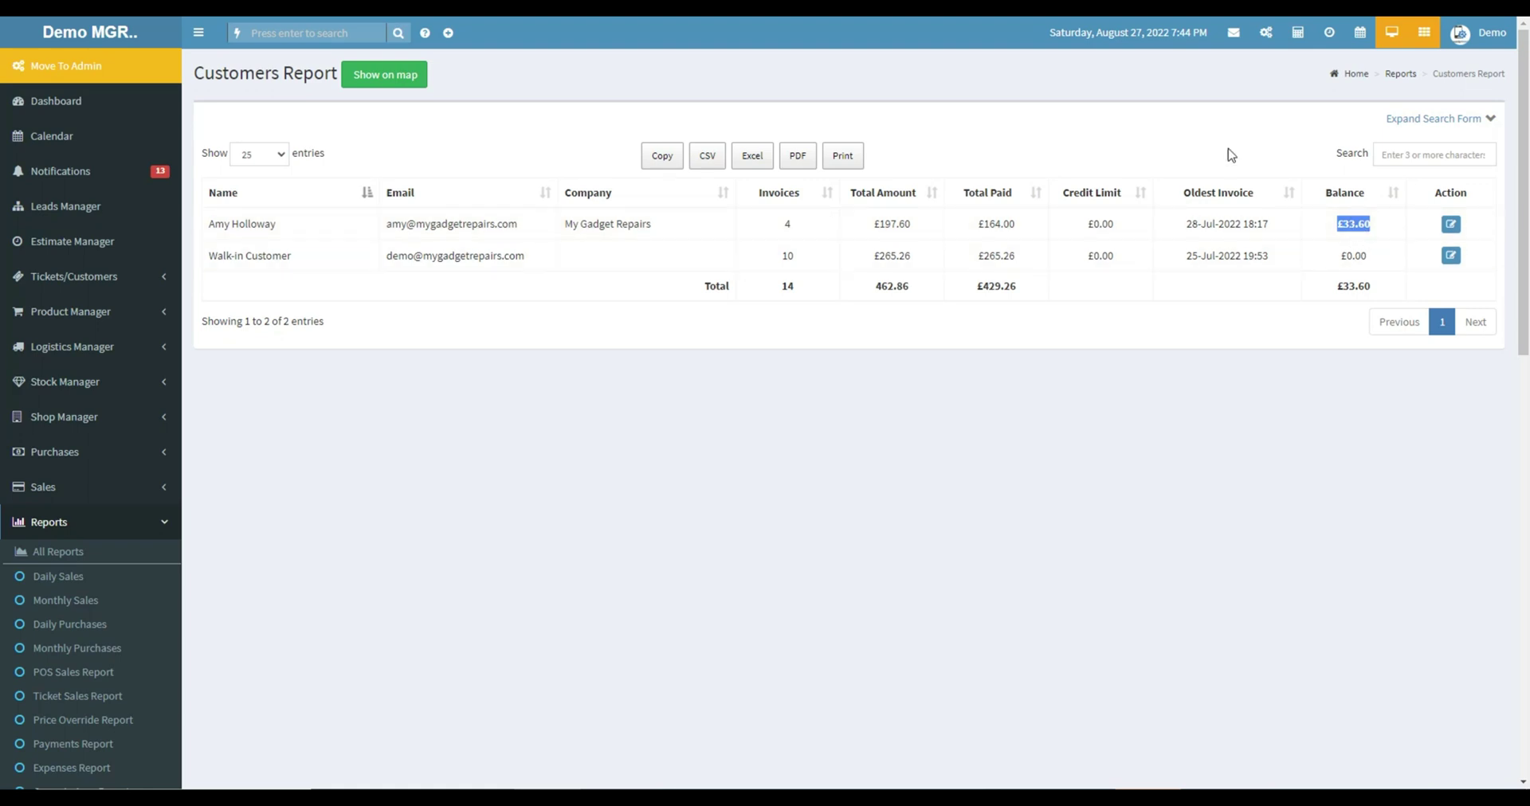
Open the top customer's account details, then show customer locations on the map
{"action": "left_click", "coordinate": [1451, 224]}
{"action": "left_click", "coordinate": [399, 79]}
{"action": "left_click", "coordinate": [636, 714]}
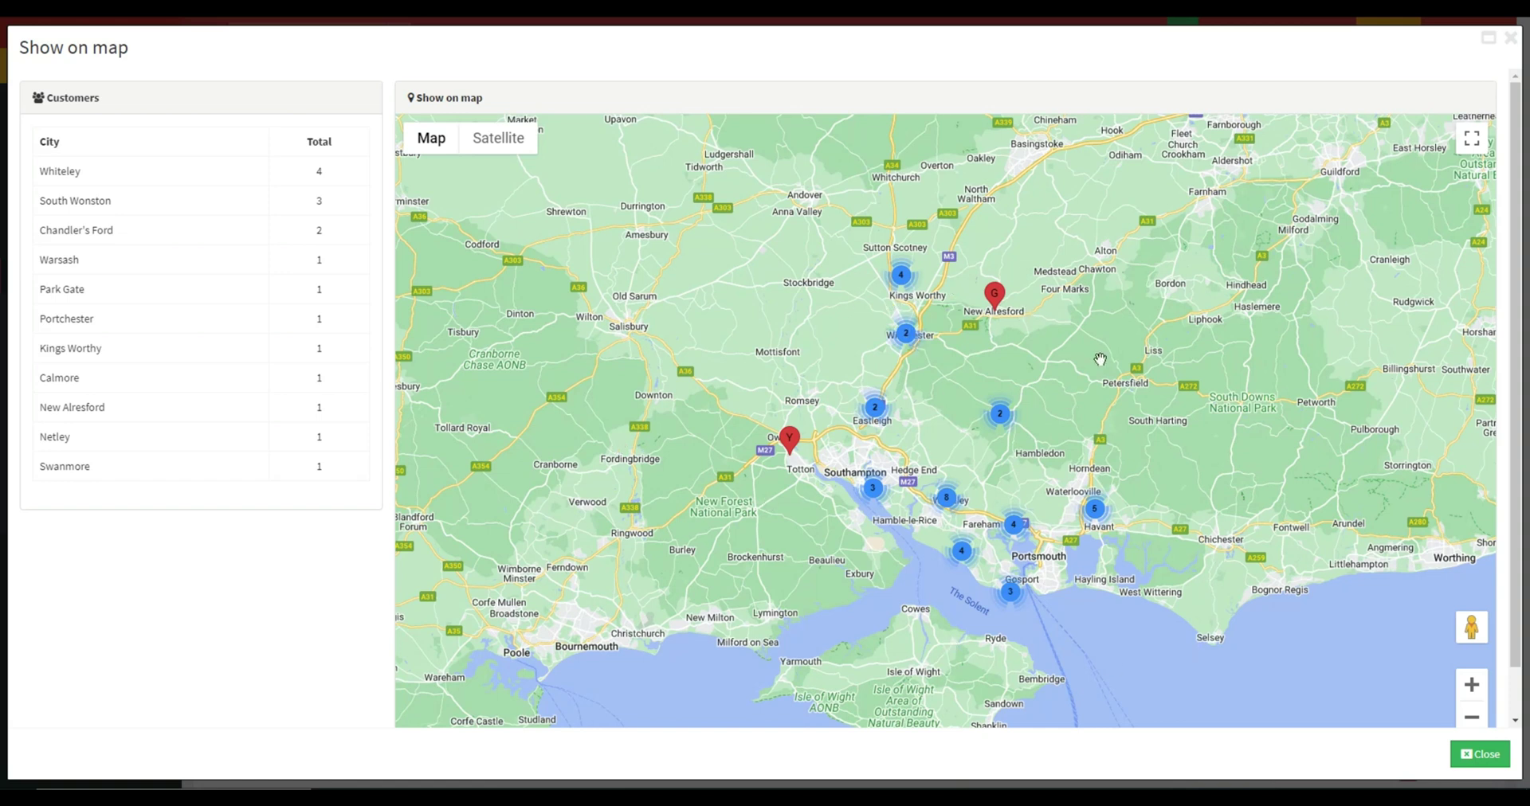
Zoom the map out to southern England, back in around Southampton, then return to the Customers Report
{"action": "double_click", "coordinate": [1473, 719]}
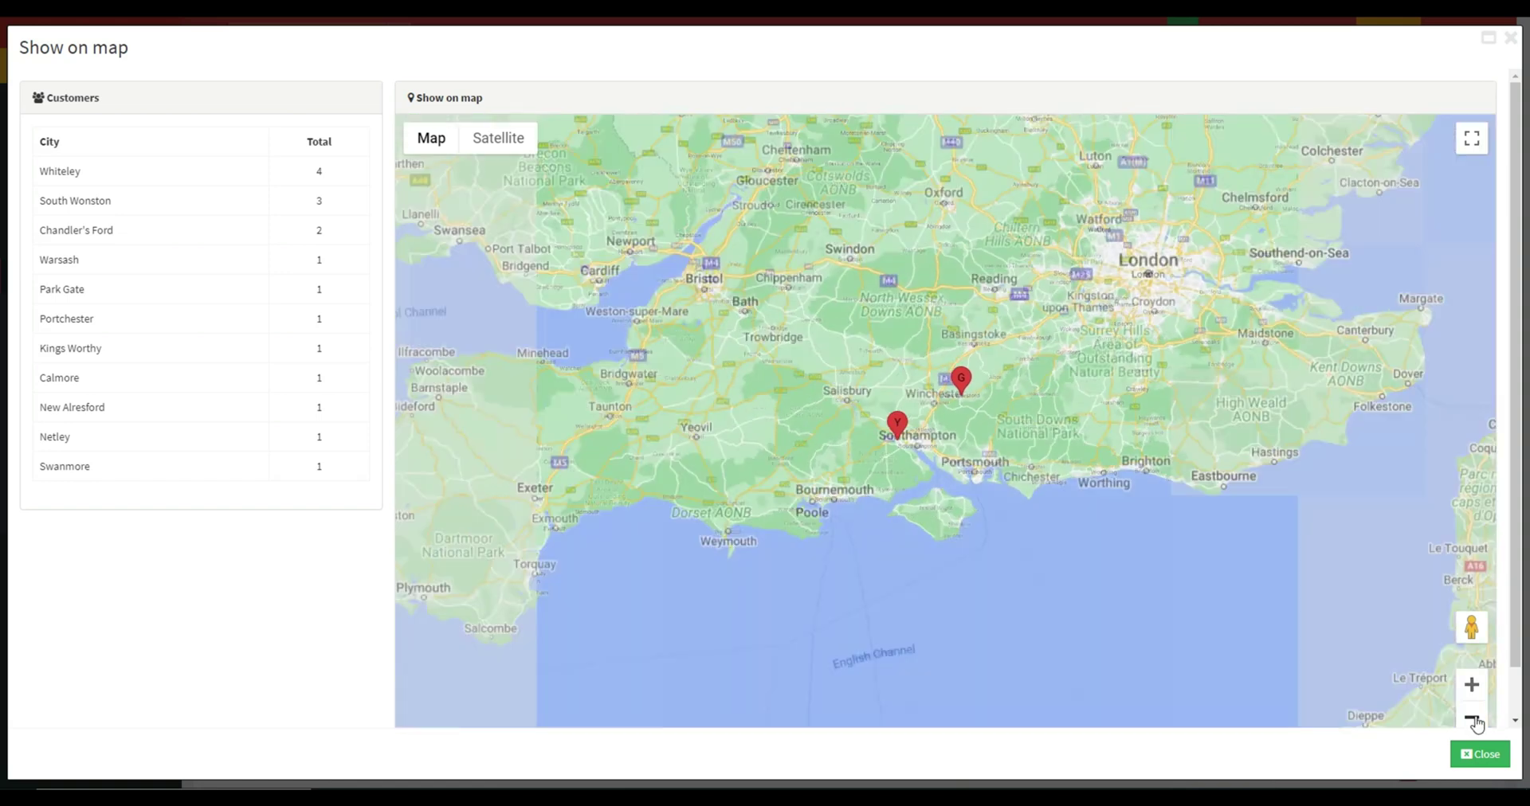
{"action": "left_click", "coordinate": [1474, 721]}
{"action": "double_click", "coordinate": [1472, 687]}
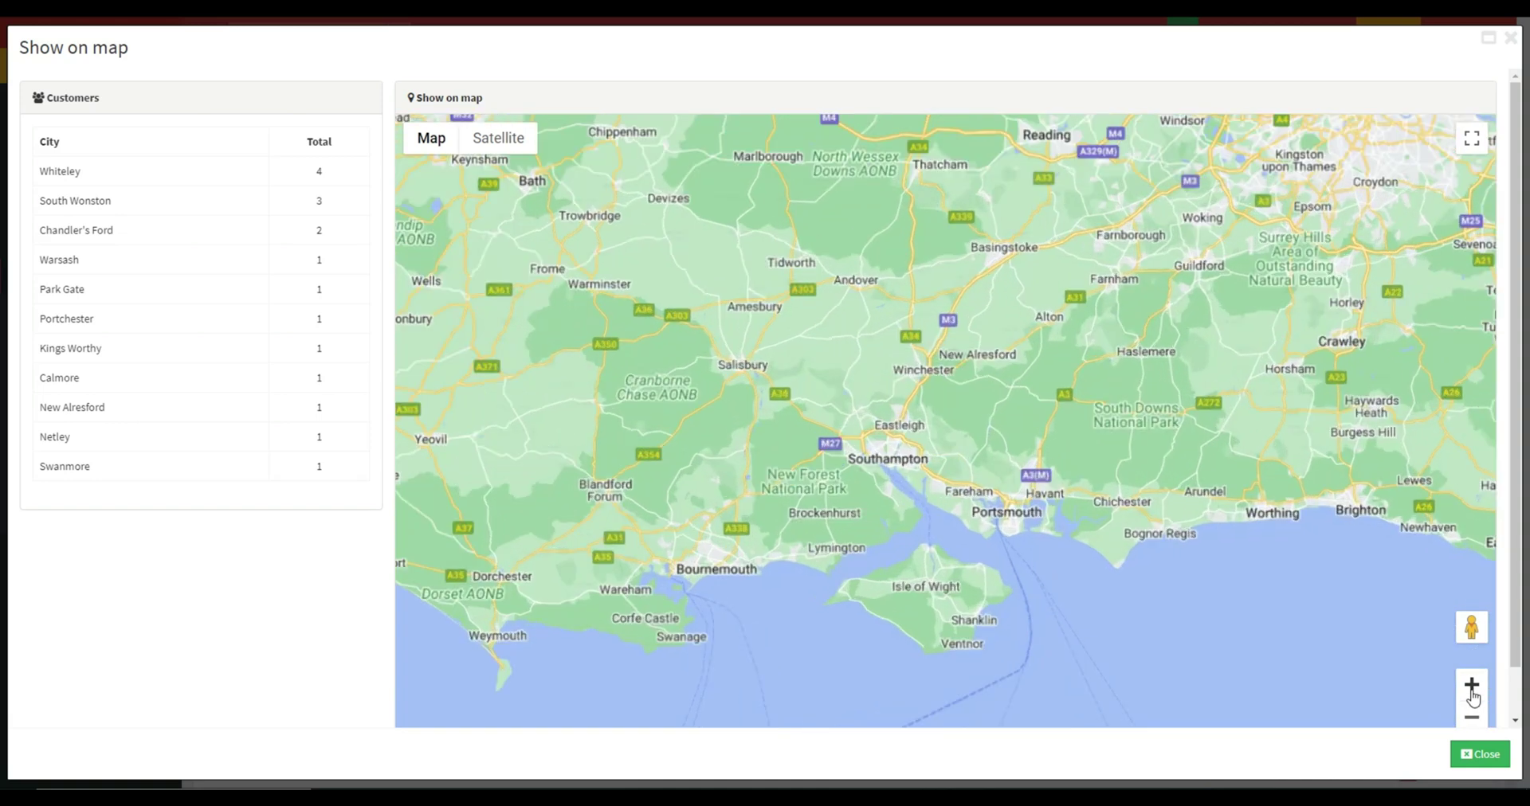
{"action": "left_click", "coordinate": [1471, 687]}
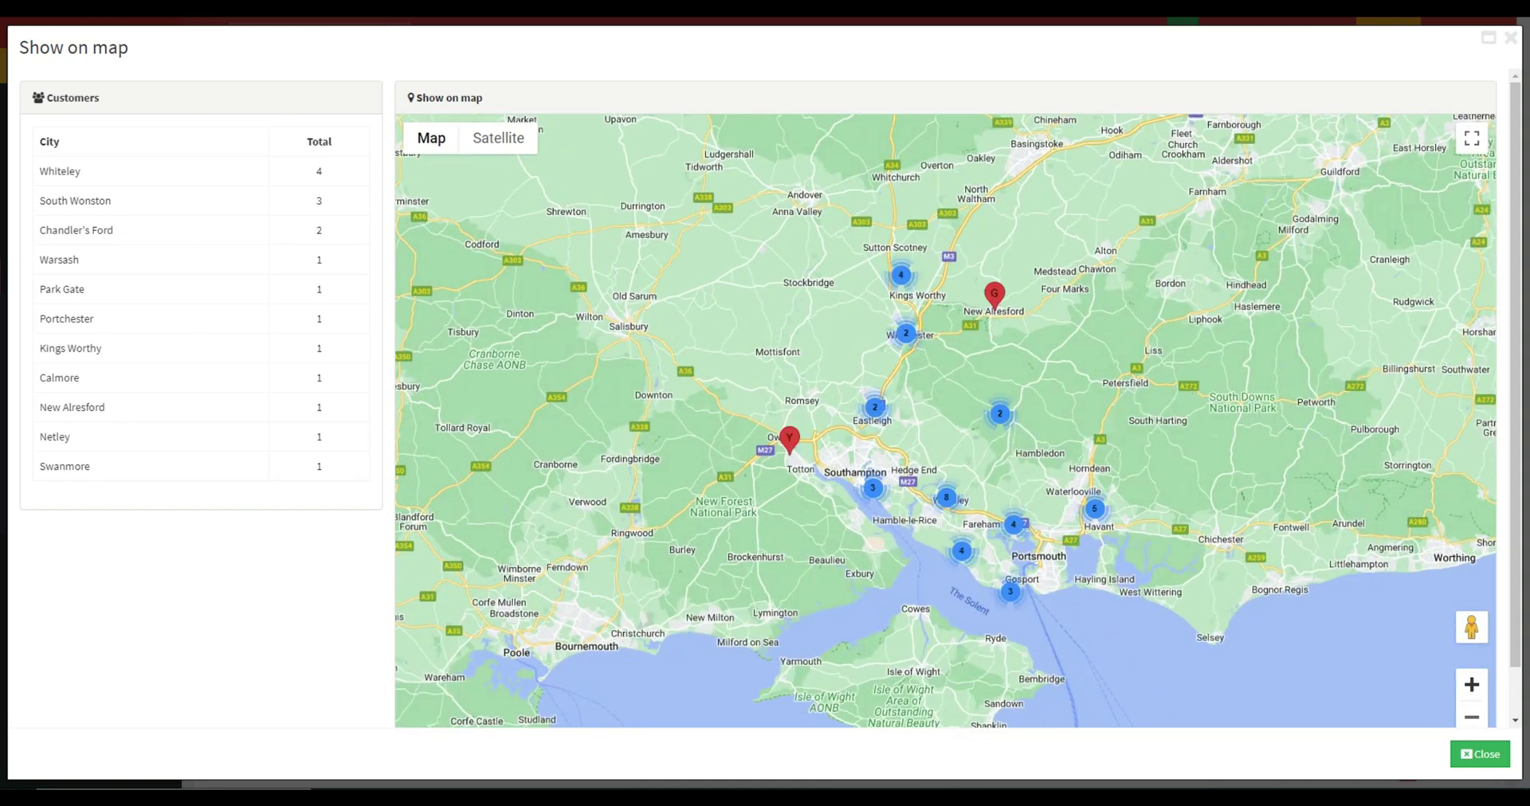
{"action": "mouse_move", "coordinate": [560, 797]}
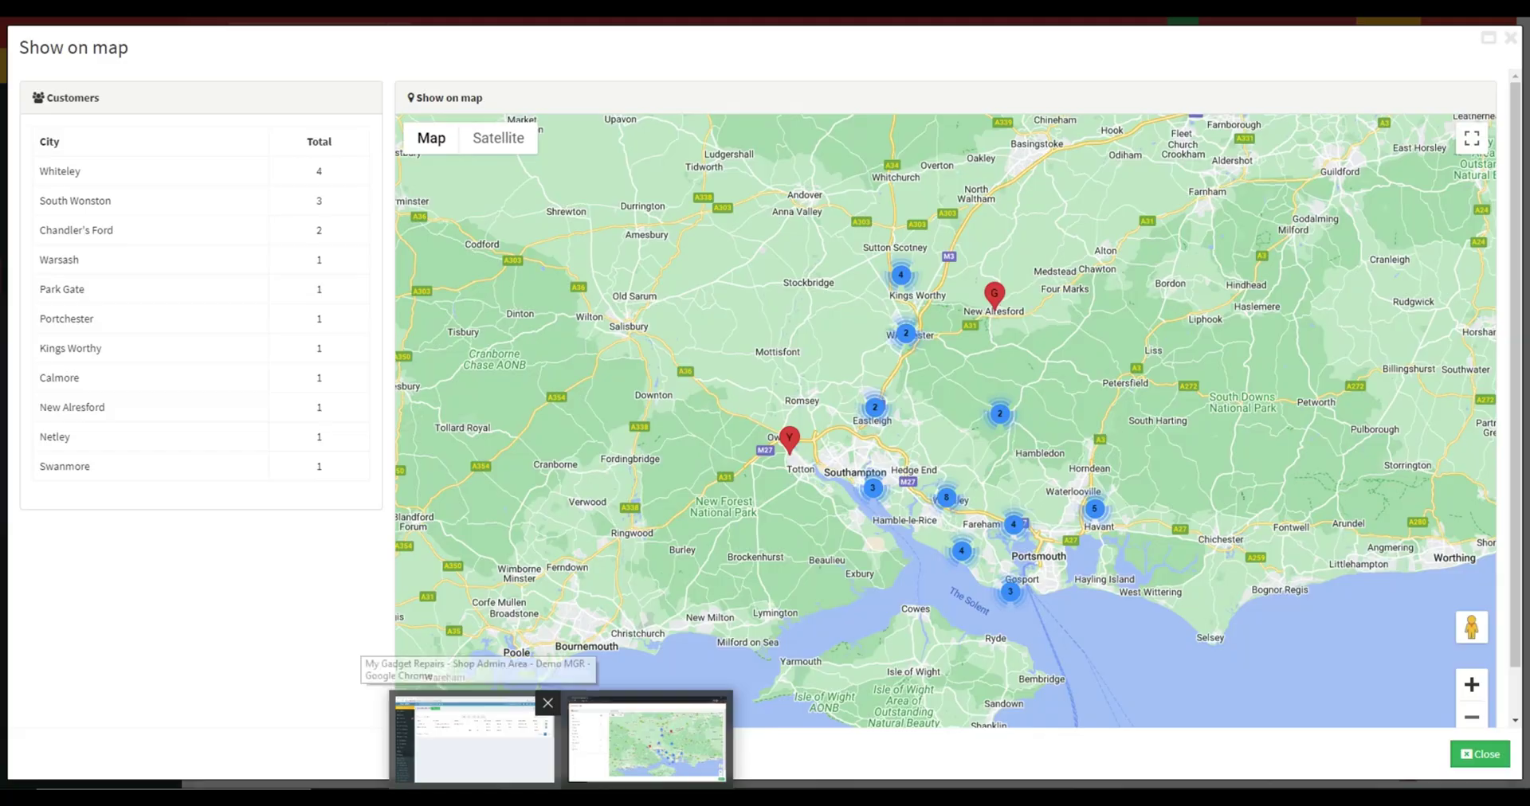
{"action": "left_click", "coordinate": [475, 741]}
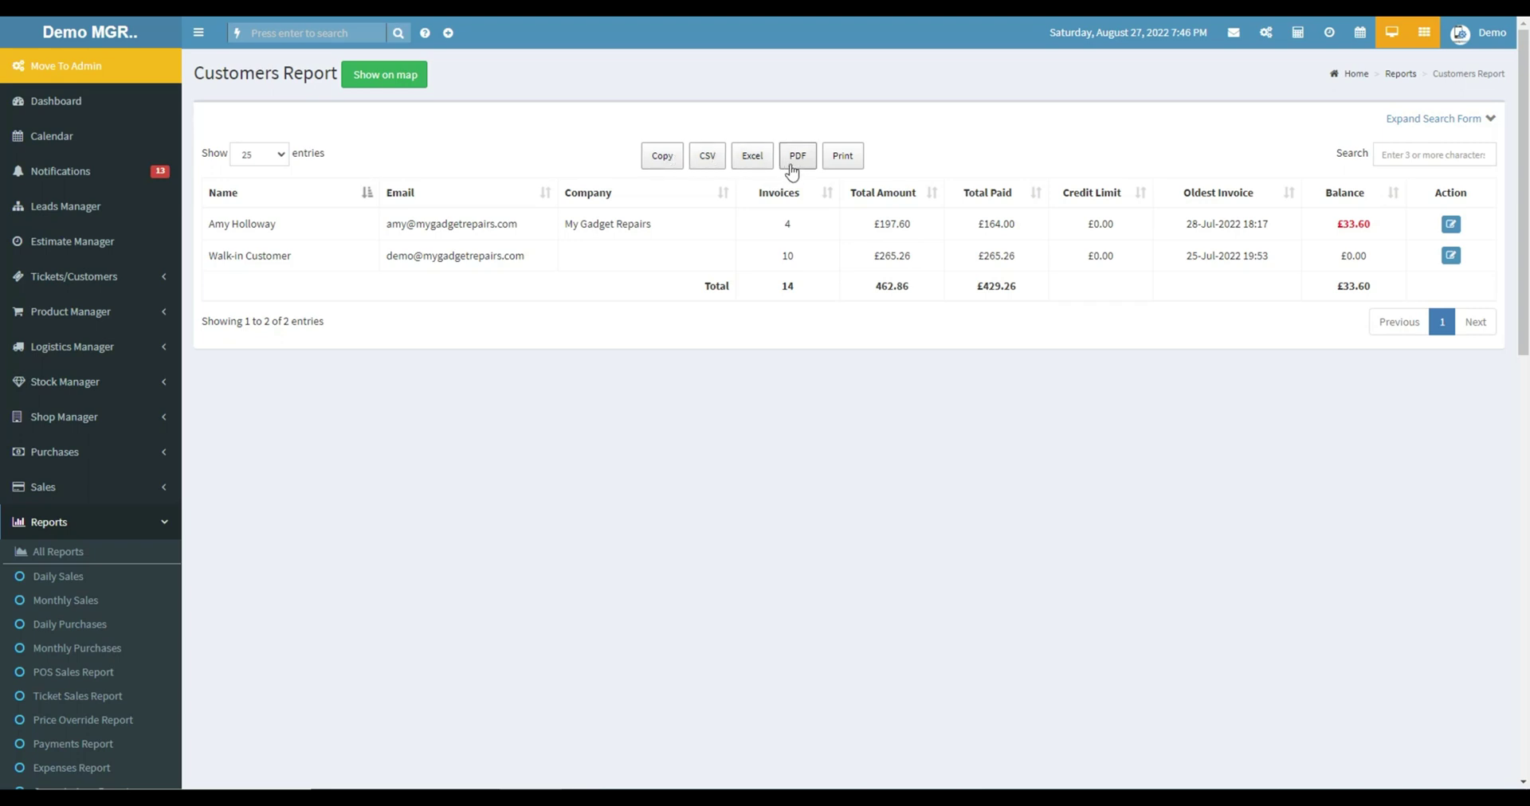
Cancel the Customers Report print view, review the Total row, and keep 25 entries per page
{"action": "left_click", "coordinate": [843, 162]}
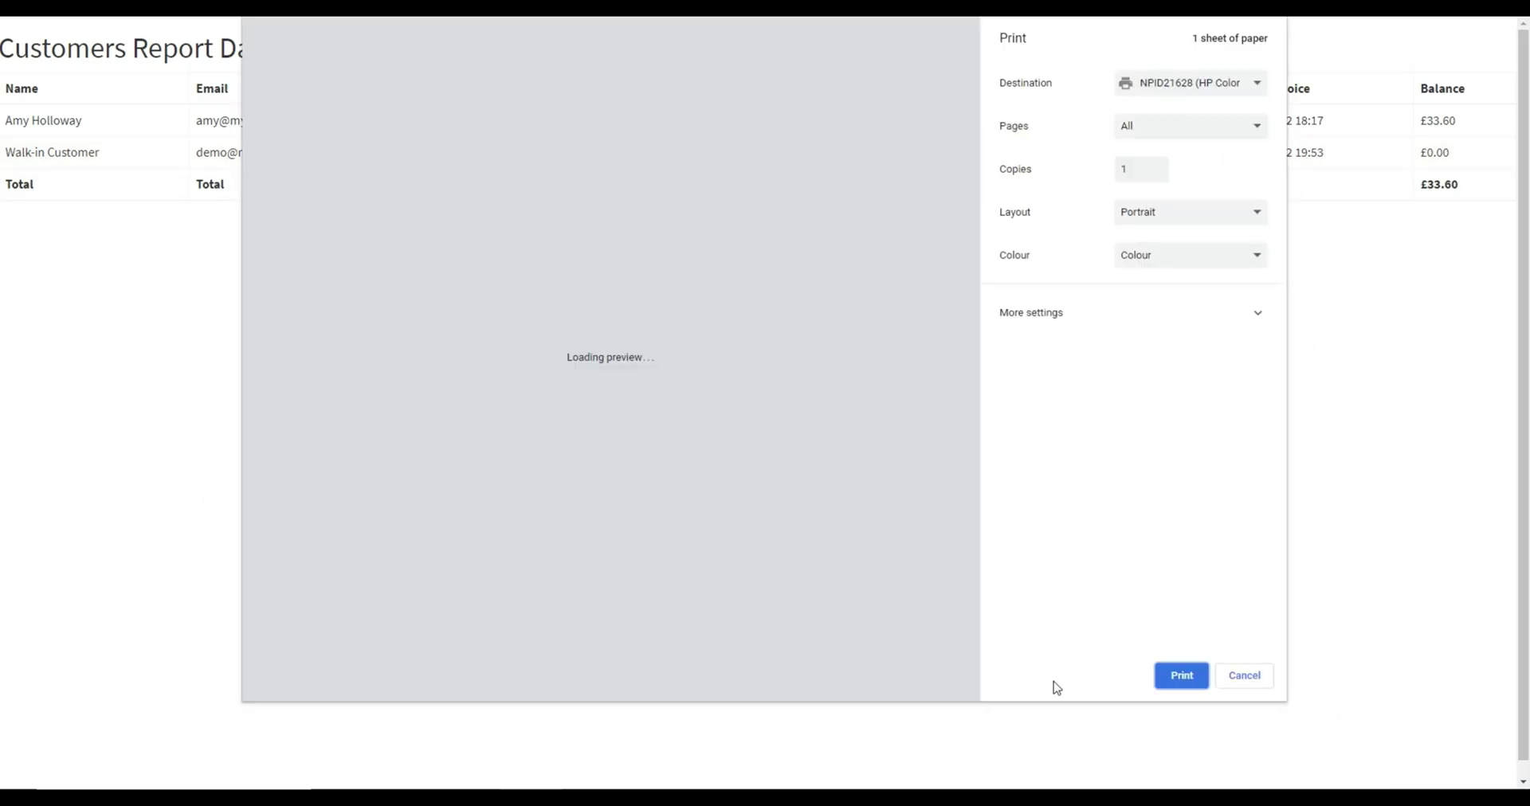
{"action": "left_click", "coordinate": [1236, 675]}
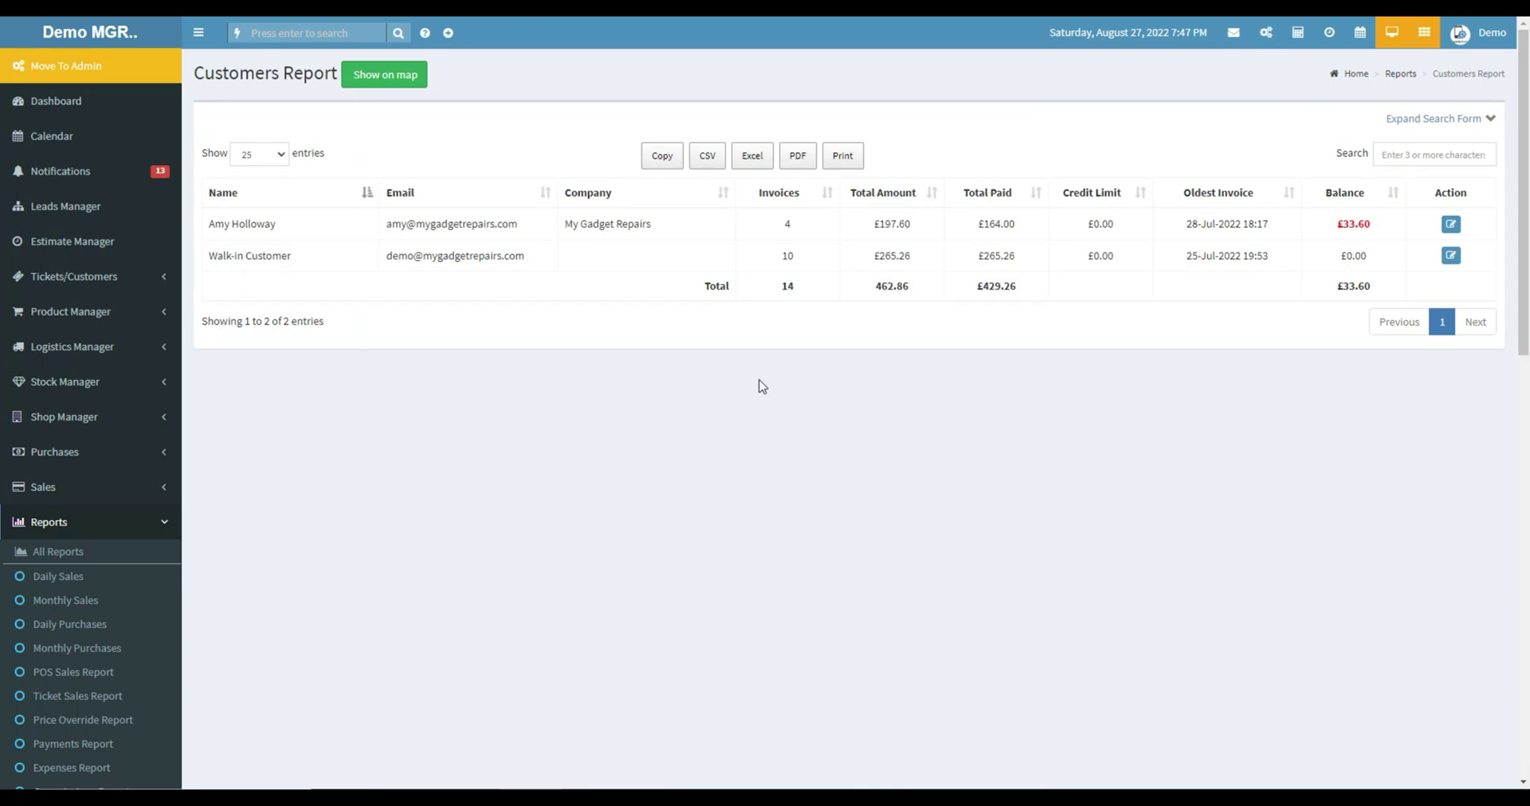
{"action": "left_click_drag", "start_coordinate": [707, 289], "coordinate": [1032, 291]}
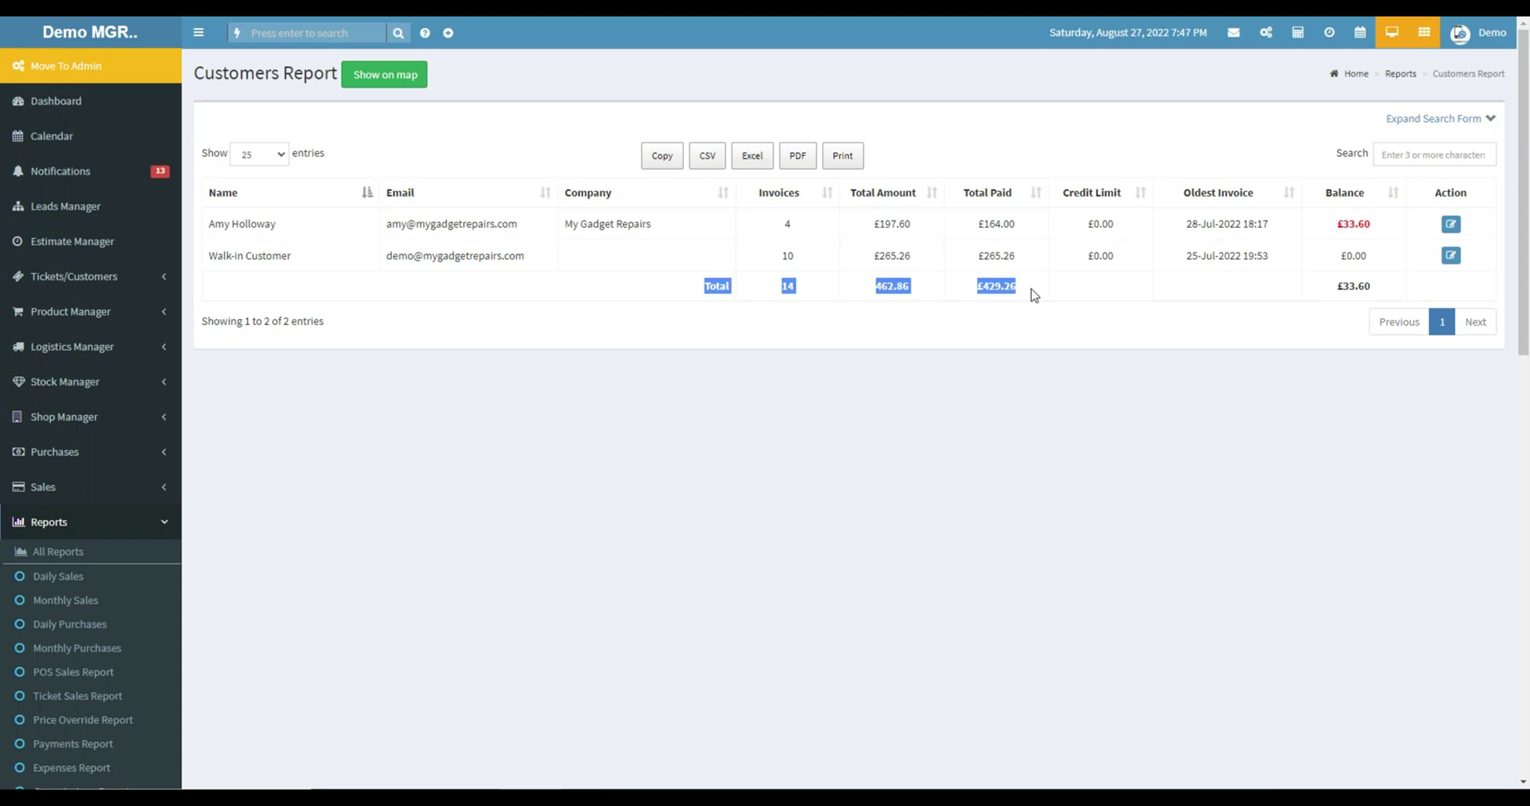
{"action": "left_click", "coordinate": [1028, 390]}
{"action": "left_click", "coordinate": [278, 162]}
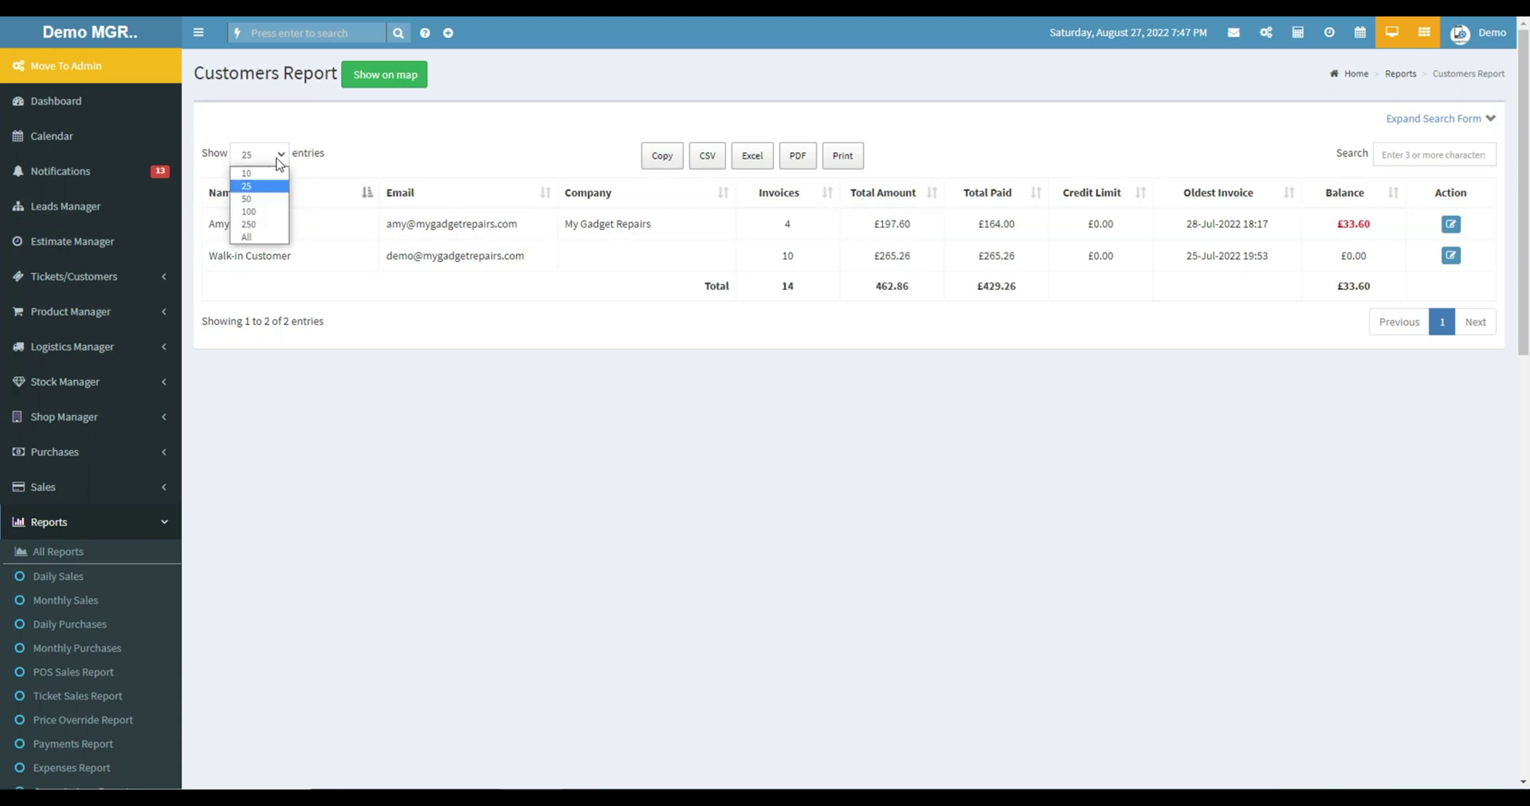
{"action": "left_click", "coordinate": [279, 162]}
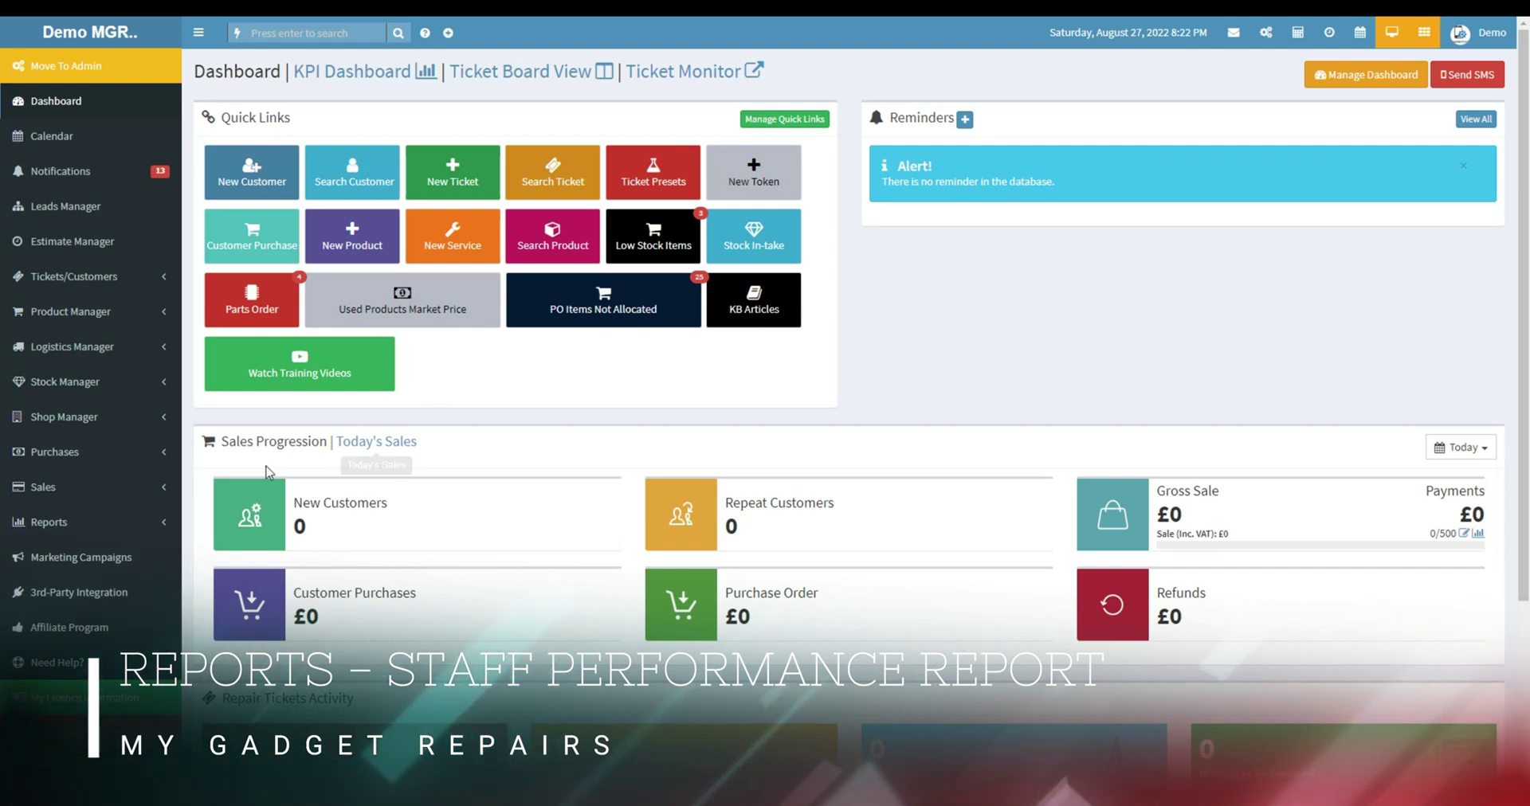
Open the Staff Performance Report and expand then collapse its search filters
{"action": "left_click", "coordinate": [59, 522]}
{"action": "scroll", "coordinate": [65, 532], "scroll_direction": "down", "scroll_amount": 2}
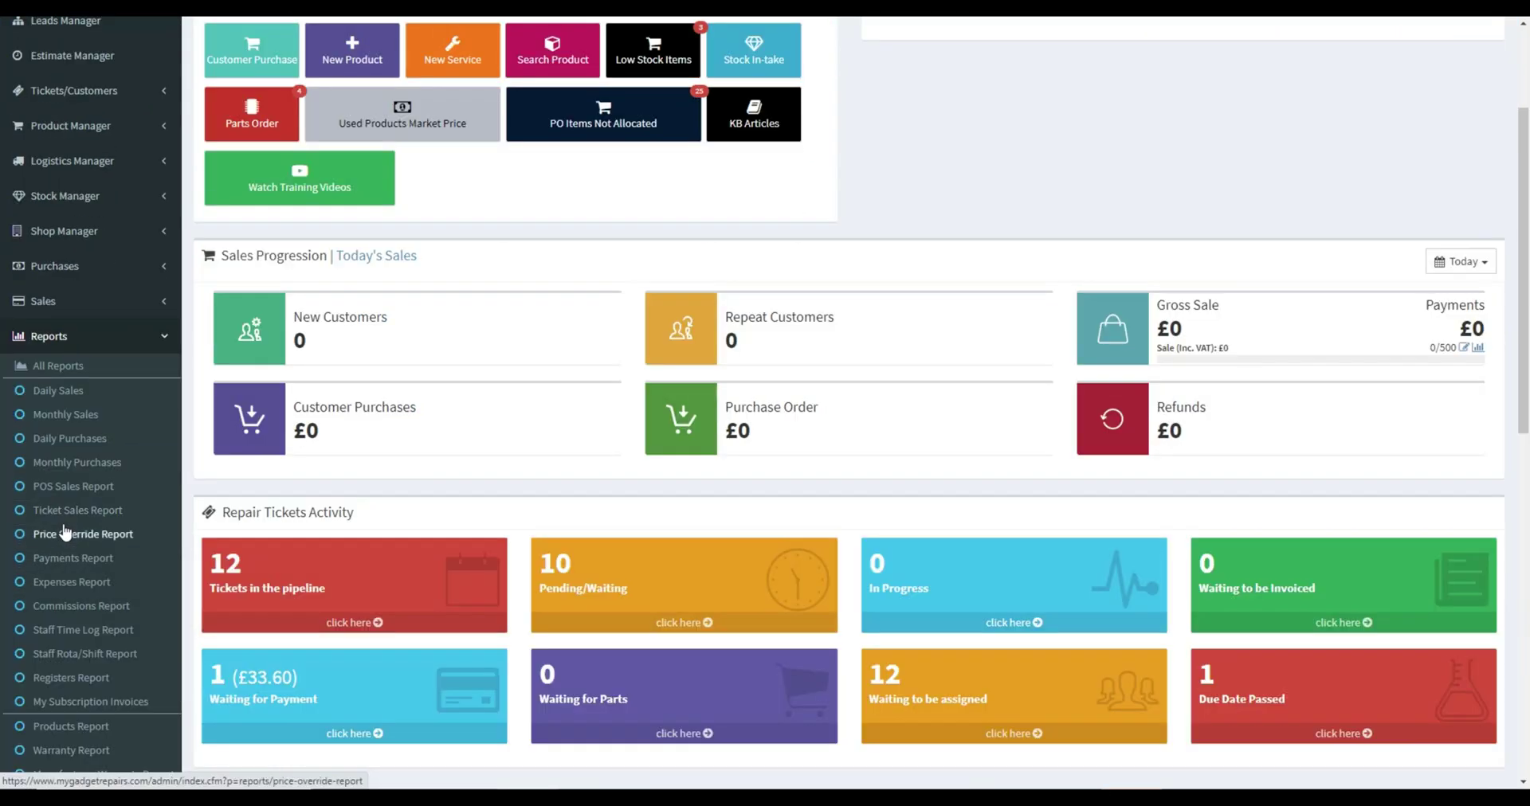
{"action": "scroll", "coordinate": [66, 532], "scroll_direction": "down", "scroll_amount": 6}
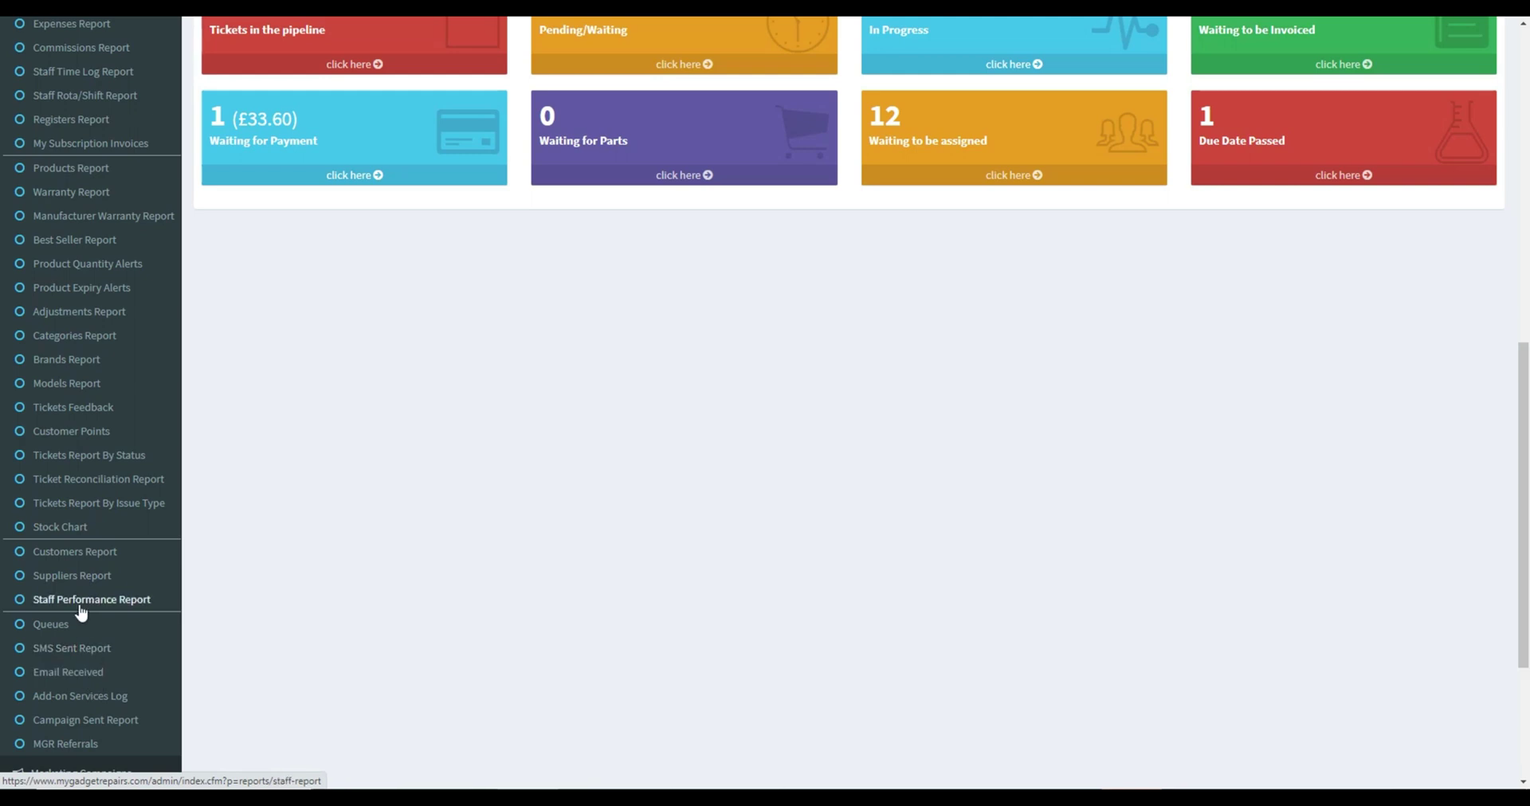
{"action": "left_click", "coordinate": [33, 603]}
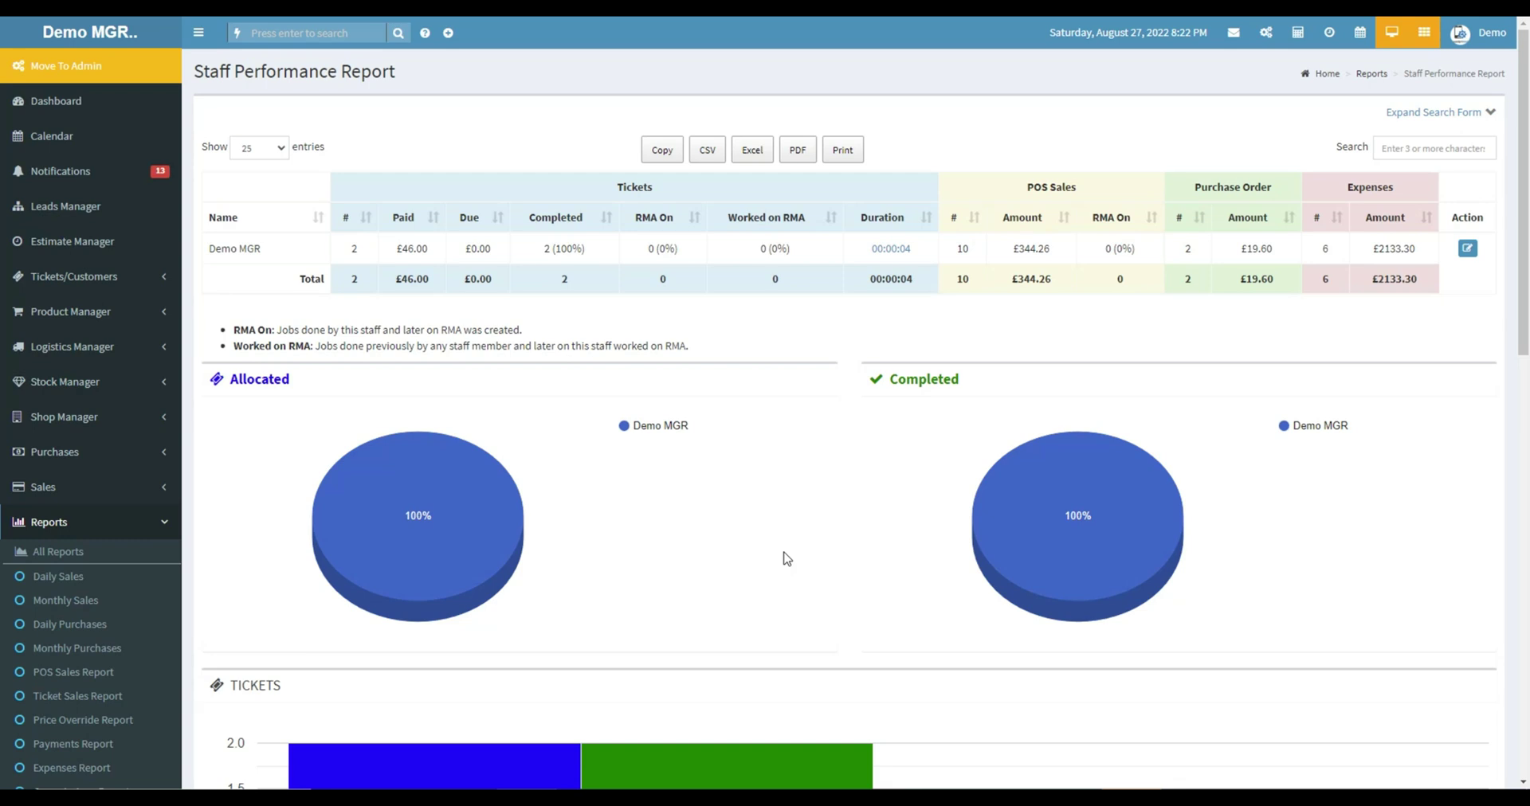
{"action": "left_click", "coordinate": [1457, 113]}
{"action": "left_click_drag", "start_coordinate": [214, 156], "coordinate": [1285, 298]}
{"action": "left_click", "coordinate": [1466, 113]}
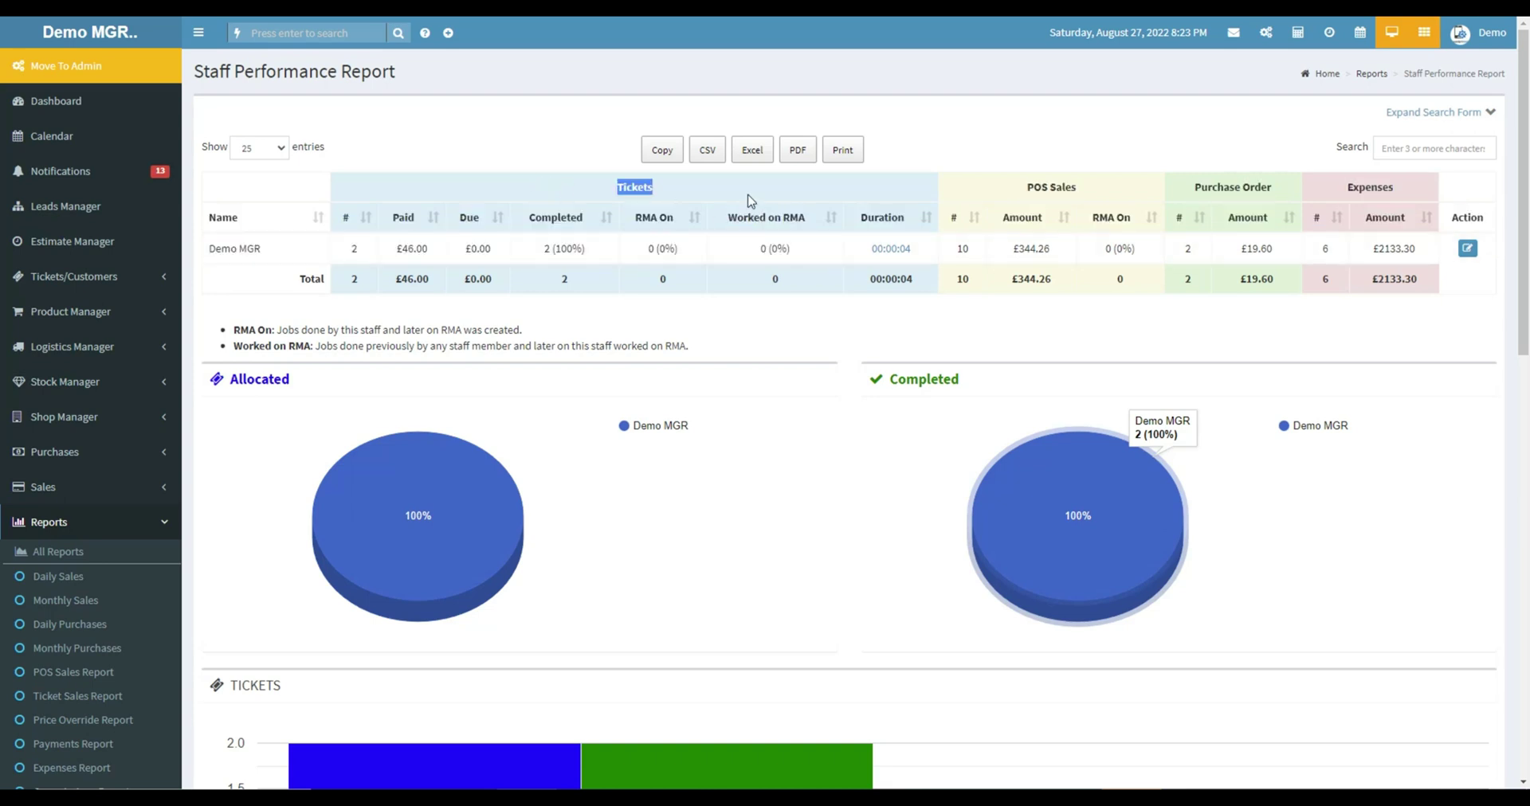
Review the Tickets, POS Sales and Purchase Order group headings
{"action": "left_click_drag", "start_coordinate": [612, 192], "coordinate": [669, 194]}
{"action": "left_click_drag", "start_coordinate": [1008, 189], "coordinate": [1091, 195]}
{"action": "left_click_drag", "start_coordinate": [1187, 190], "coordinate": [1403, 194]}
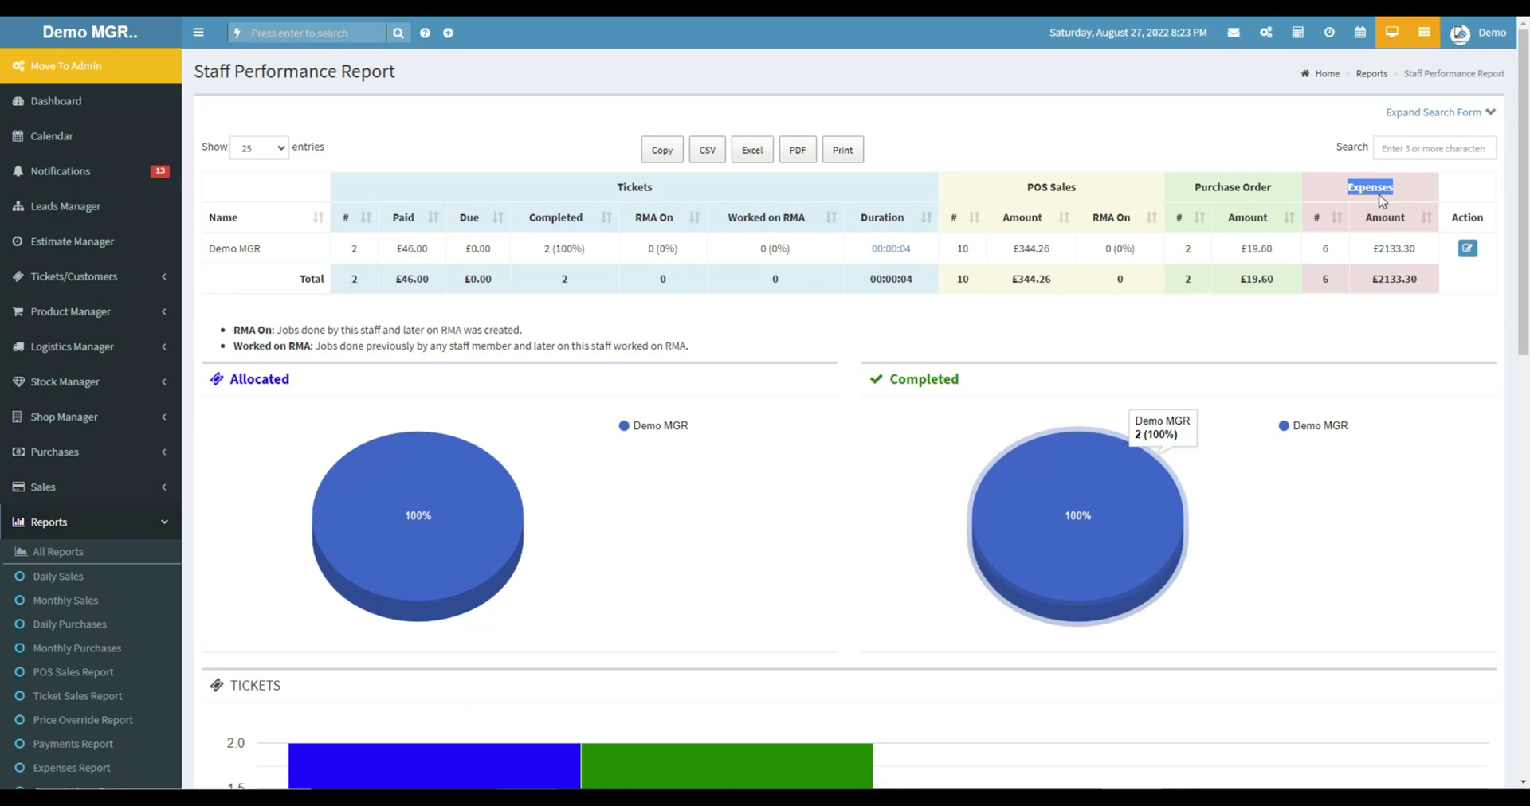
{"action": "left_click_drag", "start_coordinate": [619, 188], "coordinate": [676, 195]}
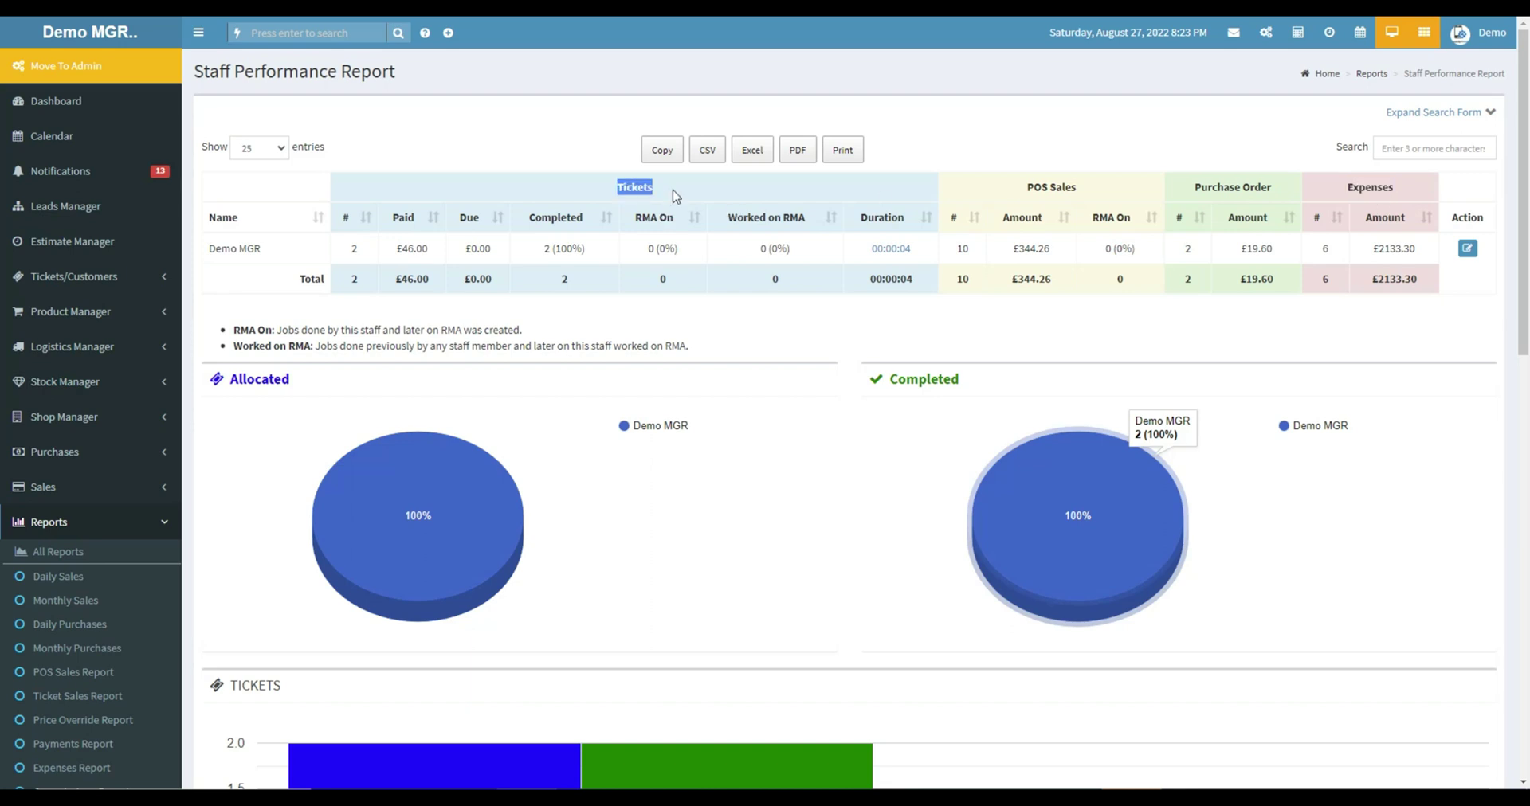
{"action": "left_click", "coordinate": [351, 257]}
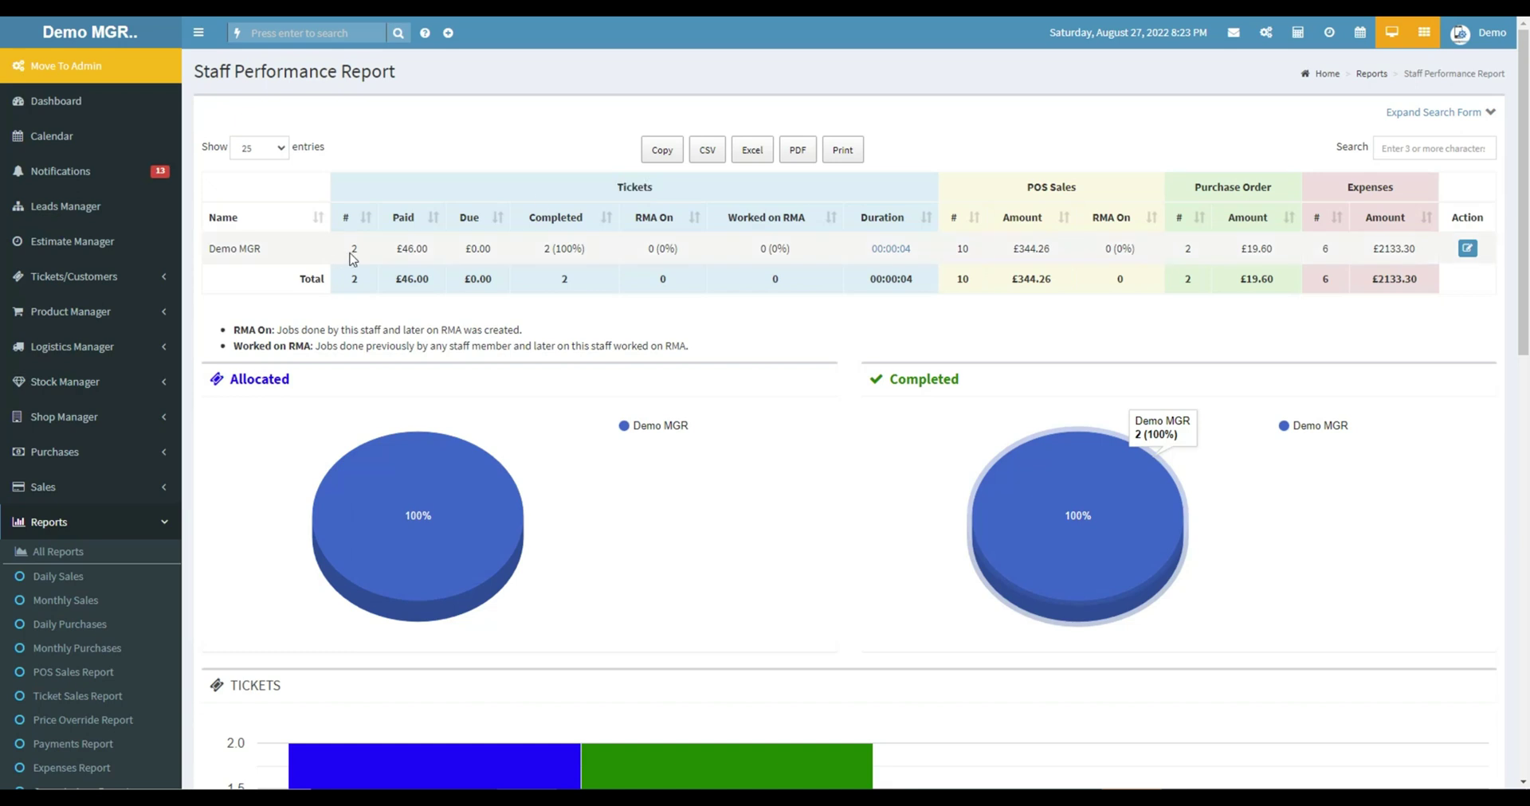
{"action": "left_click_drag", "start_coordinate": [263, 251], "coordinate": [348, 256]}
{"action": "left_click", "coordinate": [348, 257]}
Check ticket figures: 2 tickets, £46.00 paid, £0.00 due, 100% completed, duration 00:00:04
{"action": "double_click", "coordinate": [353, 251]}
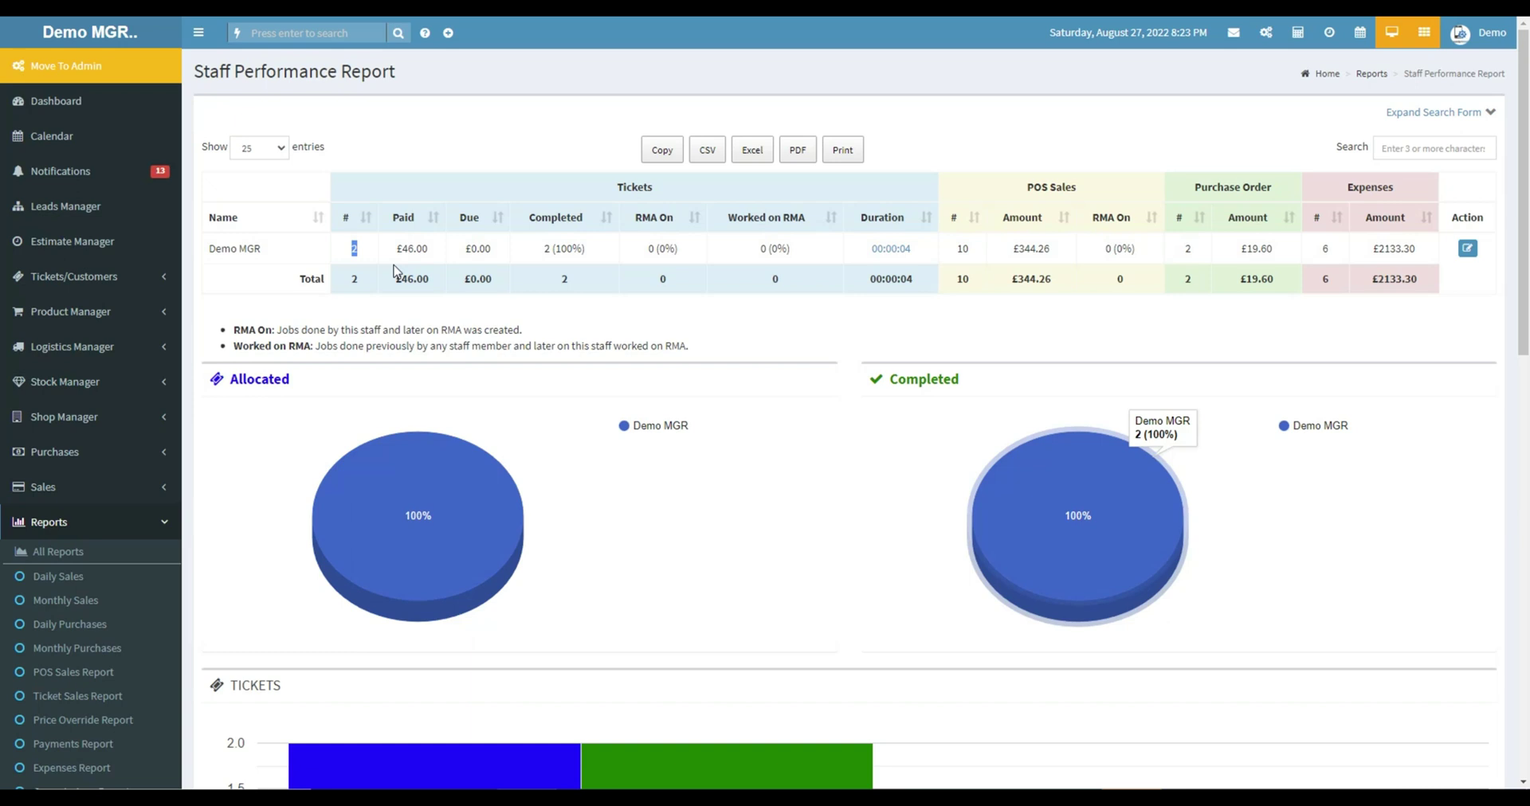
{"action": "left_click_drag", "start_coordinate": [396, 249], "coordinate": [430, 252]}
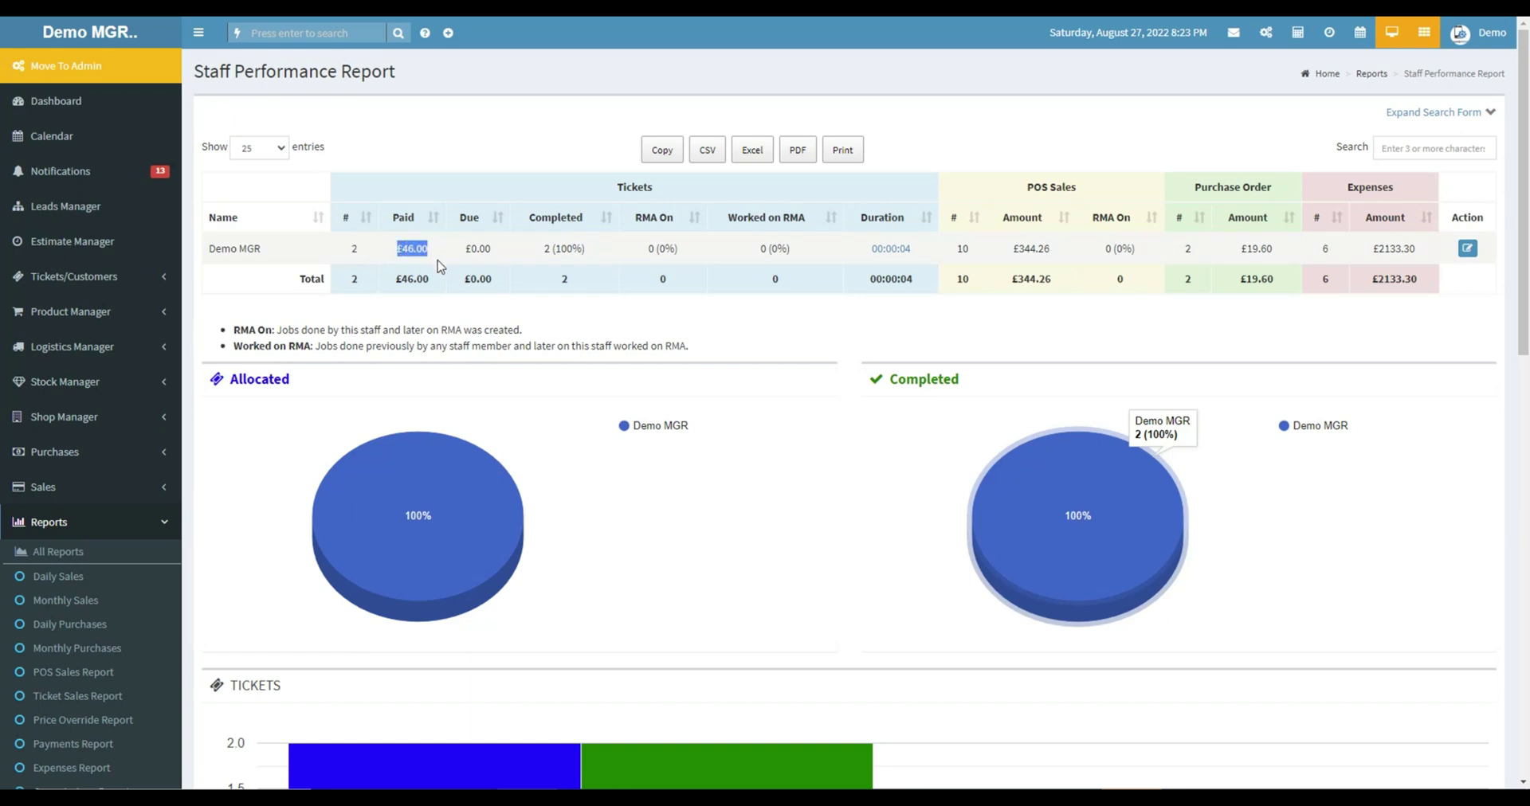
{"action": "left_click_drag", "start_coordinate": [464, 252], "coordinate": [494, 252]}
{"action": "left_click", "coordinate": [541, 254]}
{"action": "left_click_drag", "start_coordinate": [557, 252], "coordinate": [590, 252]}
{"action": "left_click", "coordinate": [654, 247]}
{"action": "left_click_drag", "start_coordinate": [658, 251], "coordinate": [679, 251]}
{"action": "left_click", "coordinate": [758, 258]}
{"action": "left_click_drag", "start_coordinate": [771, 249], "coordinate": [788, 250]}
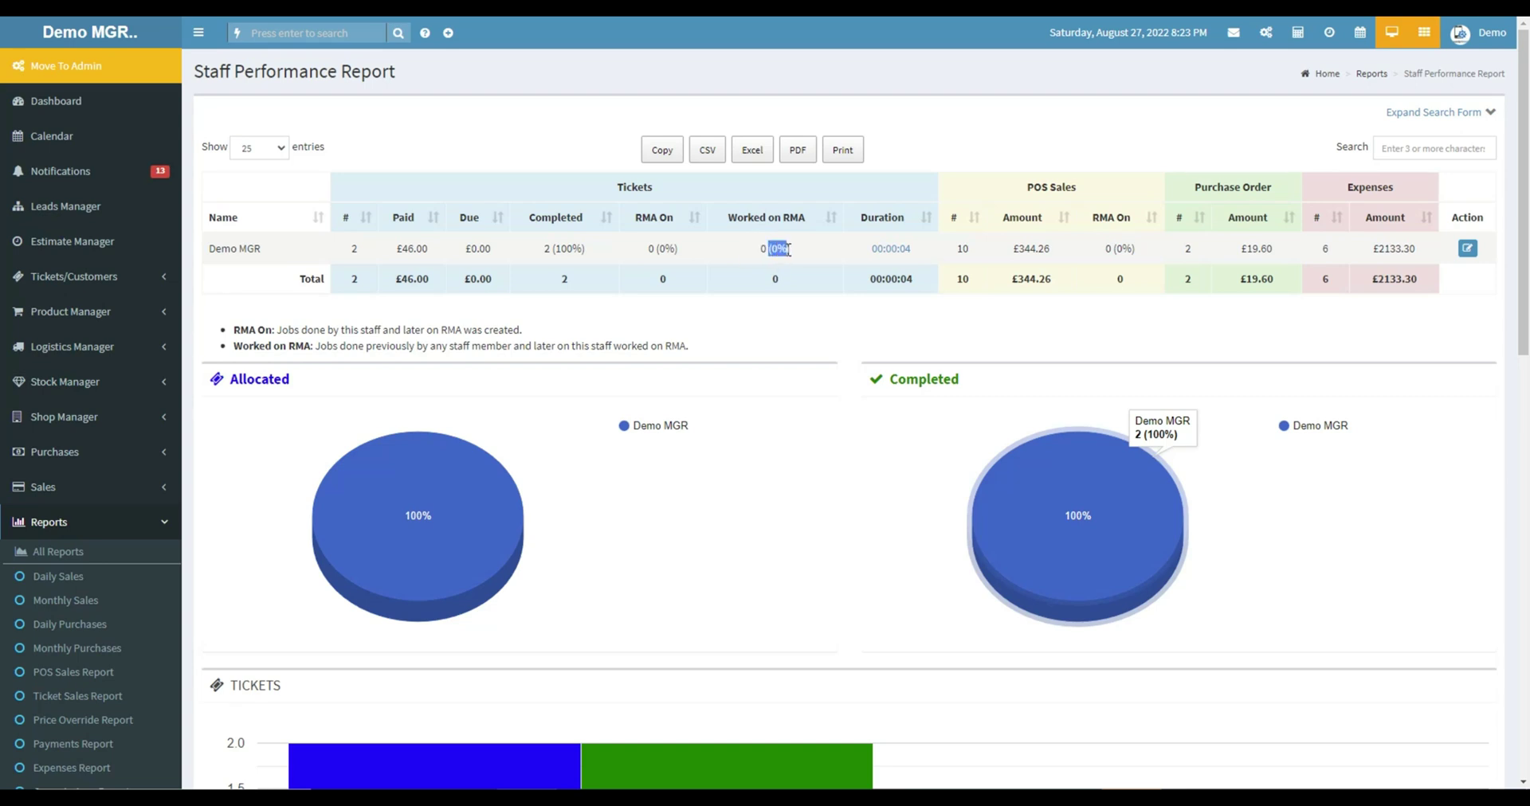
{"action": "left_click", "coordinate": [864, 254]}
{"action": "left_click_drag", "start_coordinate": [864, 254], "coordinate": [911, 253]}
Check POS sales (10, £344.26), purchase orders (2, £19.60), expenses (6, £2133.30); view staff details
{"action": "left_click_drag", "start_coordinate": [956, 252], "coordinate": [976, 259]}
{"action": "left_click_drag", "start_coordinate": [1015, 254], "coordinate": [1112, 252]}
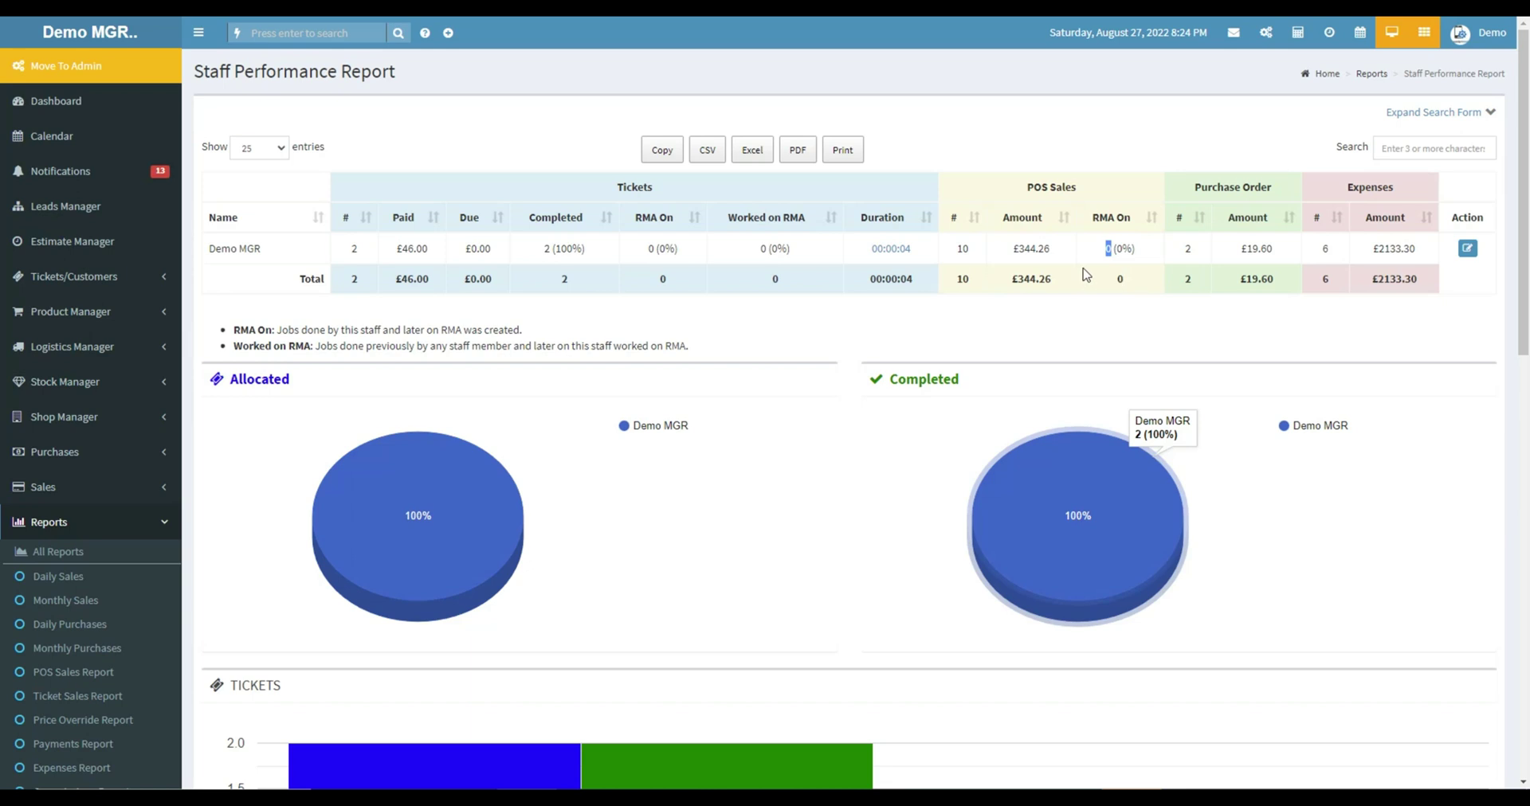
{"action": "left_click_drag", "start_coordinate": [1183, 251], "coordinate": [1268, 248]}
{"action": "left_click", "coordinate": [1277, 251]}
{"action": "double_click", "coordinate": [1252, 248]}
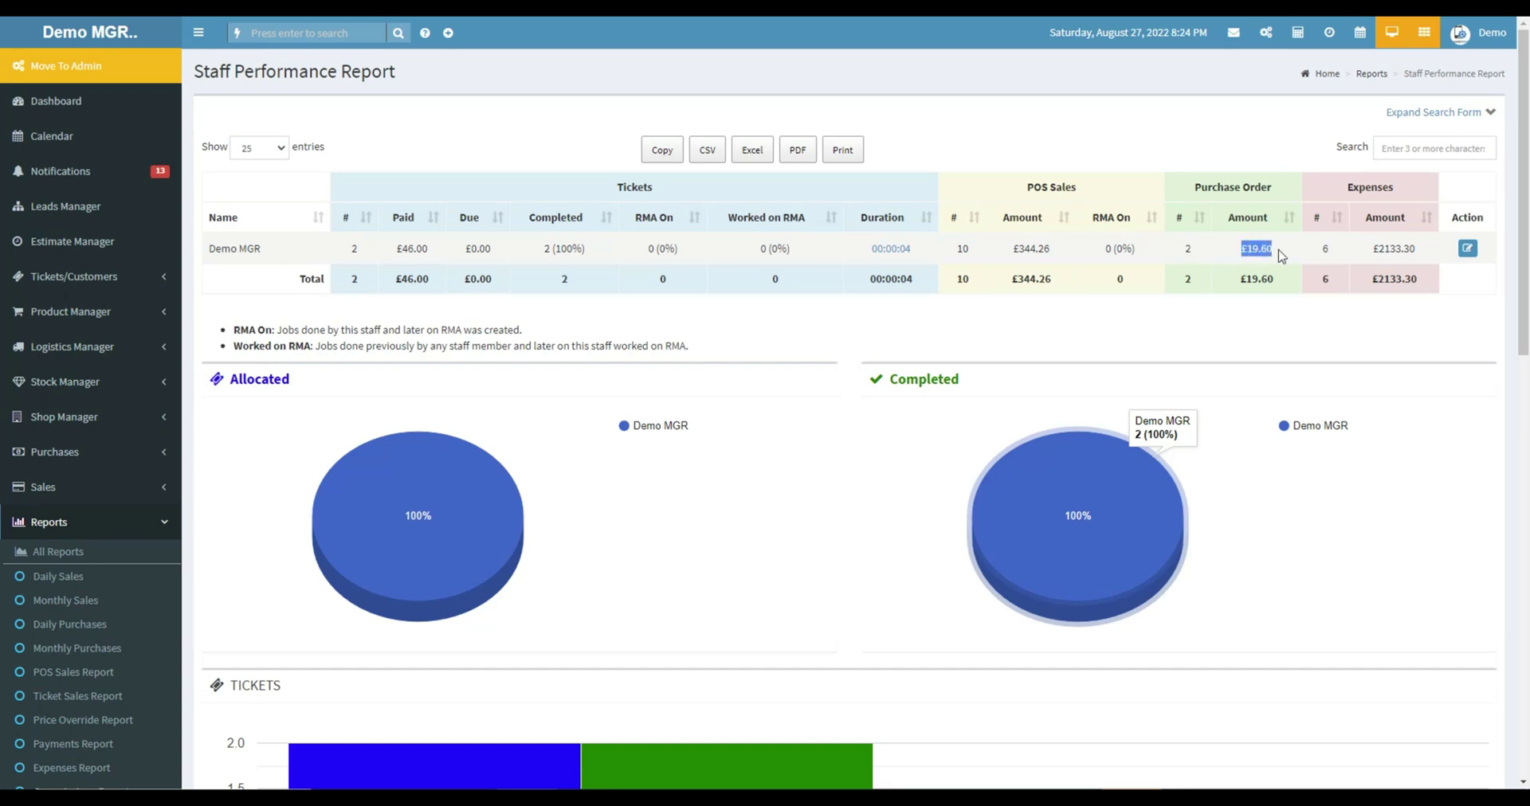
{"action": "left_click_drag", "start_coordinate": [1319, 252], "coordinate": [1343, 259]}
{"action": "left_click", "coordinate": [1376, 248]}
{"action": "left_click_drag", "start_coordinate": [1377, 248], "coordinate": [1425, 252]}
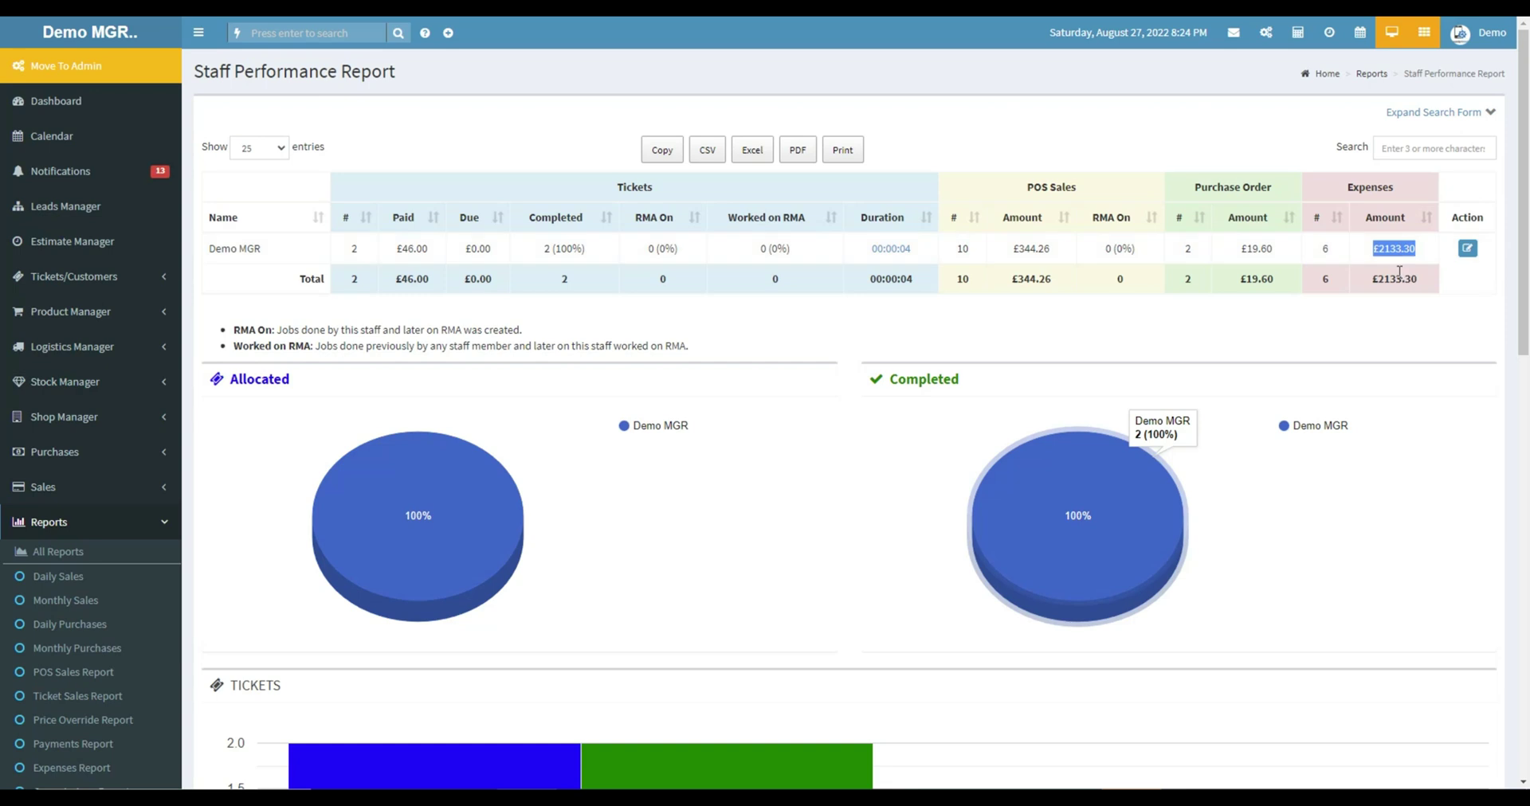
{"action": "left_click", "coordinate": [1467, 249]}
{"action": "left_click", "coordinate": [1509, 40]}
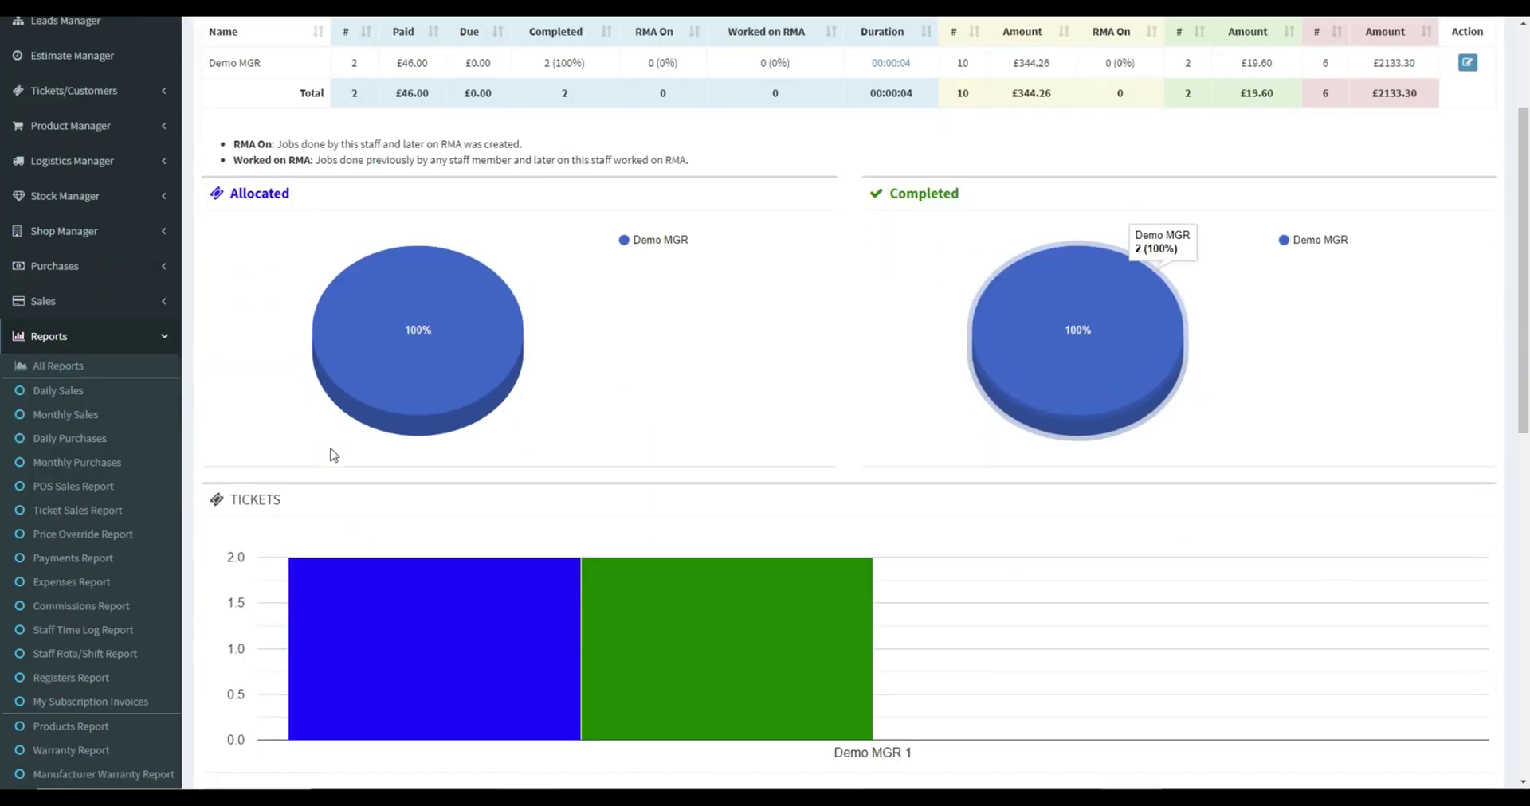
Scroll through the staff charts, noting the Allocated chart
{"action": "scroll", "coordinate": [332, 458], "scroll_direction": "down", "scroll_amount": 2}
{"action": "double_click", "coordinate": [250, 195]}
{"action": "left_click", "coordinate": [928, 209]}
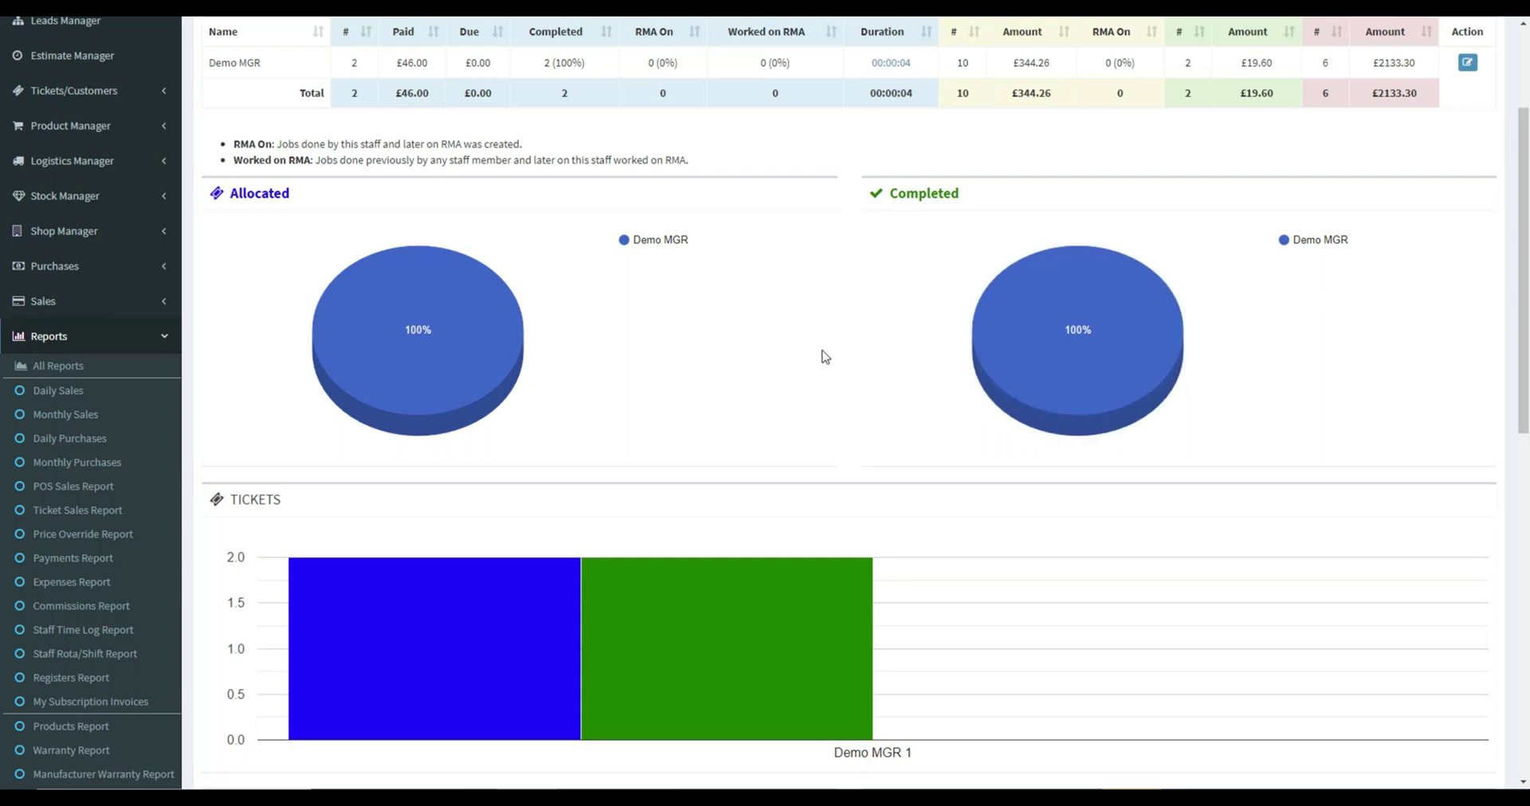
{"action": "scroll", "coordinate": [823, 355], "scroll_direction": "down", "scroll_amount": 4}
{"action": "scroll", "coordinate": [821, 350], "scroll_direction": "up", "scroll_amount": 6}
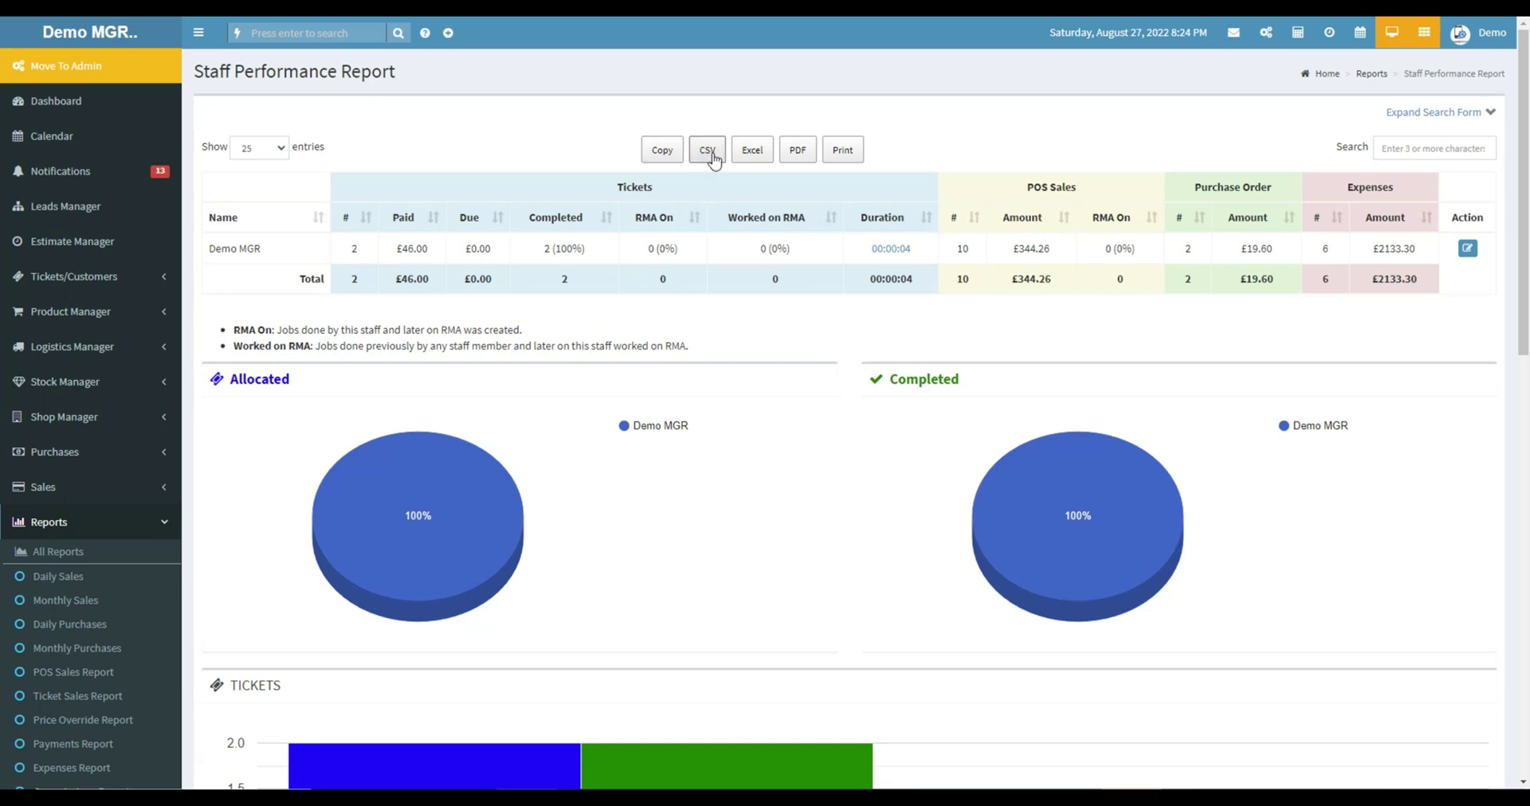
Cancel the report's print view, review the Total row, and keep 25 entries per page
{"action": "left_click", "coordinate": [842, 151]}
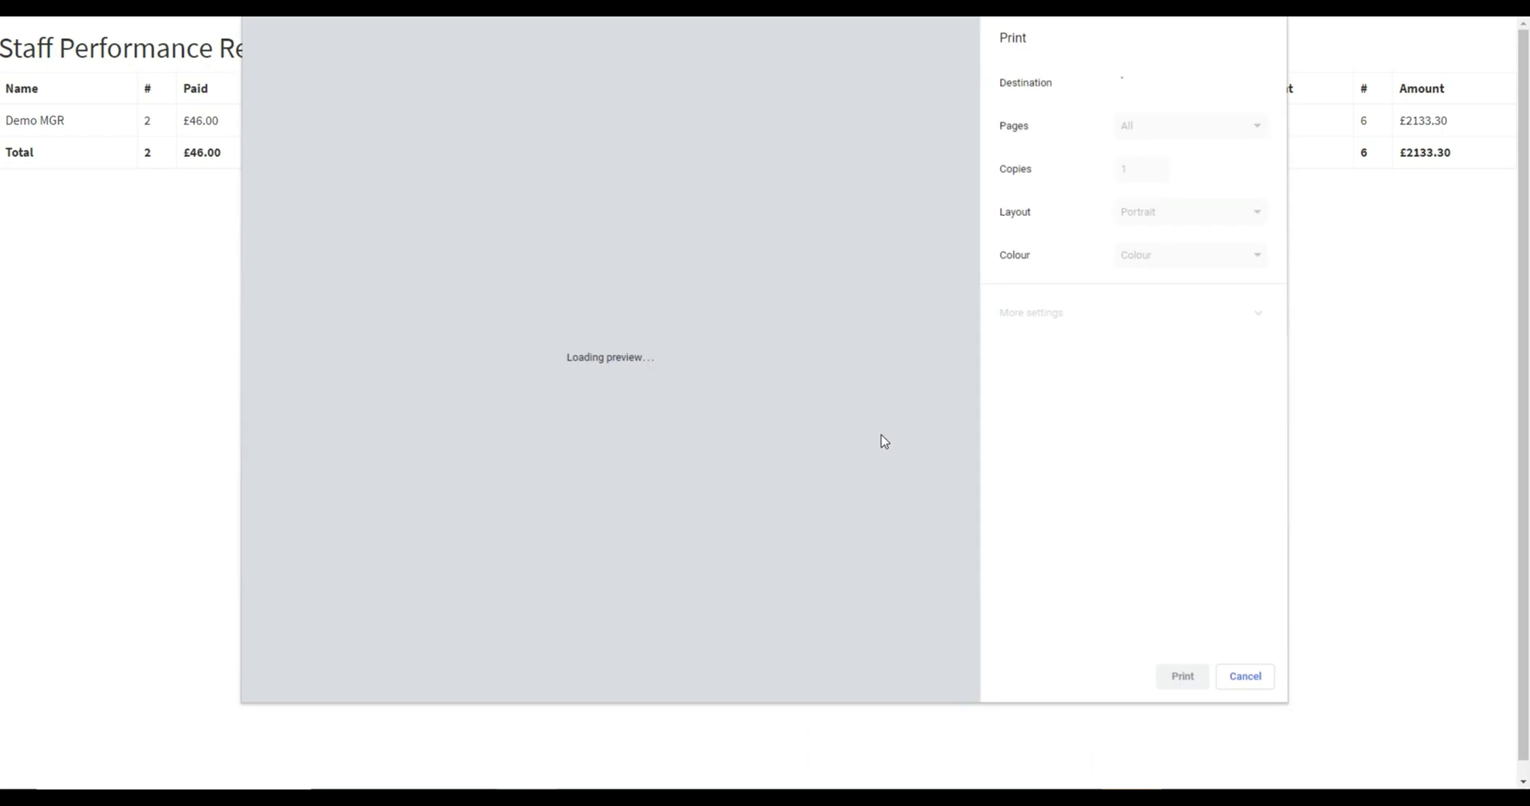
{"action": "left_click", "coordinate": [1242, 677]}
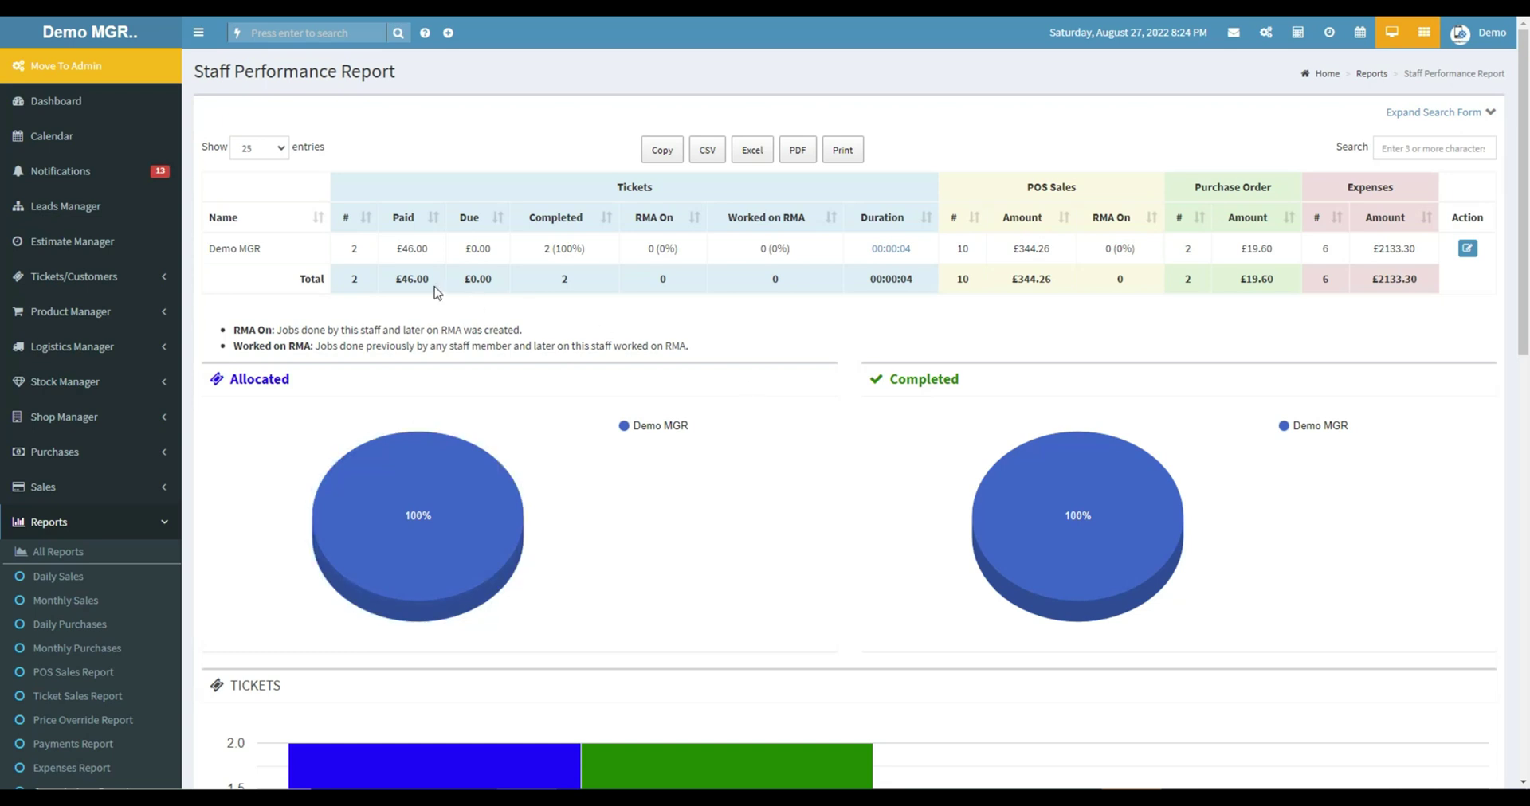
{"action": "left_click_drag", "start_coordinate": [300, 279], "coordinate": [1403, 308]}
{"action": "left_click", "coordinate": [1403, 310]}
{"action": "left_click", "coordinate": [269, 148]}
{"action": "left_click", "coordinate": [267, 150]}
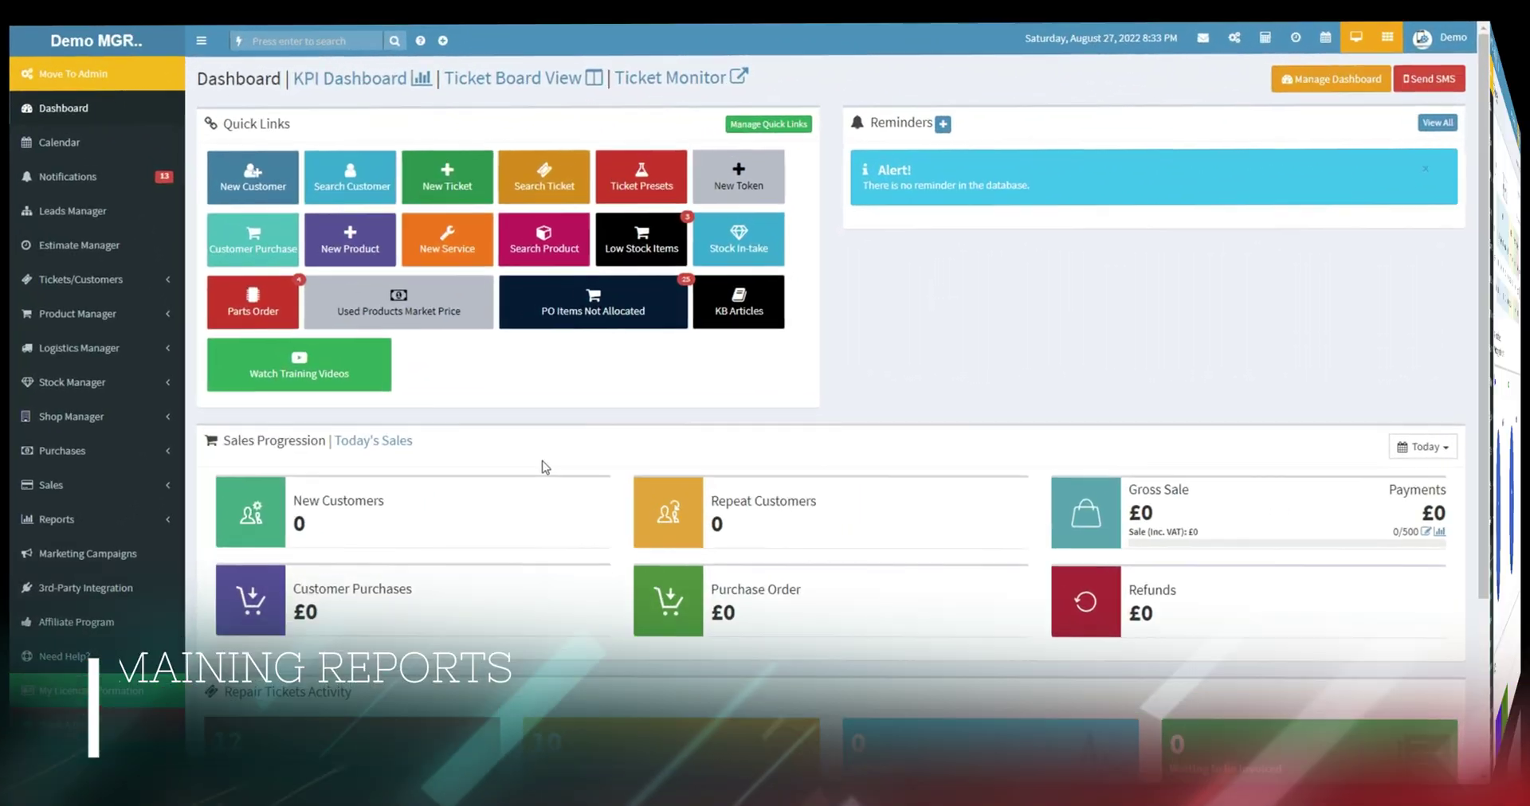
Open the All Reports page from the sidebar and highlight its Sales/Purchases, Customers and Tickets headings
{"action": "left_click", "coordinate": [110, 522]}
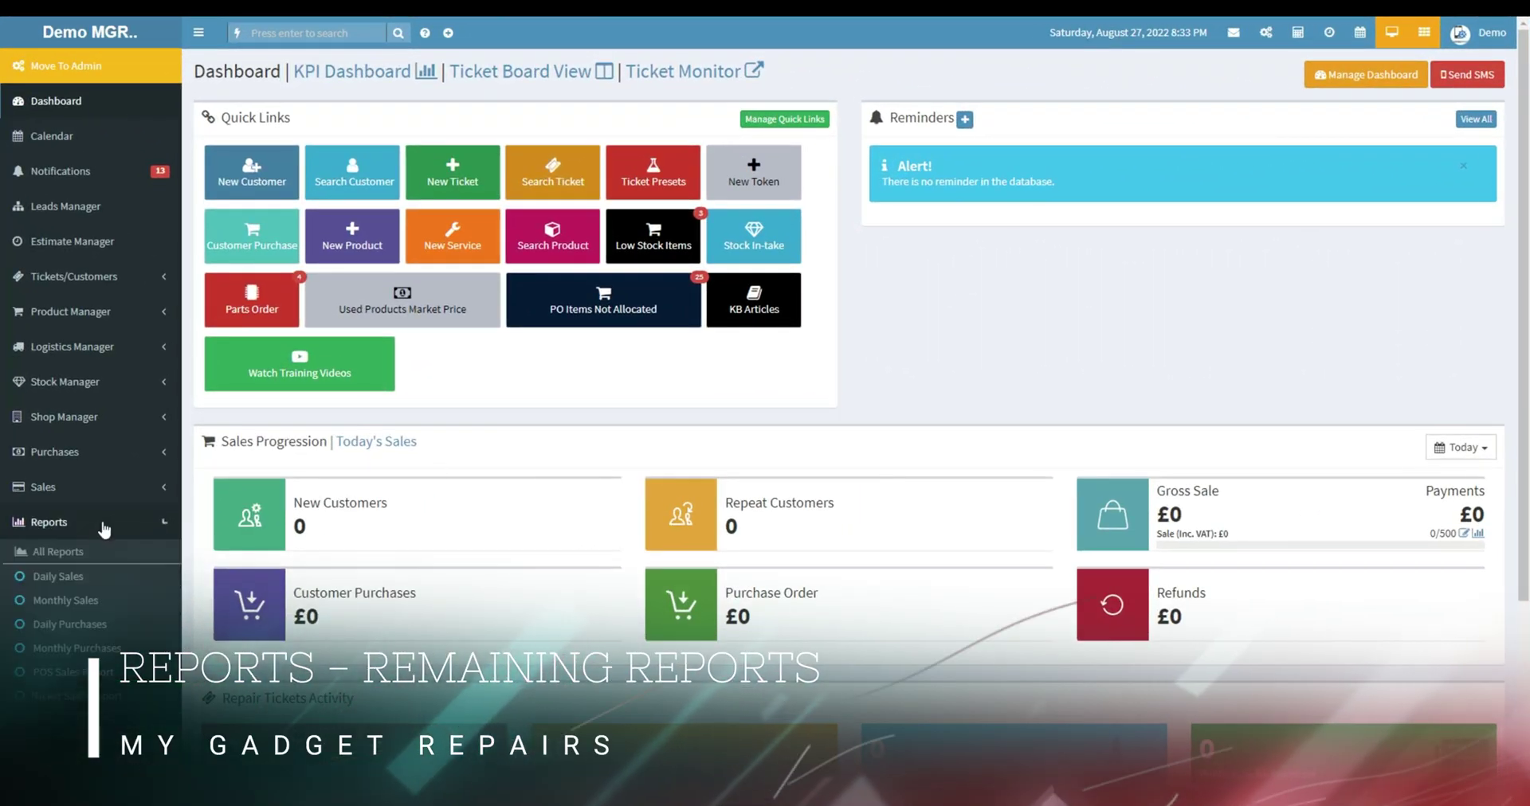
{"action": "left_click", "coordinate": [62, 552]}
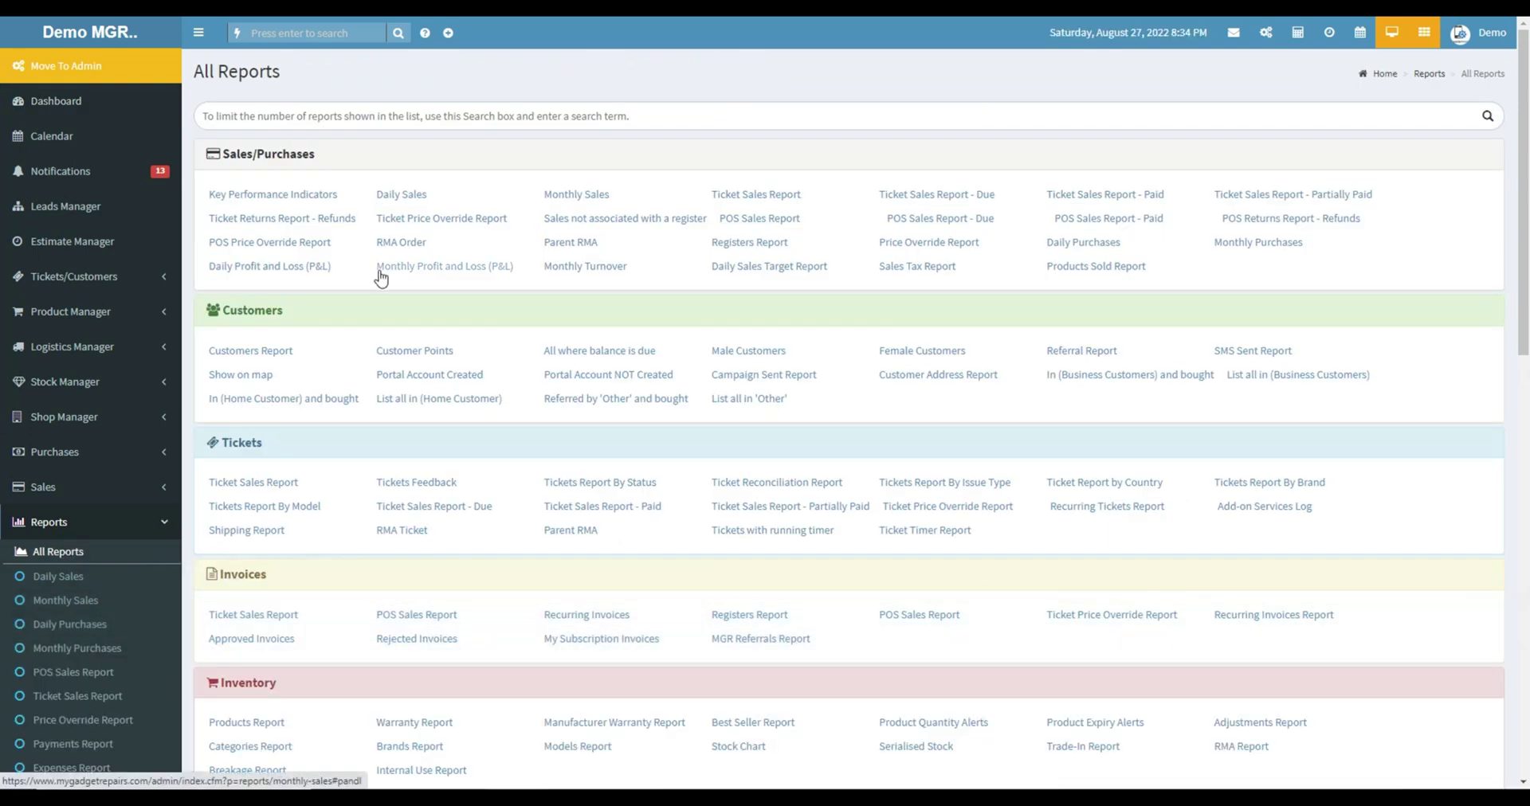
{"action": "left_click_drag", "start_coordinate": [229, 156], "coordinate": [331, 163]}
{"action": "left_click_drag", "start_coordinate": [215, 322], "coordinate": [301, 329]}
{"action": "left_click_drag", "start_coordinate": [212, 444], "coordinate": [291, 453]}
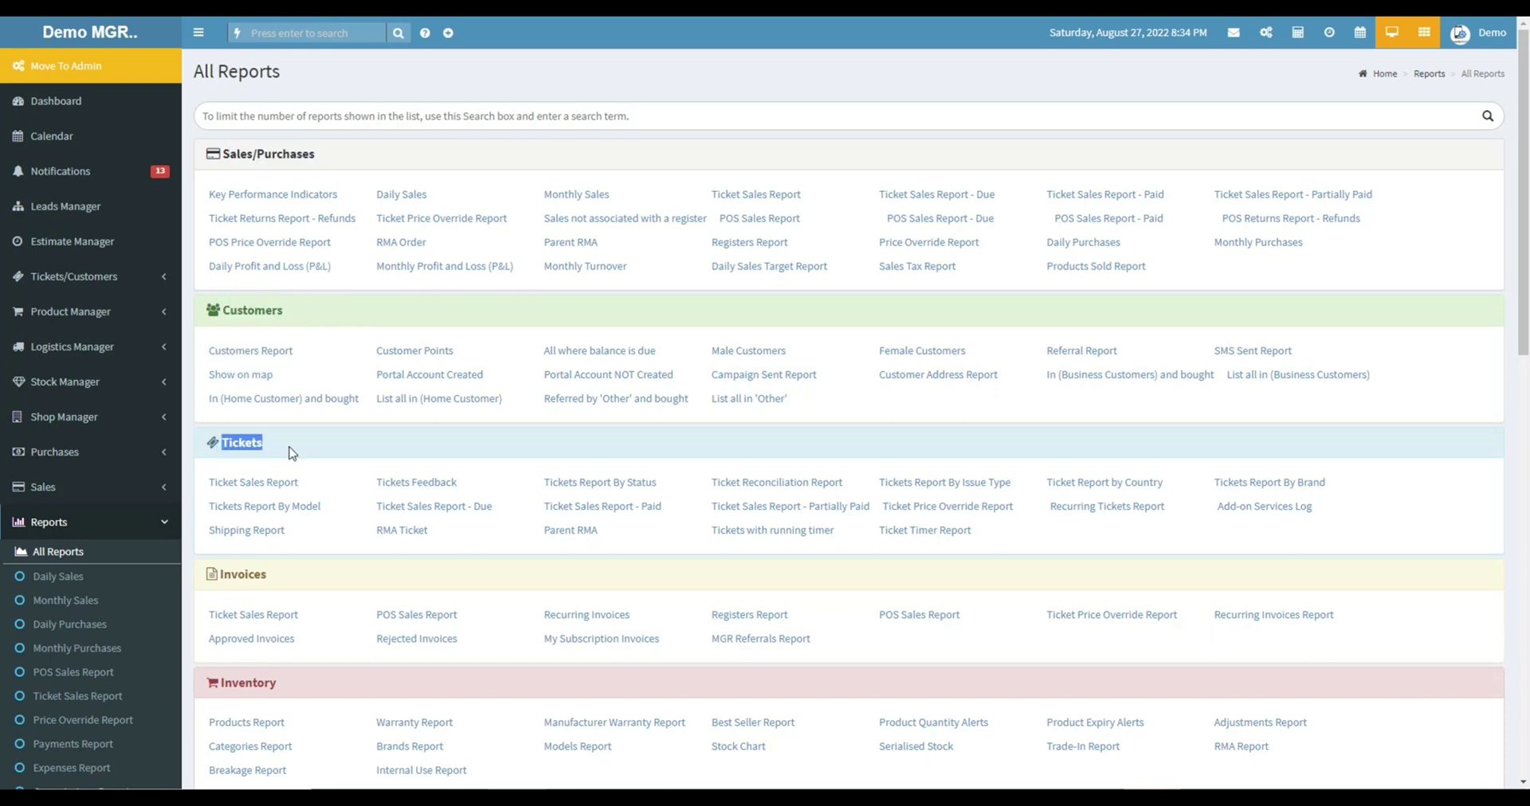
{"action": "scroll", "coordinate": [297, 450], "scroll_direction": "down", "scroll_amount": 5}
{"action": "scroll", "coordinate": [301, 454], "scroll_direction": "up", "scroll_amount": 5}
{"action": "left_click", "coordinate": [360, 167]}
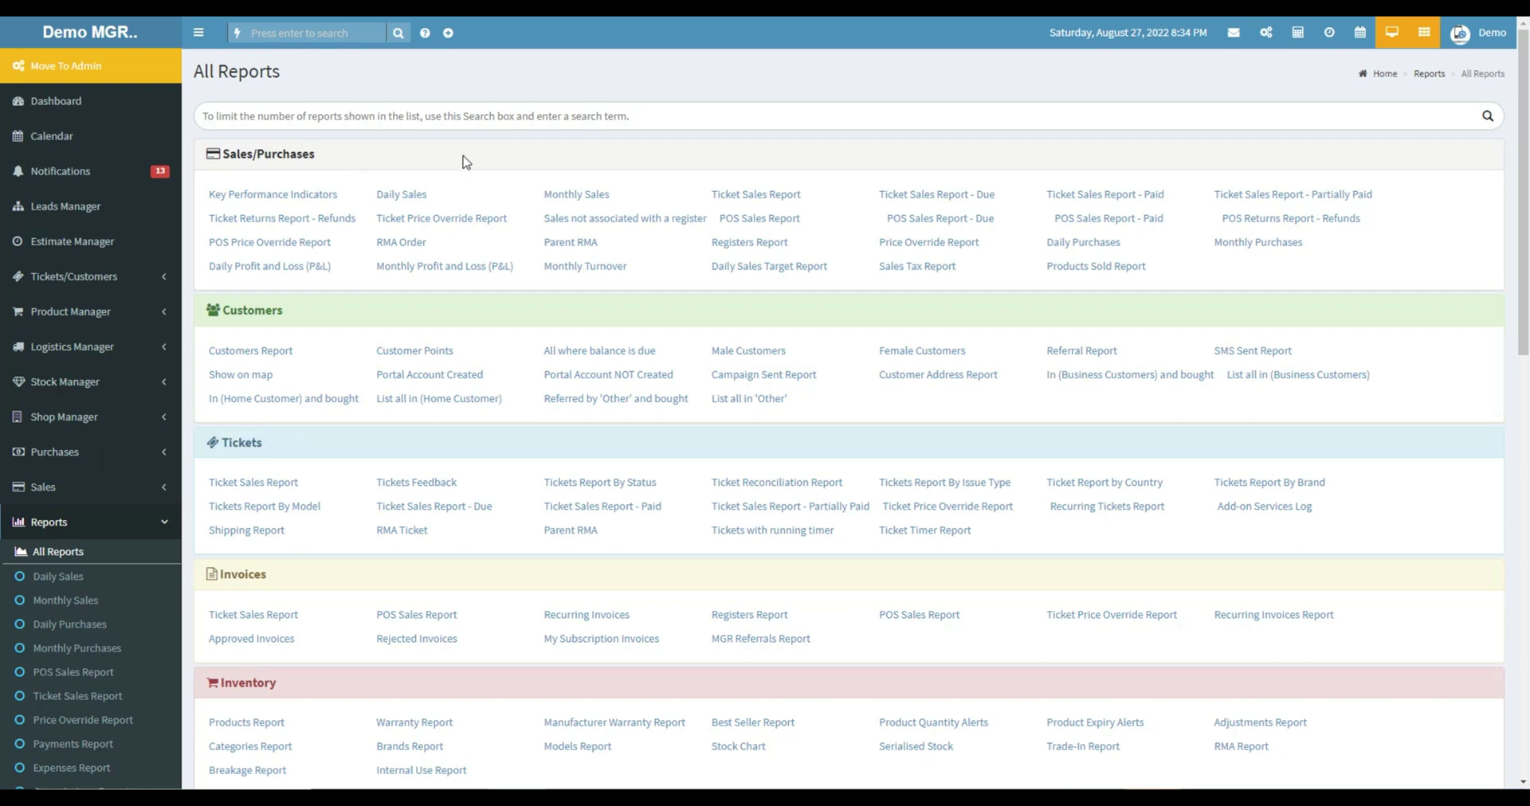